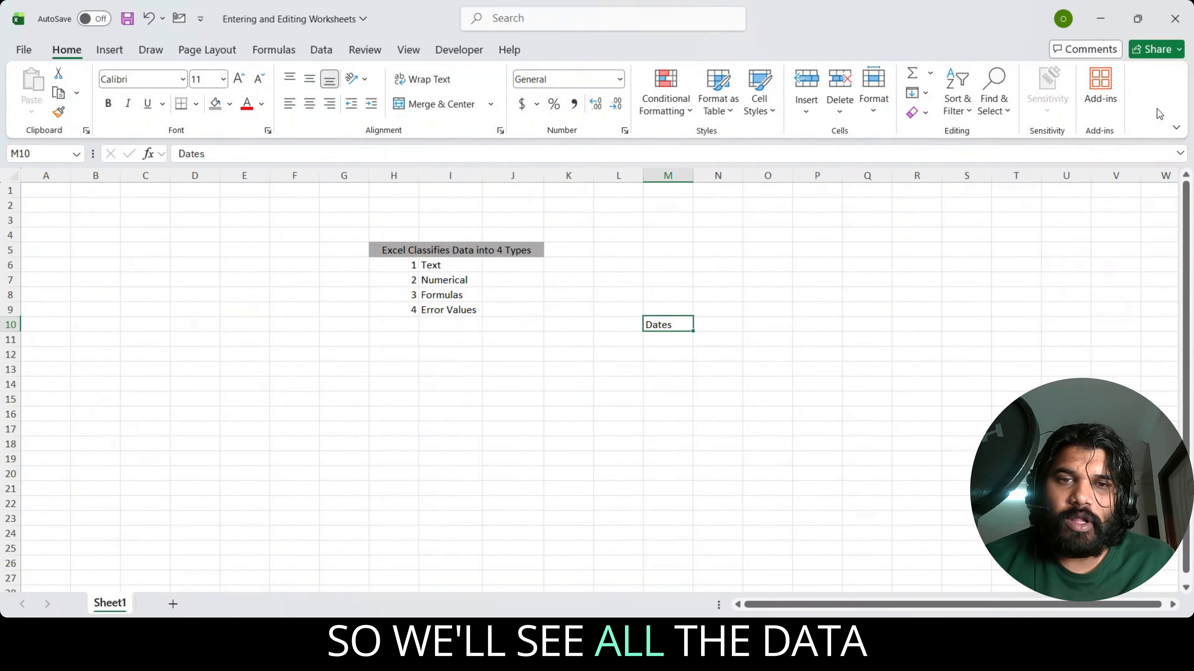
# - Clear the Dates entry from M10 and enter Wish jobs in J6 as the Text example
pyautogui.press('Delete')
pyautogui.press('Left')
pyautogui.press('Left')
pyautogui.press('Left')
pyautogui.press('Left')
pyautogui.press('Left')
pyautogui.press('Up')
pyautogui.press('Up')
pyautogui.press('Up')
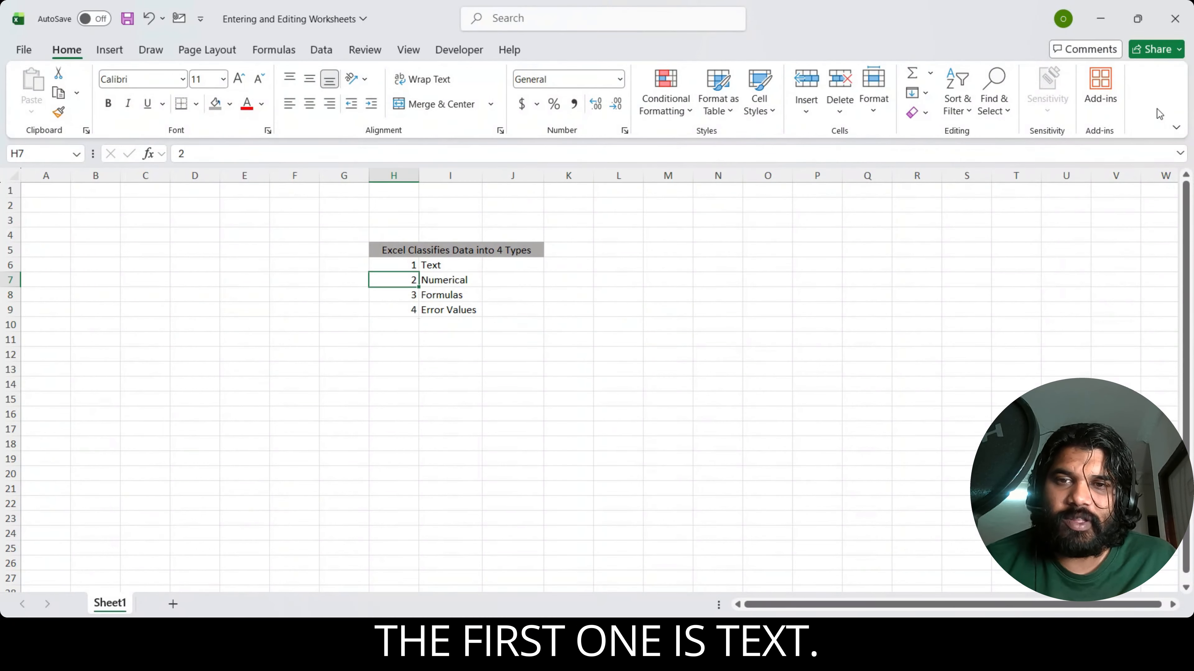
pyautogui.press('Up')
pyautogui.press('Right')
pyautogui.press('Right')
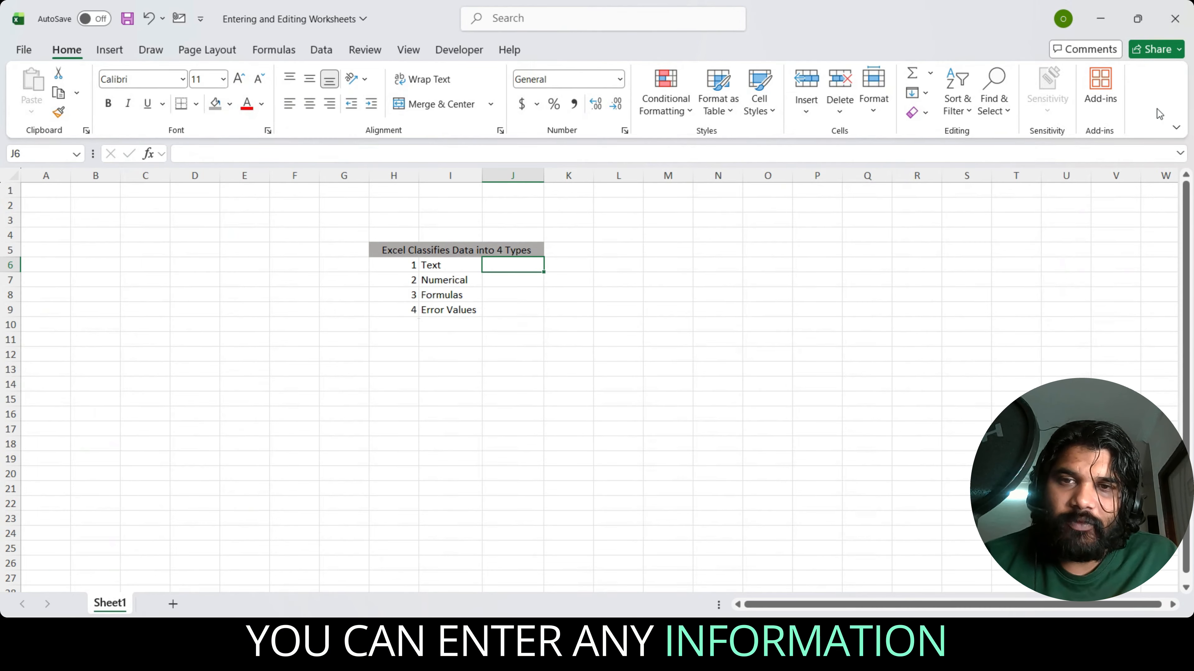
pyautogui.write('Wish jobs')
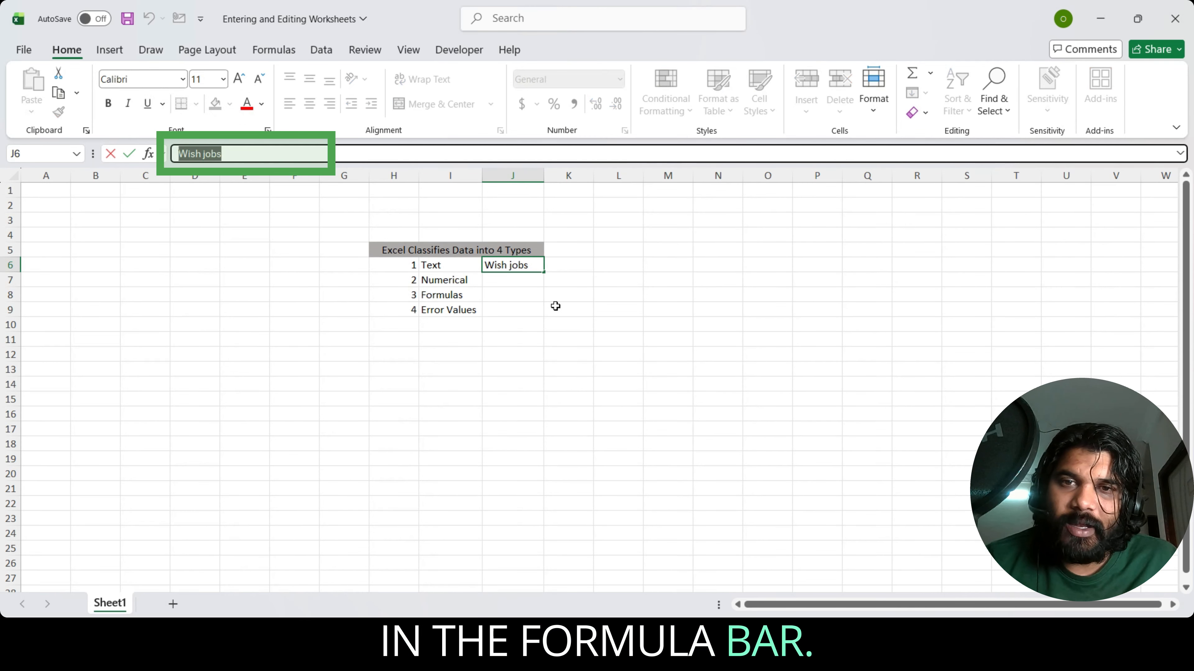
# - Enter 32000 in K6, beside the Text example
pyautogui.click(578, 265)
pyautogui.write('32000')
pyautogui.press('Return')
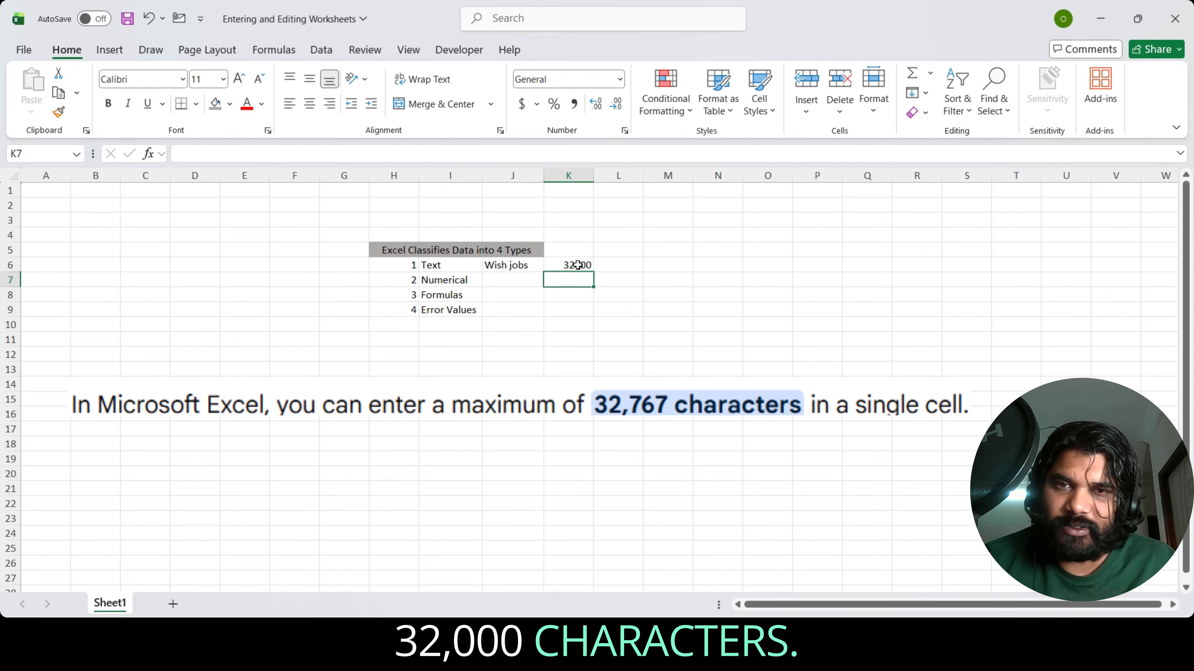
# - Enter 10000 in J7 as the example for the Numerical type
pyautogui.press('Up')
pyautogui.press('Left')
pyautogui.press('Left')
pyautogui.press('Down')
pyautogui.press('Right')
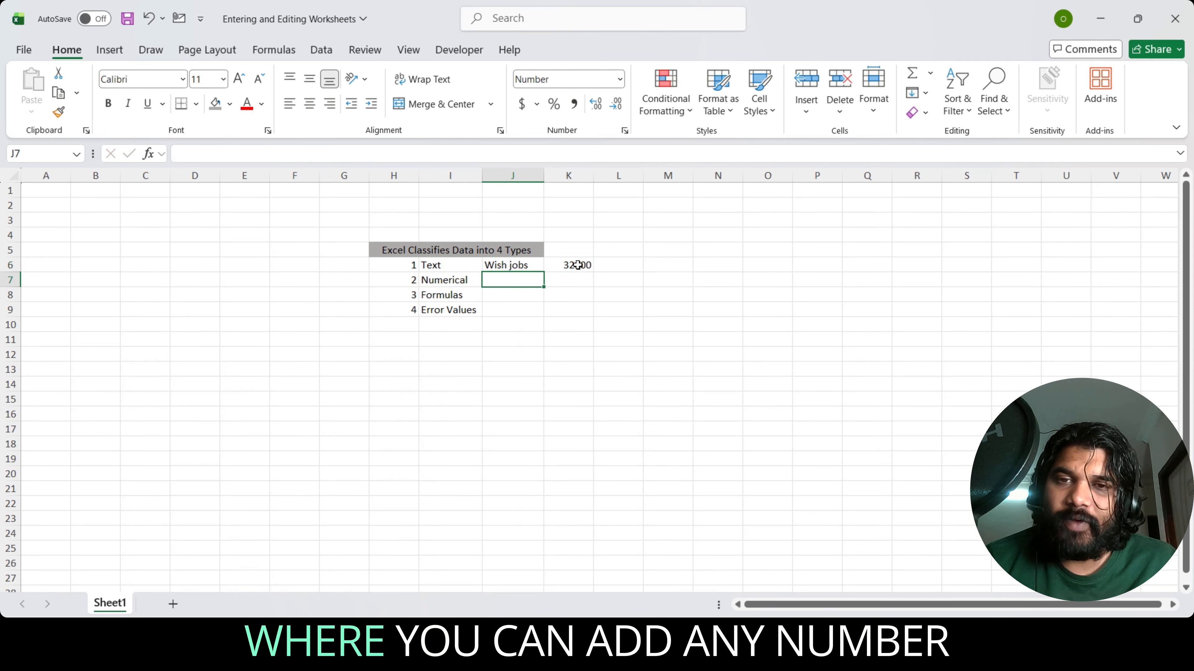
pyautogui.write('10000')
pyautogui.press('Return')
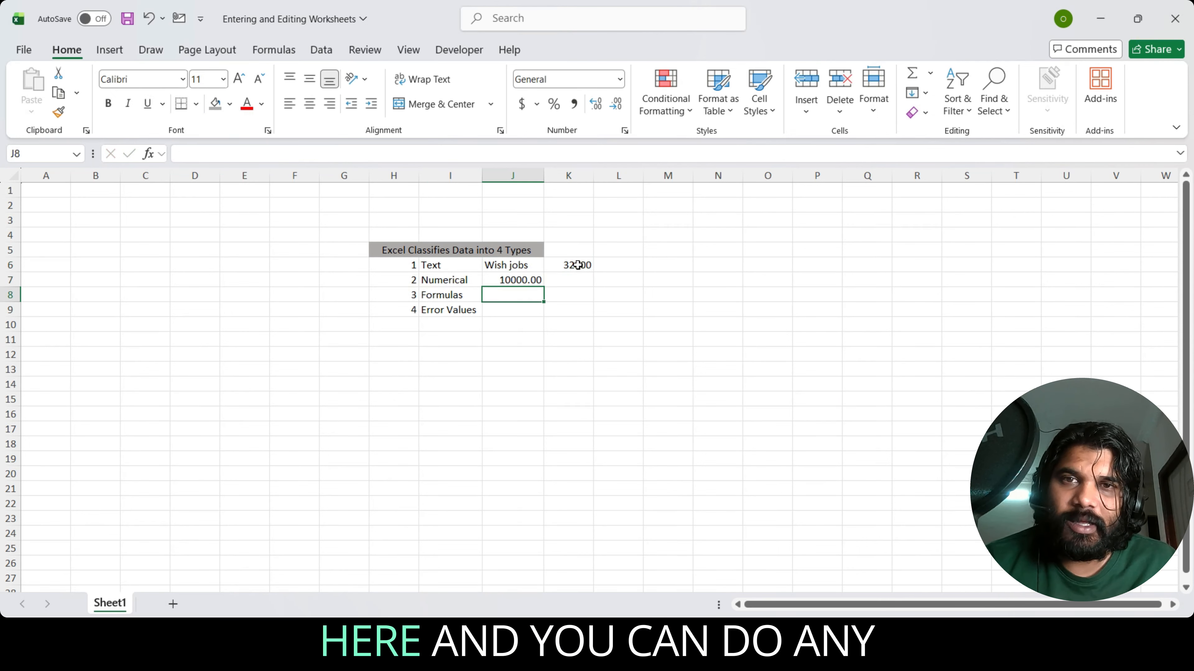
# - Apply the Currency number format to the Numerical example in J7
pyautogui.press('Up')
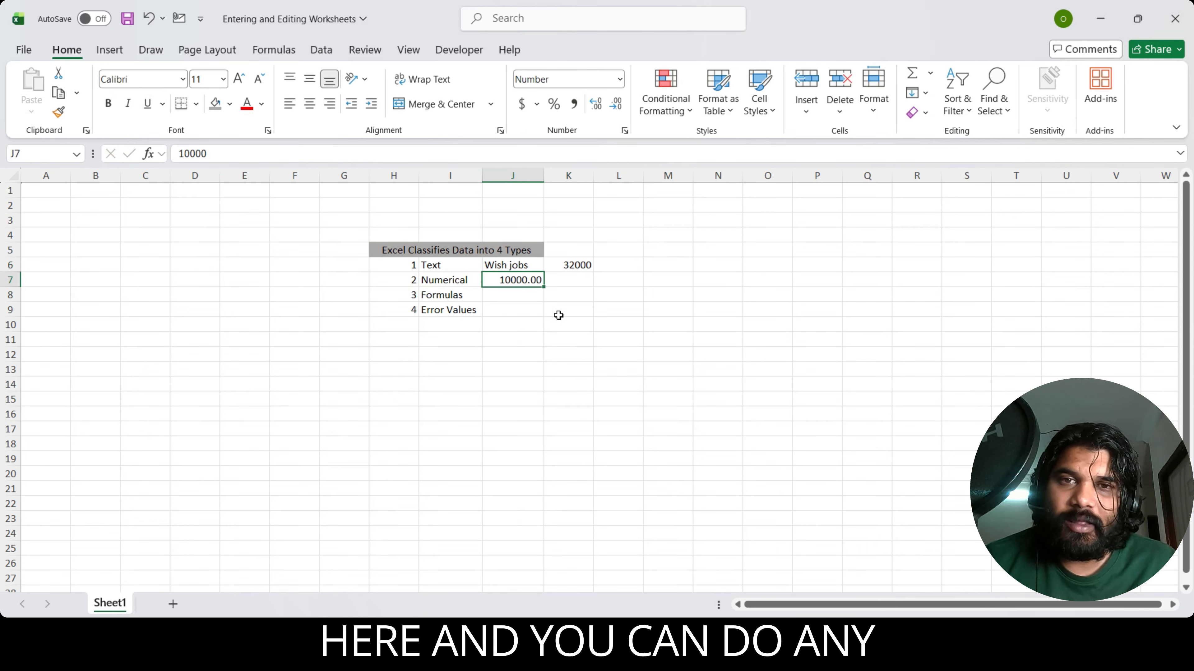
pyautogui.click(616, 102)
pyautogui.click(615, 102)
pyautogui.click(619, 80)
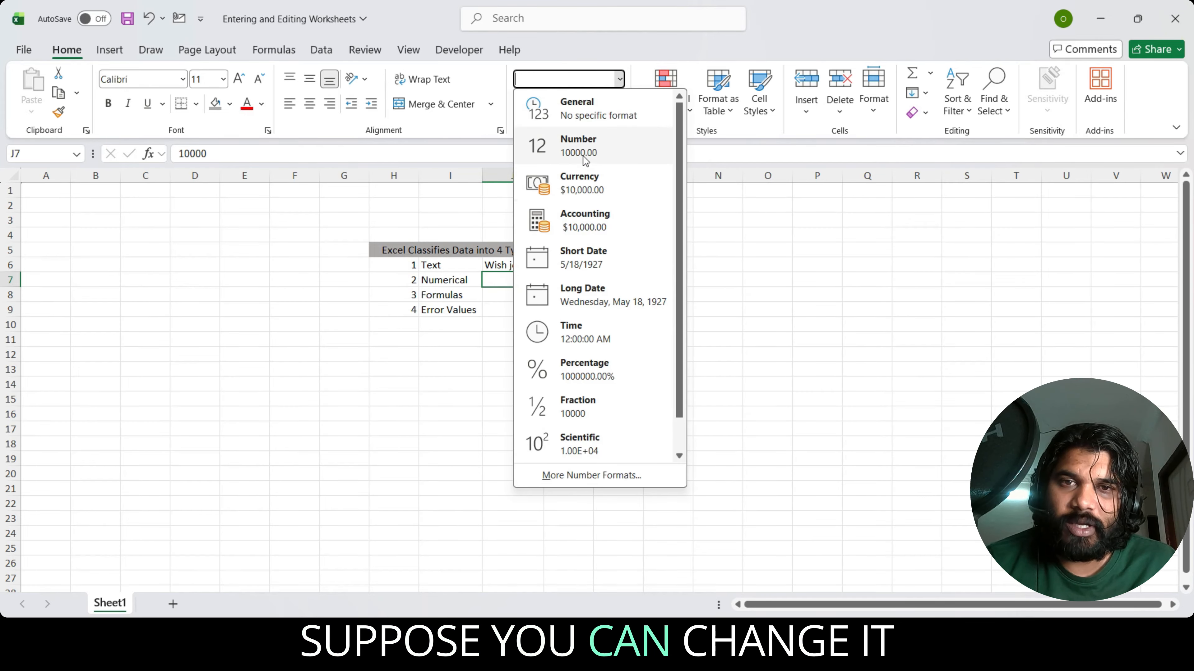
pyautogui.click(588, 196)
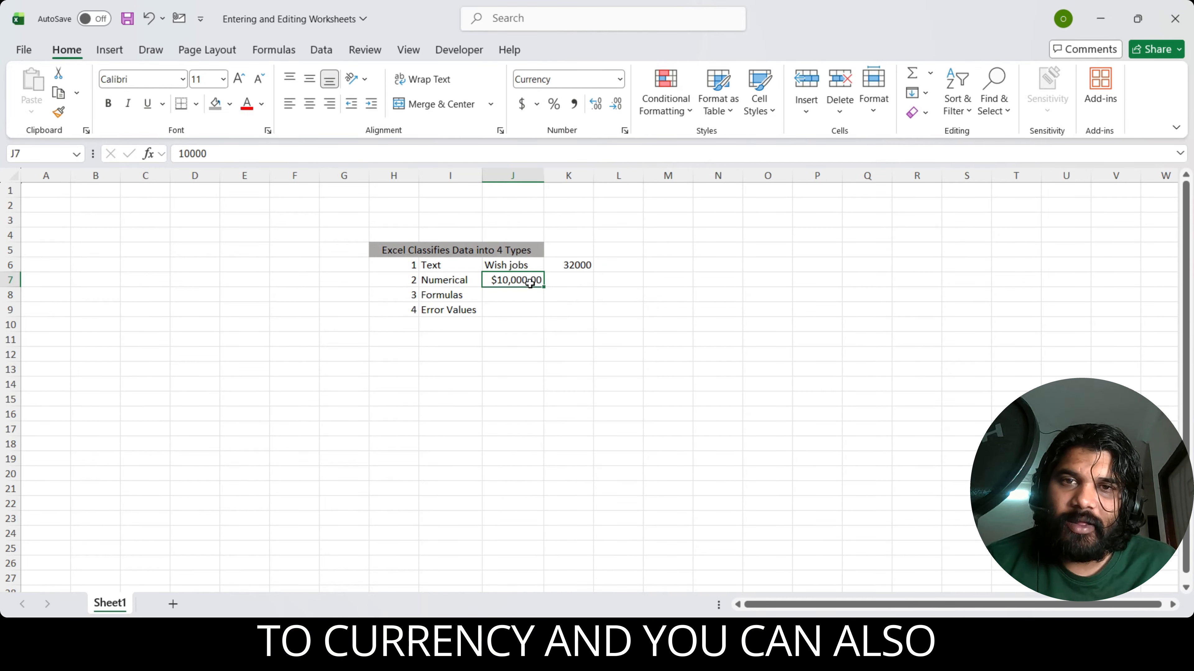
# - Switch the number format of J7 to Percentage and finally to the euro Accounting format
pyautogui.click(575, 105)
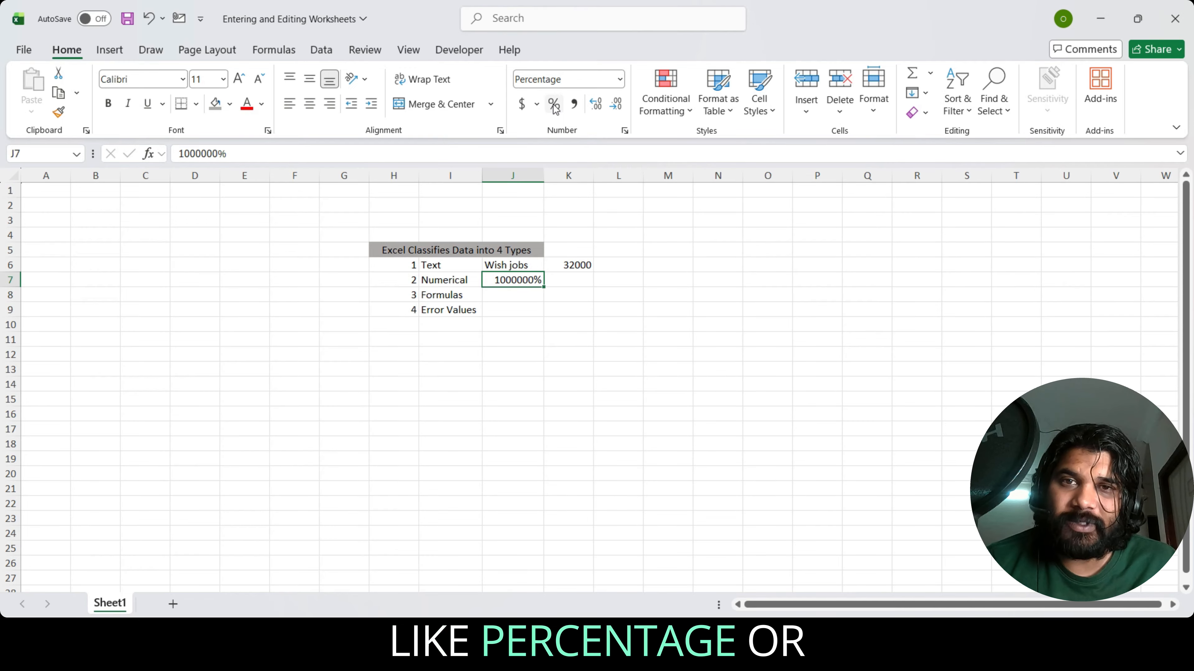
pyautogui.click(536, 104)
pyautogui.click(554, 193)
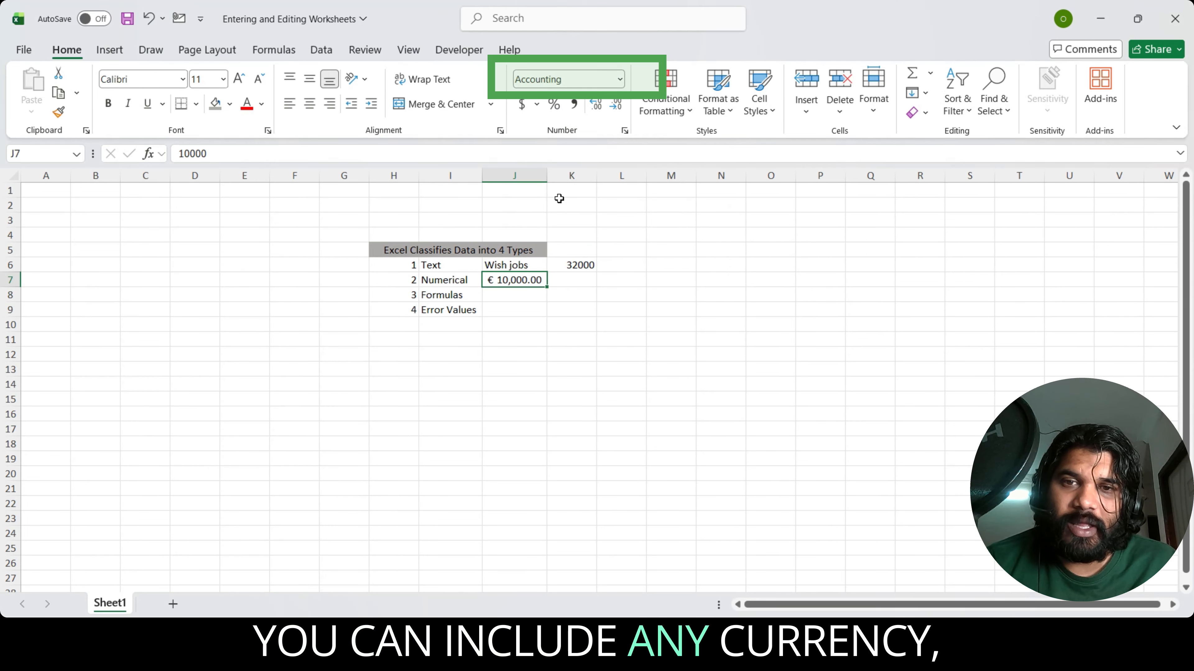
# - Enter the sample numbers 10 in J12 and 20 in K12 below the table
pyautogui.click(512, 299)
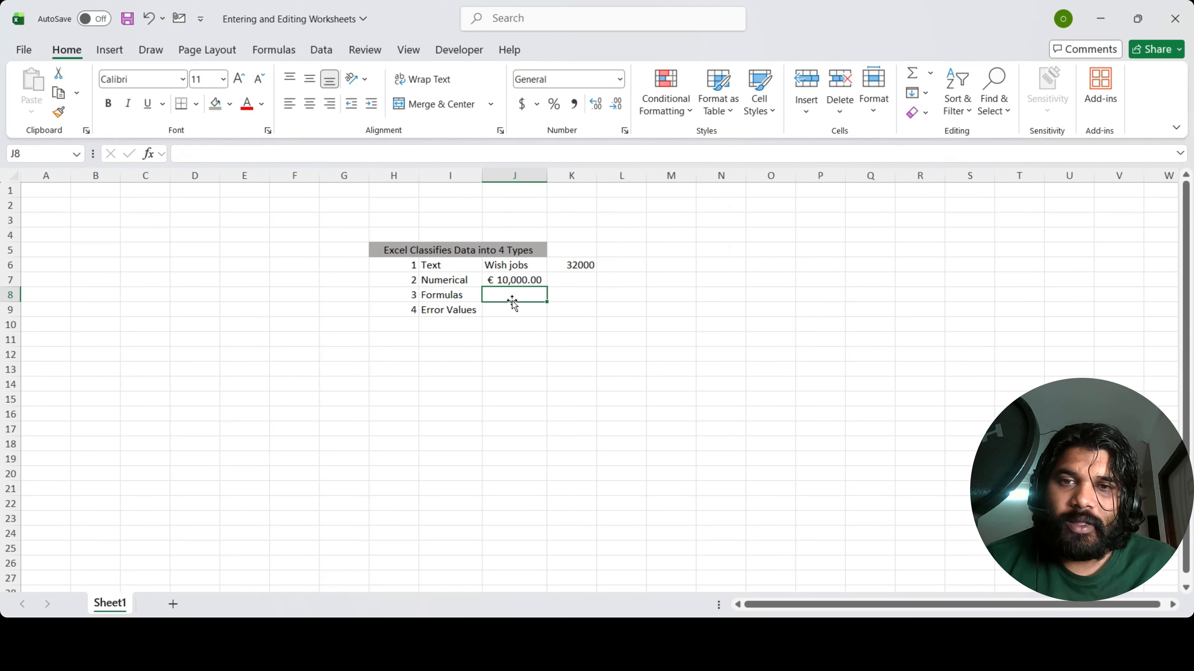
pyautogui.press('Down')
pyautogui.press('Down')
pyautogui.press('Down')
pyautogui.press('Down')
pyautogui.write('1')
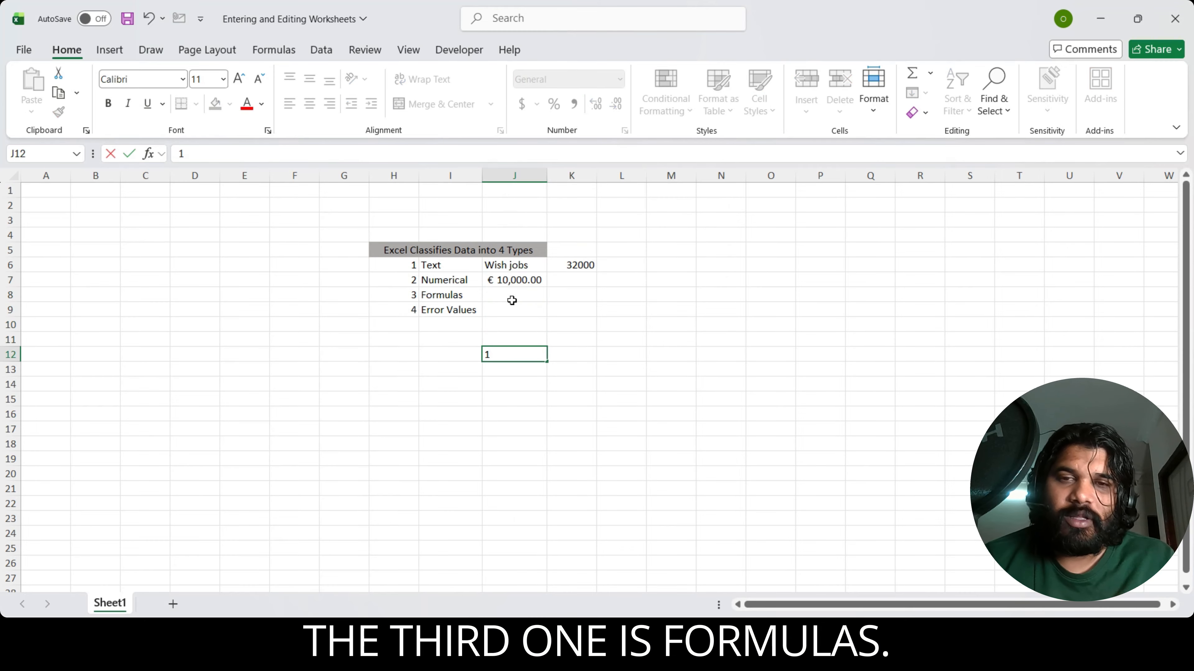
pyautogui.write('0')
pyautogui.press('Right')
pyautogui.write('20')
pyautogui.press('Left')
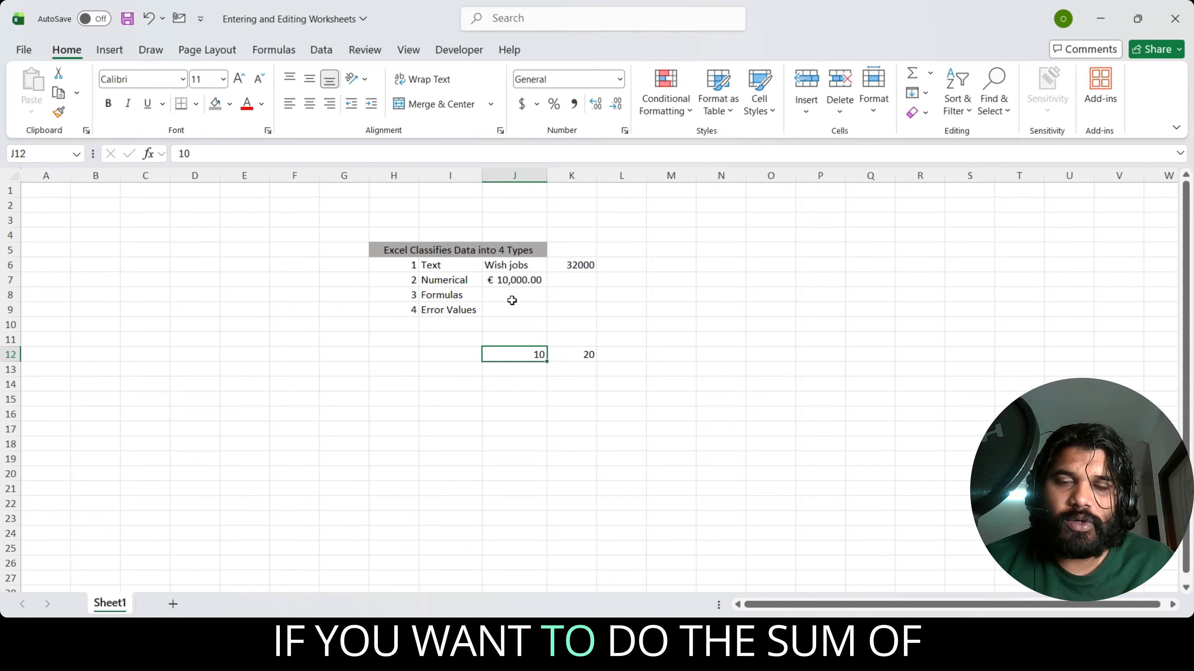
# - Enter the formula =SUM(J12:K12) in J8 as the Formulas example
pyautogui.click(512, 300)
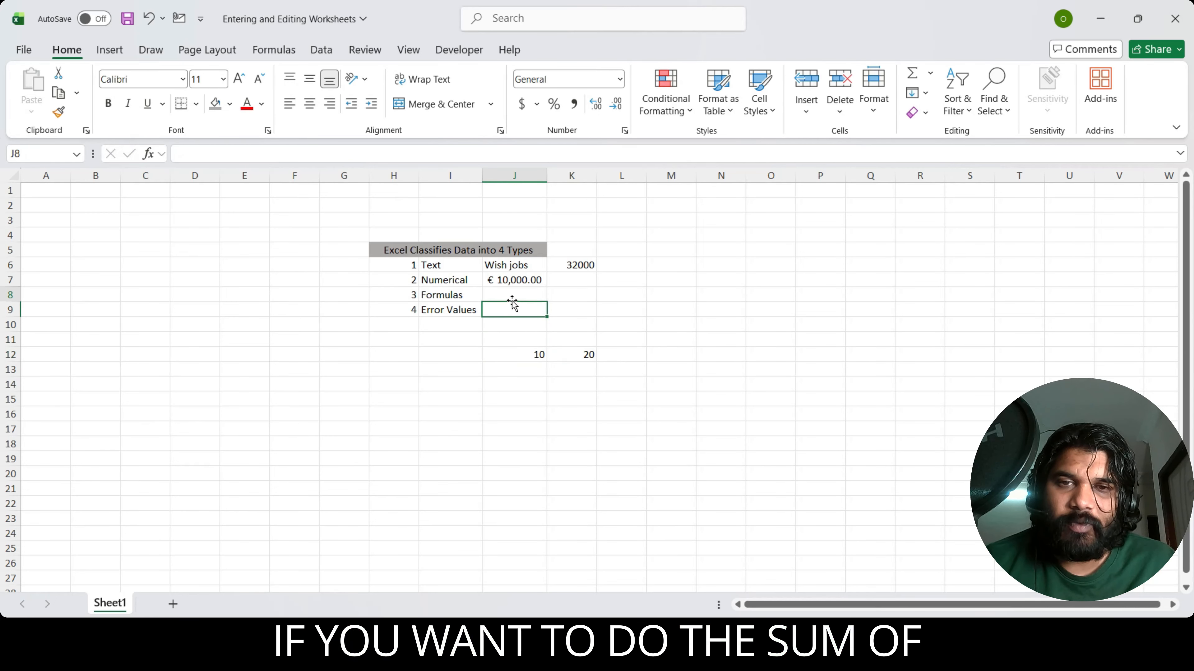
pyautogui.write('=')
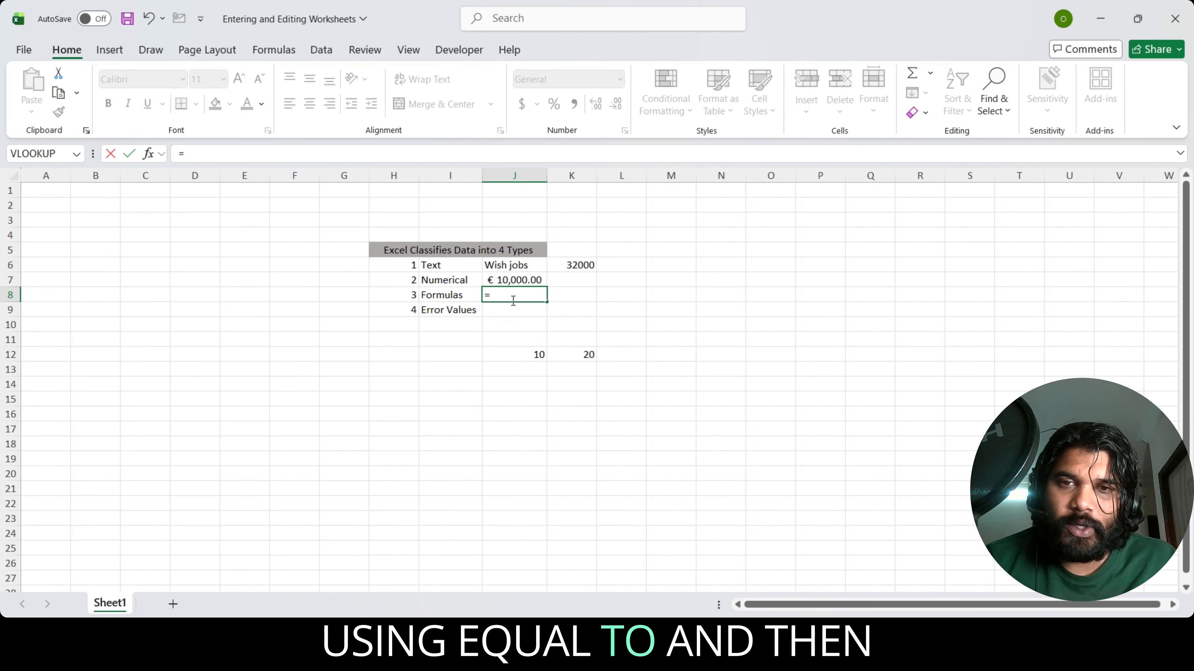
pyautogui.write('sum(')
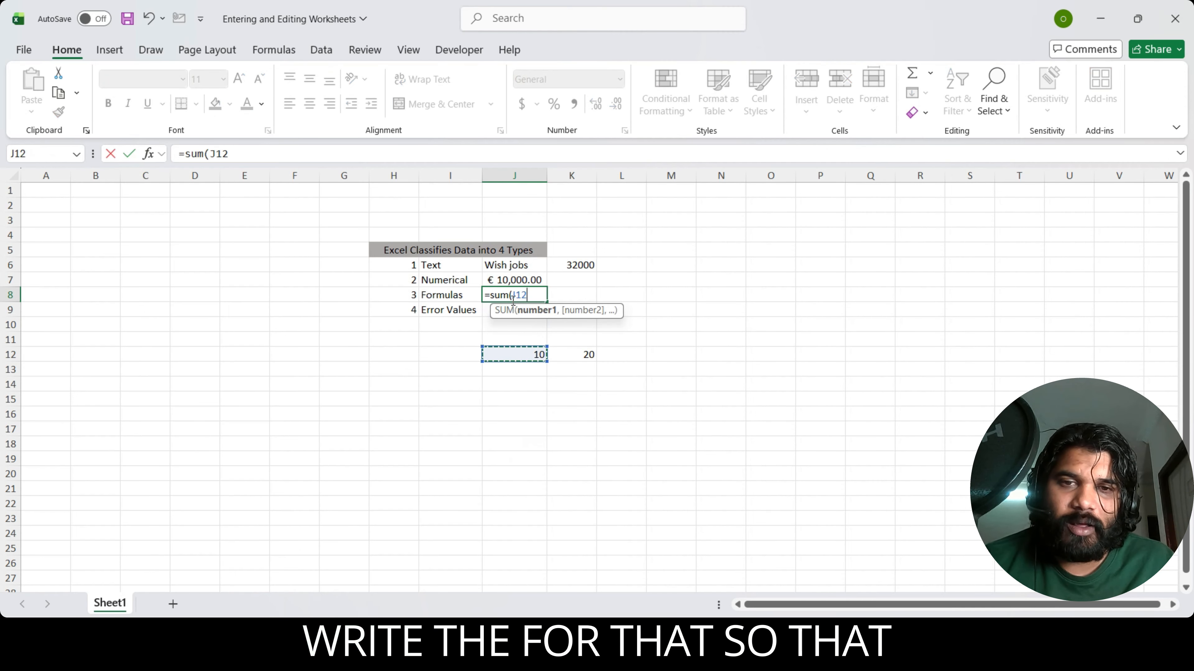
pyautogui.hotkey('ctrl', 'Return')
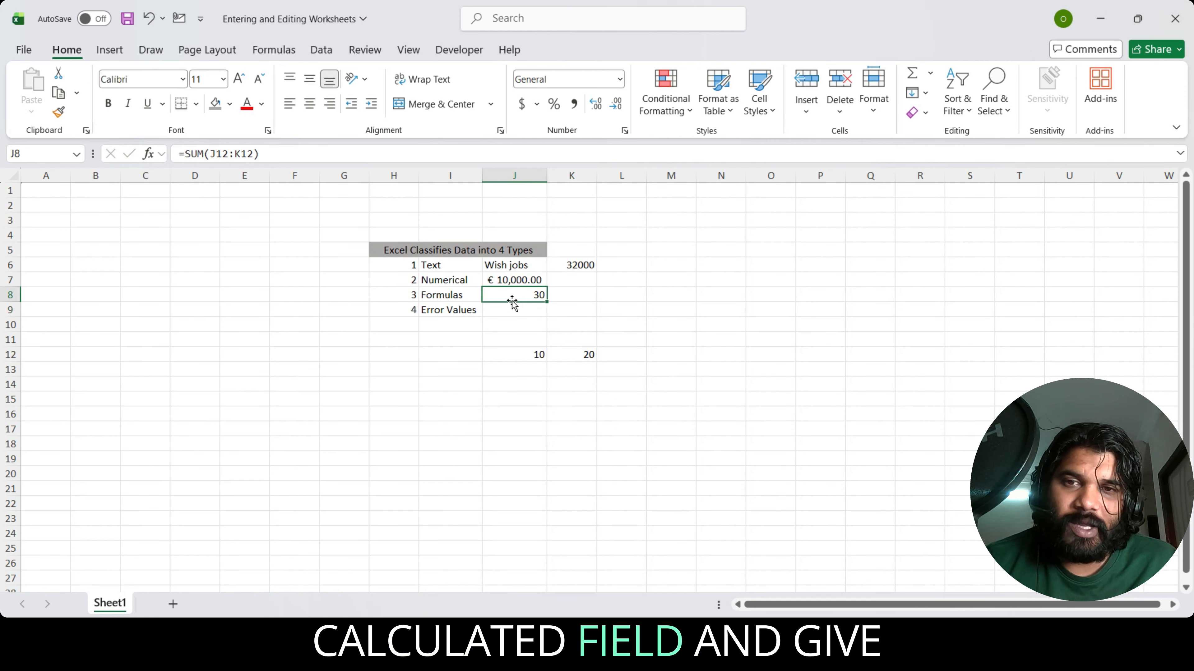
# - Change the sample number in K12 to 0
pyautogui.press('Return')
pyautogui.press('Down')
pyautogui.press('Down')
pyautogui.press('Down')
pyautogui.press('Right')
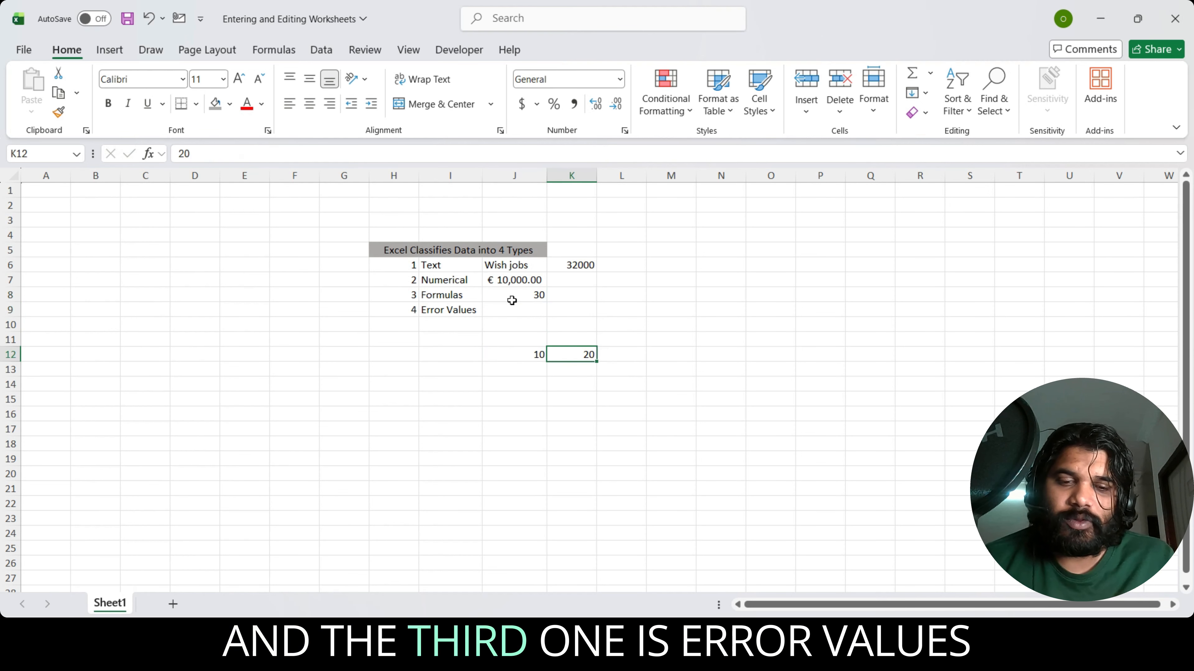
pyautogui.write('0')
# - Enter the division formula =J12/K12 in J9 as the Error Values example
pyautogui.press('Left')
pyautogui.press('Left')
pyautogui.press('Up')
pyautogui.press('Up')
pyautogui.press('Up')
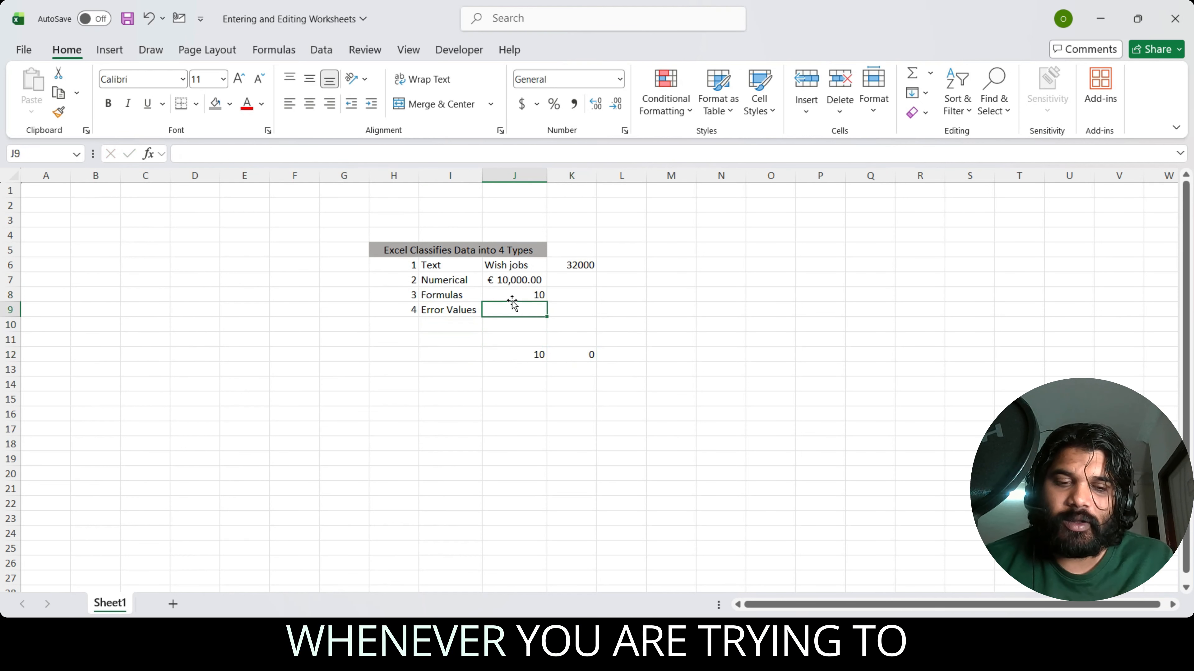
pyautogui.press('Right')
pyautogui.write('=')
pyautogui.press('Down')
pyautogui.press('Down')
pyautogui.press('Down')
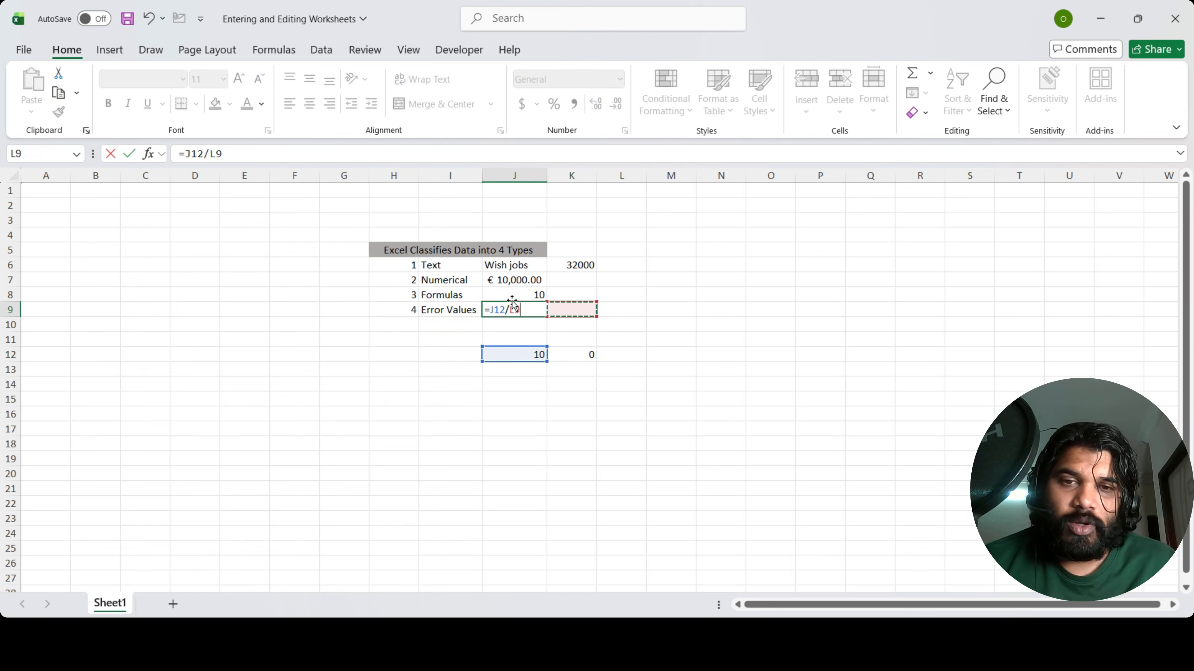
pyautogui.press('Left')
pyautogui.press('Return')
pyautogui.press('Up')
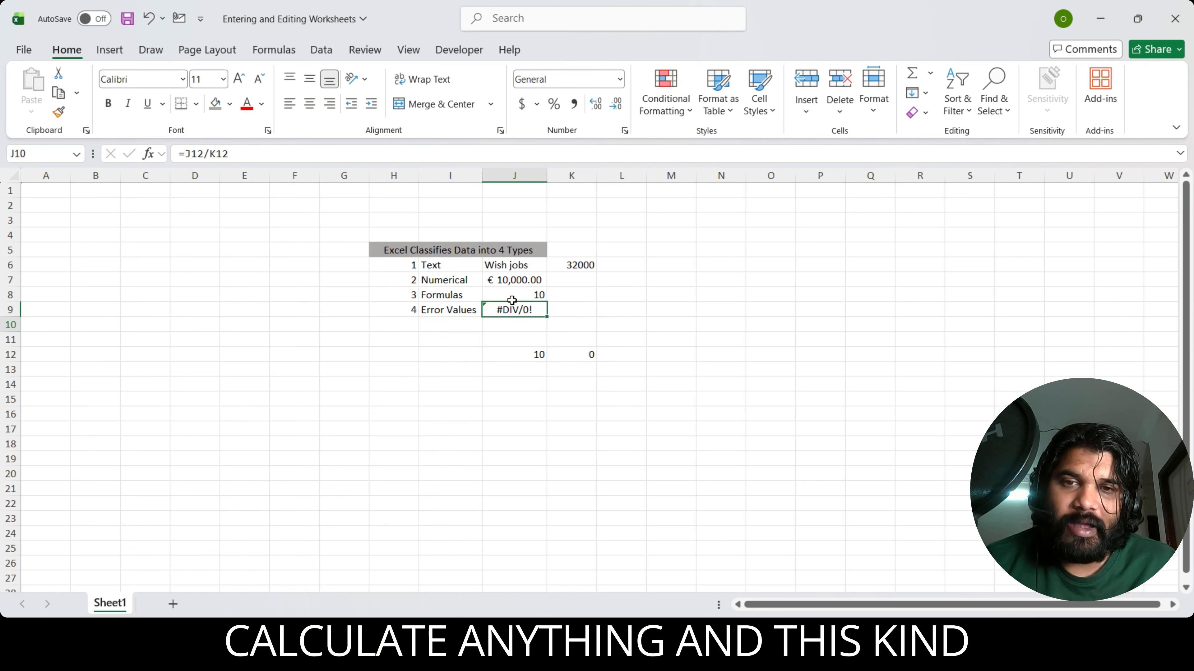
pyautogui.click(531, 311)
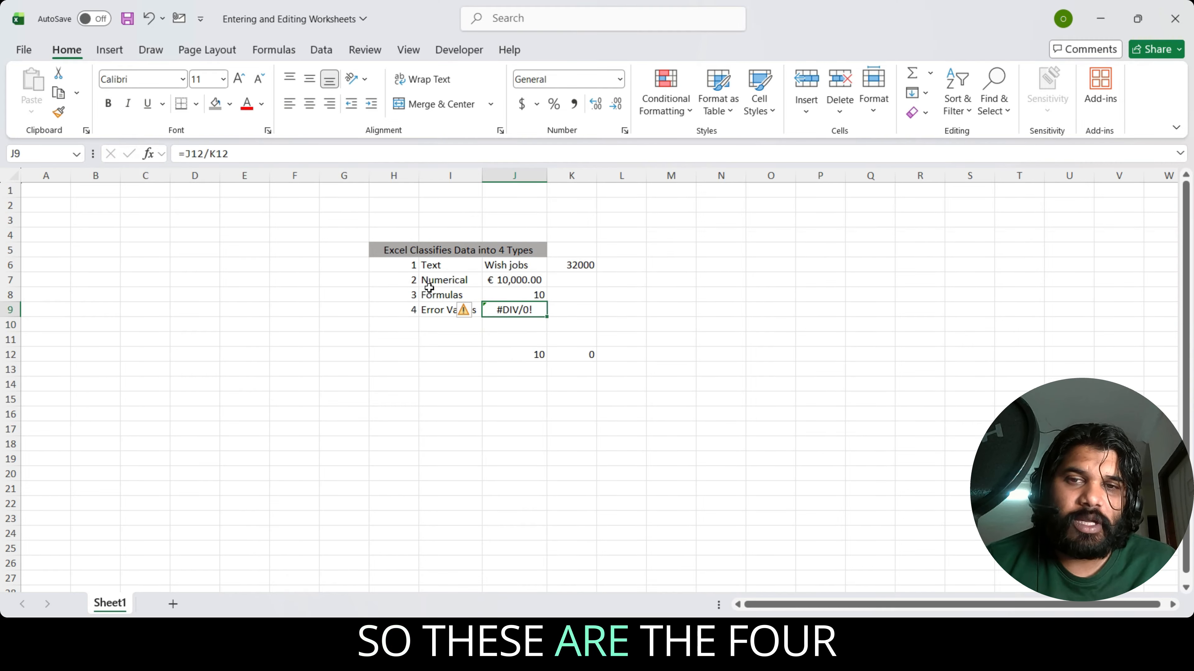
# - Clear the sample numbers from J12 and K12
pyautogui.click(398, 340)
pyautogui.moveTo(374, 245); pyautogui.dragTo(514, 311)
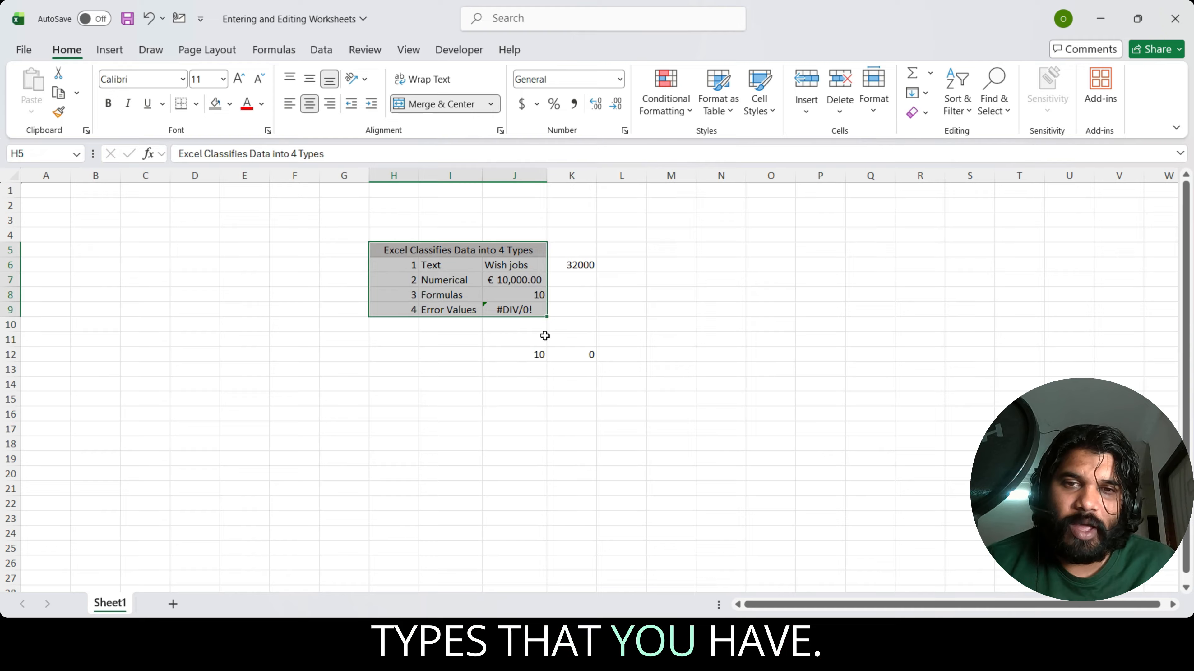
pyautogui.moveTo(517, 354); pyautogui.dragTo(593, 356)
pyautogui.press('Delete')
# - Enter the label dates in I13 below the table
pyautogui.press('Left')
pyautogui.press('Down')
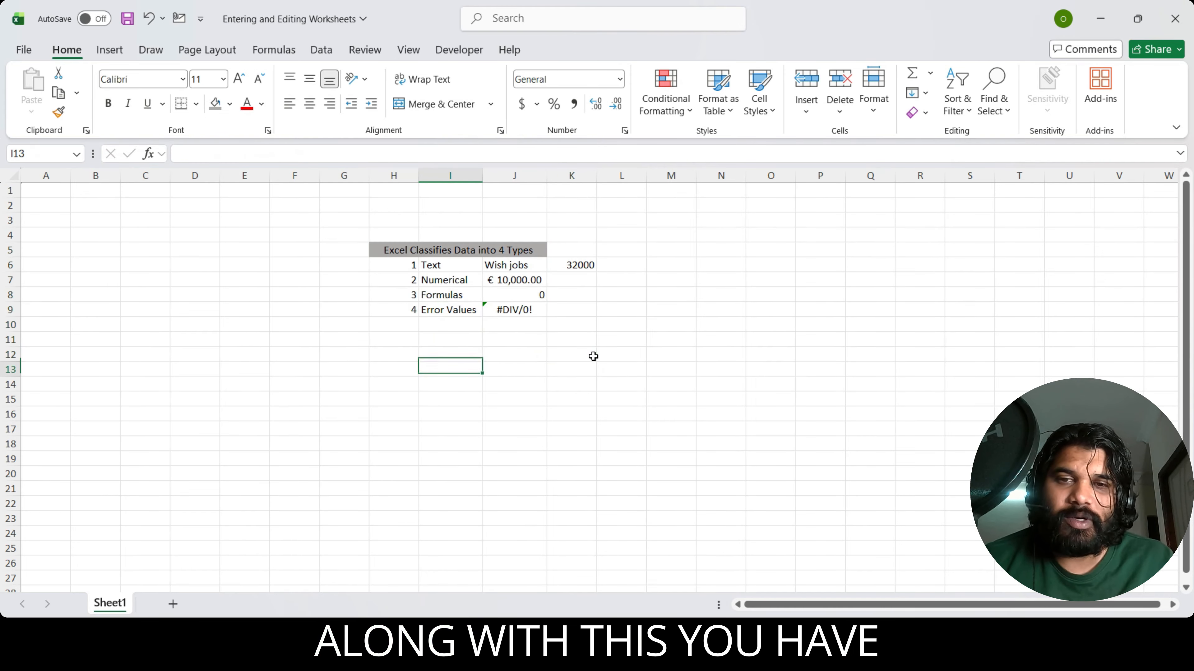
pyautogui.write('dates')
pyautogui.press('Return')
# - Enter the date 12/04/2024 in J13, beside the dates label
pyautogui.press('Up')
pyautogui.press('Right')
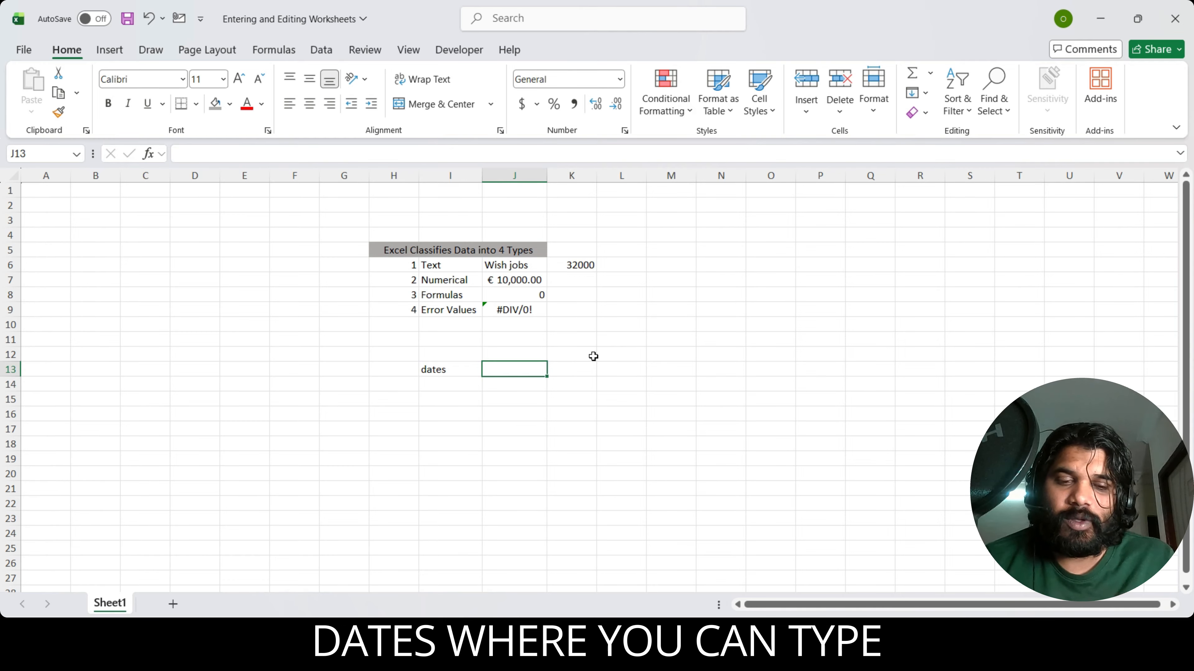
pyautogui.write('12/04/20')
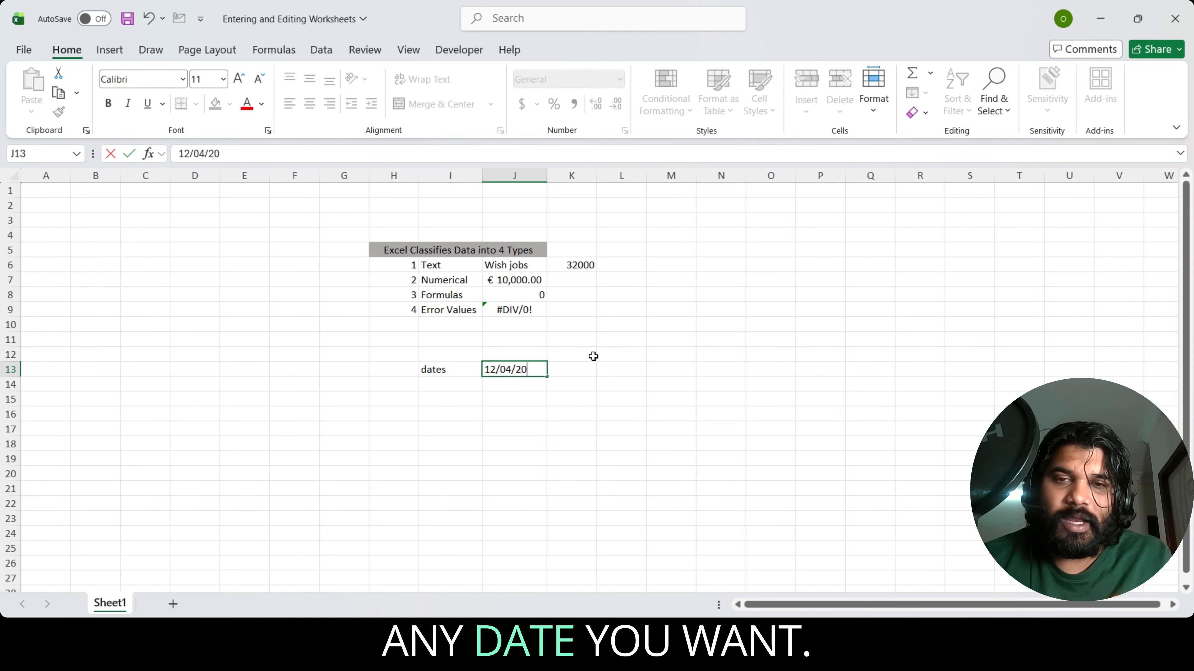
pyautogui.write('24')
pyautogui.press('Return')
pyautogui.press('Up')
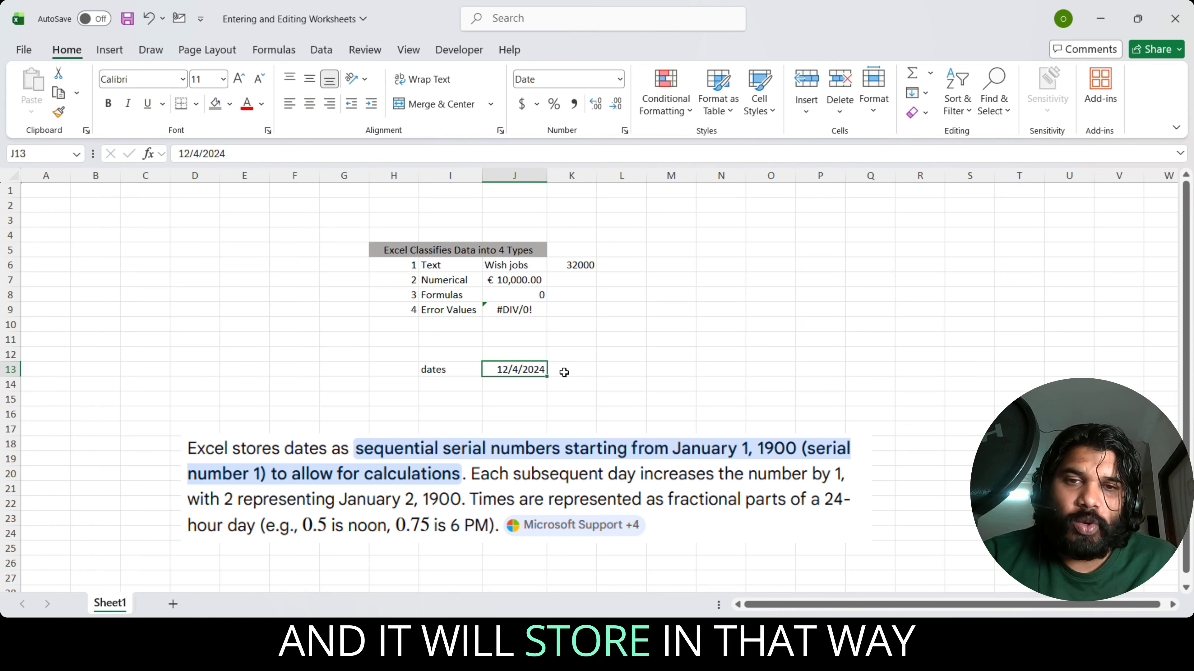
pyautogui.press('Left')
pyautogui.press('Left')
pyautogui.press('Up')
pyautogui.press('Up')
pyautogui.press('Up')
pyautogui.press('Up')
pyautogui.press('Up')
pyautogui.press('Up')
pyautogui.press('Up')
pyautogui.press('Up')
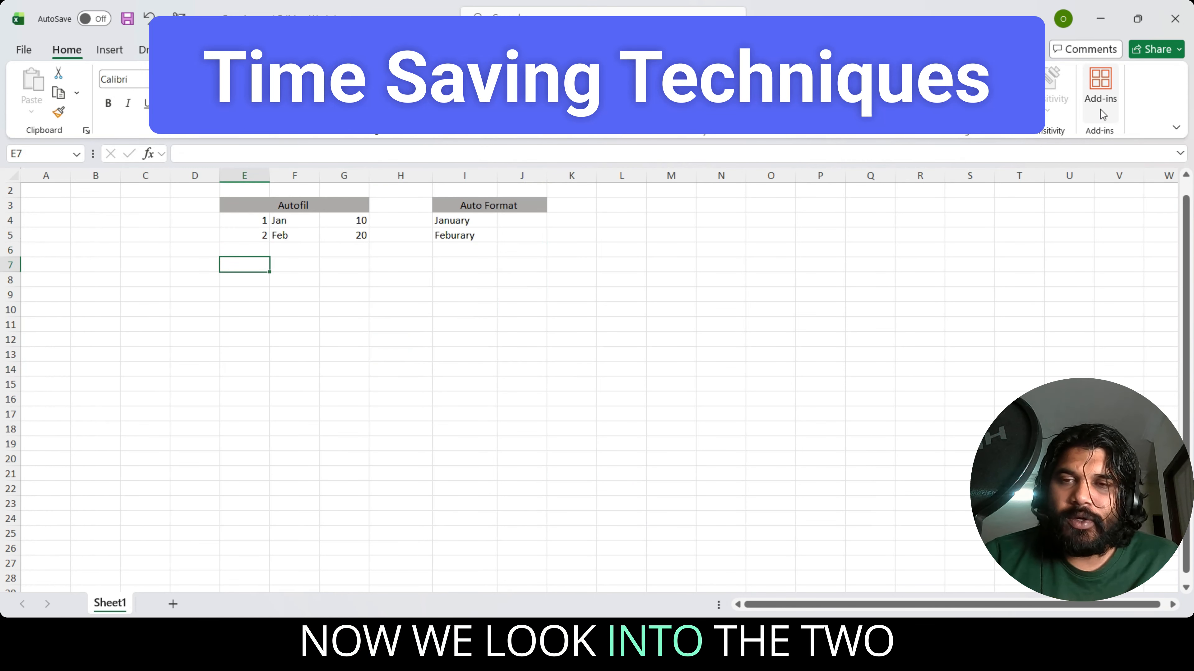
pyautogui.press('Up')
pyautogui.press('Up')
pyautogui.press('Up')
pyautogui.press('Up')
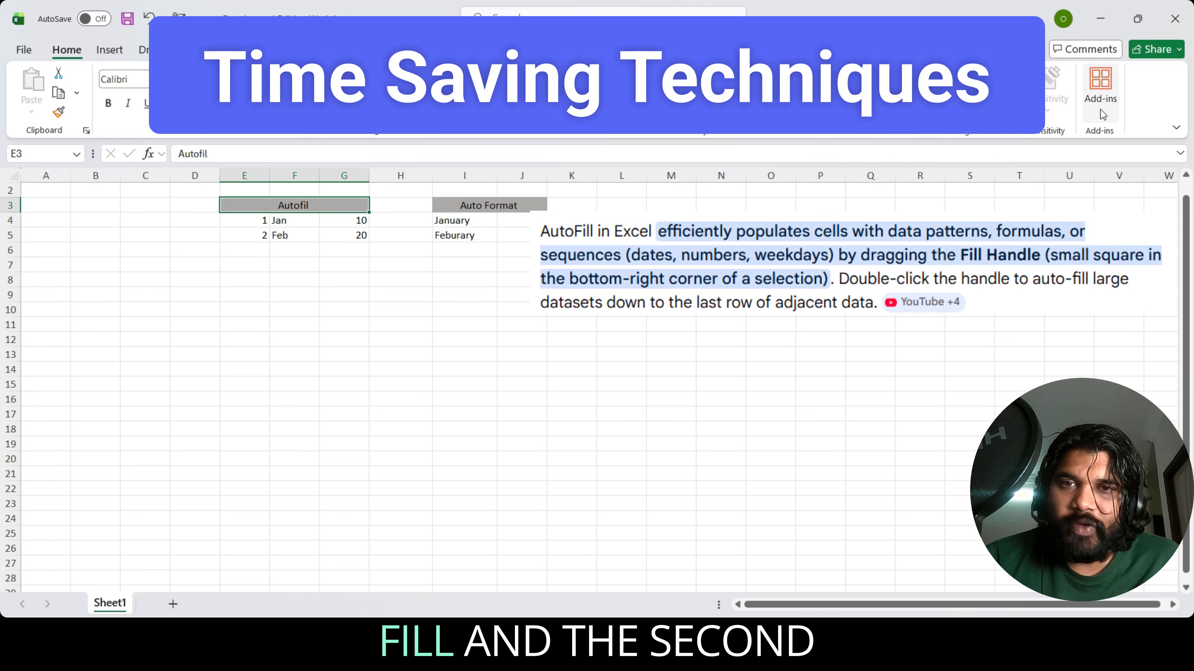
pyautogui.press('Right')
pyautogui.press('Right')
pyautogui.press('Right')
pyautogui.press('Left')
pyautogui.press('Left')
pyautogui.press('Left')
pyautogui.press('Left')
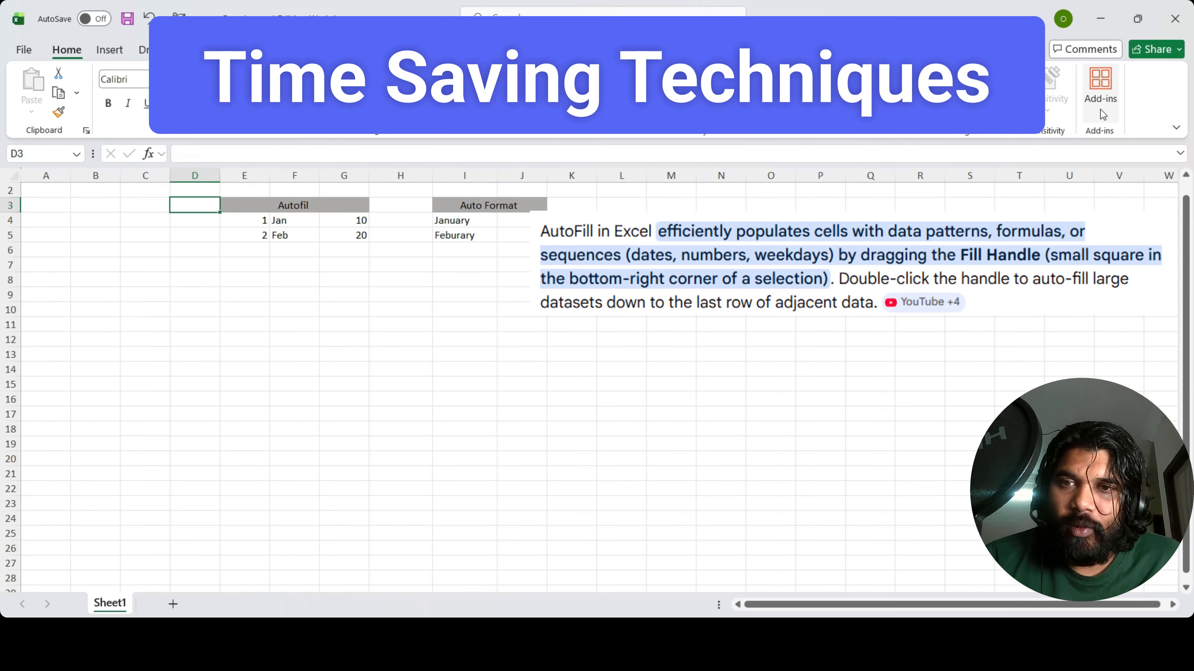
# - Select the numbers 1 and 2 in E4:E5 and autofill the series down column E past row 29
pyautogui.press('Right')
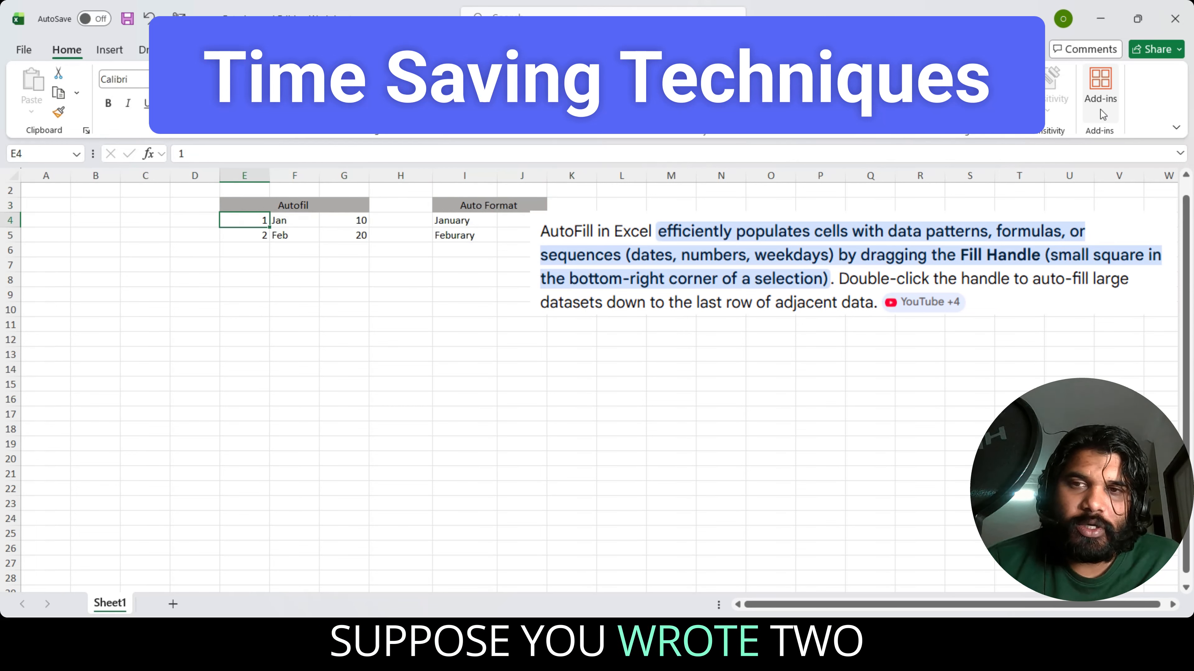
pyautogui.press('Down')
pyautogui.press('Down')
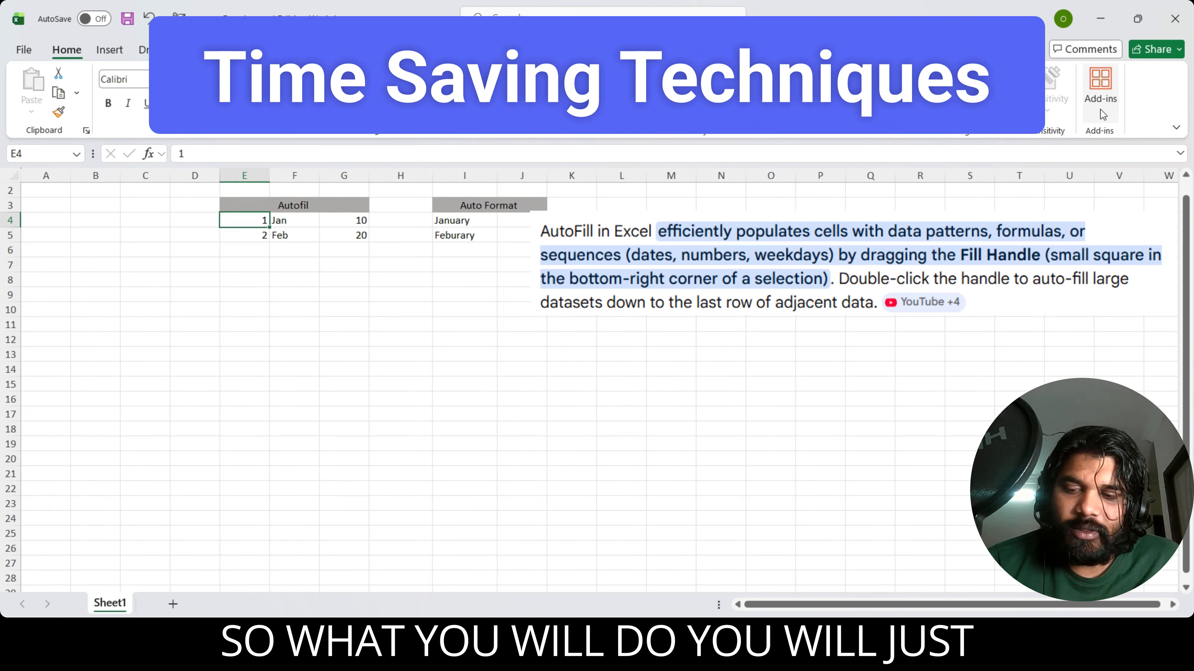
pyautogui.hotkey('shift', 'Down')
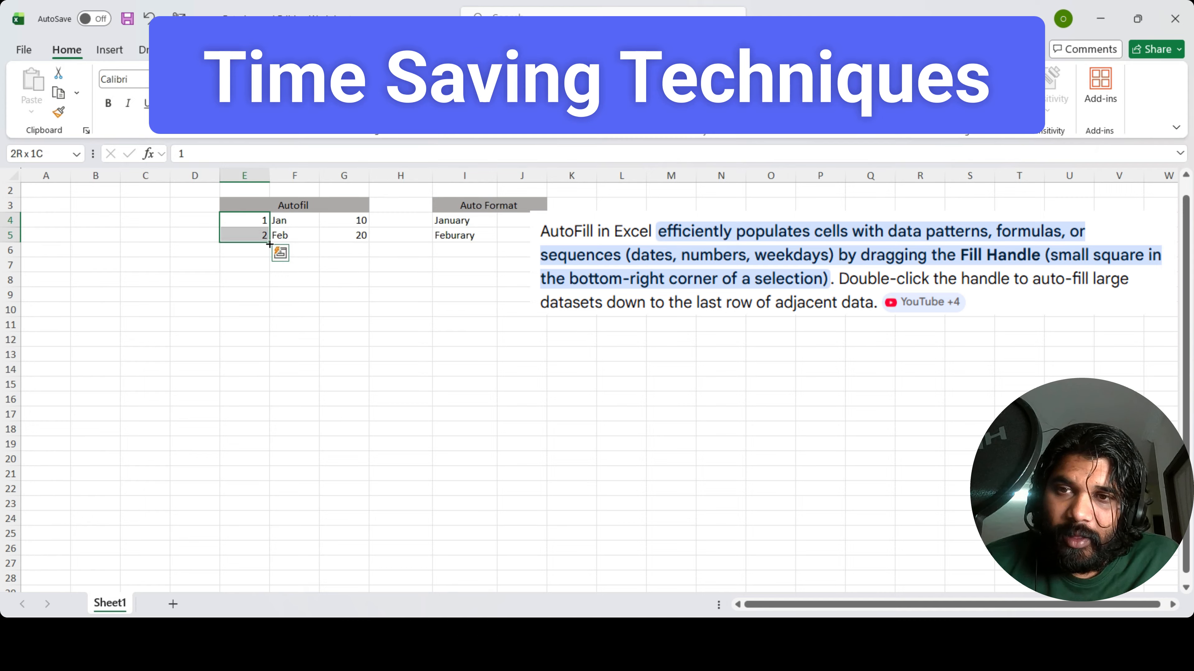
pyautogui.moveTo(269, 243); pyautogui.dragTo(278, 515)
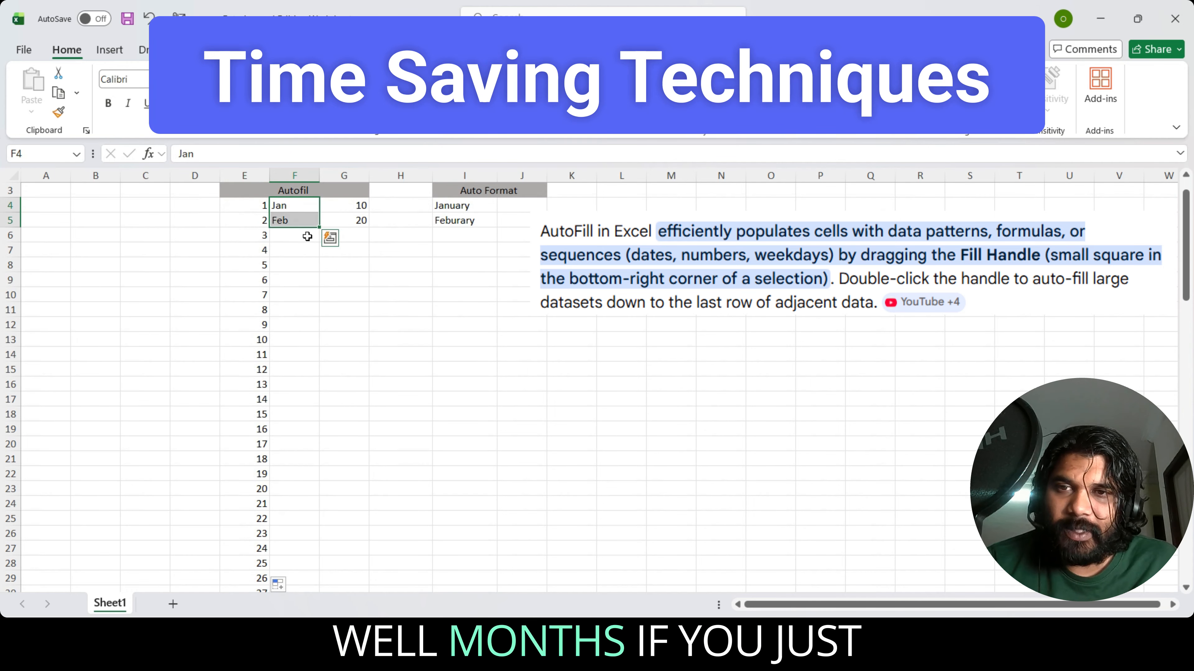
# - Autofill the months from Jan and Feb in F4:F5 down to Dec in F15
pyautogui.moveTo(319, 227); pyautogui.dragTo(303, 422)
pyautogui.moveTo(300, 369); pyautogui.dragTo(298, 380)
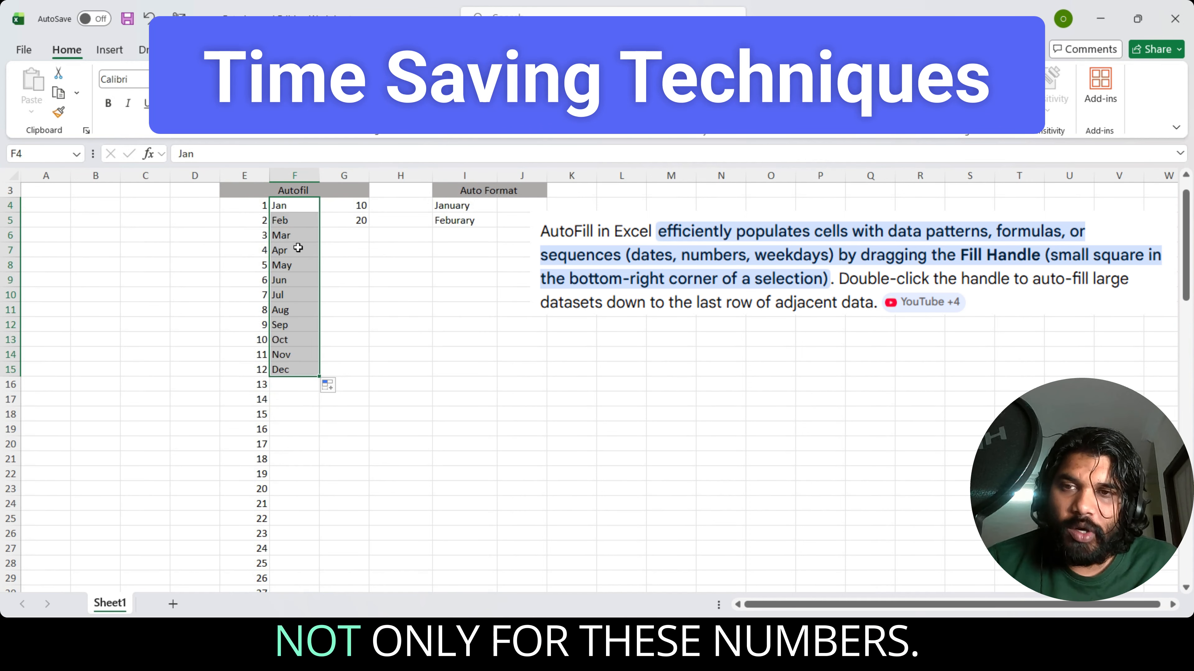
pyautogui.moveTo(254, 205); pyautogui.dragTo(249, 340)
# - Select 10 and 20 in G4:G5 and autofill the series down to G16
pyautogui.click(347, 206)
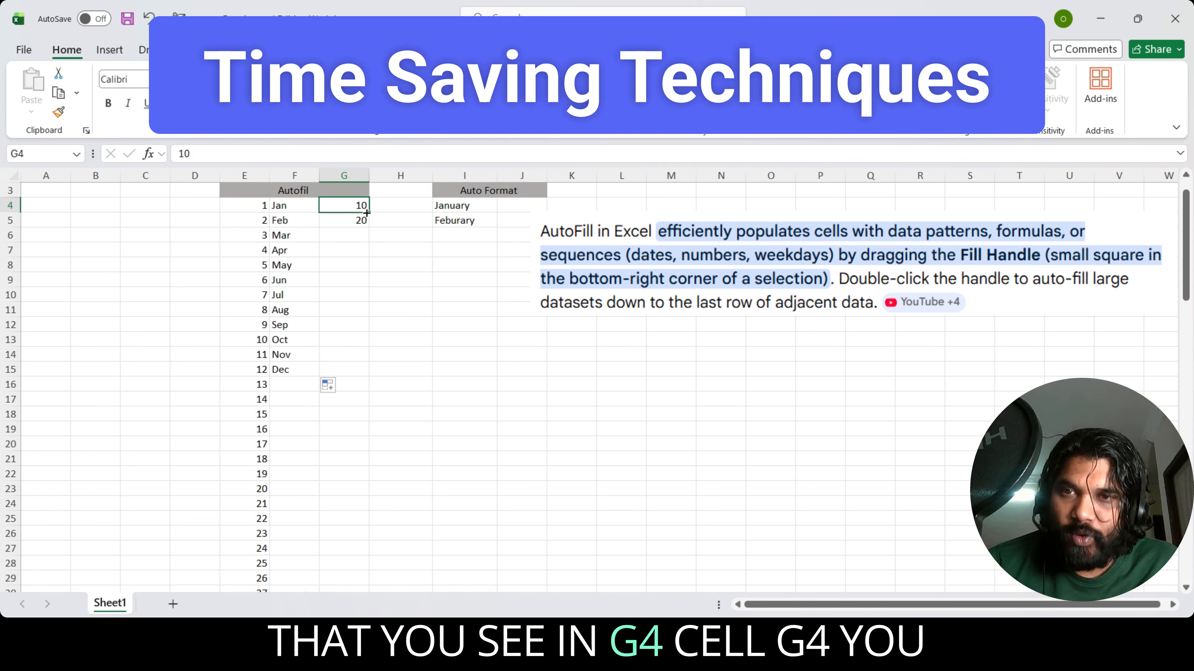
pyautogui.click(363, 230)
pyautogui.click(360, 221)
pyautogui.doubleClick(360, 206)
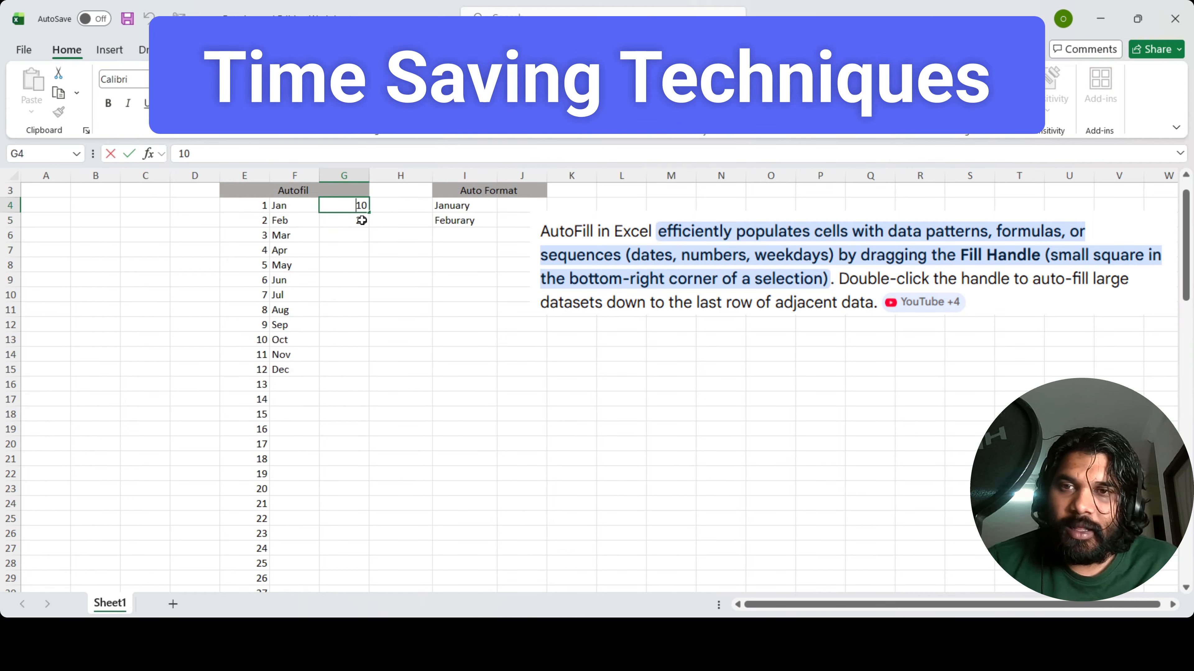
pyautogui.keyDown('shift'); pyautogui.click(361, 220); pyautogui.keyUp('shift')
pyautogui.moveTo(369, 230); pyautogui.dragTo(369, 390)
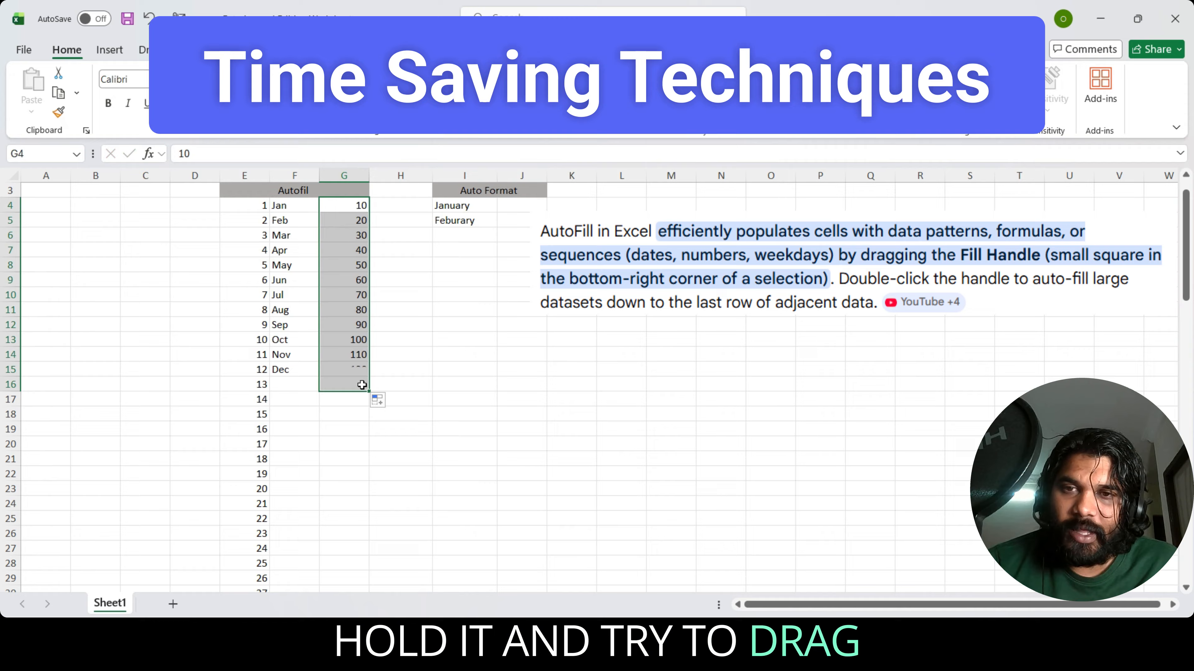
pyautogui.click(289, 310)
pyautogui.hotkey('ctrl', 'Up')
pyautogui.press('Up')
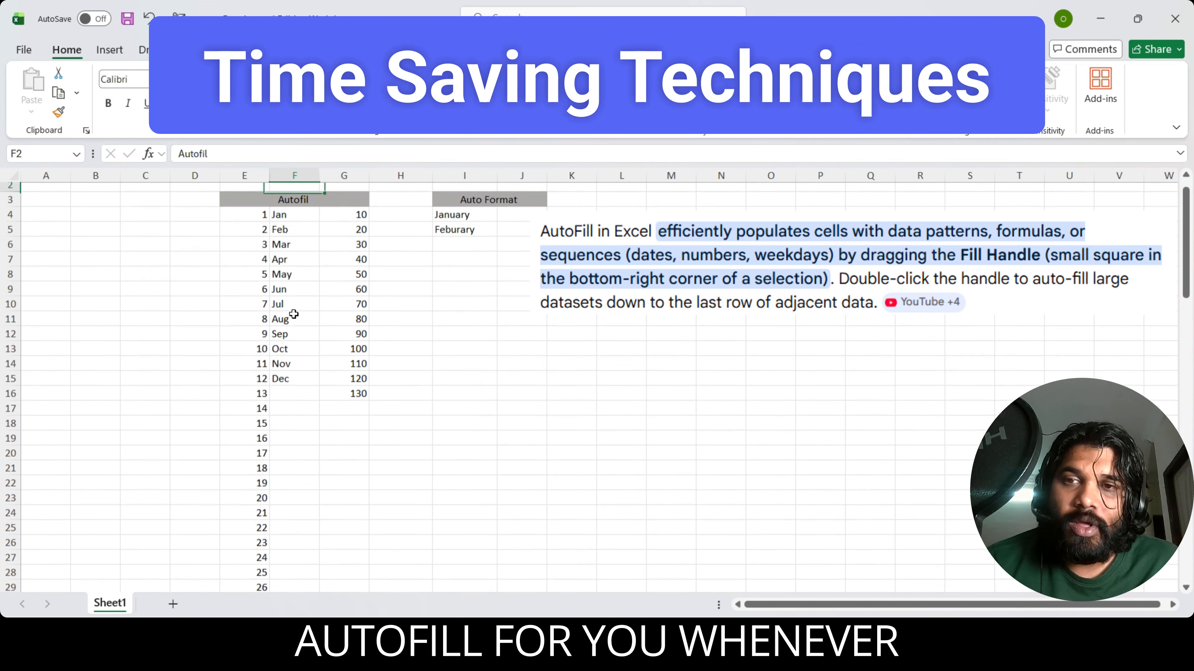
pyautogui.press('Down')
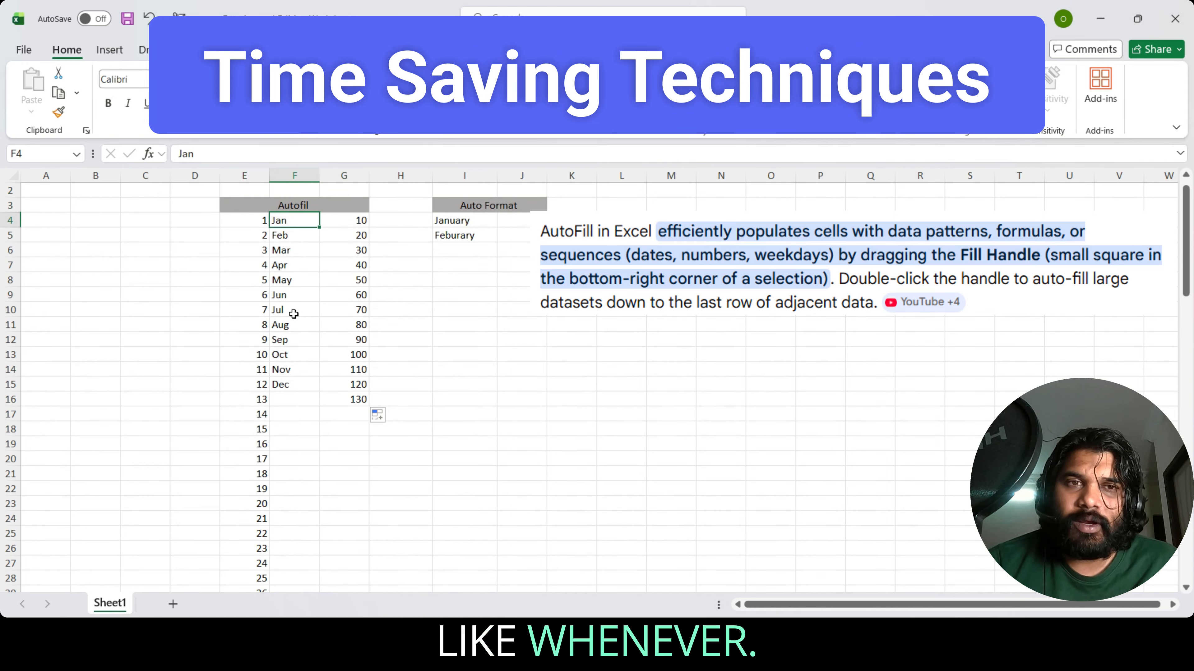
pyautogui.press('Left')
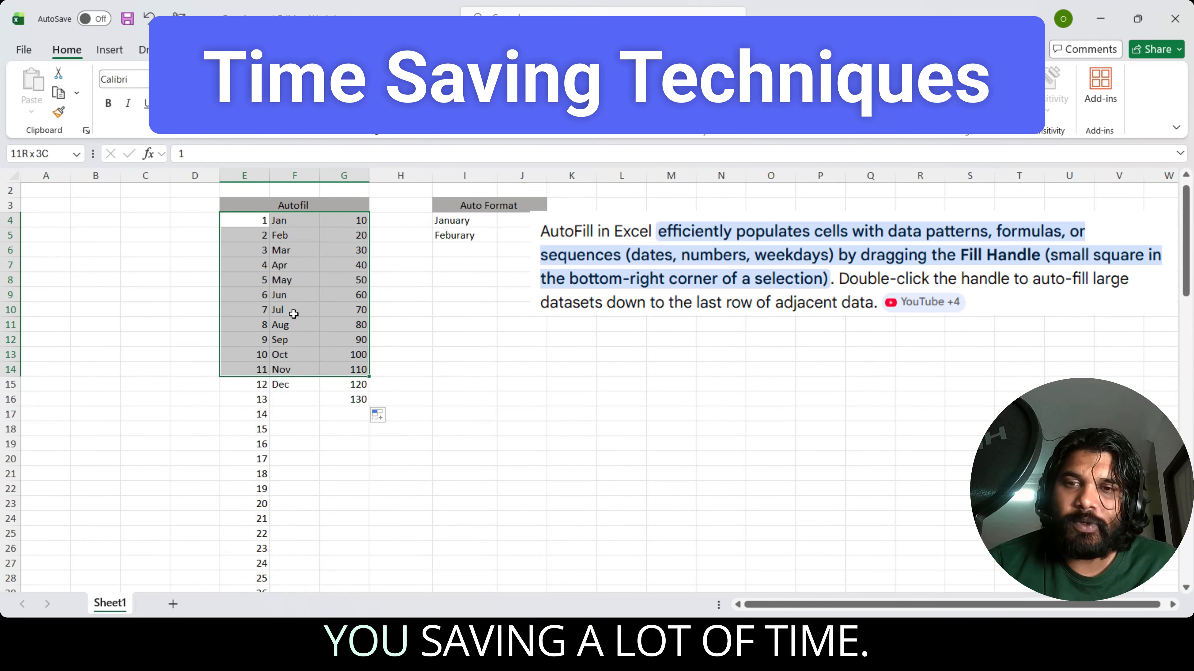
pyautogui.hotkey('shift', 'Down')
pyautogui.press('Right')
pyautogui.press('Up')
pyautogui.press('Up')
pyautogui.press('Up')
pyautogui.press('Right')
pyautogui.press('Right')
pyautogui.press('Right')
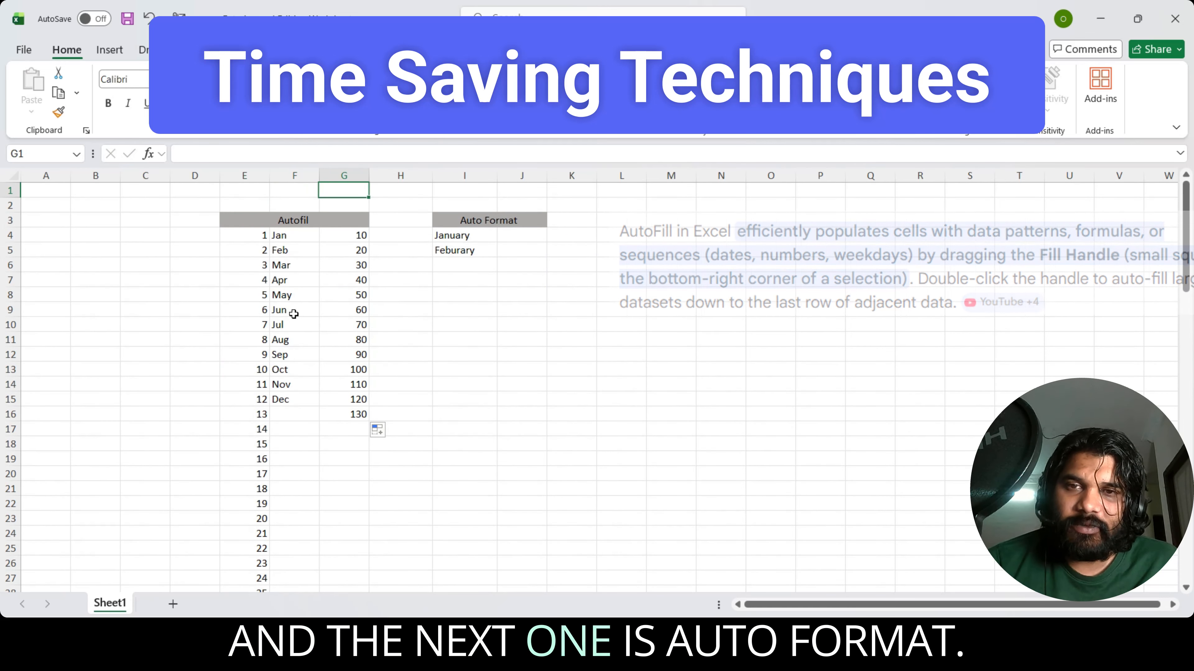
# - Enter January in I6 below the two Auto Format months, accepting the autocomplete suggestion after its first letter
pyautogui.press('Down')
pyautogui.press('Down')
pyautogui.press('Down')
pyautogui.press('Down')
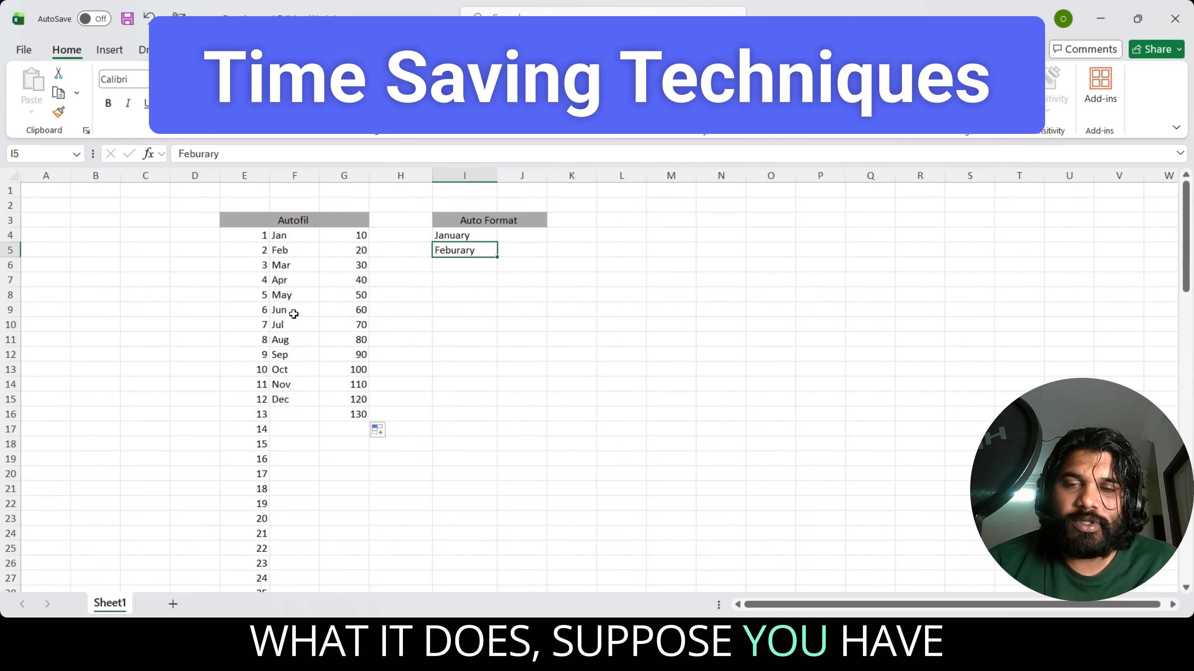
pyautogui.press('Up')
pyautogui.press('Down')
pyautogui.press('Up')
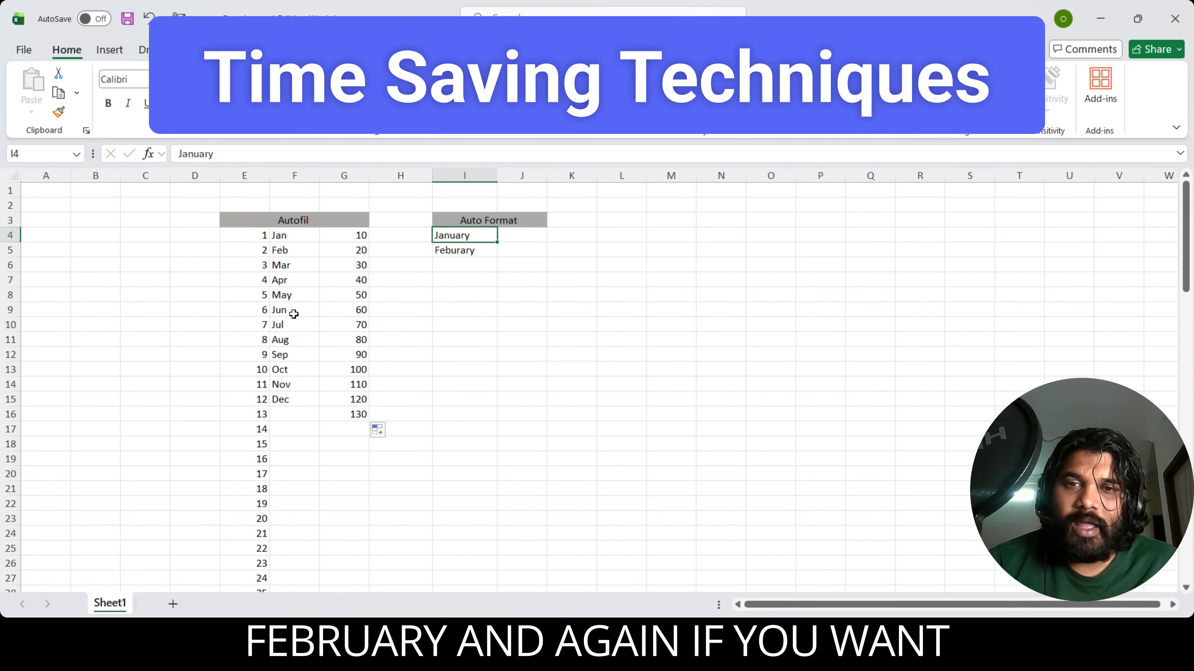
pyautogui.press('Down')
pyautogui.press('Down')
pyautogui.write('J')
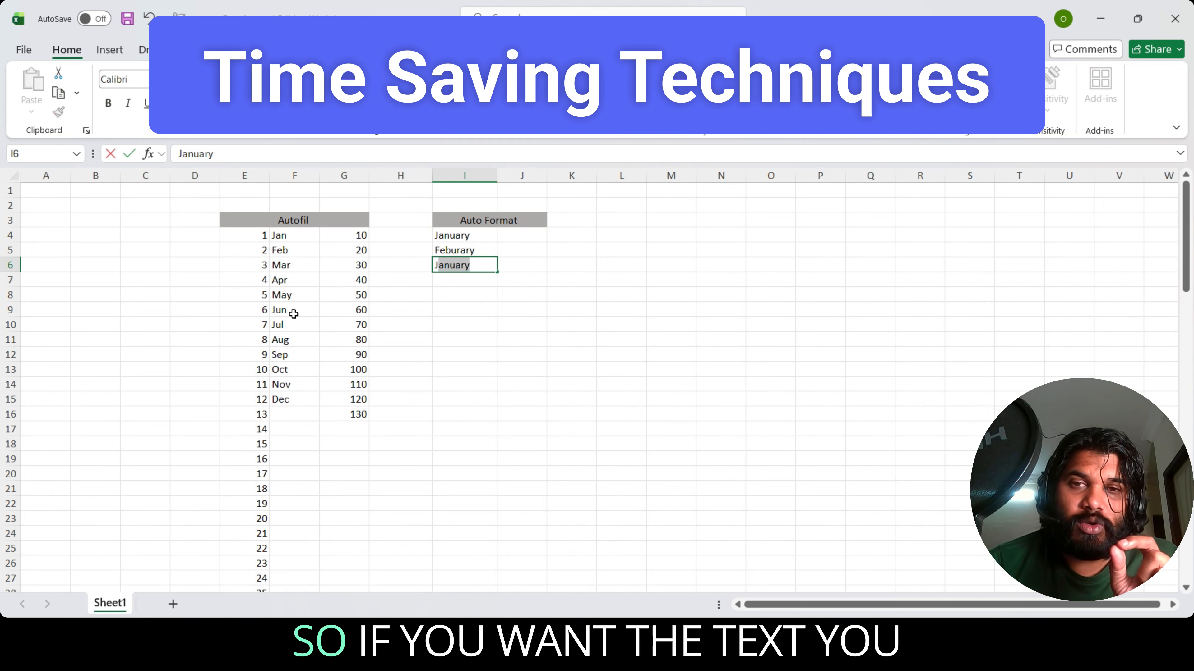
pyautogui.press('Return')
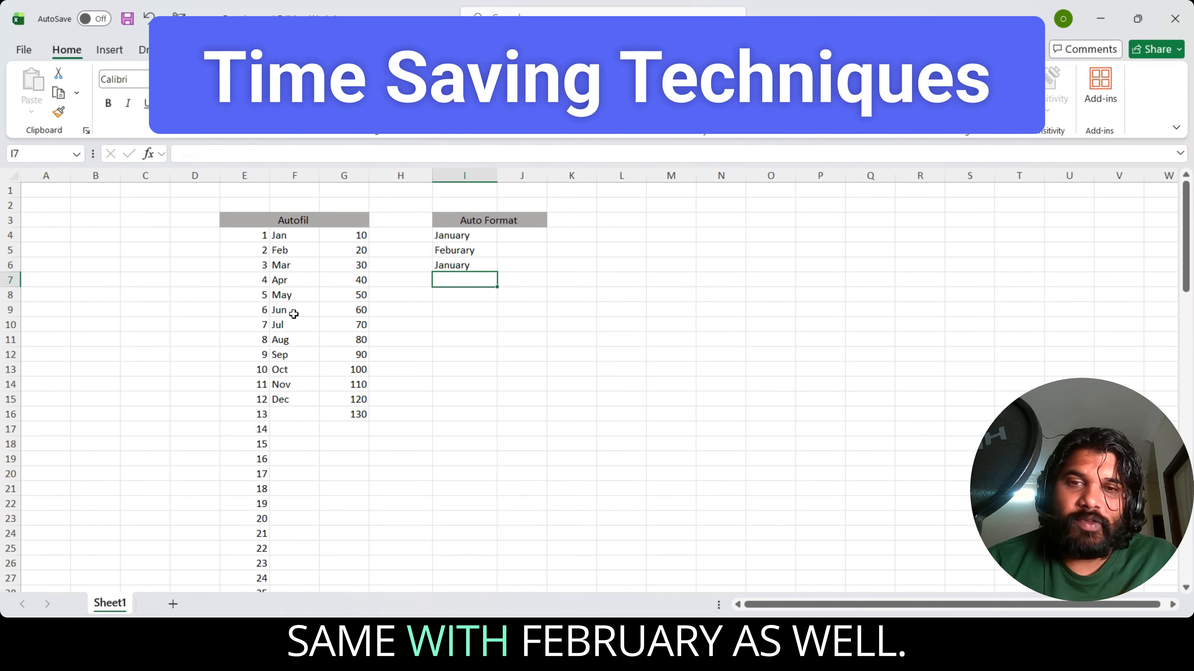
# - Enter Feburary in I7 using the autocomplete suggestion, and March in I8
pyautogui.write('F')
pyautogui.press('Return')
pyautogui.write('Ma')
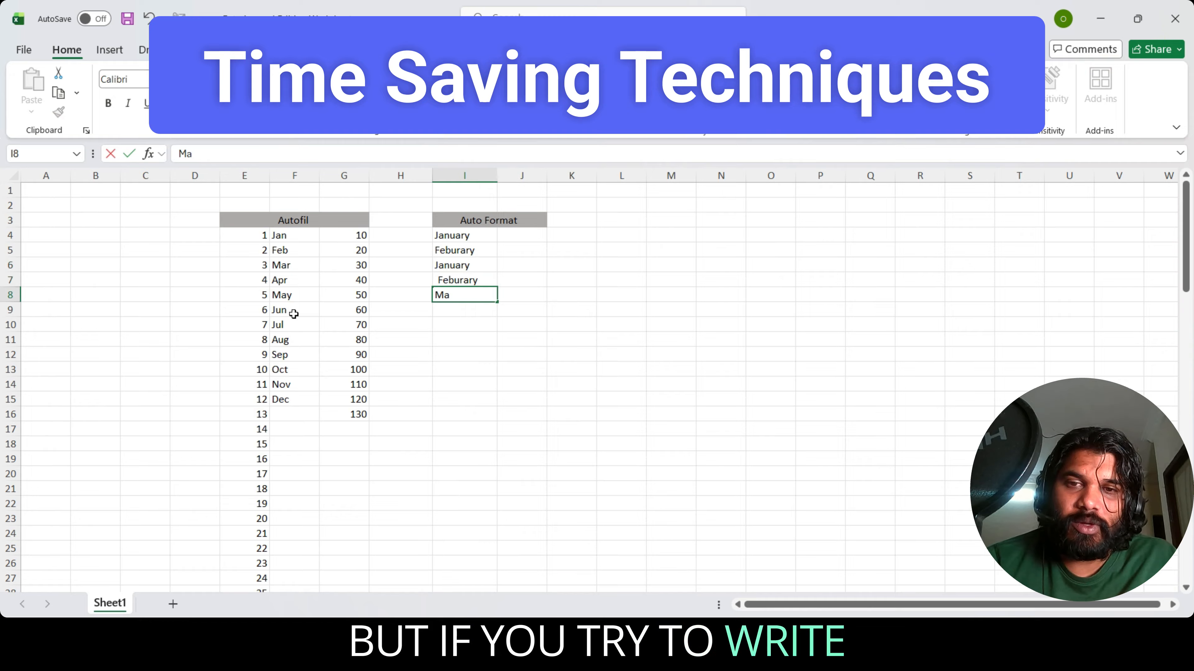
pyautogui.write('r')
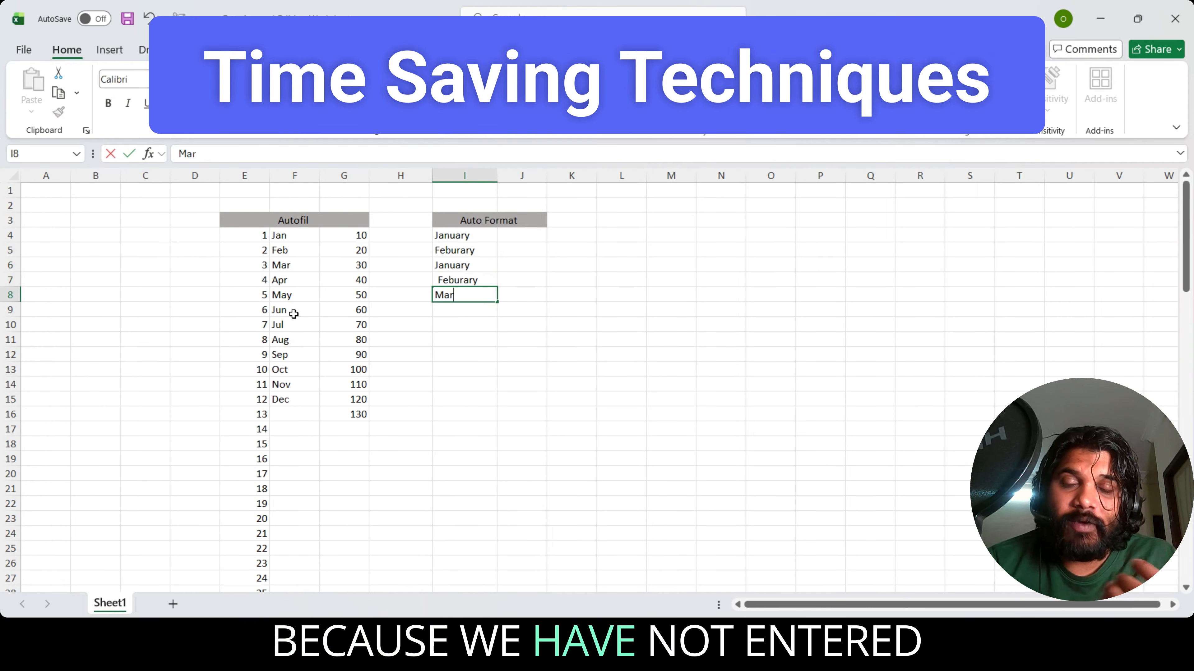
pyautogui.write('ch')
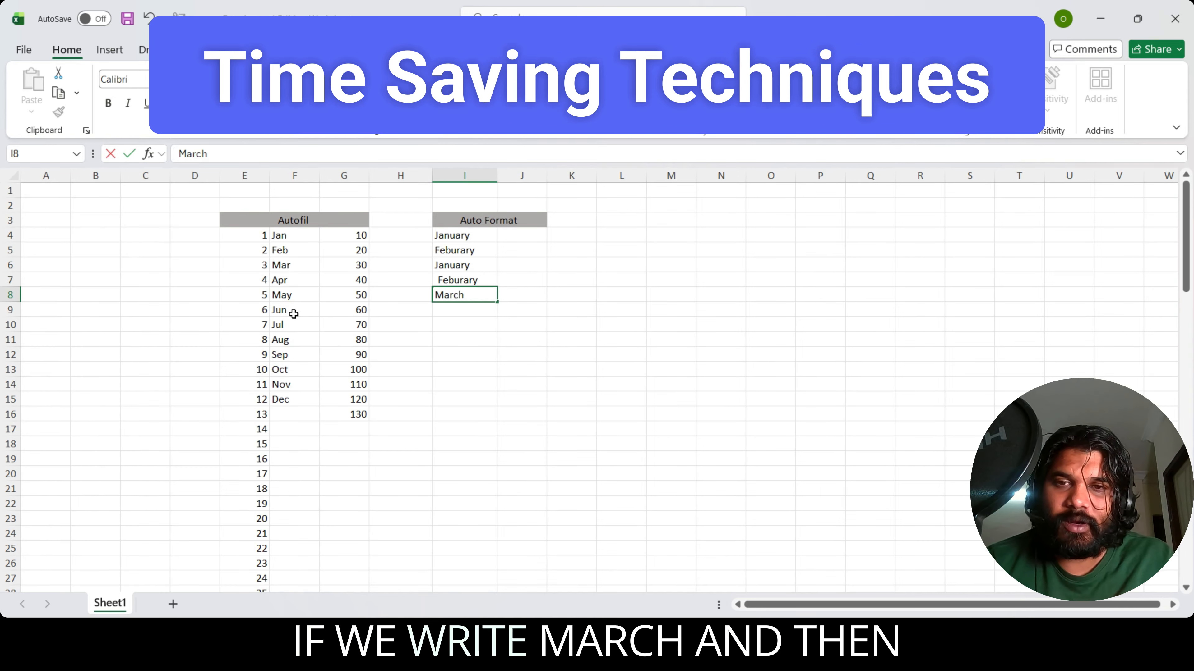
pyautogui.press('Return')
# - Try the autocomplete suggestion March in I9 and discard it
pyautogui.write('M')
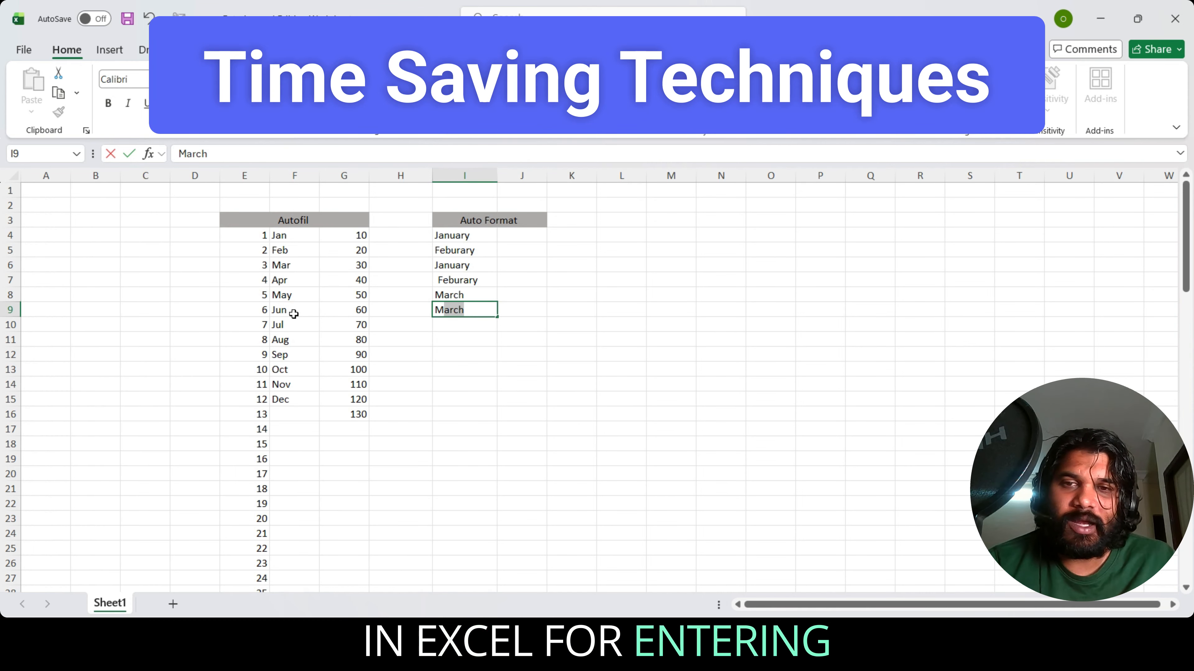
pyautogui.press('BackSpace')
pyautogui.press('BackSpace')
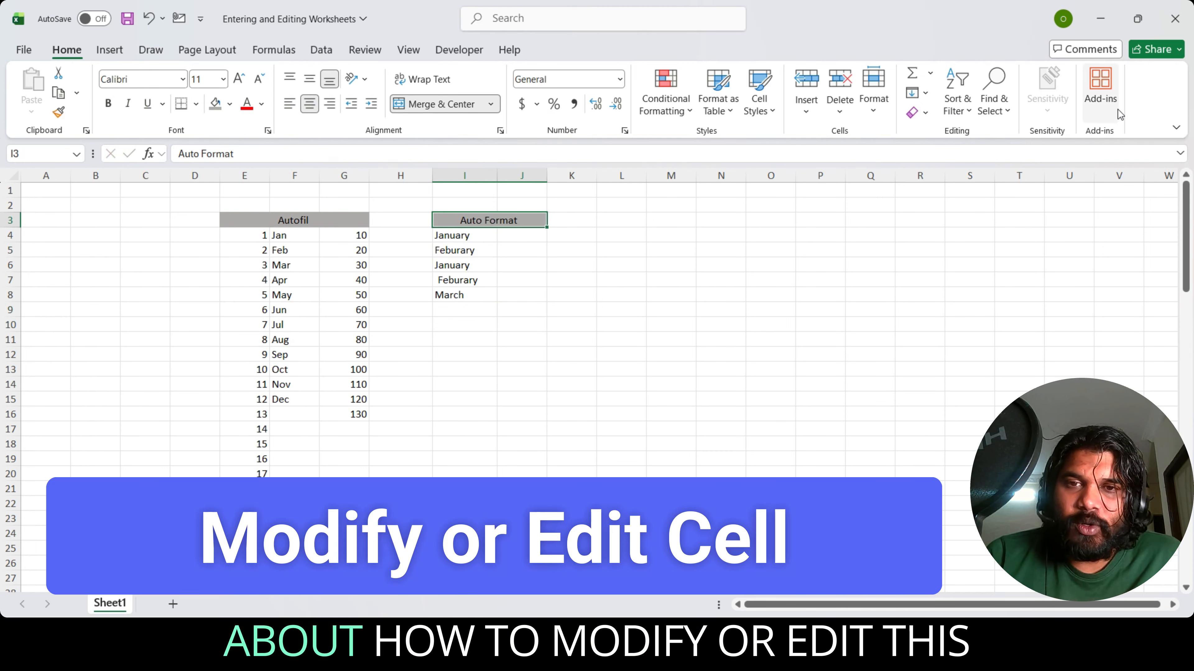
# - Try overwriting the entry in I4 with March, and cancel the edit
pyautogui.press('Down')
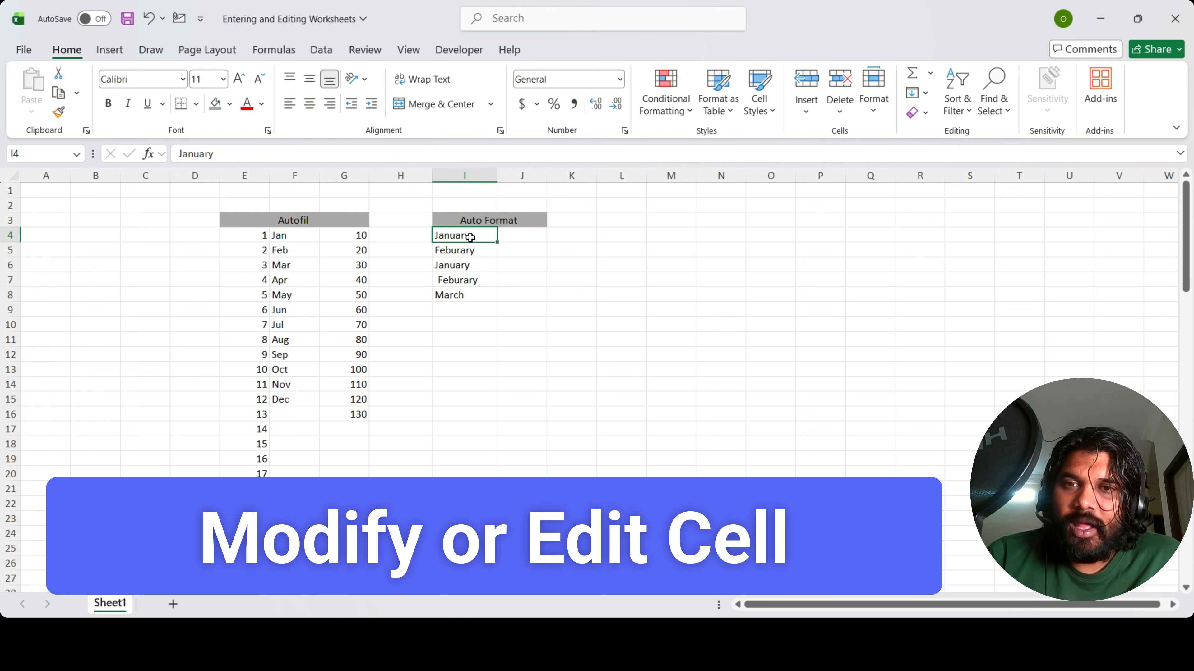
pyautogui.write('M')
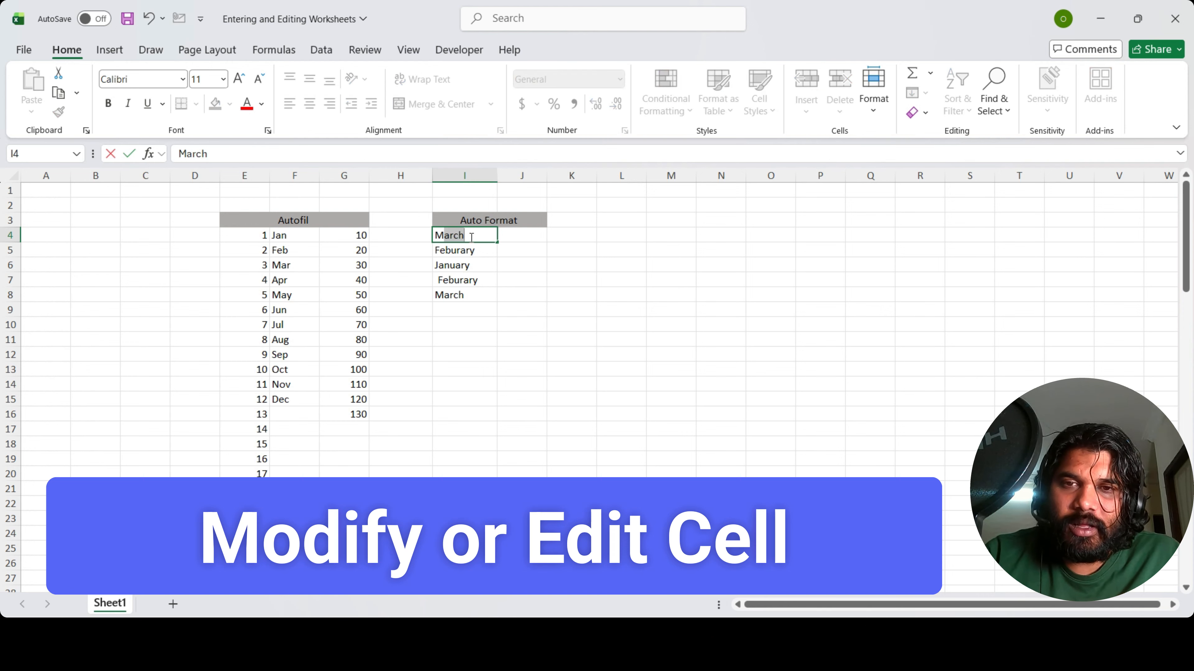
pyautogui.write('arch')
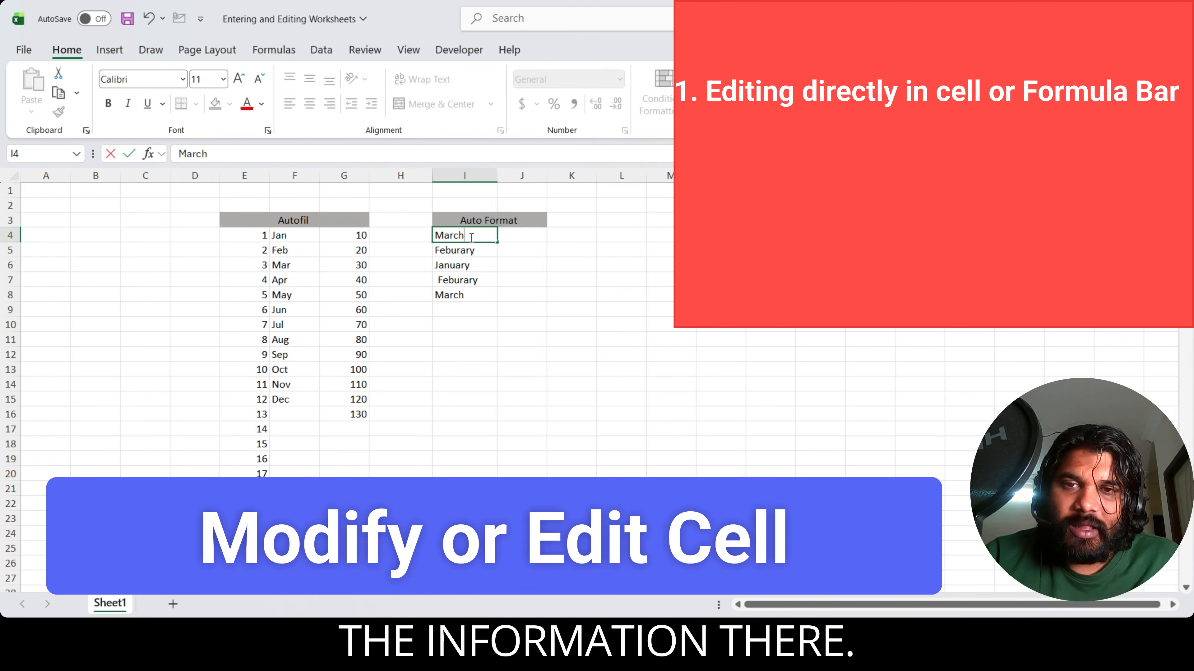
pyautogui.press('Escape')
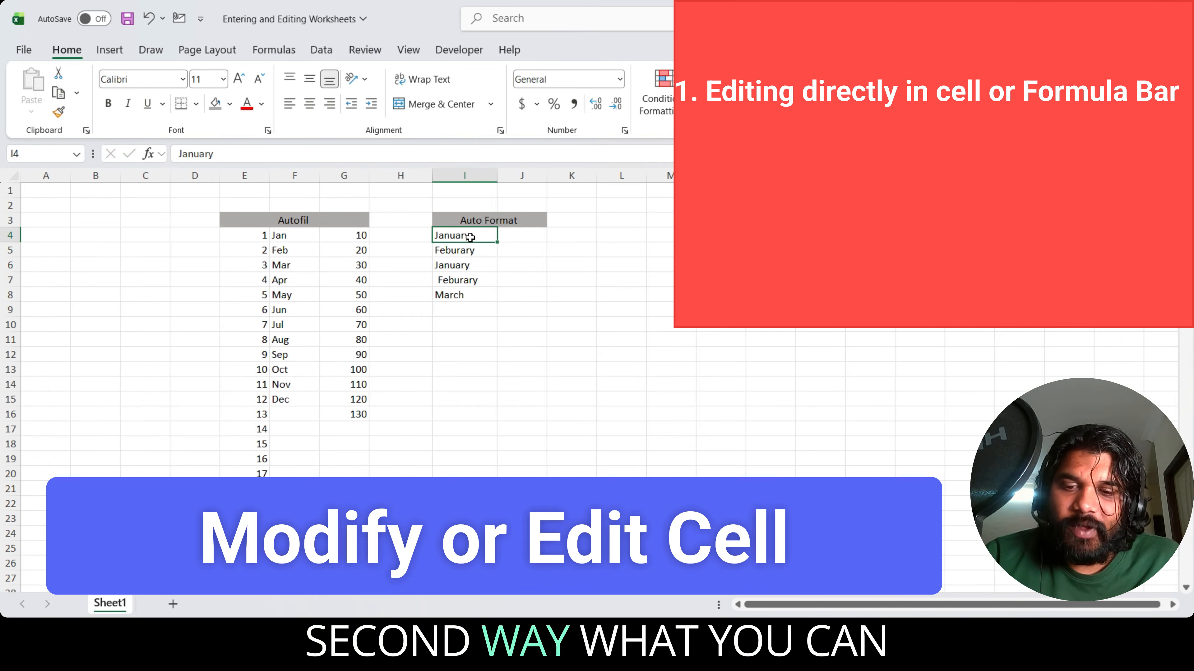
# - Edit cell I8 in place so that its text reads January
pyautogui.press('F2')
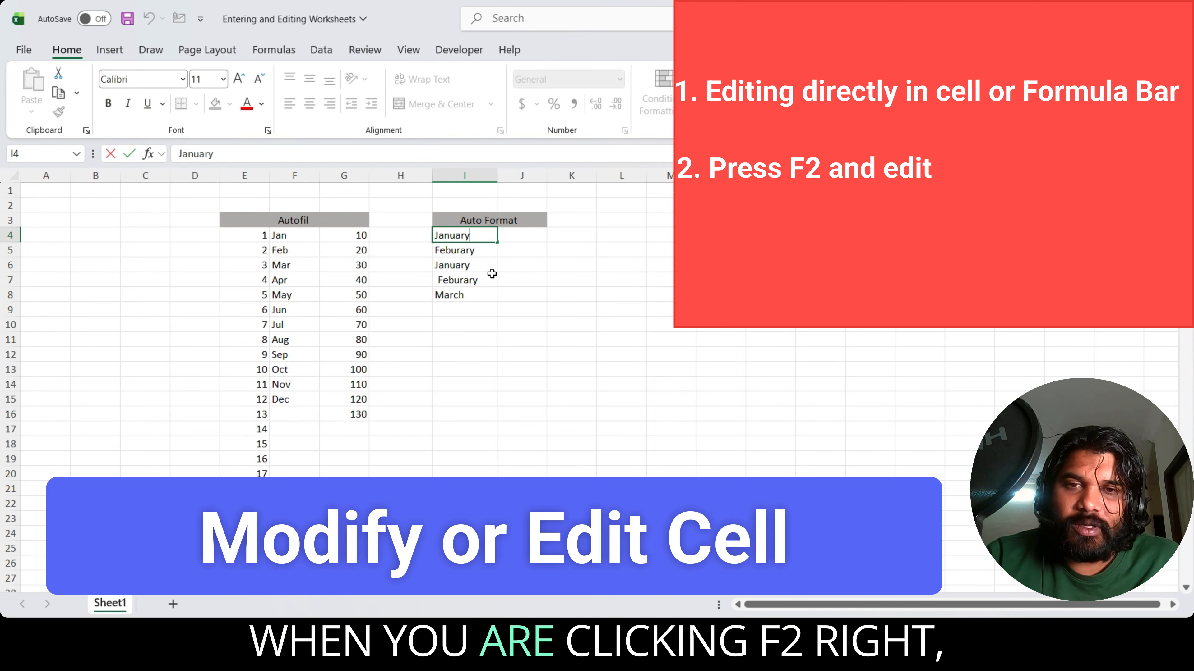
pyautogui.click(479, 296)
pyautogui.press('F2')
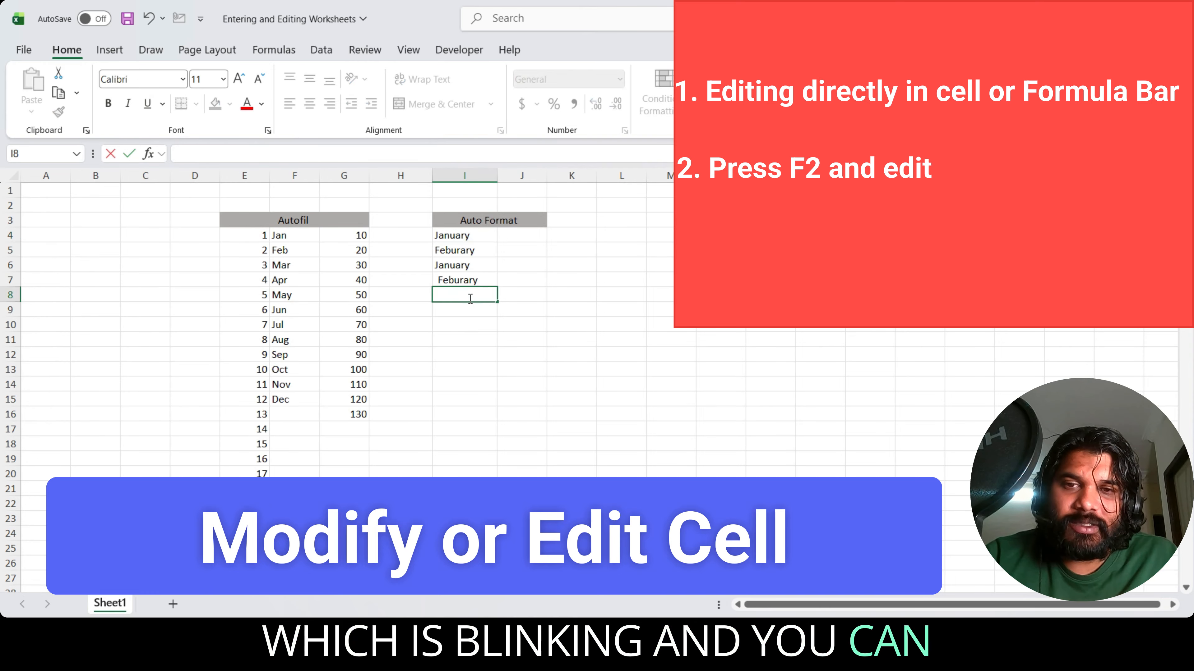
pyautogui.write('January')
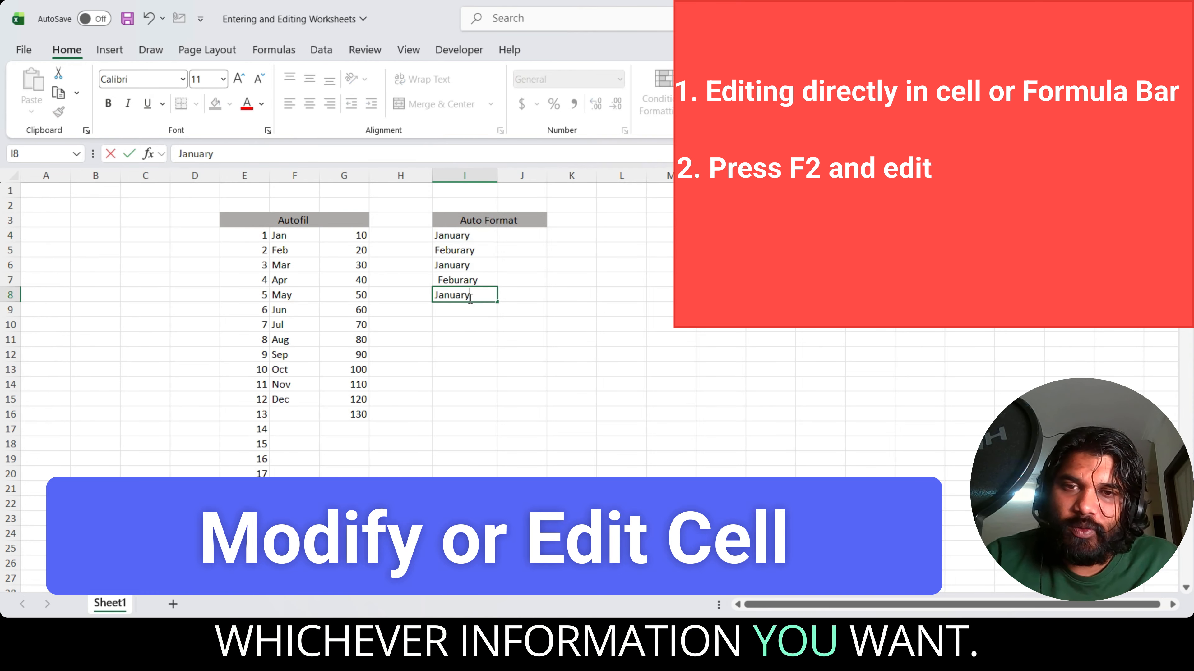
pyautogui.press('Return')
# - Clear I8 and enter March in it
pyautogui.press('Up')
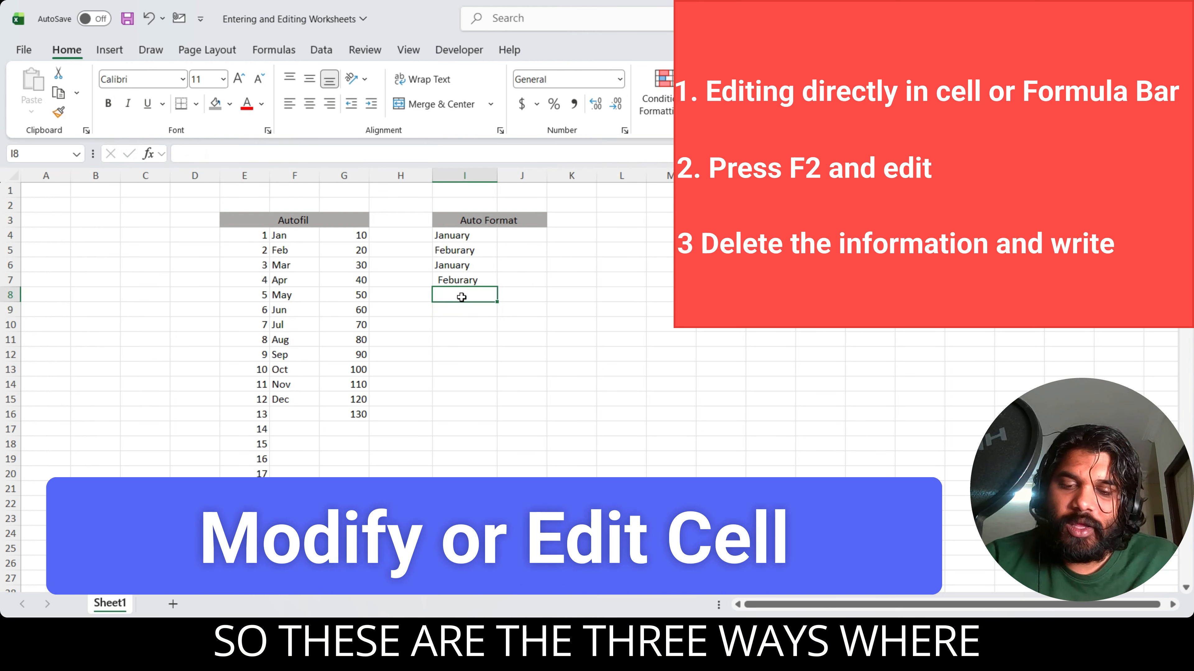
pyautogui.write('March')
pyautogui.click(462, 296)
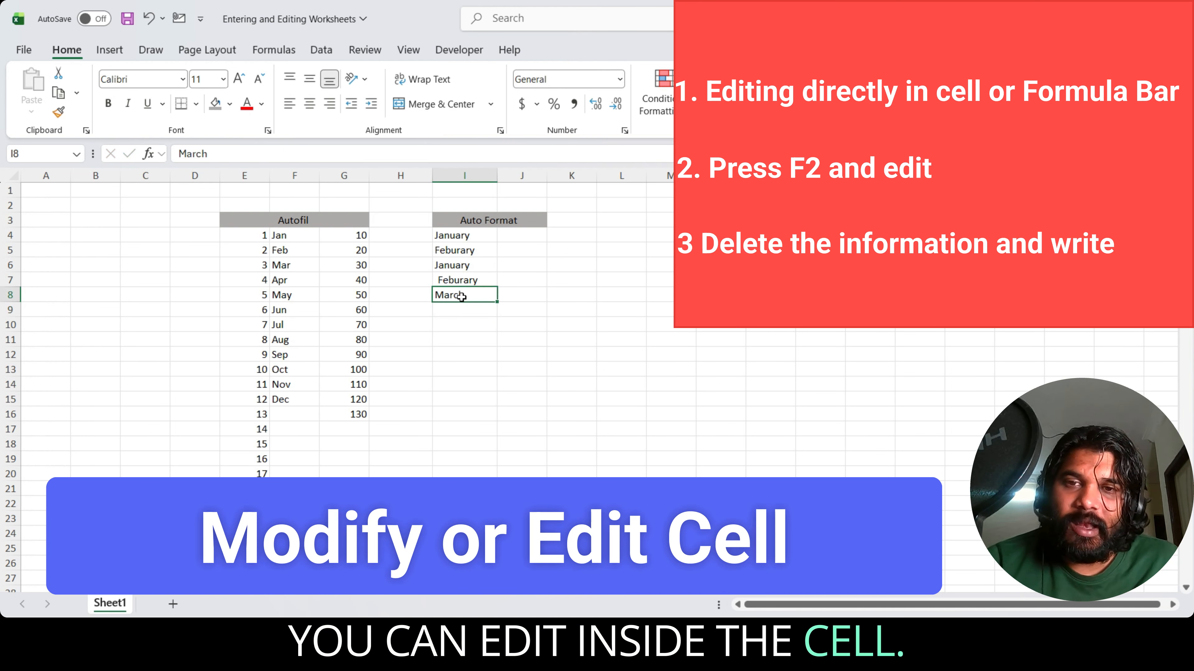
# - Select the whole text of I8 in the formula bar and replace it with January
pyautogui.moveTo(217, 160); pyautogui.dragTo(176, 153)
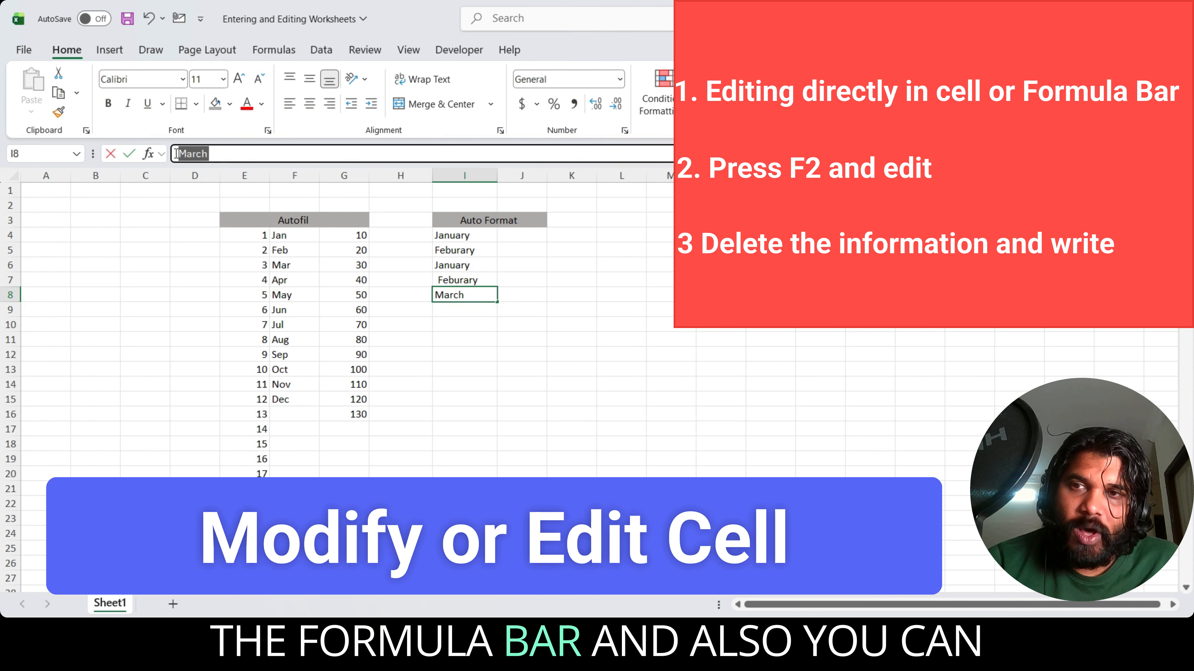
pyautogui.write('January')
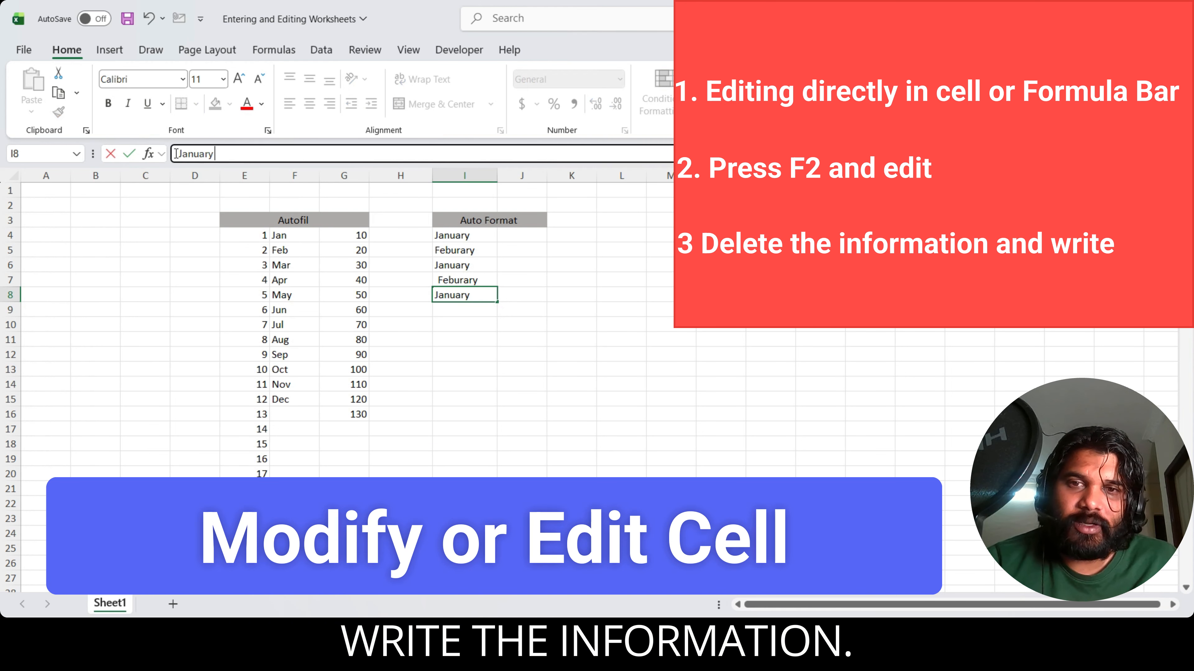
pyautogui.click(464, 354)
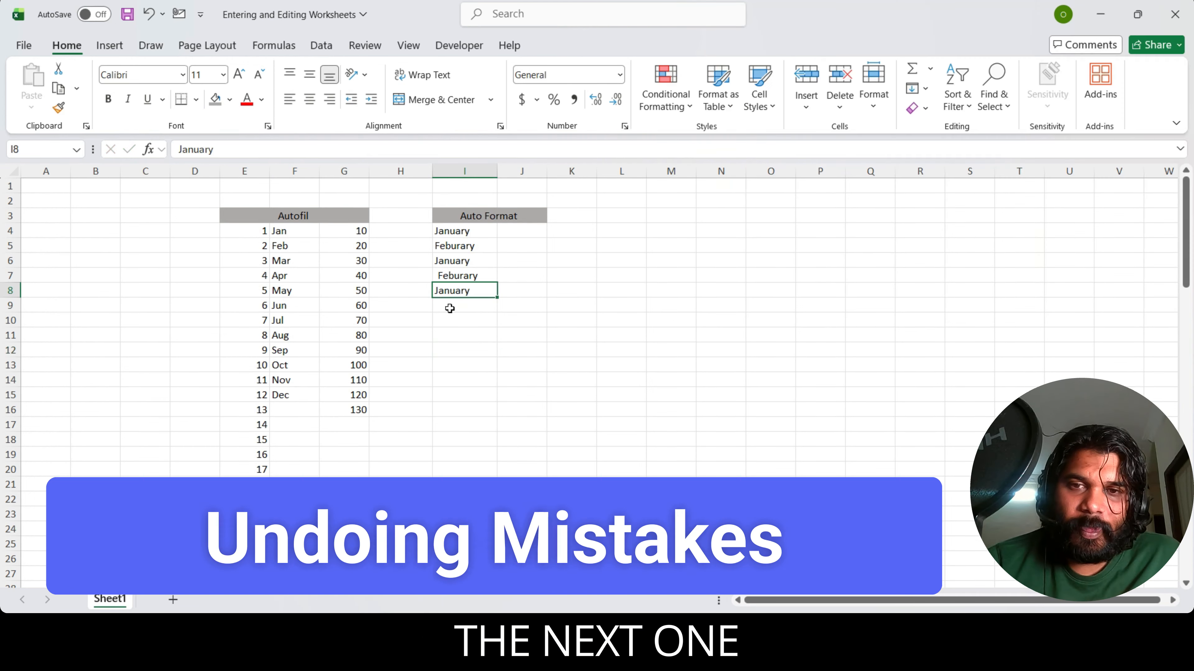
# - Enter March in I9, and overwrite it with Feburary
pyautogui.click(450, 308)
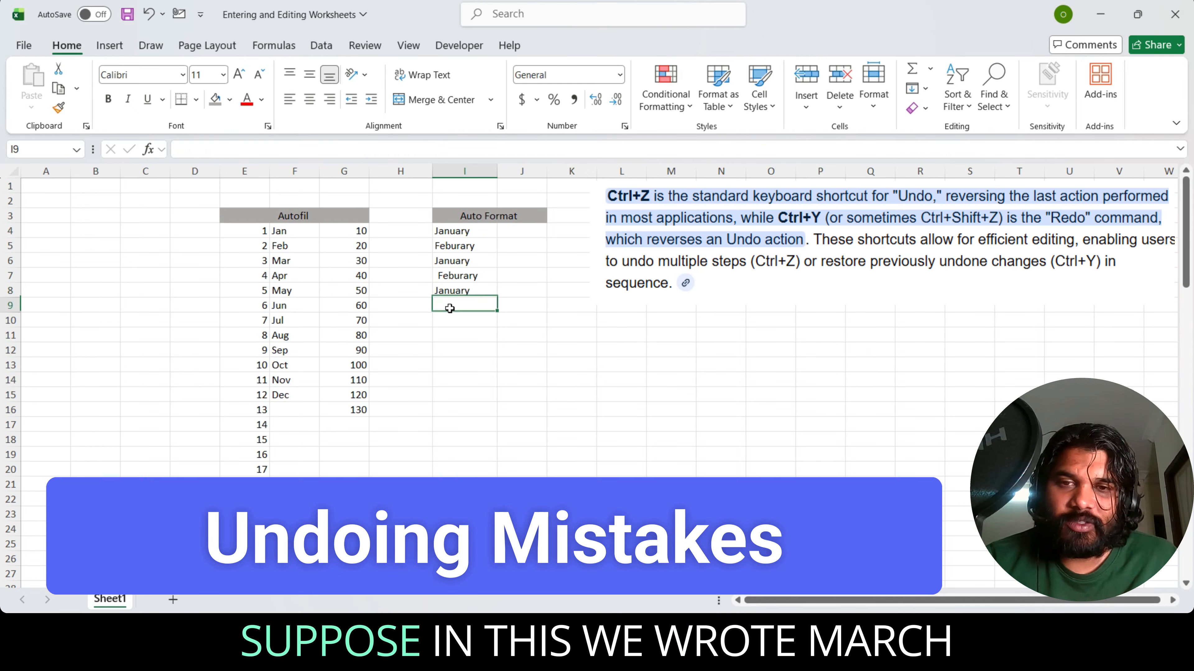
pyautogui.write('March')
pyautogui.press('Return')
pyautogui.click(450, 308)
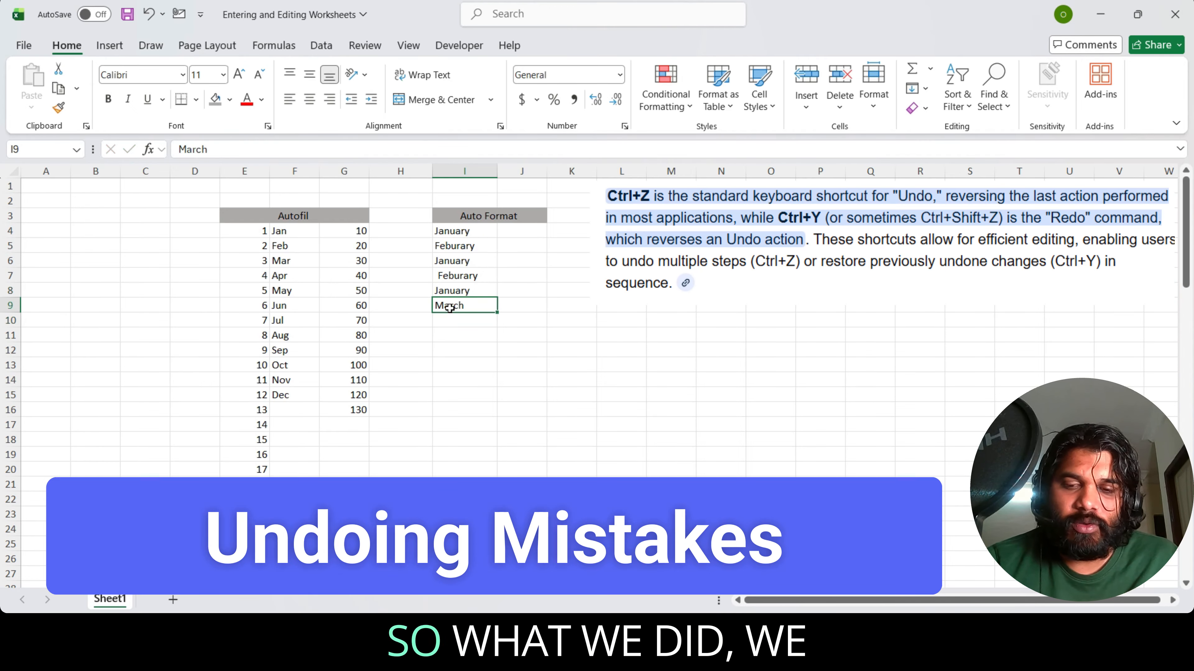
pyautogui.write('Fe')
pyautogui.press('Return')
pyautogui.click(450, 308)
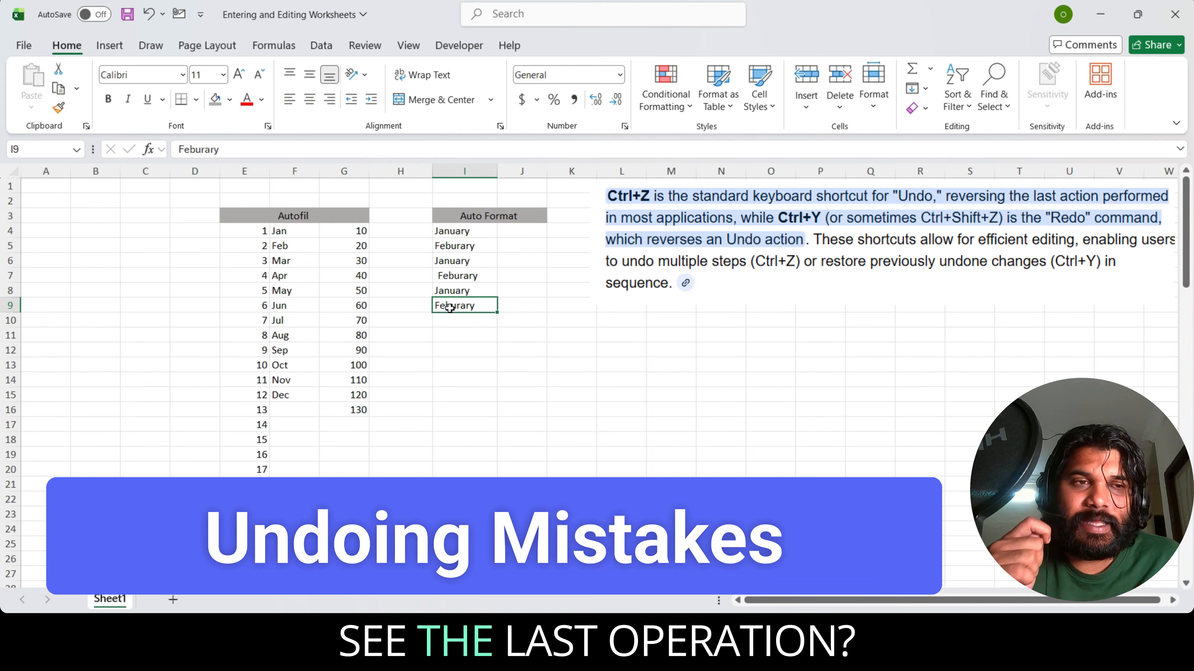
# - Undo the last change to I9 and redo it
pyautogui.click(148, 15)
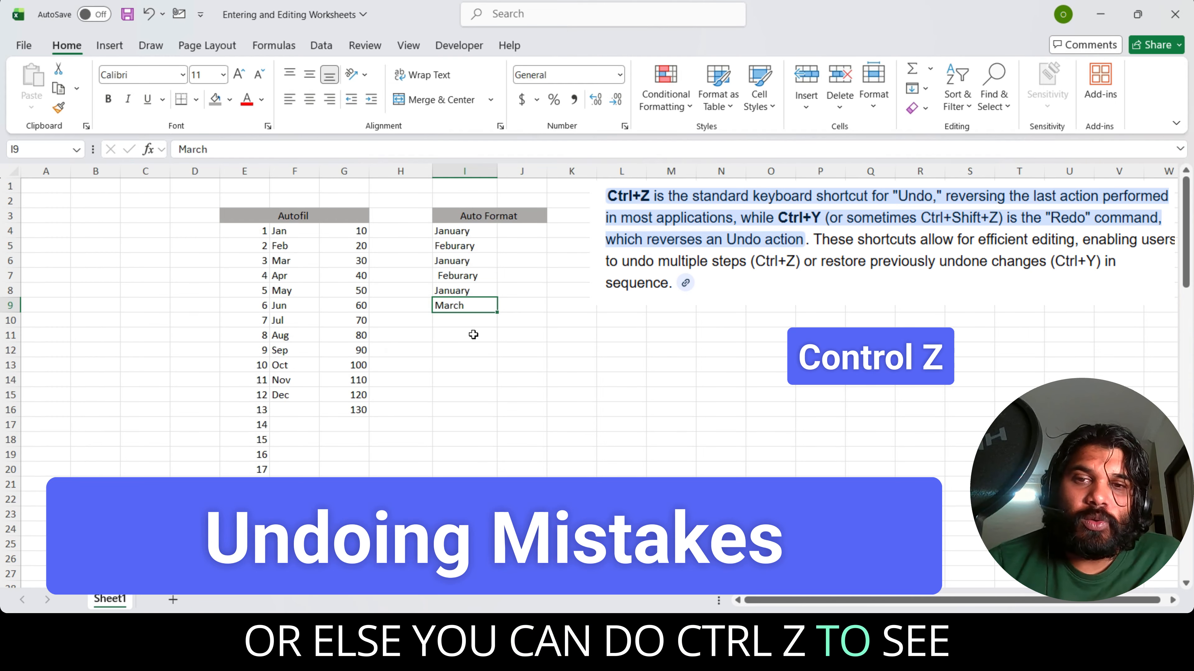
pyautogui.hotkey('ctrl', 'z')
pyautogui.hotkey('ctrl', 'z')
pyautogui.hotkey('ctrl', 'z')
pyautogui.hotkey('ctrl', 'z')
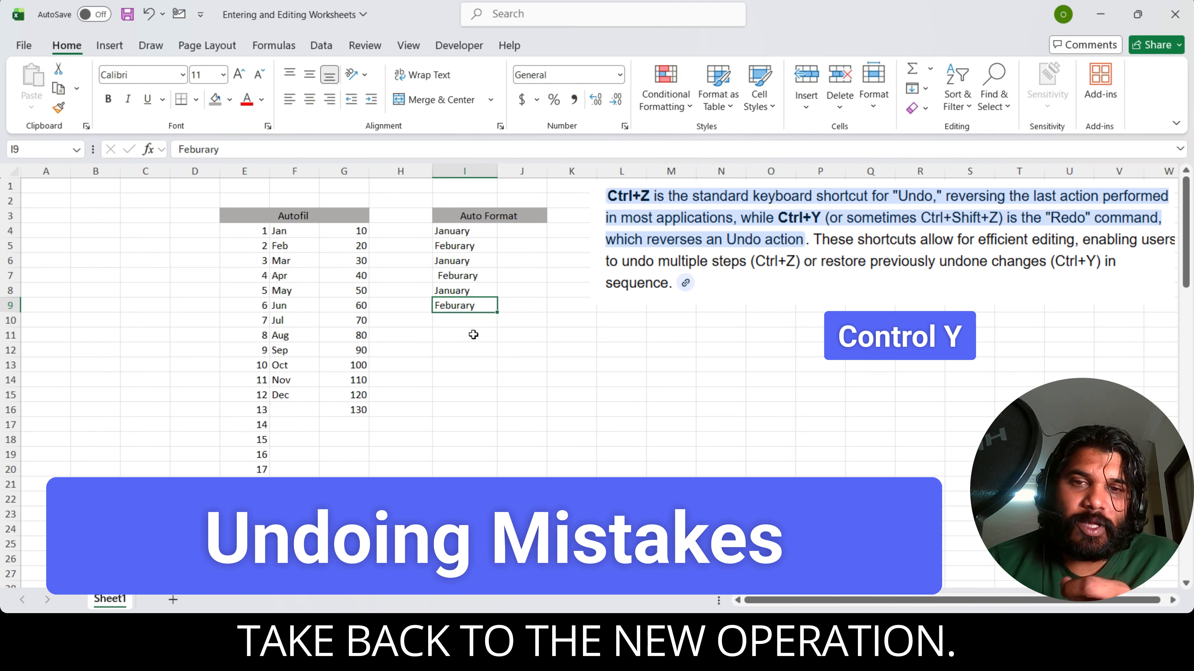
# - Enter March in I10, directly below the Feburary entry in the Auto Format column
pyautogui.press('Down')
pyautogui.write('March')
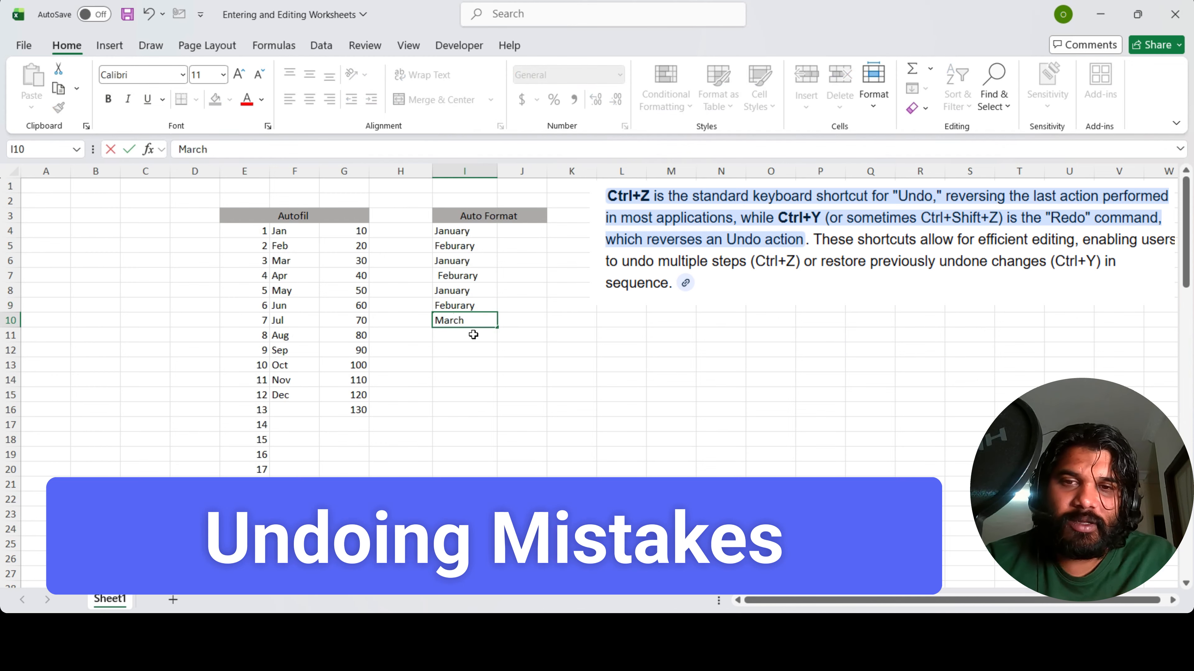
pyautogui.press('Return')
pyautogui.press('Up')
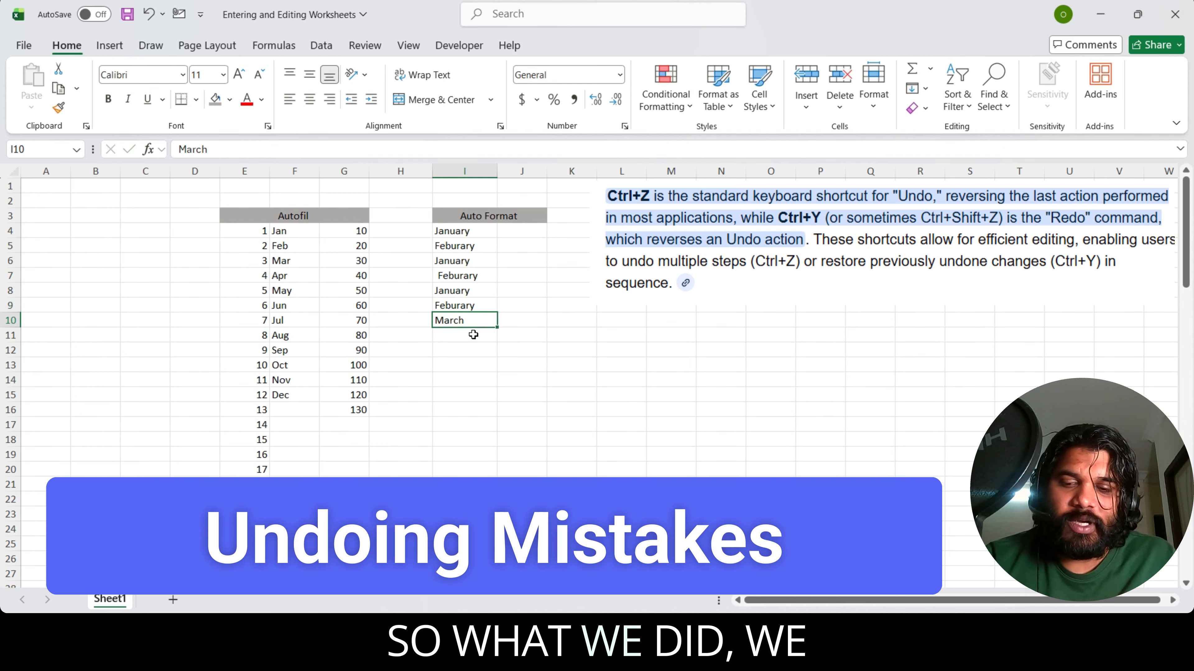
# - Overwrite I10 with Feburary, undo that change and redo it
pyautogui.write('Feb')
pyautogui.press('Return')
pyautogui.hotkey('ctrl', 'z')
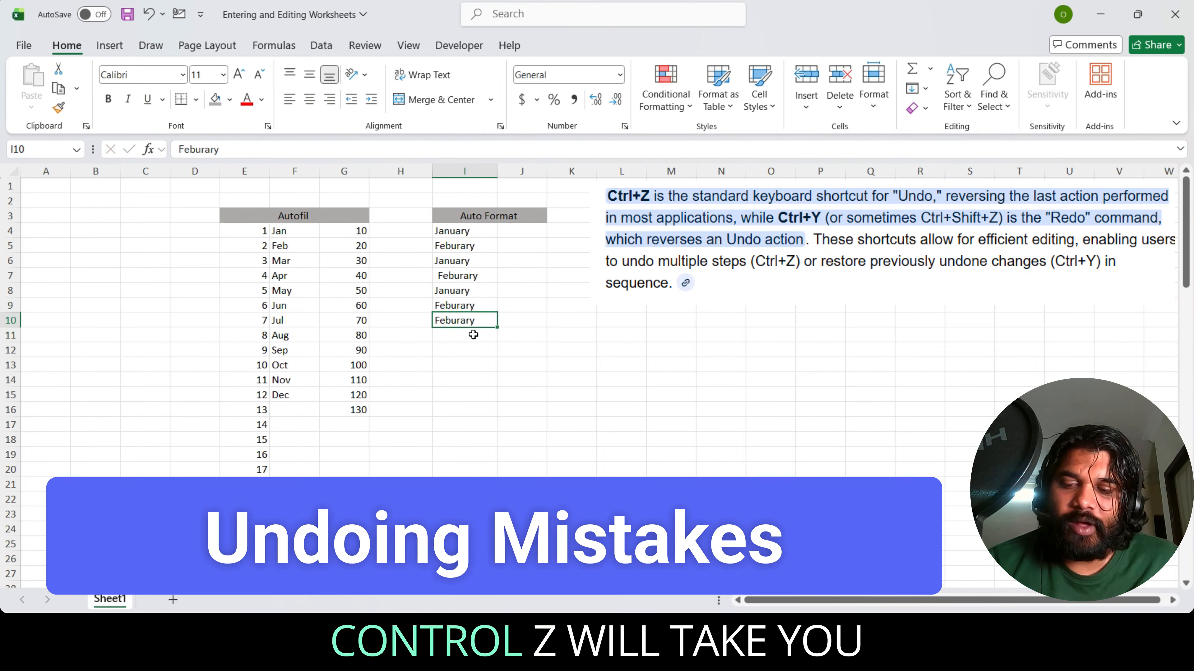
pyautogui.hotkey('ctrl', 'y')
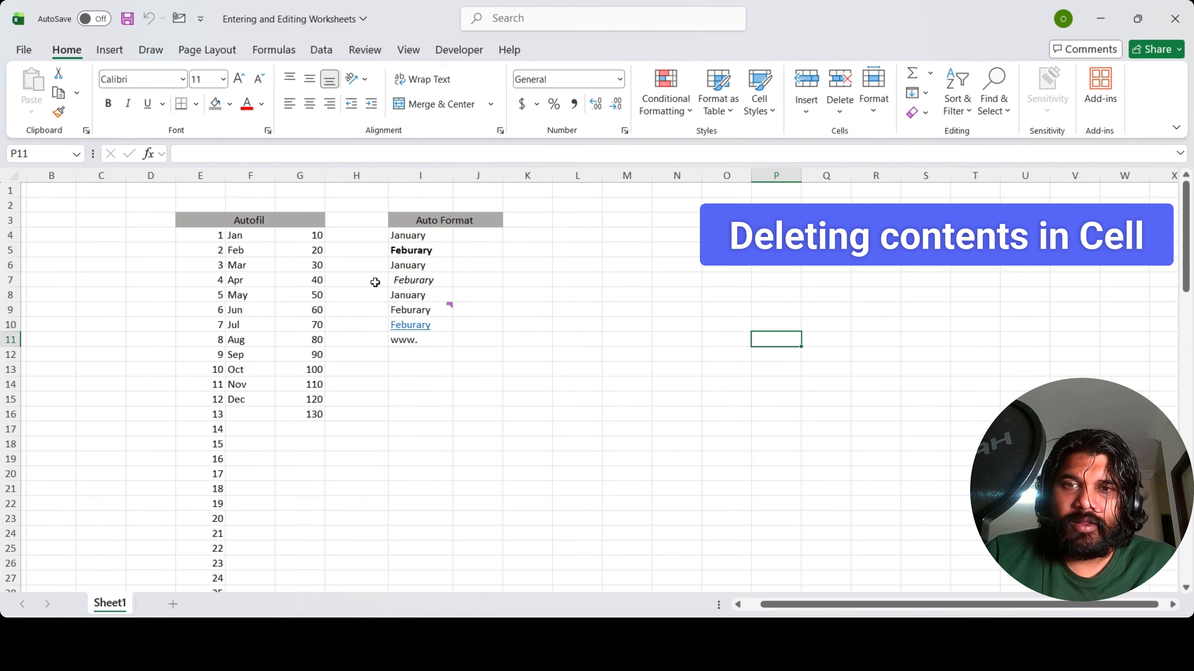
# - Examine the entries and hyperlink in the Auto Format column and read the comment attached to I9
pyautogui.moveTo(426, 237); pyautogui.dragTo(432, 351)
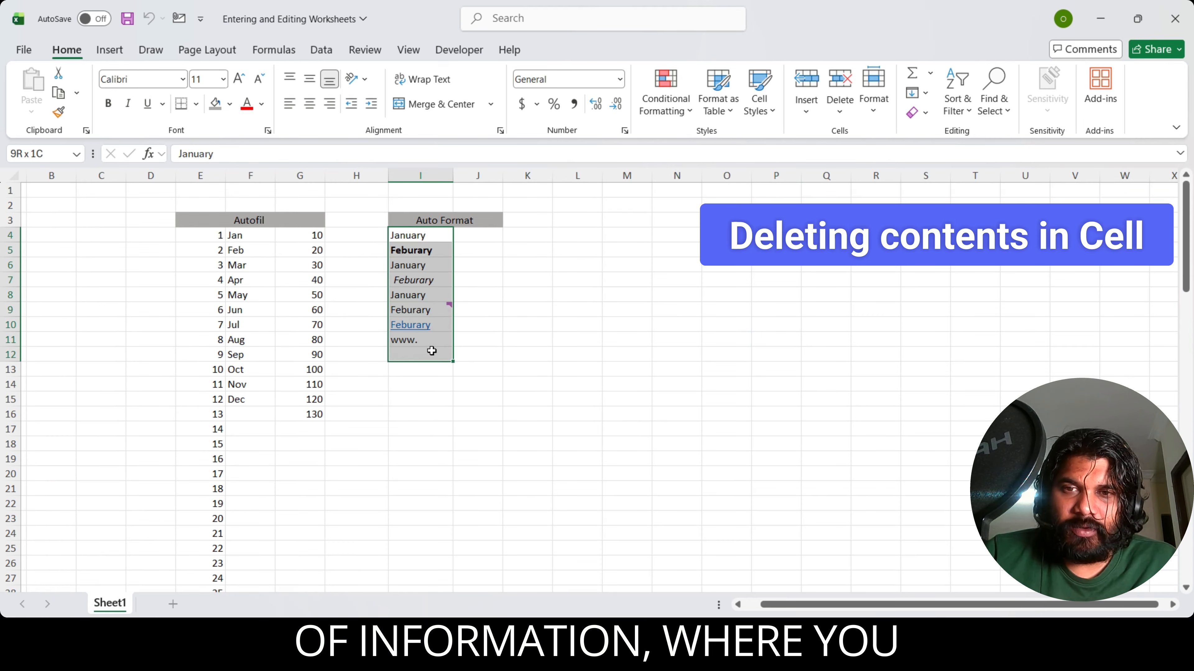
pyautogui.click(425, 340)
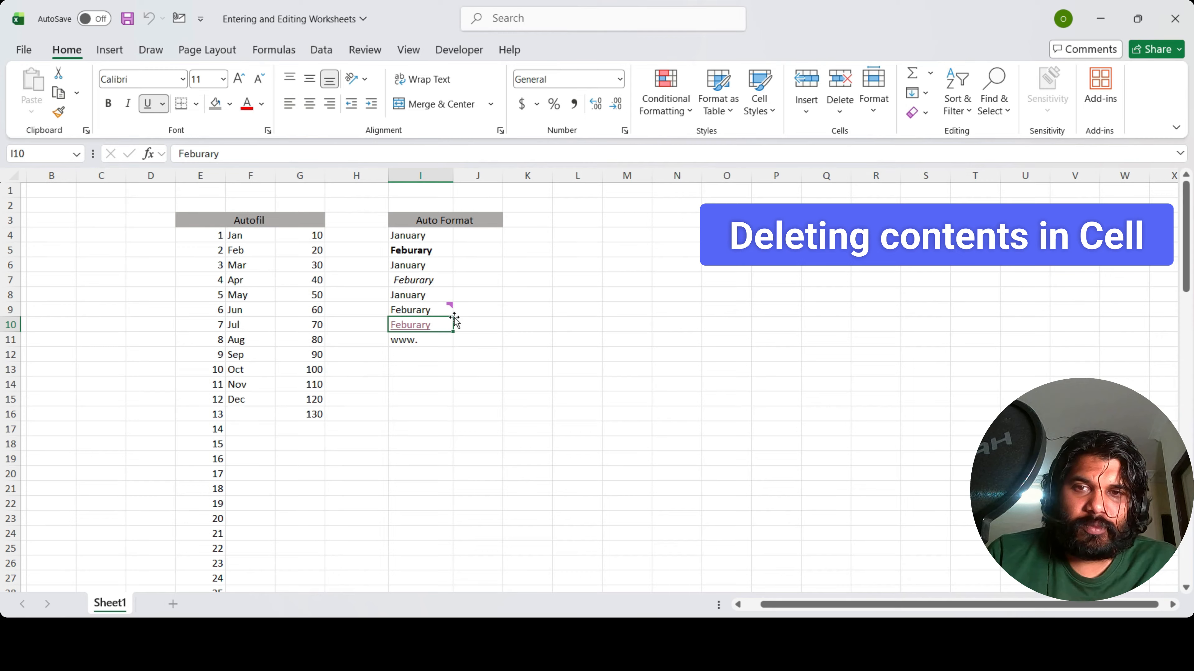
pyautogui.click(439, 309)
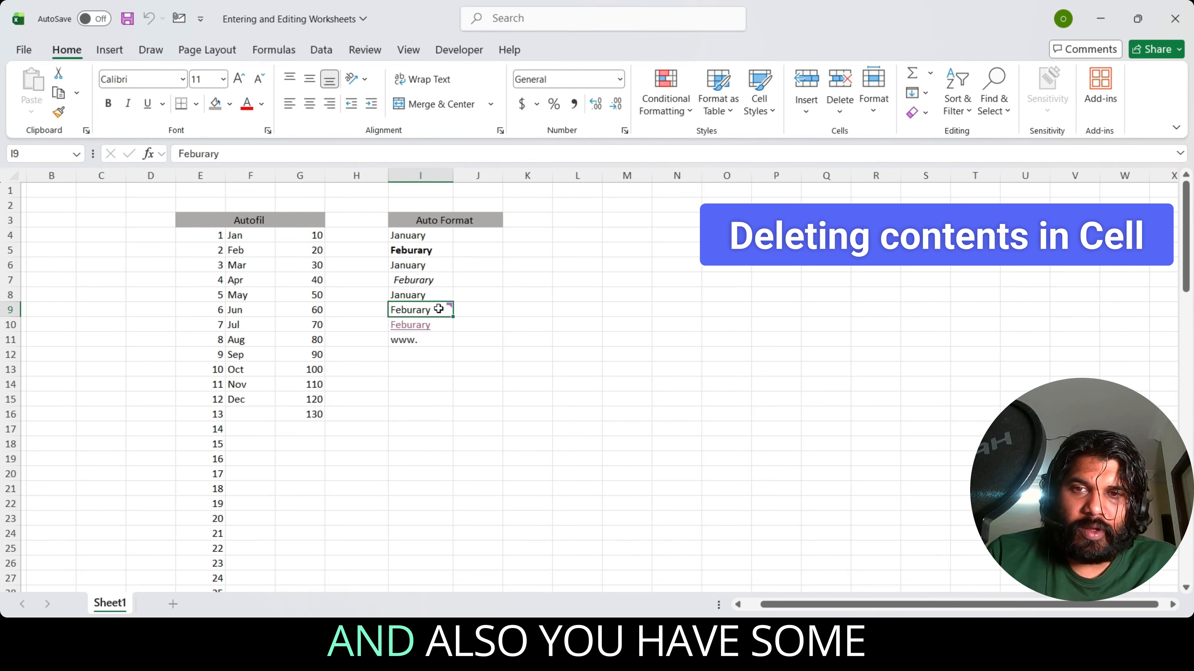
pyautogui.moveTo(439, 309)
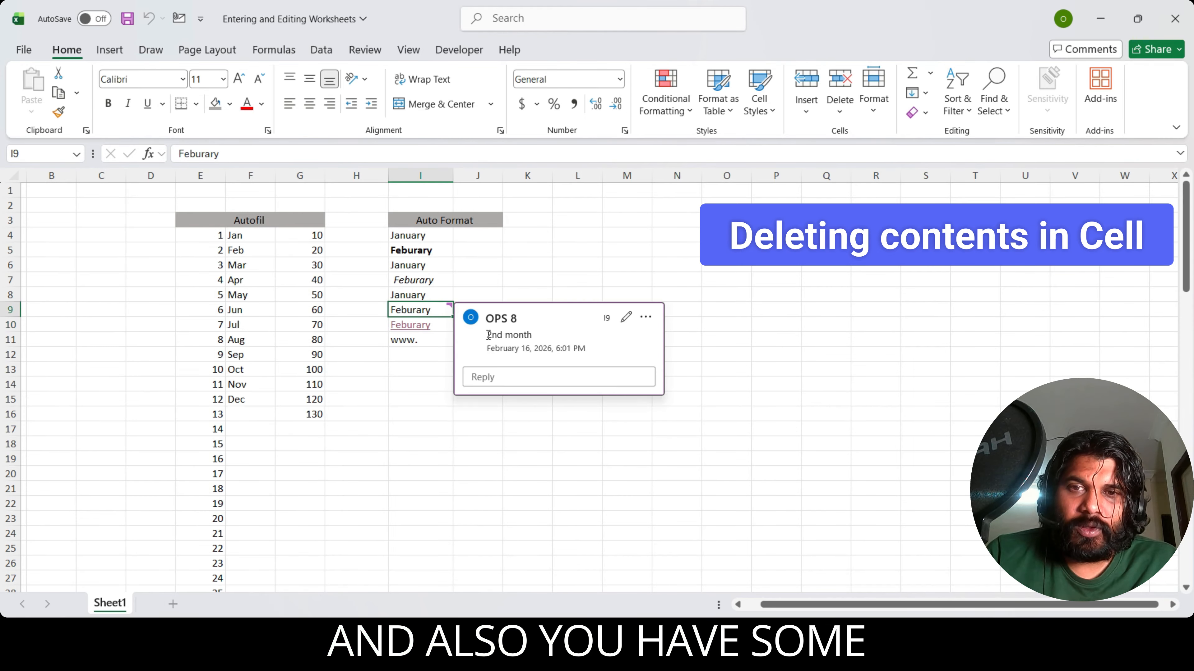
pyautogui.moveTo(488, 335); pyautogui.dragTo(540, 335)
pyautogui.click(510, 279)
# - Delete the contents of I4:I11, check the comment on I9, and undo the deletion
pyautogui.moveTo(429, 235); pyautogui.dragTo(432, 344)
pyautogui.press('Delete')
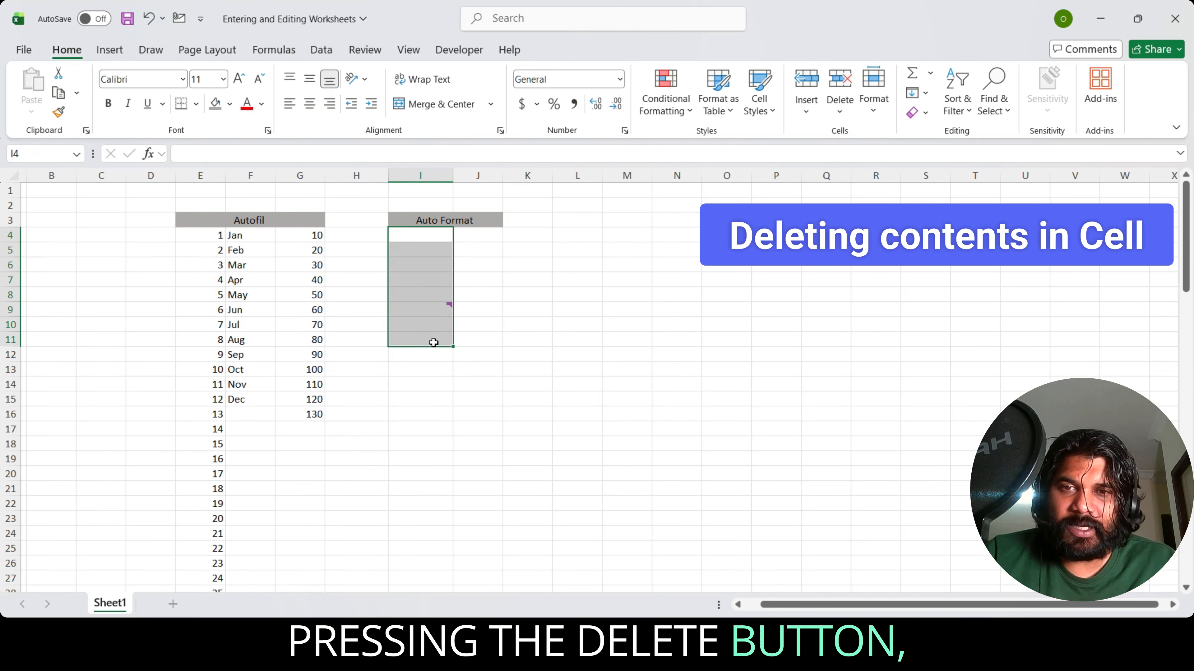
pyautogui.moveTo(436, 313)
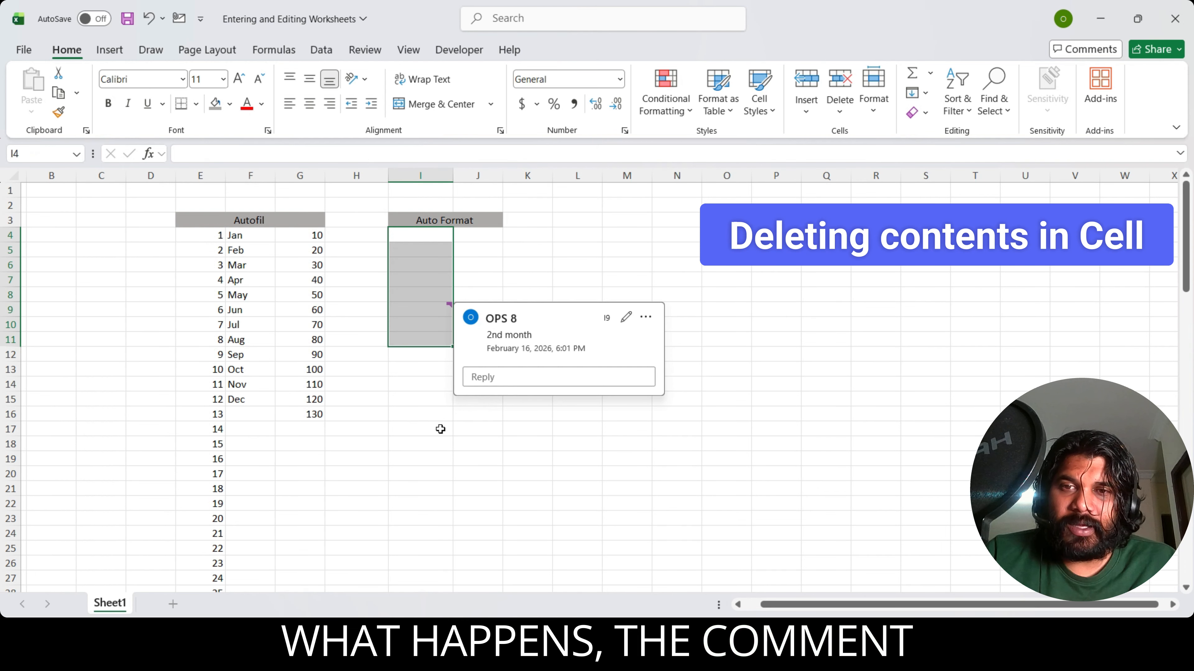
pyautogui.click(404, 410)
pyautogui.hotkey('ctrl', 'z')
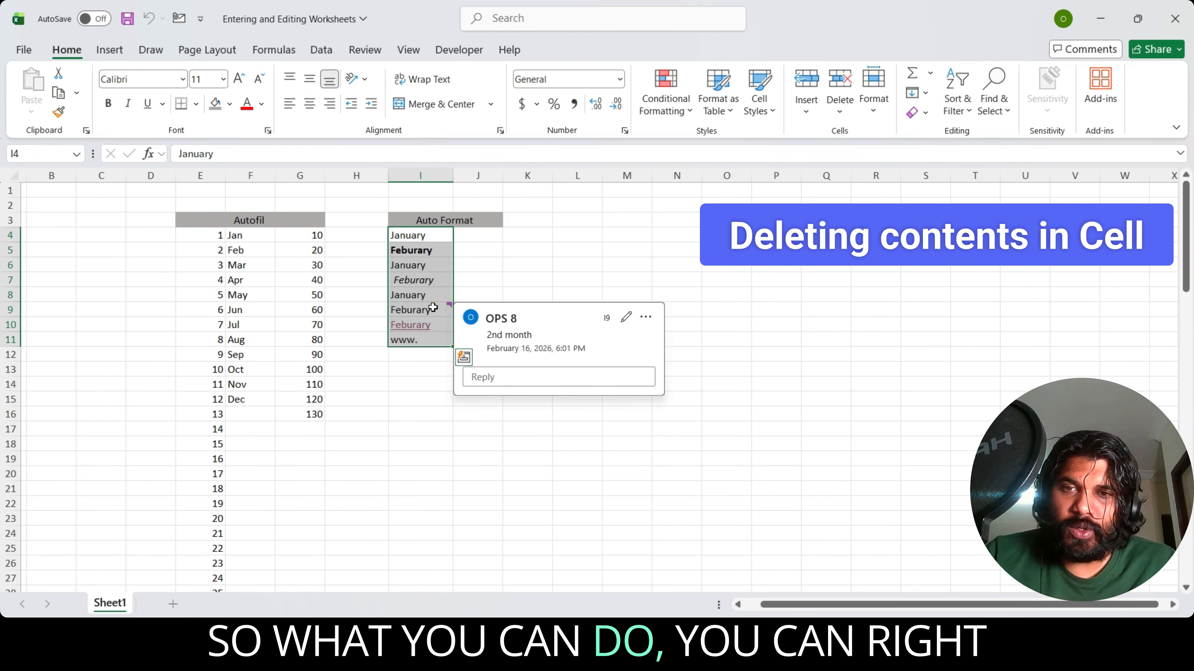
# - Delete the comment in I4:I11 and remove the hyperlinks from the same range
pyautogui.rightClick(432, 307)
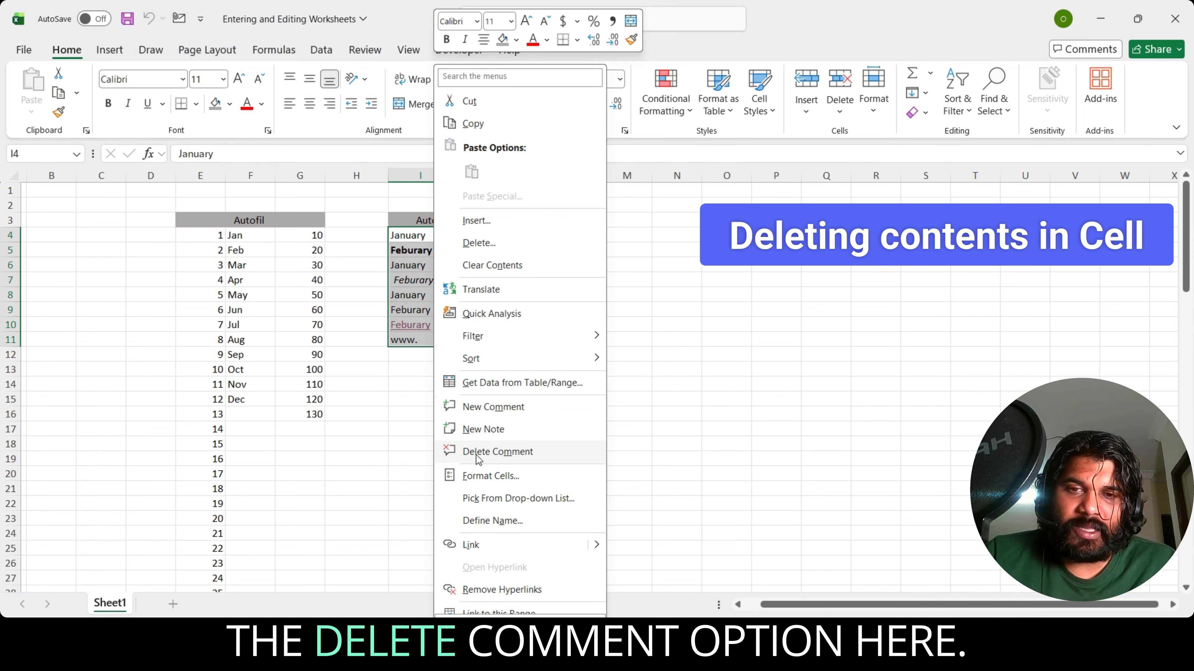
pyautogui.click(496, 452)
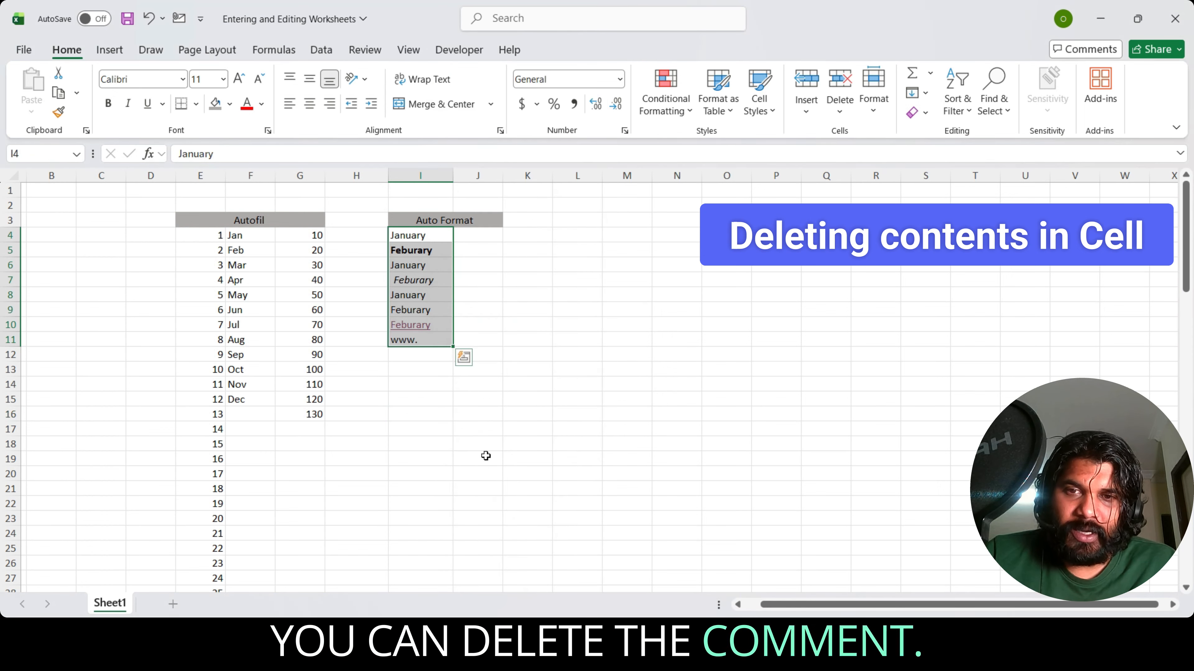
pyautogui.rightClick(421, 241)
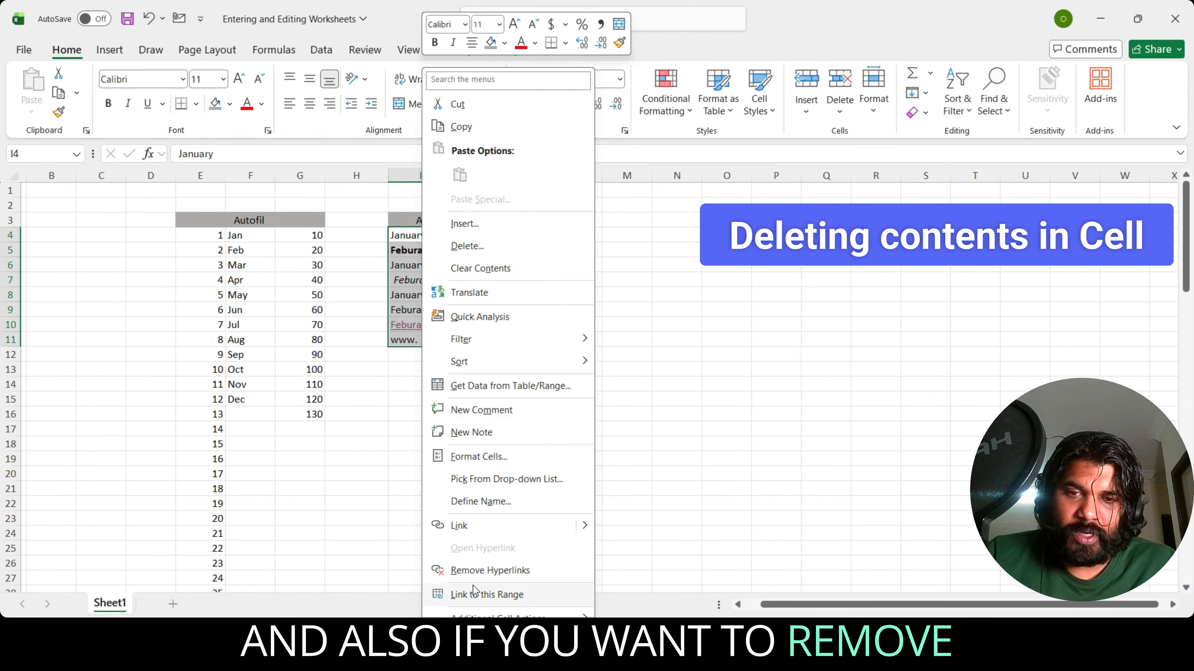
pyautogui.click(472, 573)
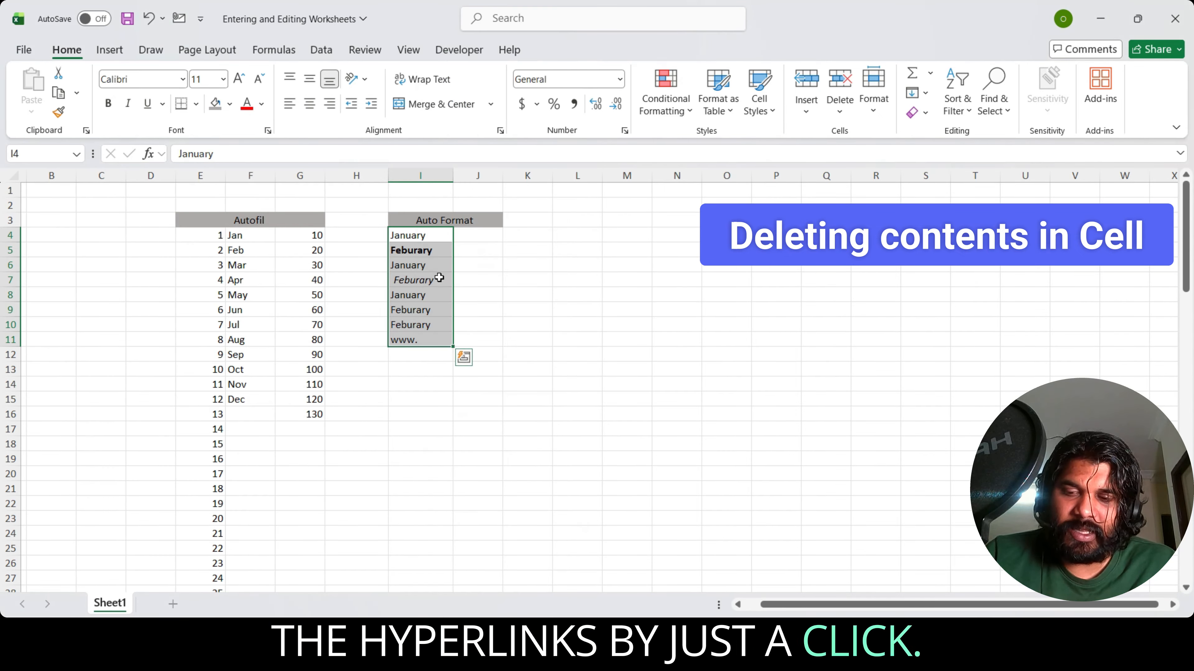
# - Undo the hyperlink removal, and remove the hyperlinks from I4:I11 again
pyautogui.hotkey('ctrl', 'z')
pyautogui.rightClick(442, 280)
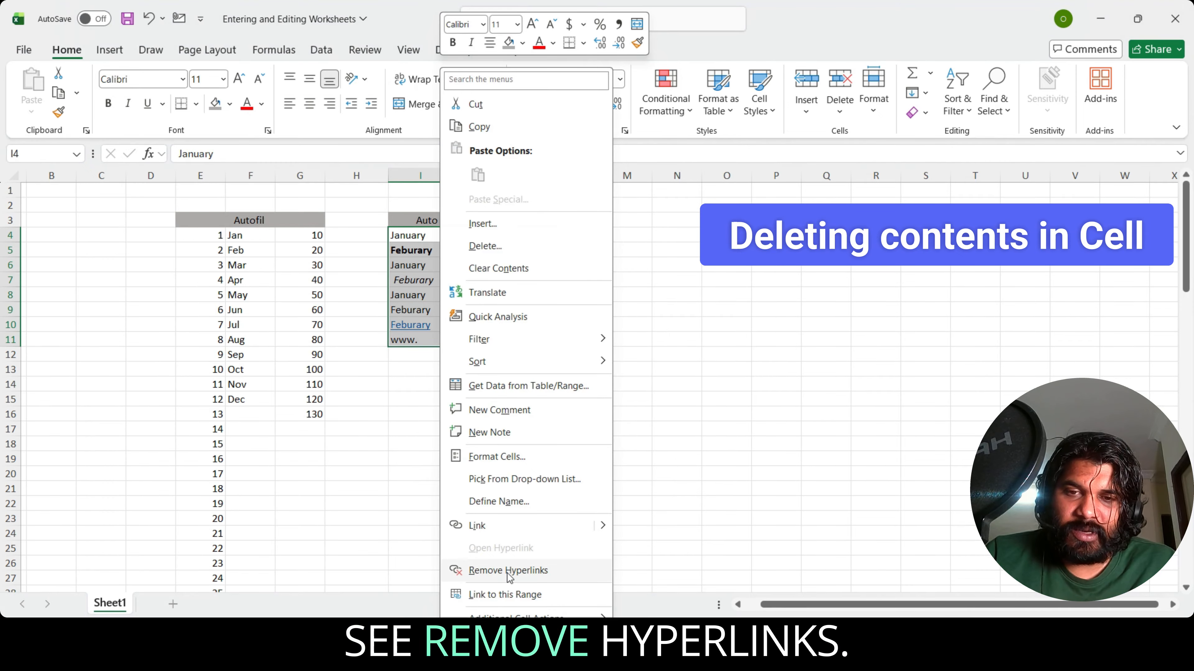
pyautogui.click(517, 571)
pyautogui.click(421, 428)
# - Delete the contents of I4:I11 and undo the deletion
pyautogui.moveTo(417, 236); pyautogui.dragTo(425, 339)
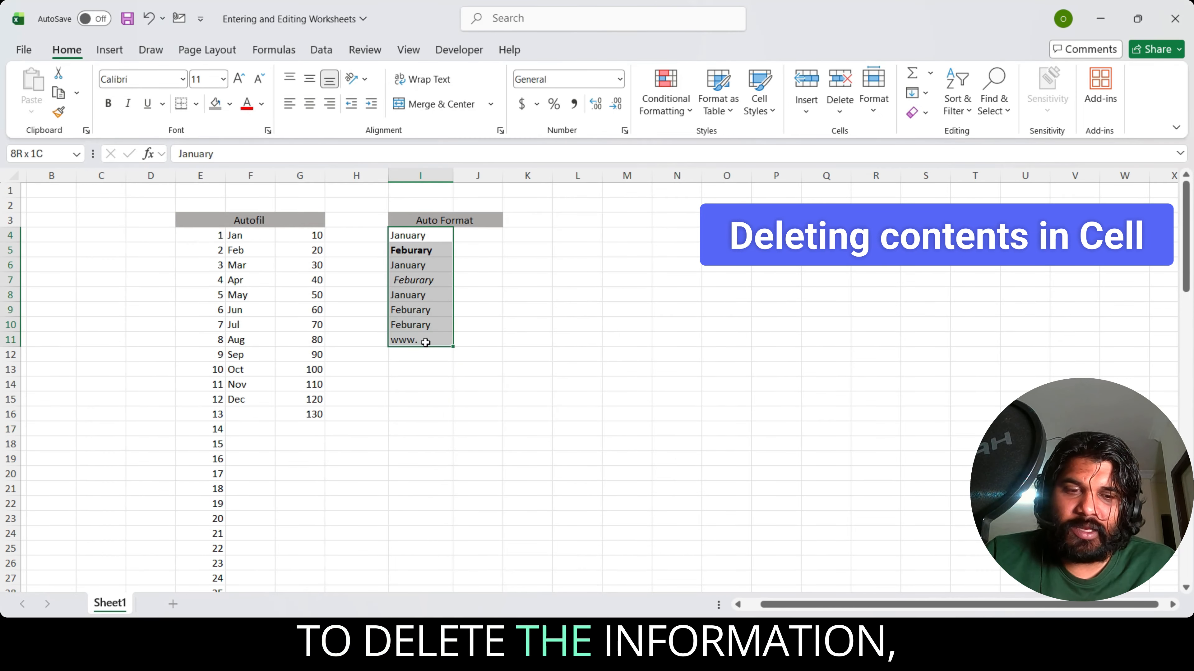
pyautogui.press('Delete')
pyautogui.hotkey('ctrl', 'z')
# - Apply Clear Contents to I4:I11 and undo it
pyautogui.rightClick(425, 342)
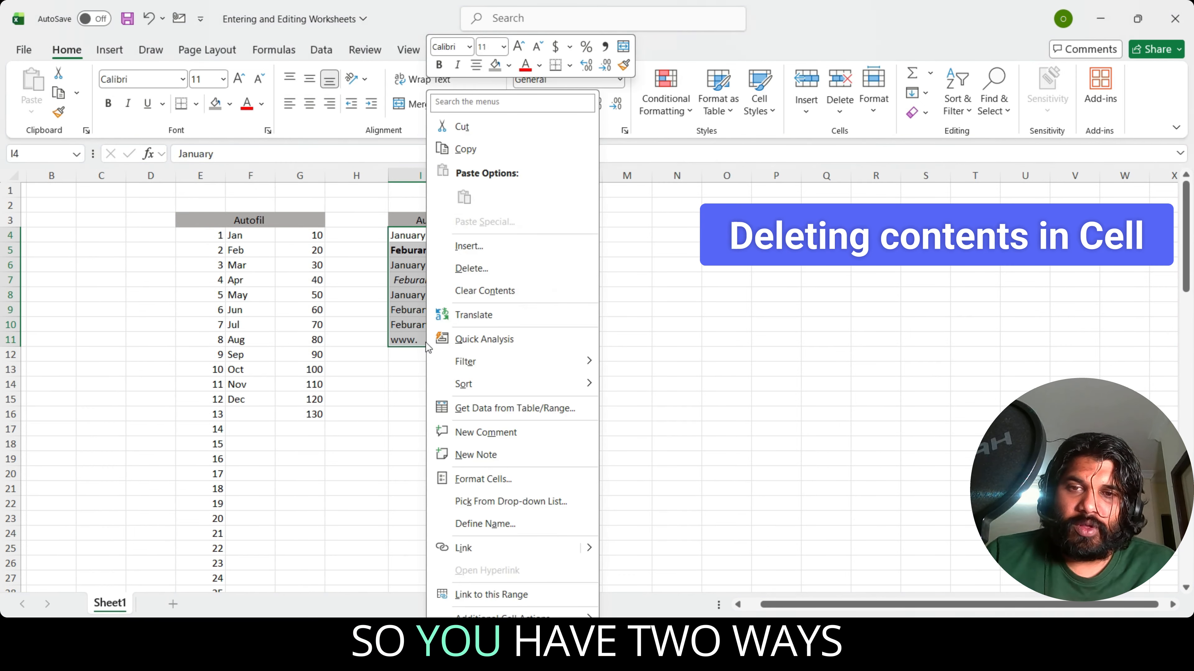
pyautogui.click(482, 292)
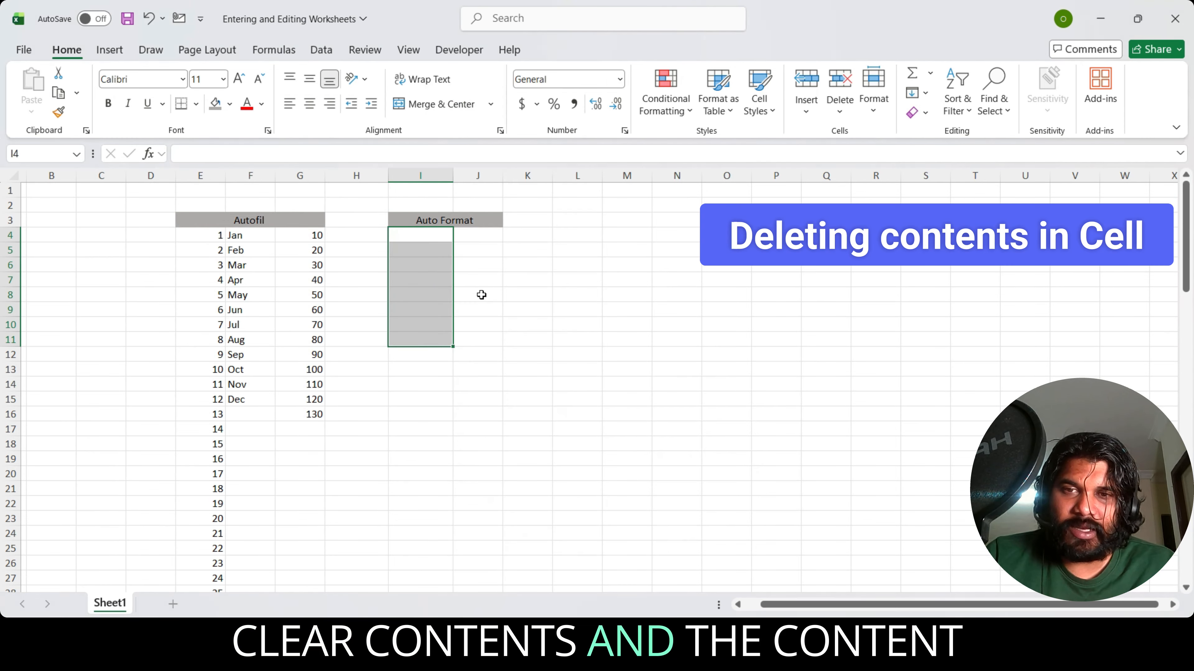
pyautogui.rightClick(432, 263)
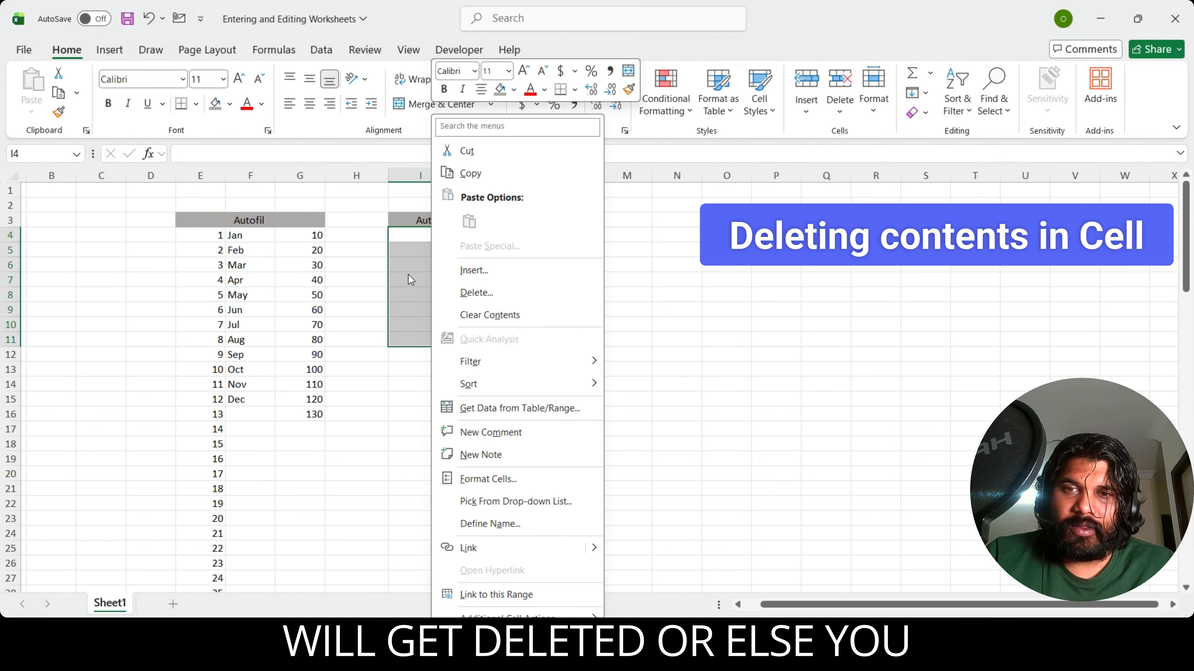
pyautogui.press('Escape')
pyautogui.hotkey('ctrl', 'z')
# - Delete the contents of I4:I11 again, and undo back to before the hyperlink and comment removals
pyautogui.press('Delete')
pyautogui.hotkey('ctrl', 'z')
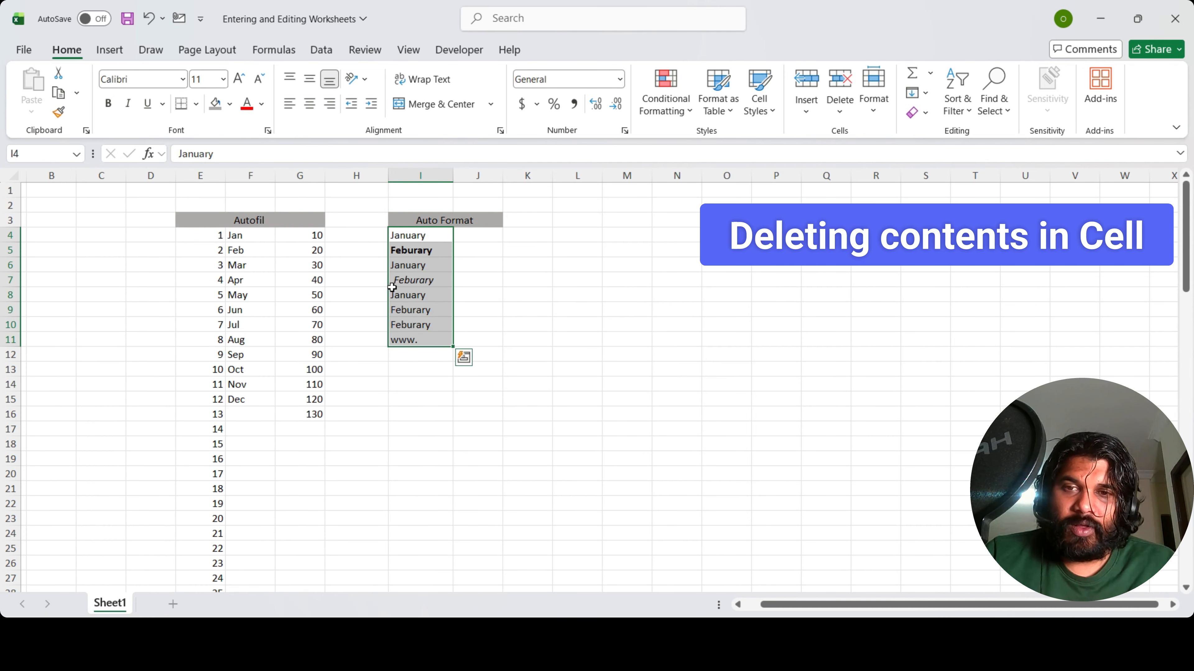
pyautogui.hotkey('ctrl', 'z')
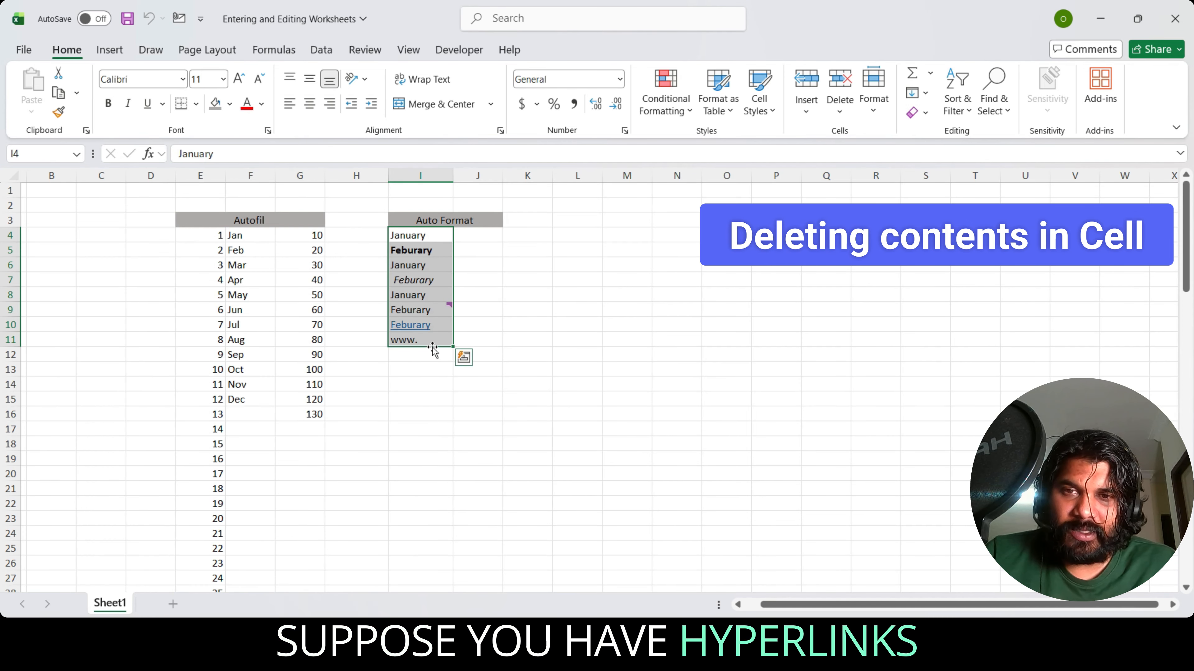
pyautogui.moveTo(444, 314)
pyautogui.click(393, 398)
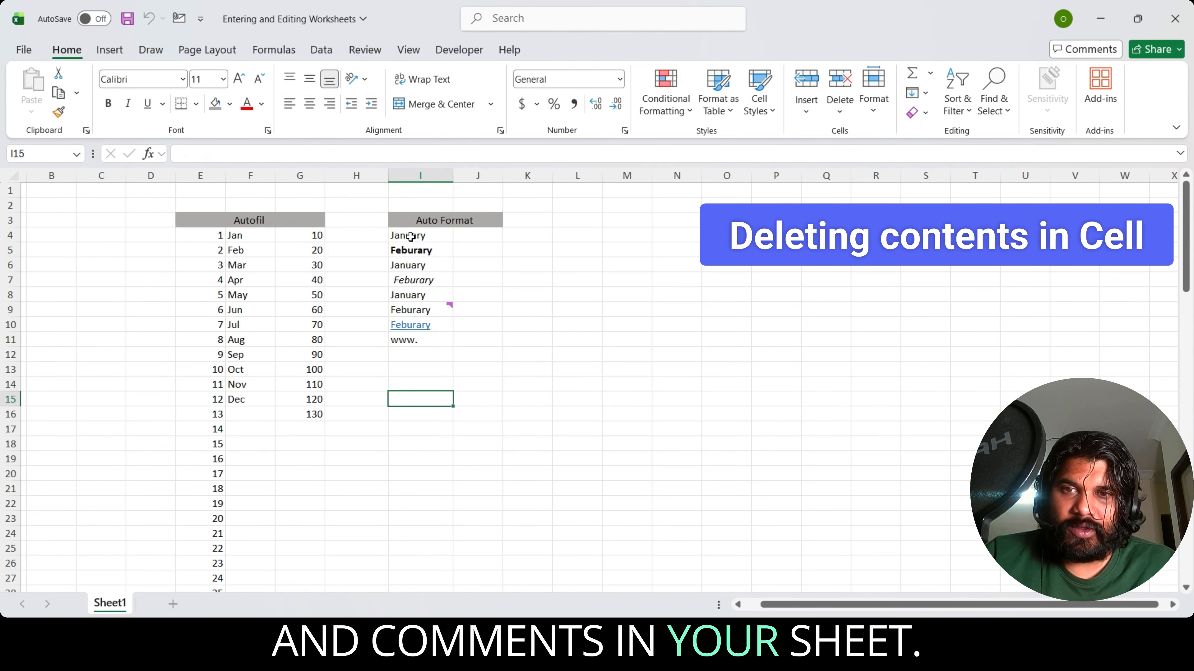
# - Delete the comment and remove the hyperlinks in I4:I11
pyautogui.moveTo(410, 237); pyautogui.dragTo(402, 339)
pyautogui.rightClick(421, 340)
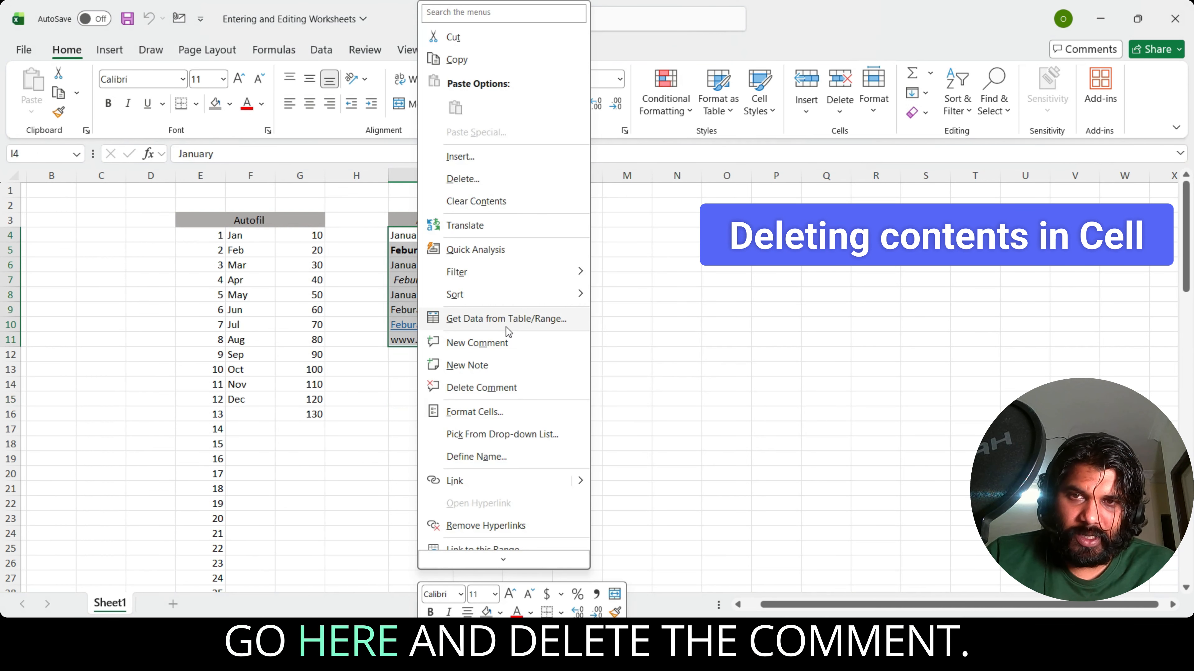
pyautogui.click(481, 388)
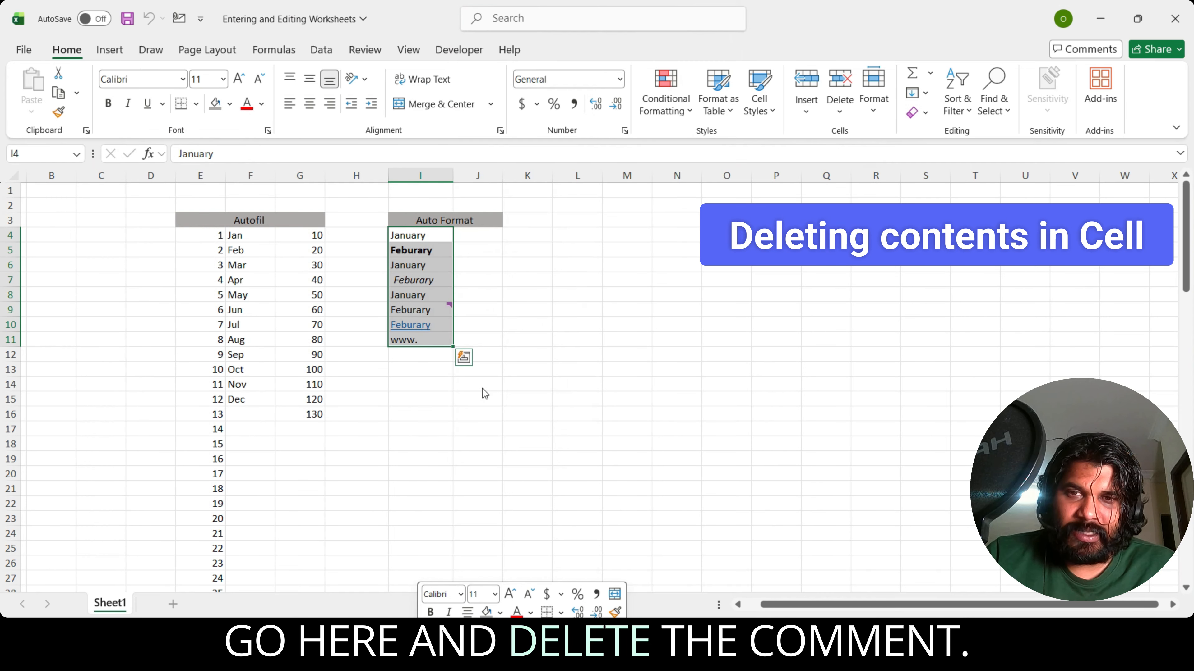
pyautogui.rightClick(436, 327)
pyautogui.click(495, 571)
pyautogui.click(414, 409)
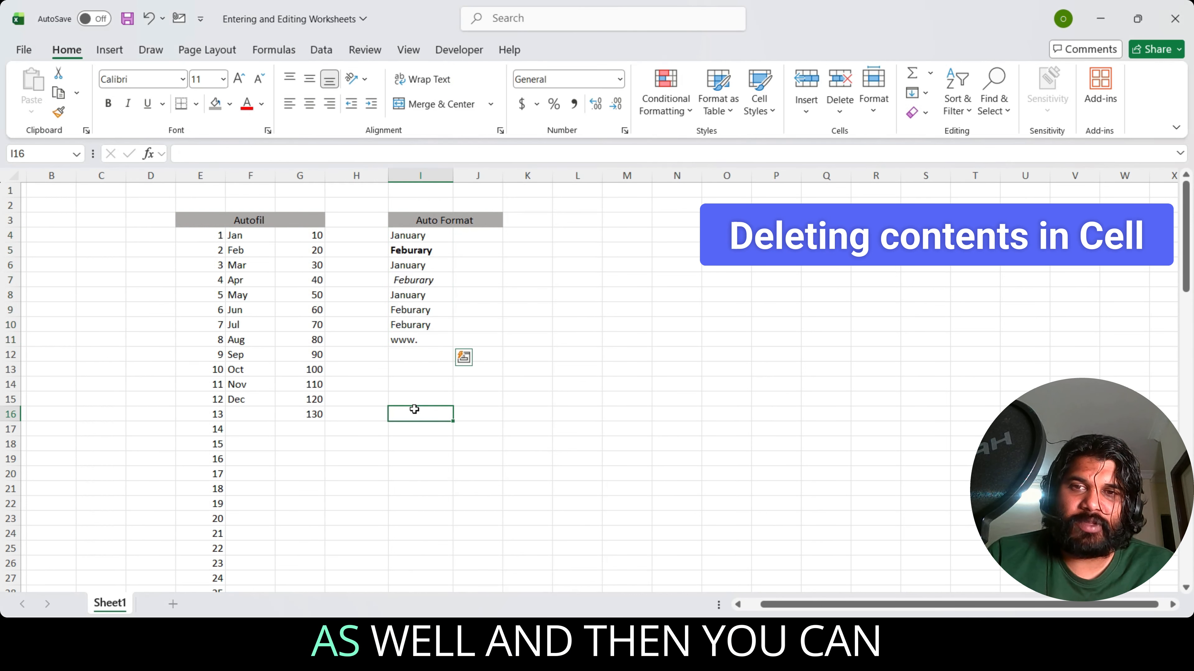
# - Delete all the entries in I4:I11 under the Auto Format heading
pyautogui.moveTo(416, 237); pyautogui.dragTo(421, 340)
pyautogui.press('Delete')
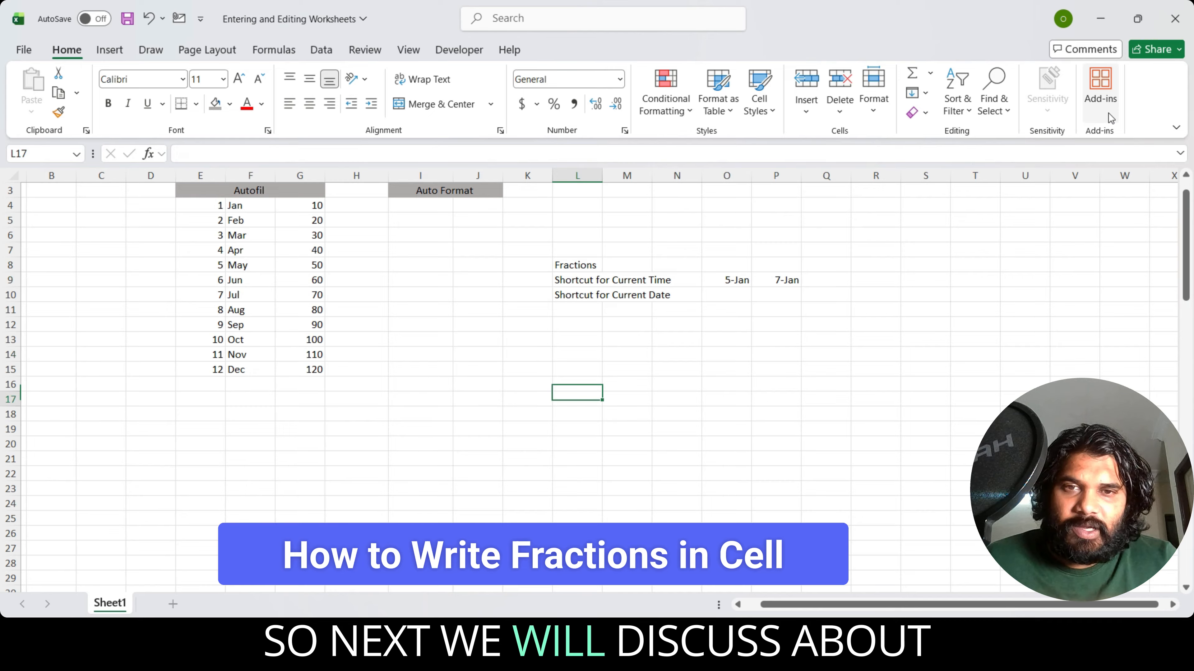
# - Delete the contents of O9:P9 beside the Shortcut for Current Time label
pyautogui.press('Up')
pyautogui.press('Up')
pyautogui.press('Up')
pyautogui.press('Up')
pyautogui.press('Up')
pyautogui.press('Up')
pyautogui.press('Up')
pyautogui.press('Up')
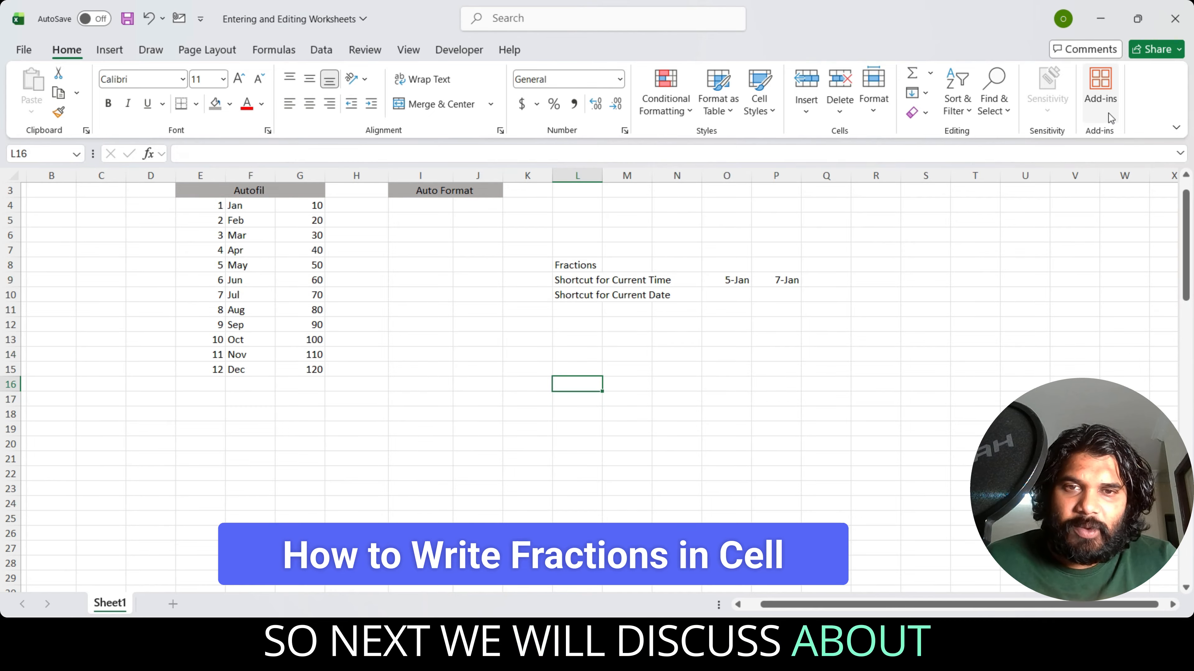
pyautogui.press('Down')
pyautogui.press('Up')
pyautogui.press('Right')
pyautogui.press('Down')
pyautogui.press('Right')
pyautogui.press('Right')
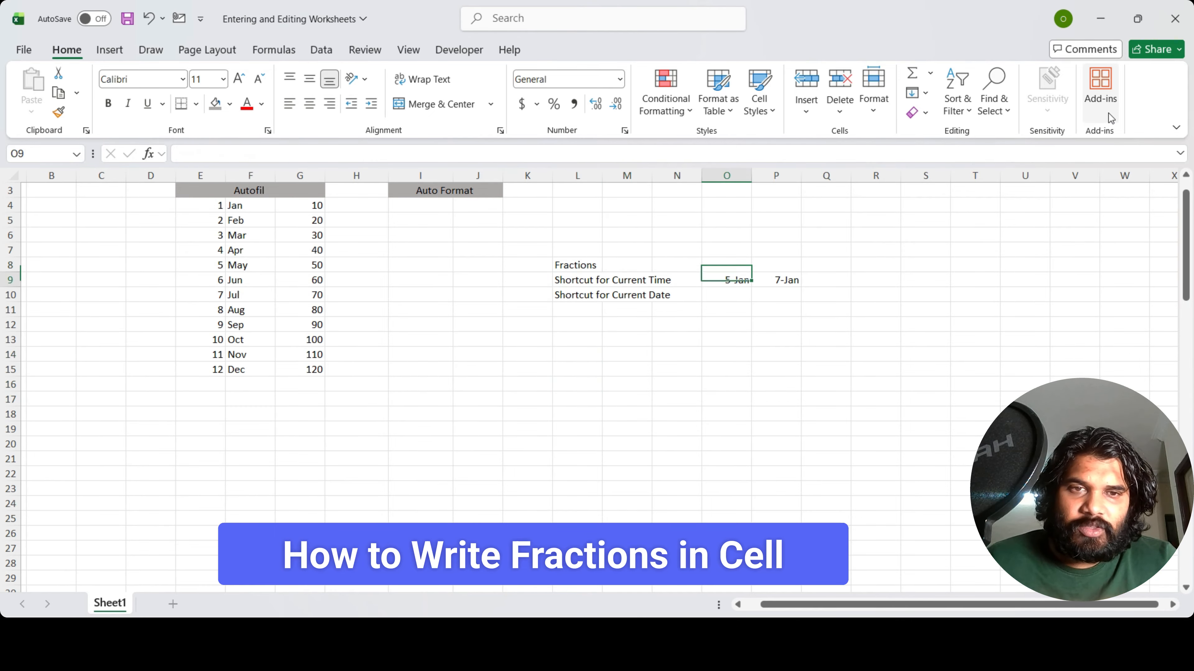
pyautogui.hotkey('shift', 'Right')
pyautogui.press('Delete')
# - Enter 1/5 in O7 without a leading zero
pyautogui.press('Down')
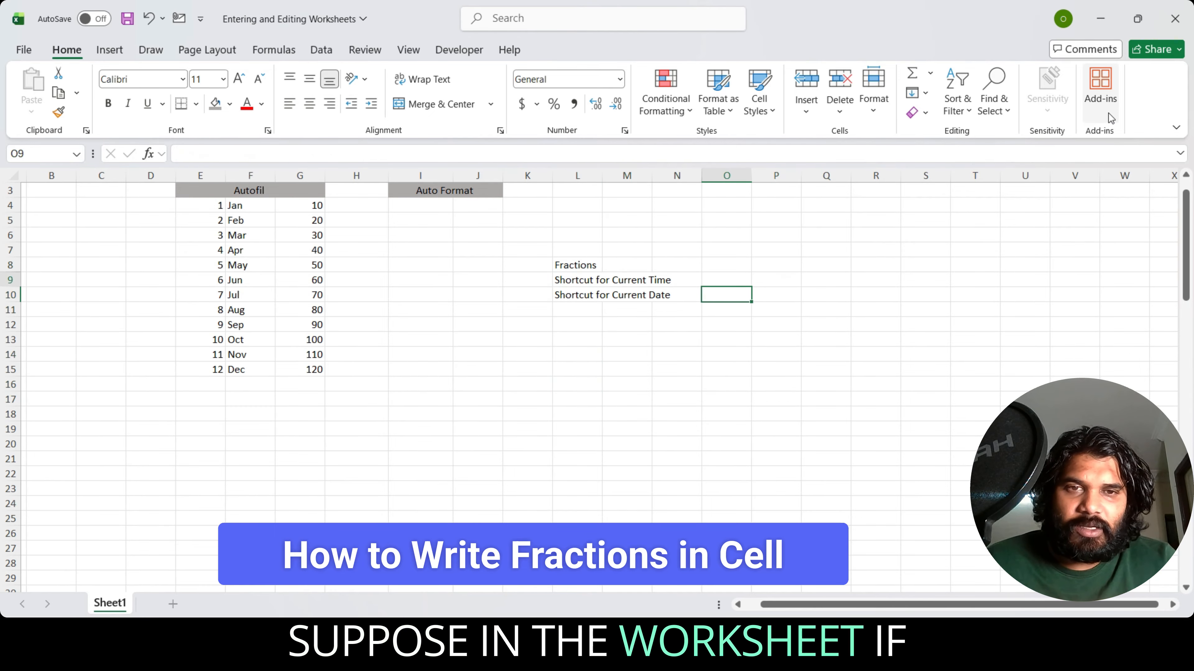
pyautogui.press('Up')
pyautogui.press('Up')
pyautogui.press('Up')
pyautogui.write('1/')
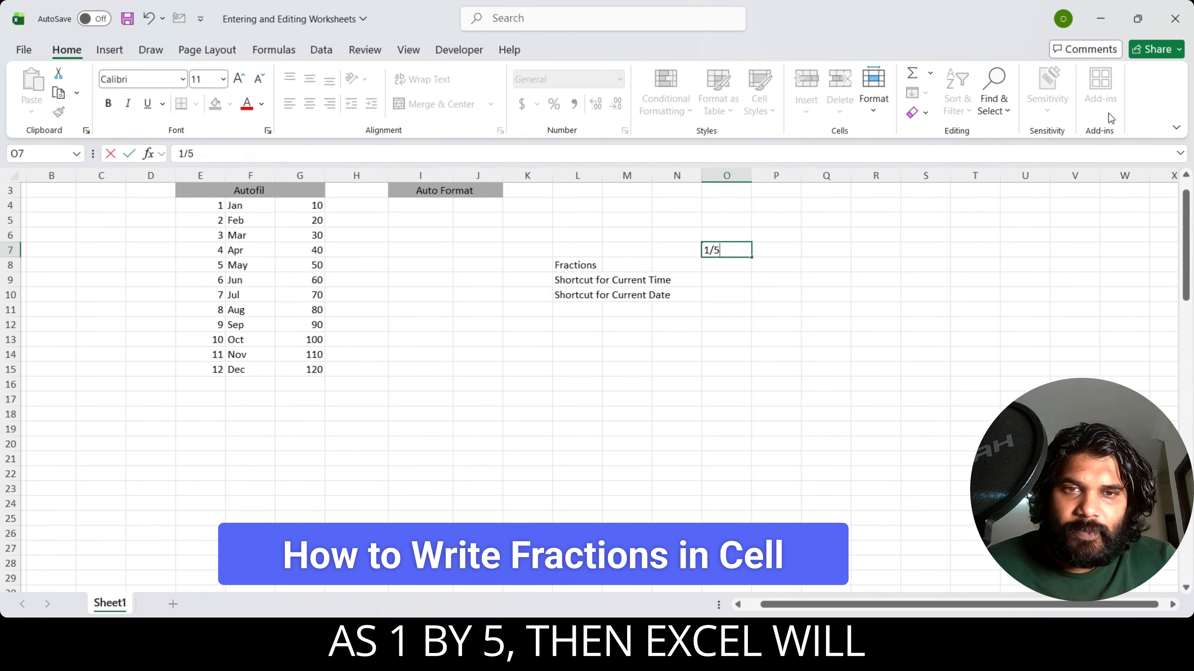
pyautogui.press('Return')
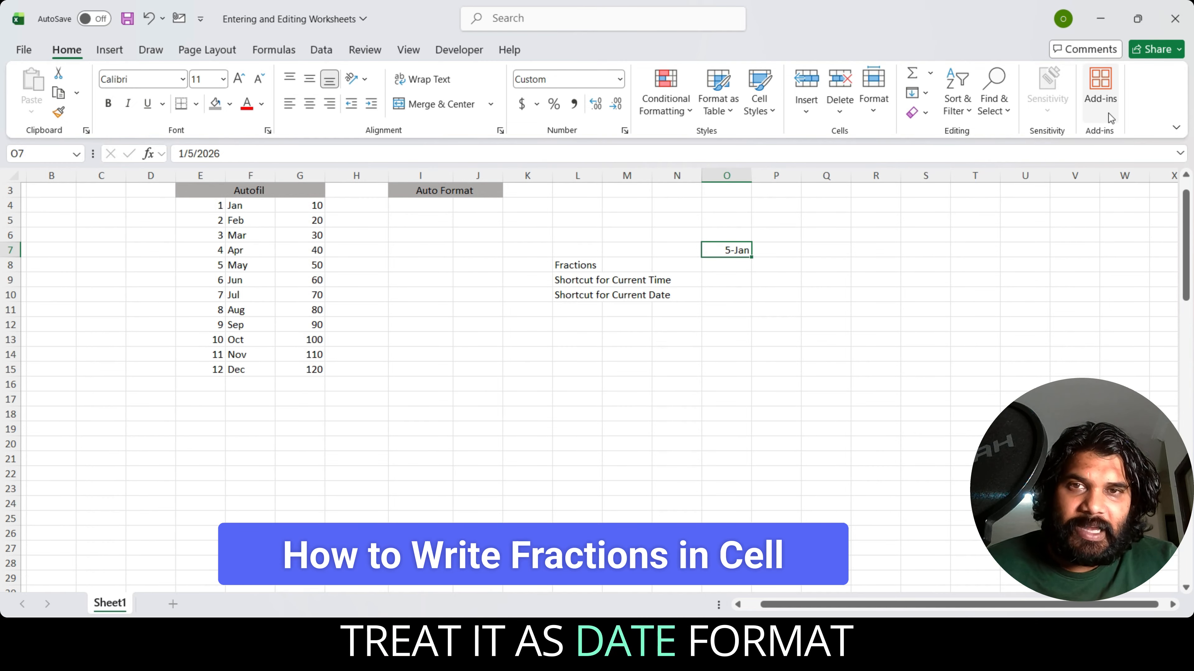
# - Enter one fifth as a fraction in P7 by writing it as 0 1/5
pyautogui.press('Right')
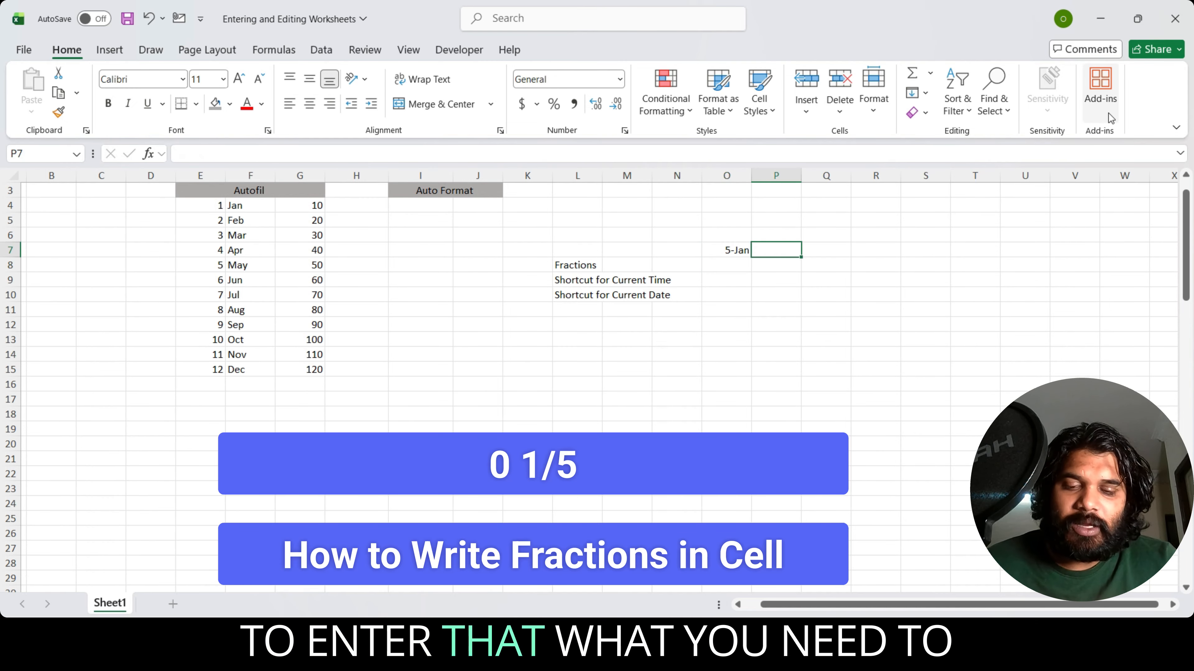
pyautogui.write('0n')
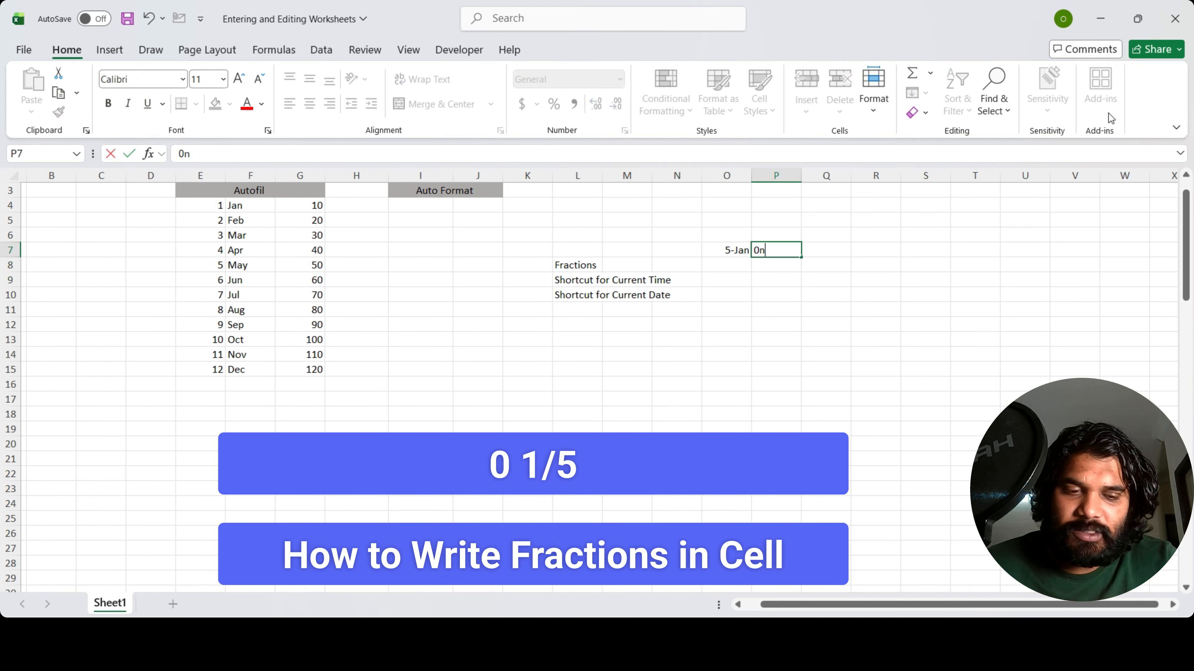
pyautogui.write('1/5')
pyautogui.hotkey('ctrl', 'Return')
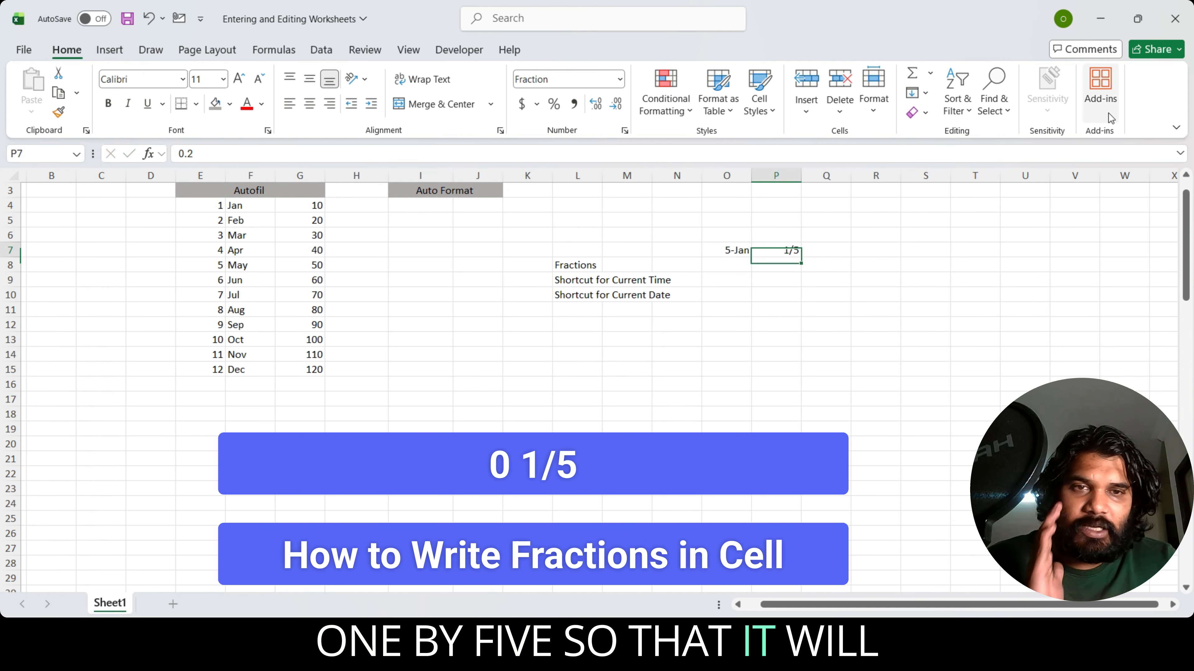
# - Delete the contents of O7:P7, where the two fraction examples were entered
pyautogui.press('Left')
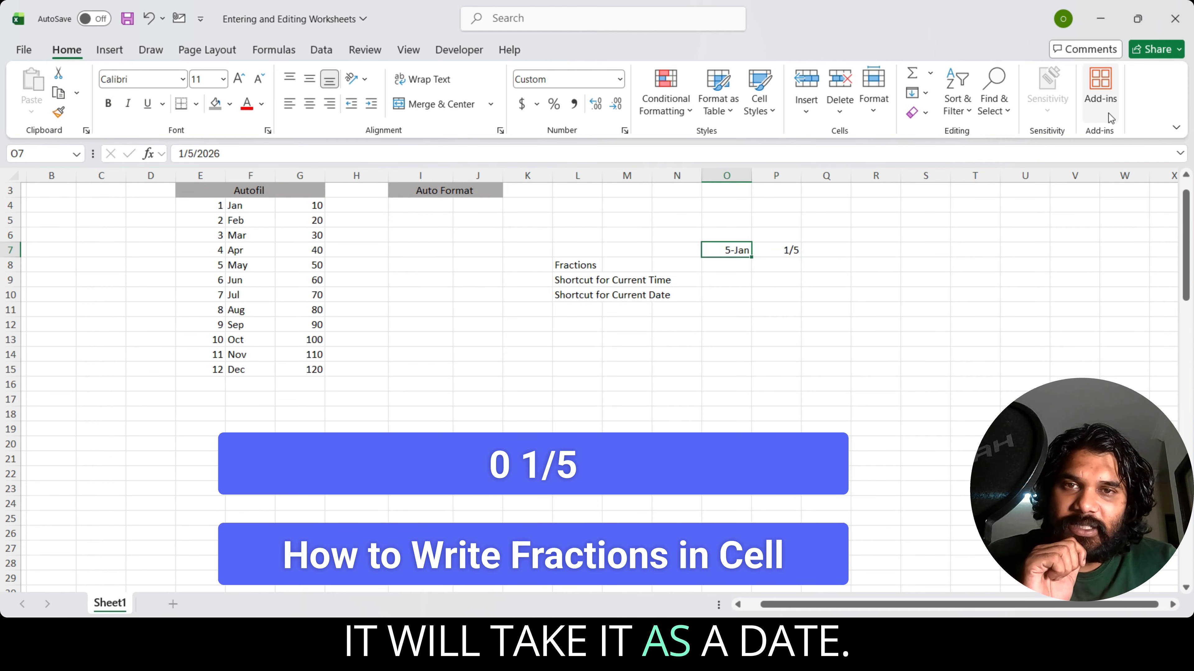
pyautogui.hotkey('shift', 'Right')
pyautogui.press('Delete')
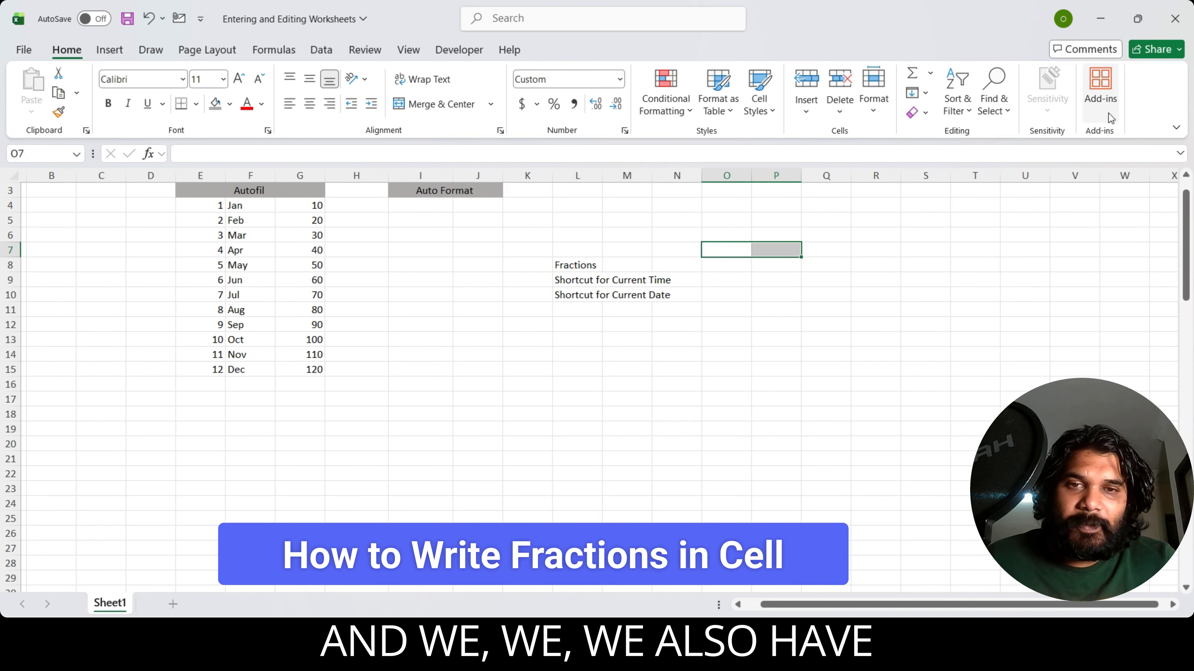
# - AutoFit the width of column L to its labels
pyautogui.press('Left')
pyautogui.press('Left')
pyautogui.doubleClick(602, 175)
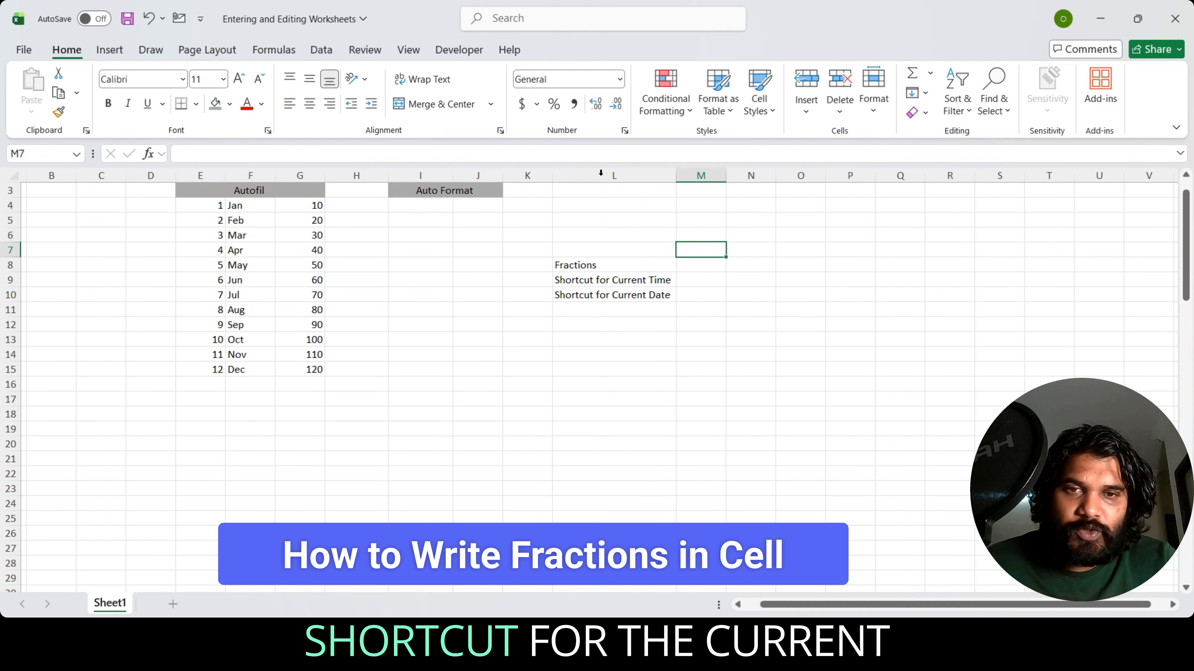
# - Insert the current date as a static value in M10, beside the Shortcut for Current Date label
pyautogui.press('Down')
pyautogui.press('Down')
pyautogui.press('Down')
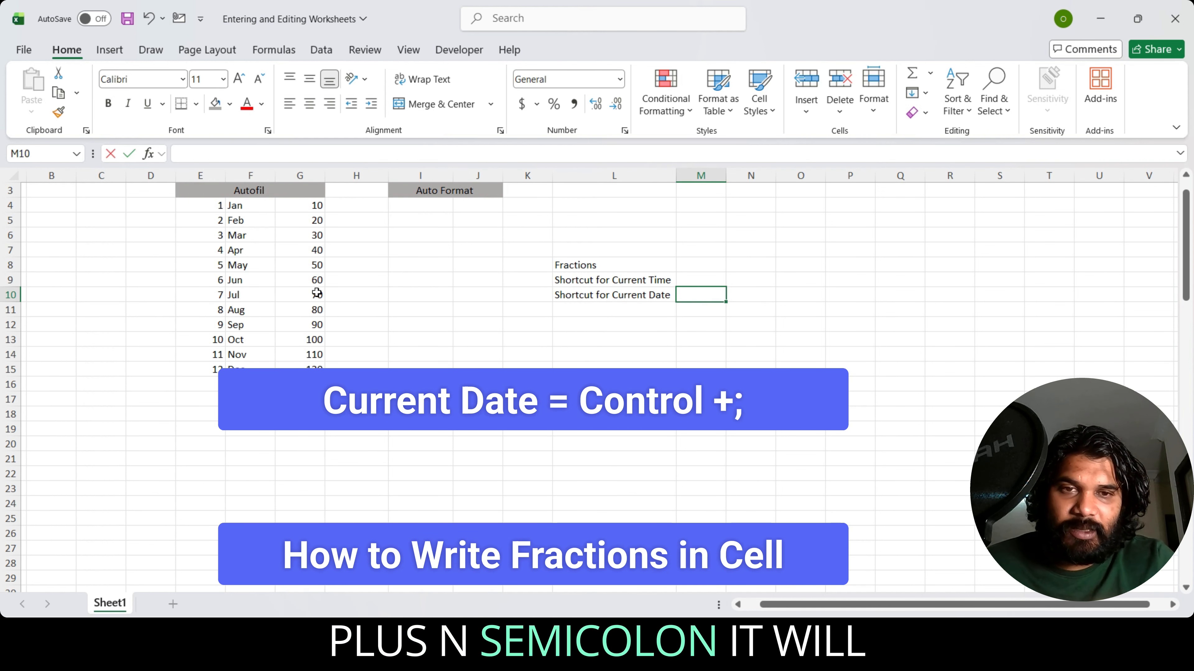
pyautogui.hotkey('ctrl', ';')
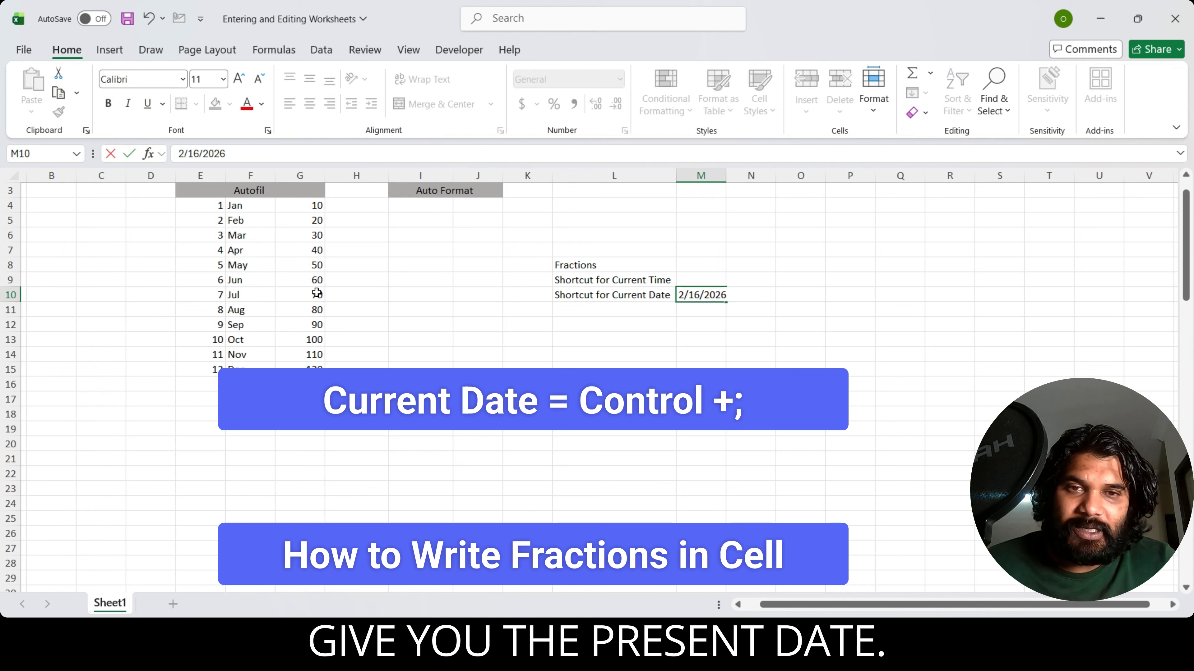
pyautogui.press('Up')
pyautogui.press('Down')
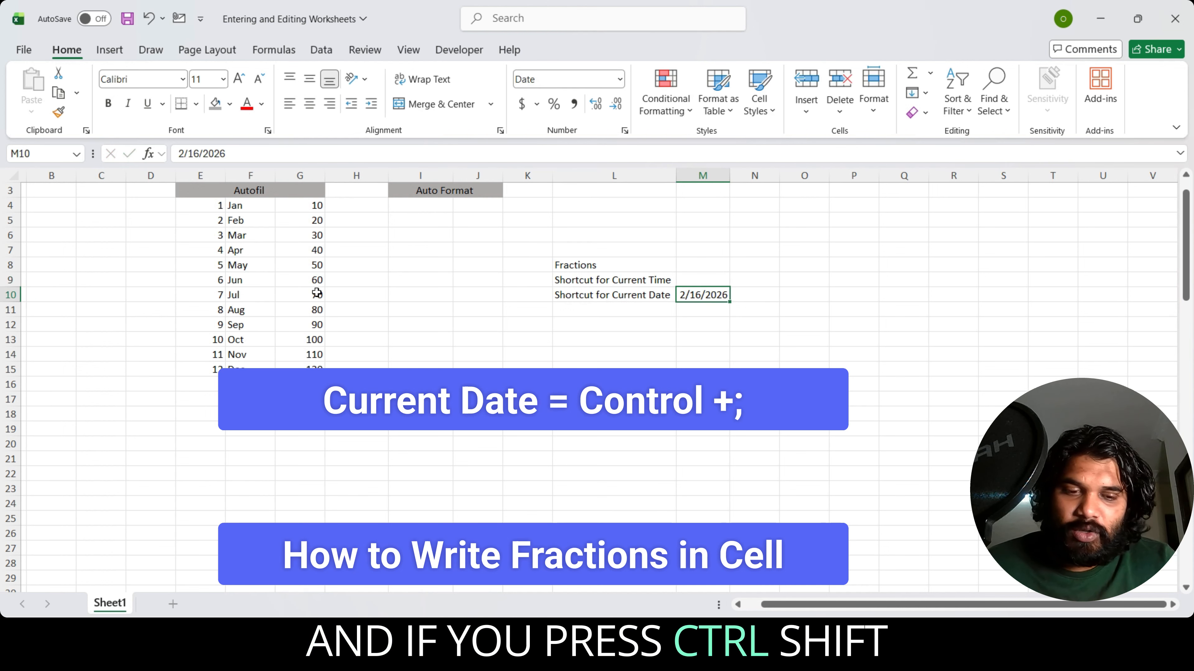
pyautogui.hotkey('ctrl', 'shift', ';')
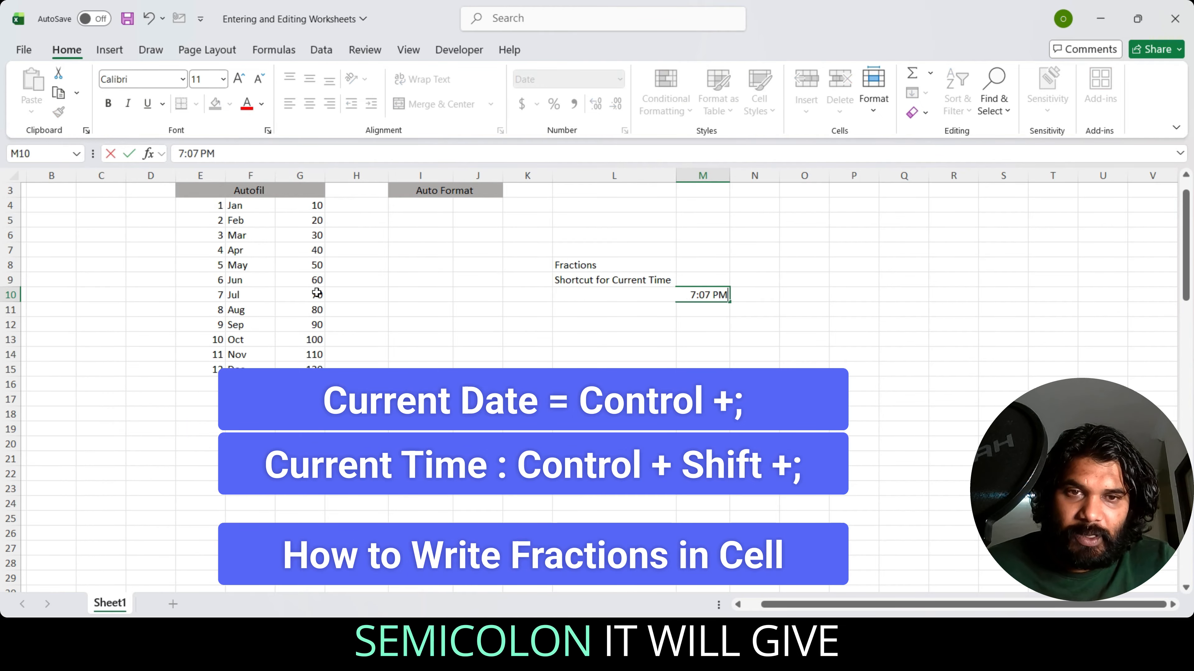
pyautogui.press('Return')
pyautogui.press('Up')
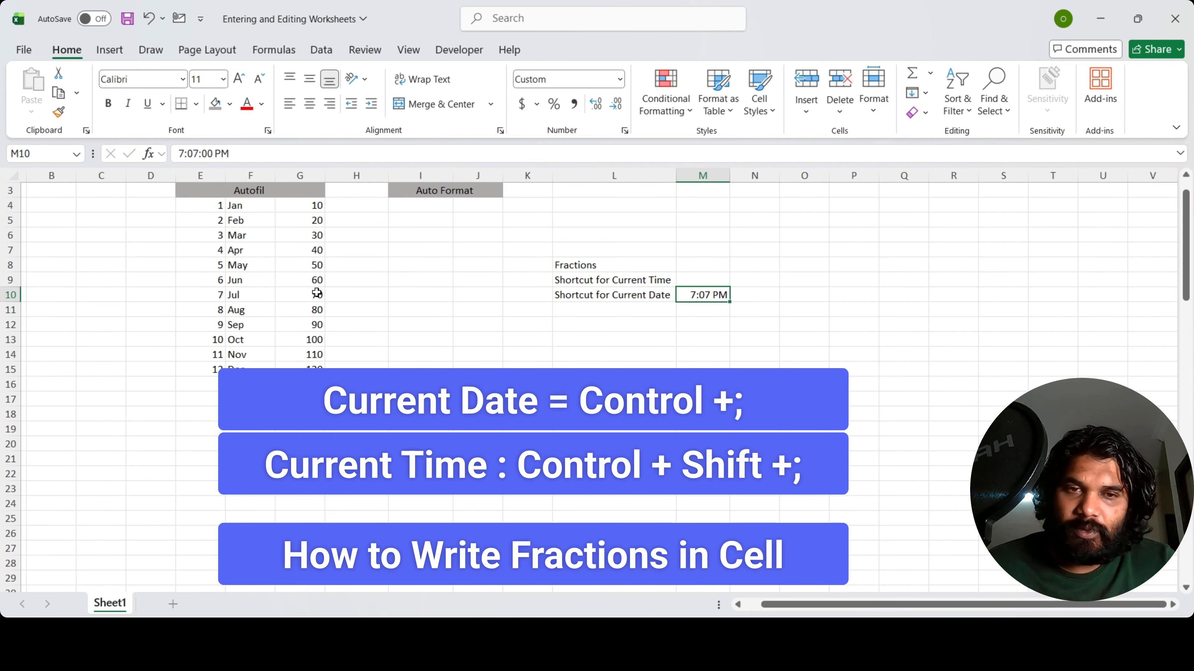
pyautogui.hotkey('ctrl', 'z')
# - Insert the current time as a static value in M9, beside the Shortcut for Current Time label
pyautogui.press('Up')
pyautogui.hotkey('ctrl', 'shift', ';')
pyautogui.press('Return')
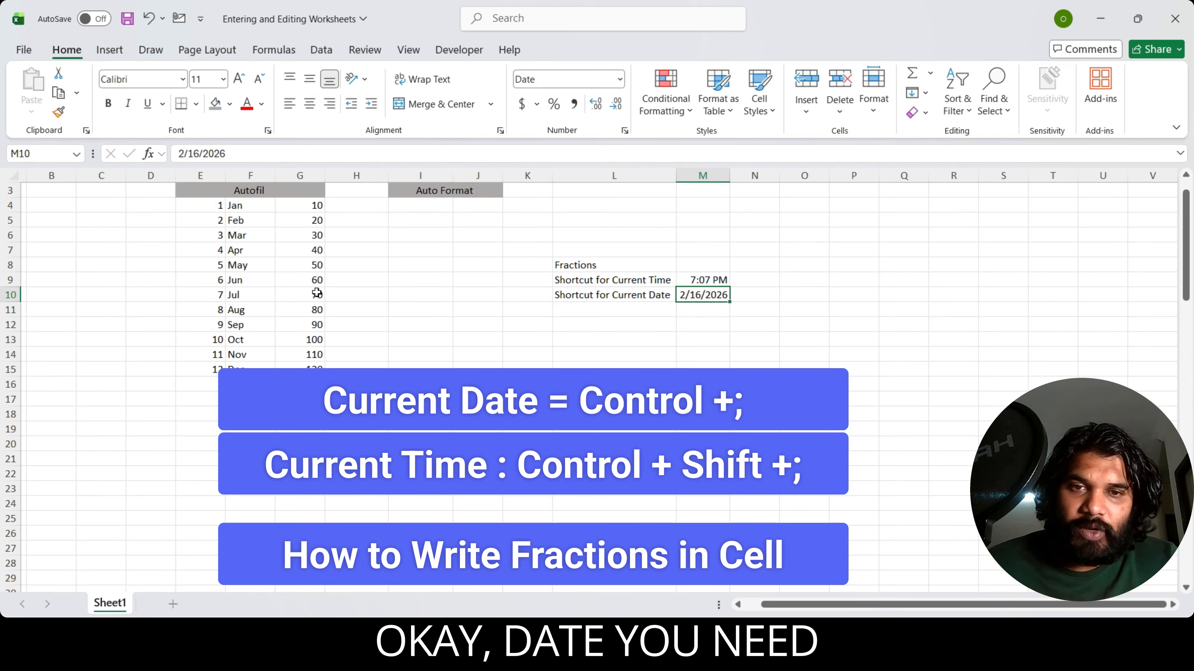
pyautogui.press('Left')
pyautogui.press('Right')
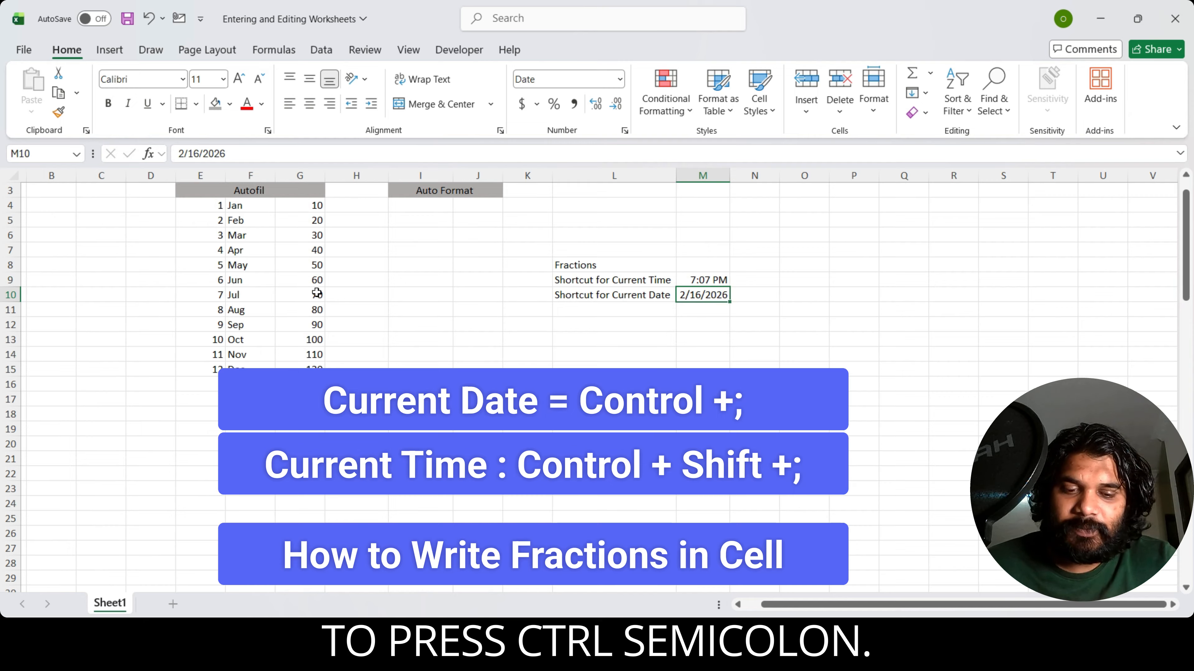
pyautogui.press('Right')
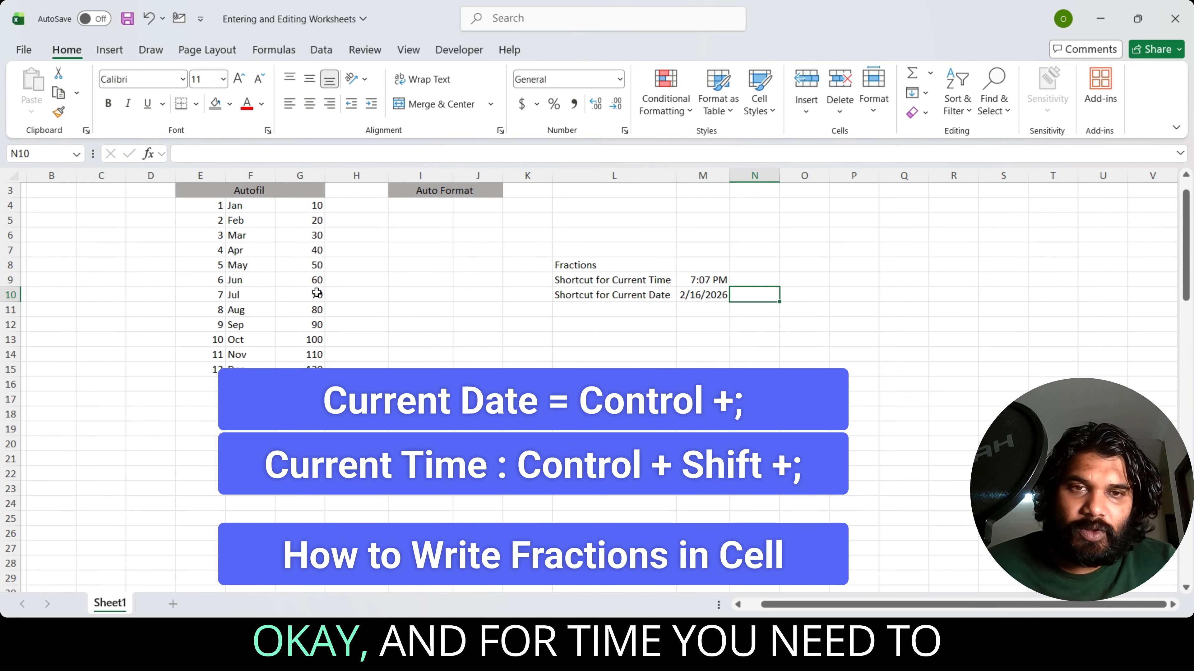
# - Enter one fifth as a fraction in M8, beside the Fractions label, by writing it as 0 1/5
pyautogui.press('Down')
pyautogui.press('Left')
pyautogui.press('Up')
pyautogui.press('Up')
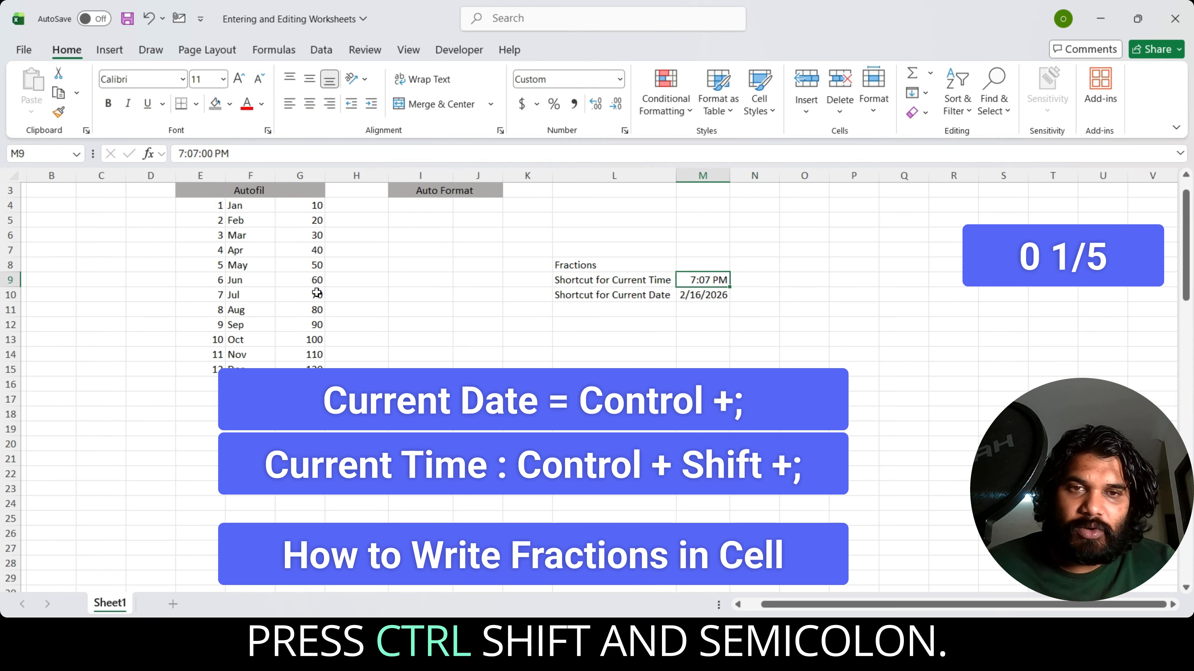
pyautogui.press('Up')
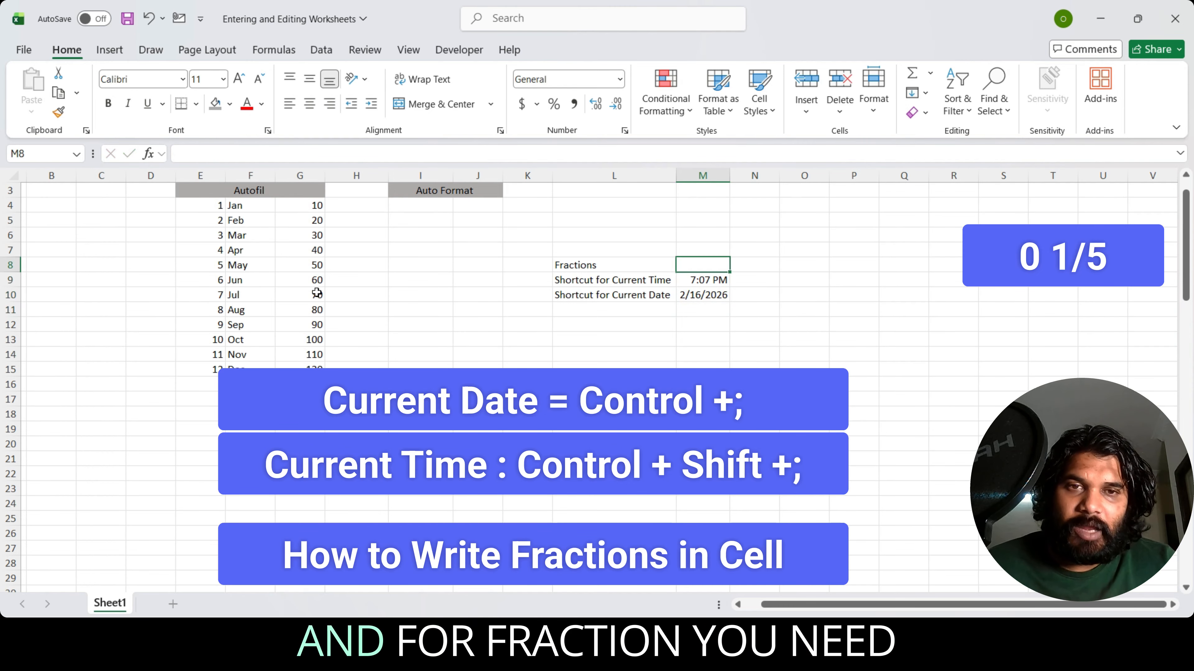
pyautogui.write('0 1/5')
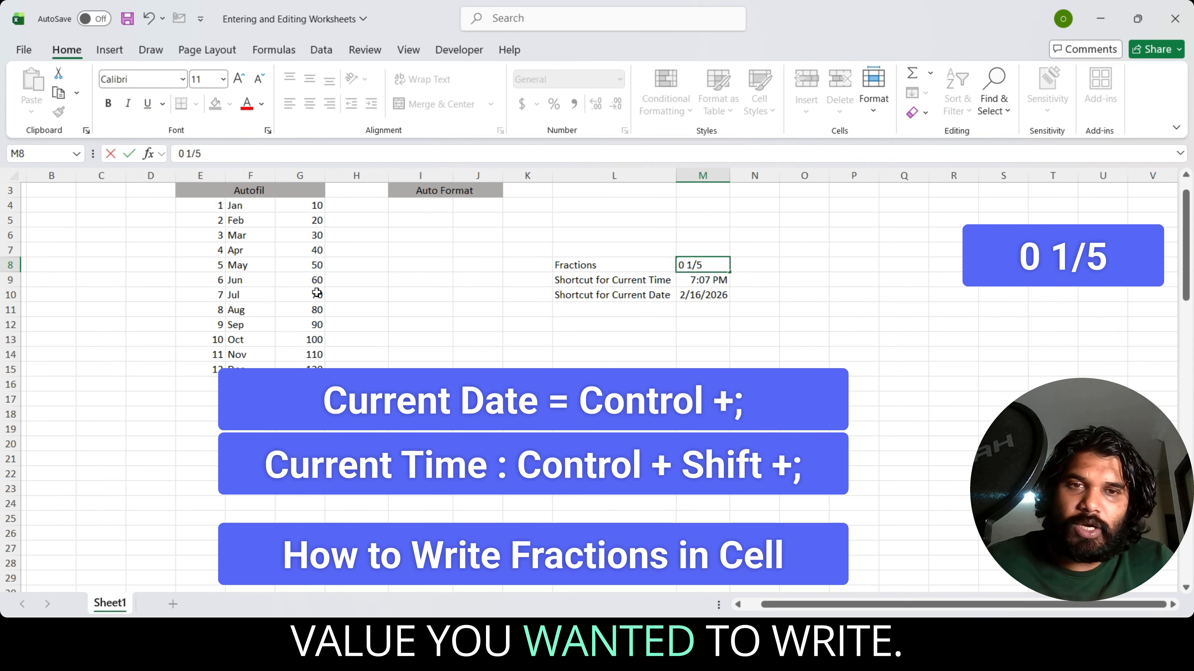
pyautogui.press('Return')
# - Enter the heading "Entering information in Excel" in L7, above the Fractions label
pyautogui.press('Up')
pyautogui.press('Left')
pyautogui.press('Up')
pyautogui.hotkey('shift', 'Right')
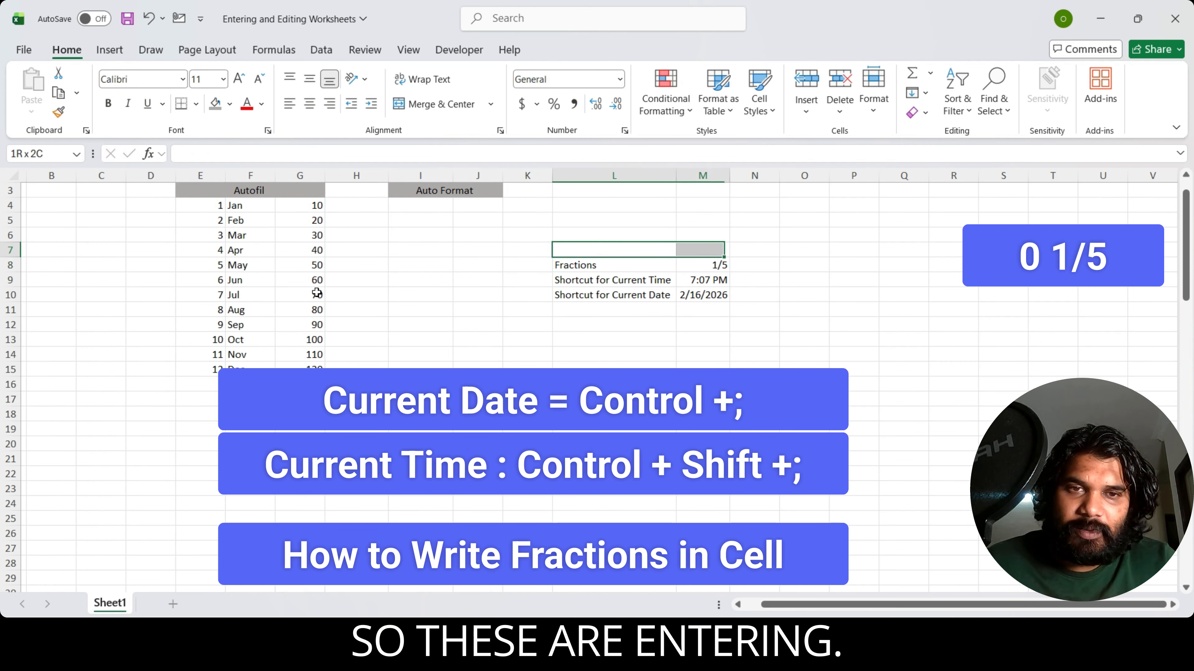
pyautogui.write('Entering information')
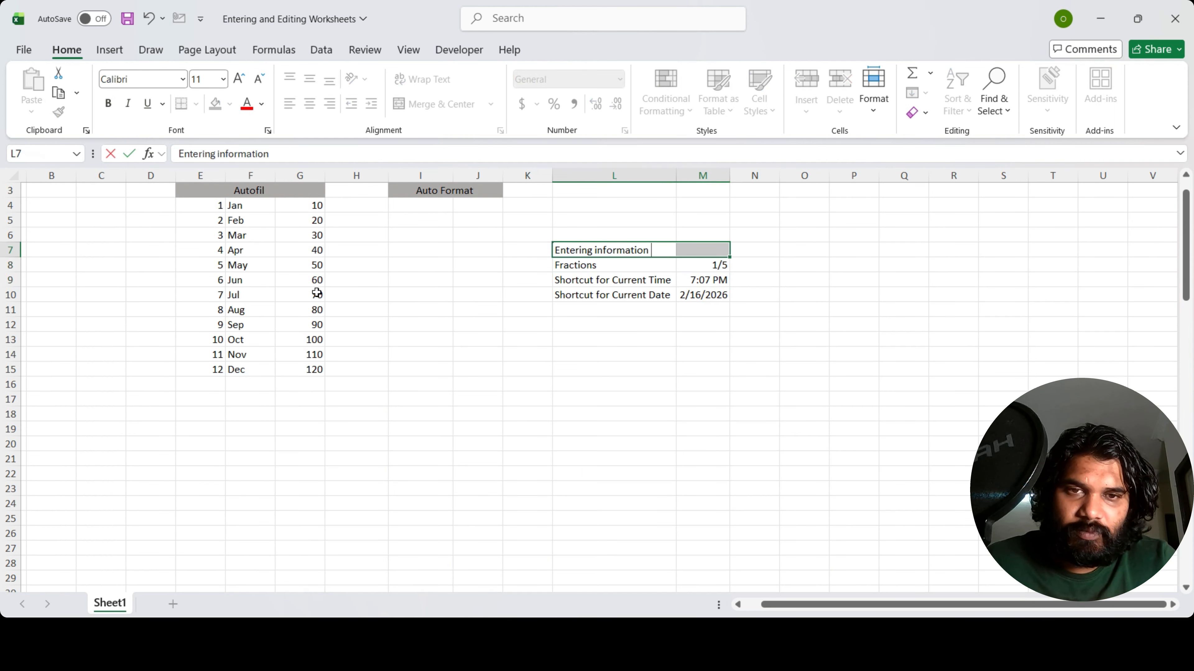
pyautogui.write(' in Excel')
pyautogui.hotkey('ctrl', 'Return')
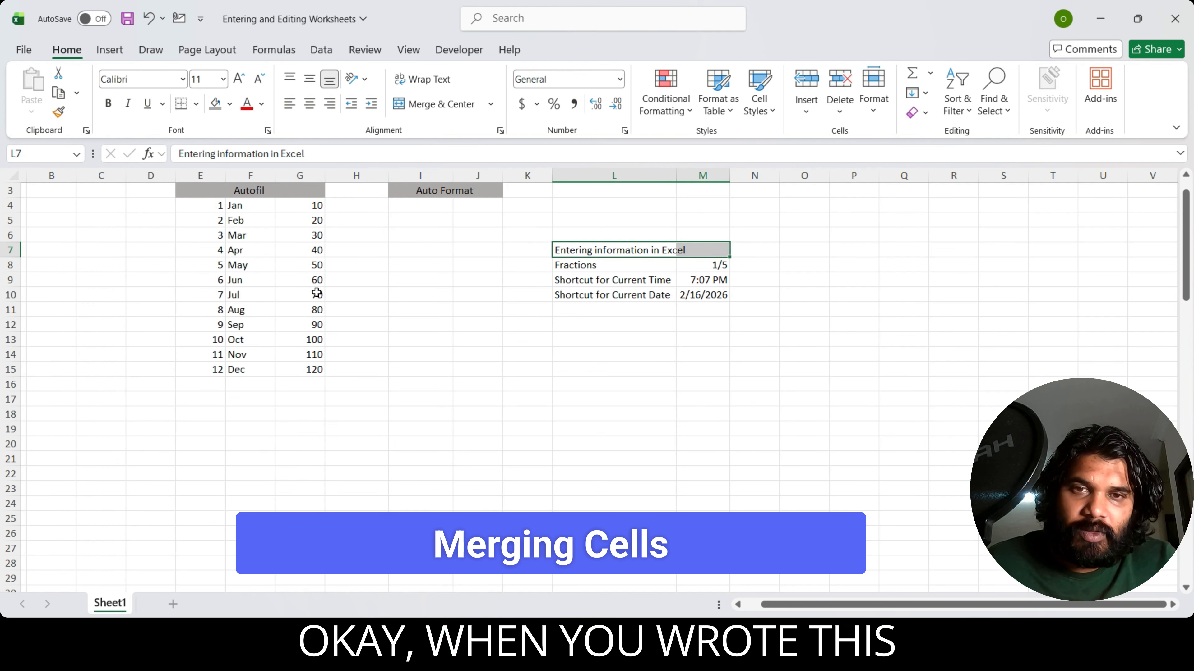
# - Merge and center the heading across L7:M7 and give it a gray fill
pyautogui.click(593, 266)
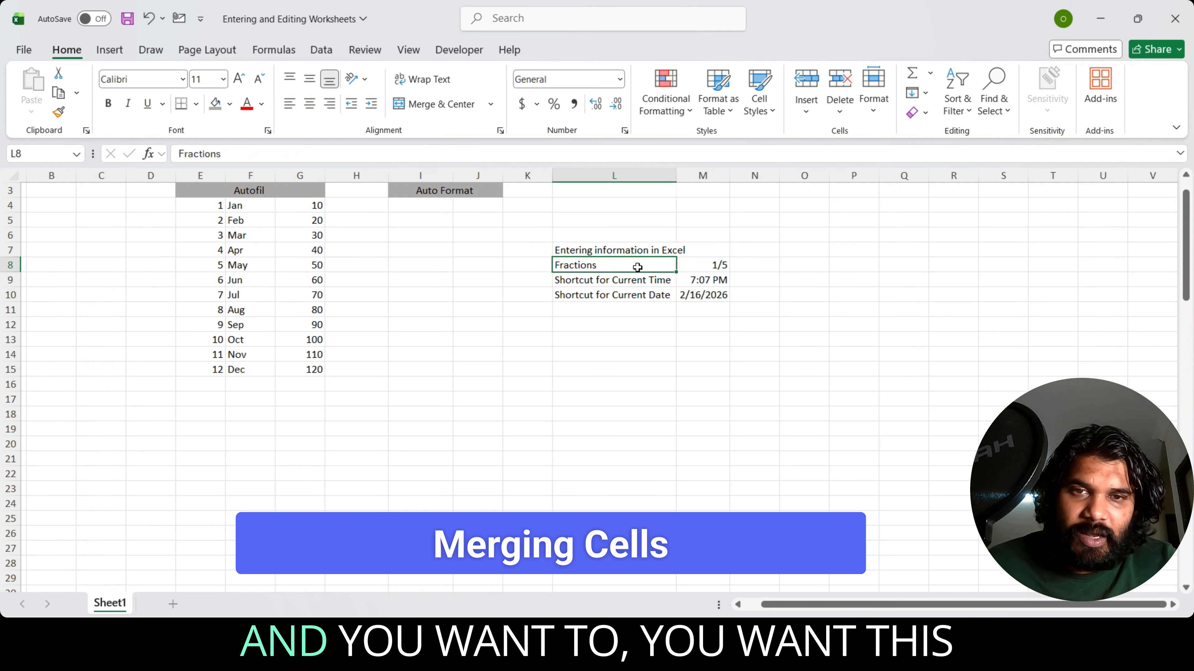
pyautogui.click(627, 249)
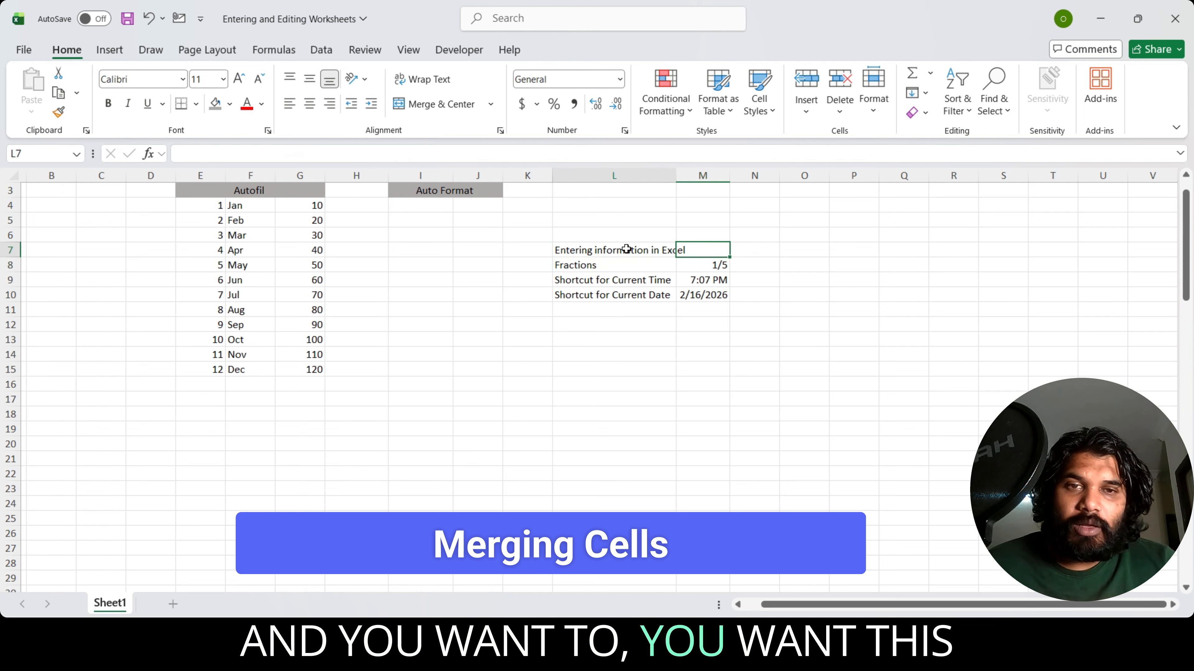
pyautogui.hotkey('shift', 'Right')
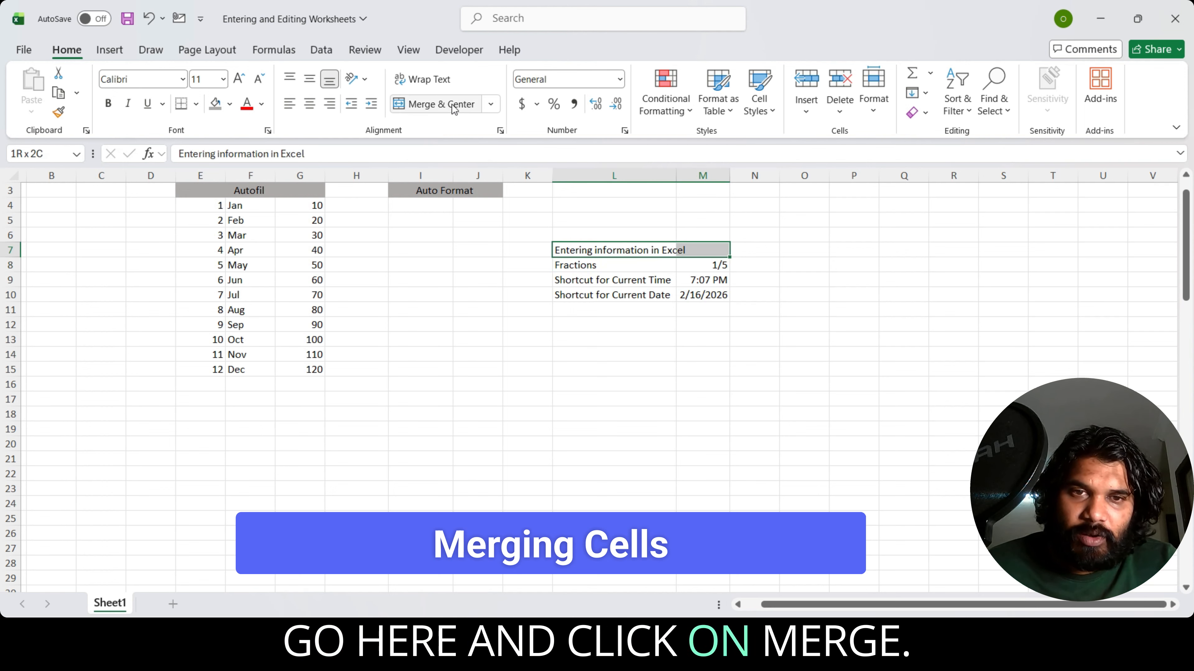
pyautogui.click(440, 103)
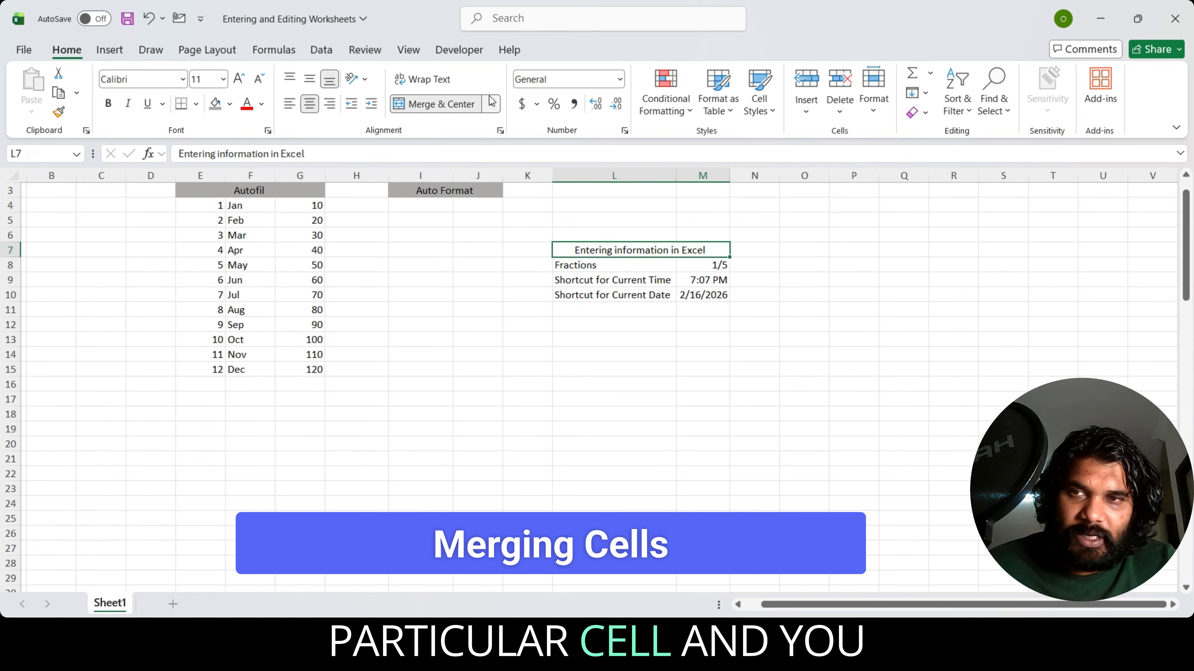
pyautogui.click(215, 103)
pyautogui.click(663, 354)
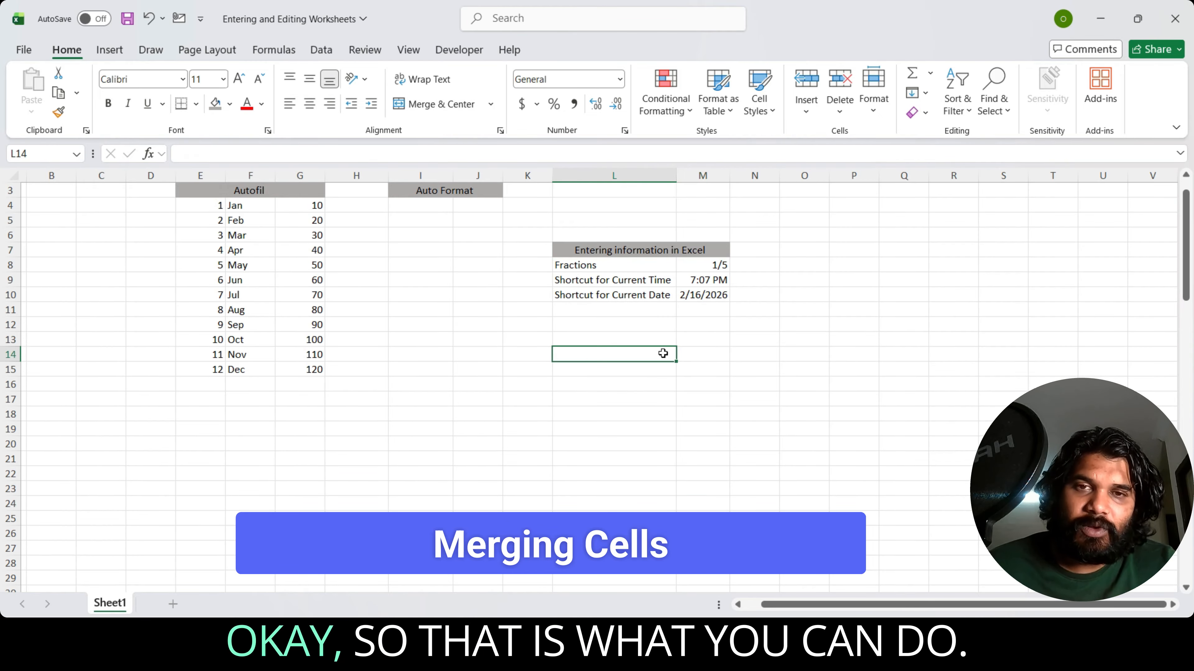
# - Format the date in M10 with the day-and-month date type 14-Mar
pyautogui.press('Up')
pyautogui.press('Up')
pyautogui.press('Up')
pyautogui.press('Up')
pyautogui.press('Up')
pyautogui.press('Up')
pyautogui.press('Right')
pyautogui.press('Down')
pyautogui.press('Down')
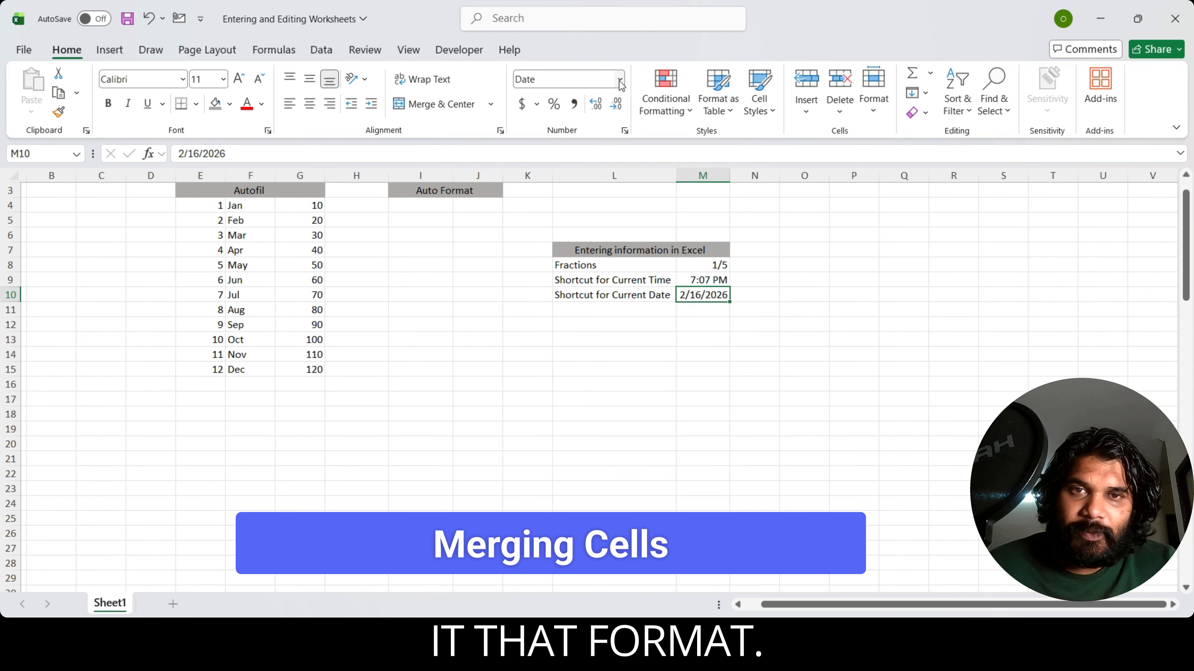
pyautogui.click(624, 131)
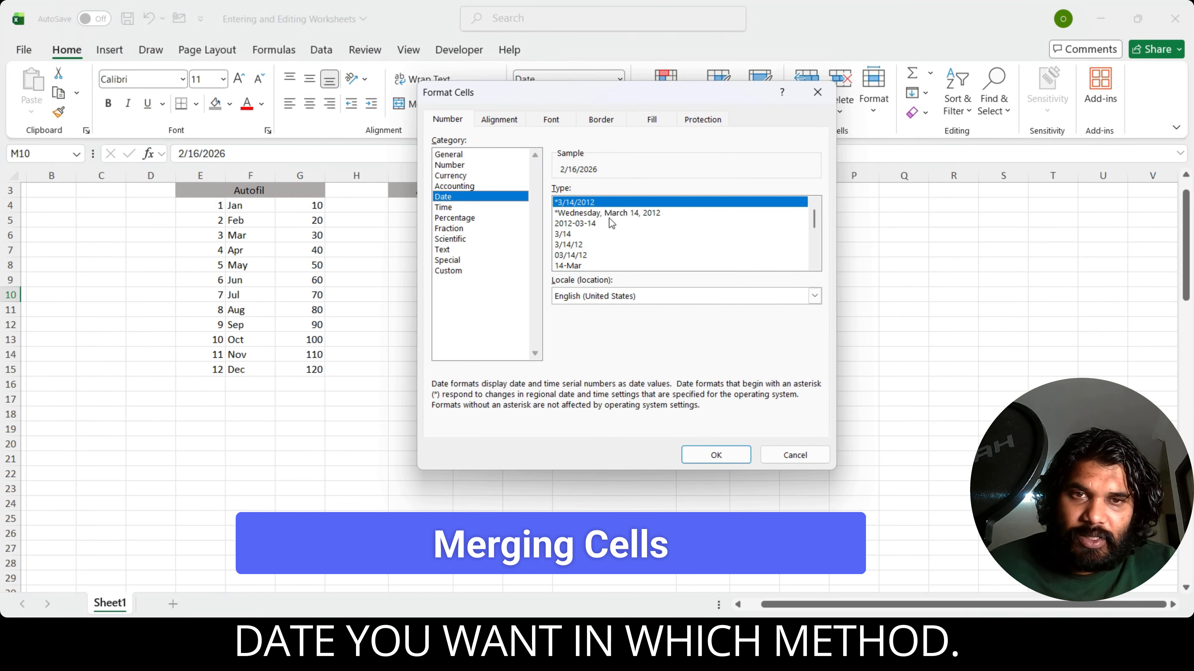
pyautogui.moveTo(658, 104); pyautogui.dragTo(977, 125)
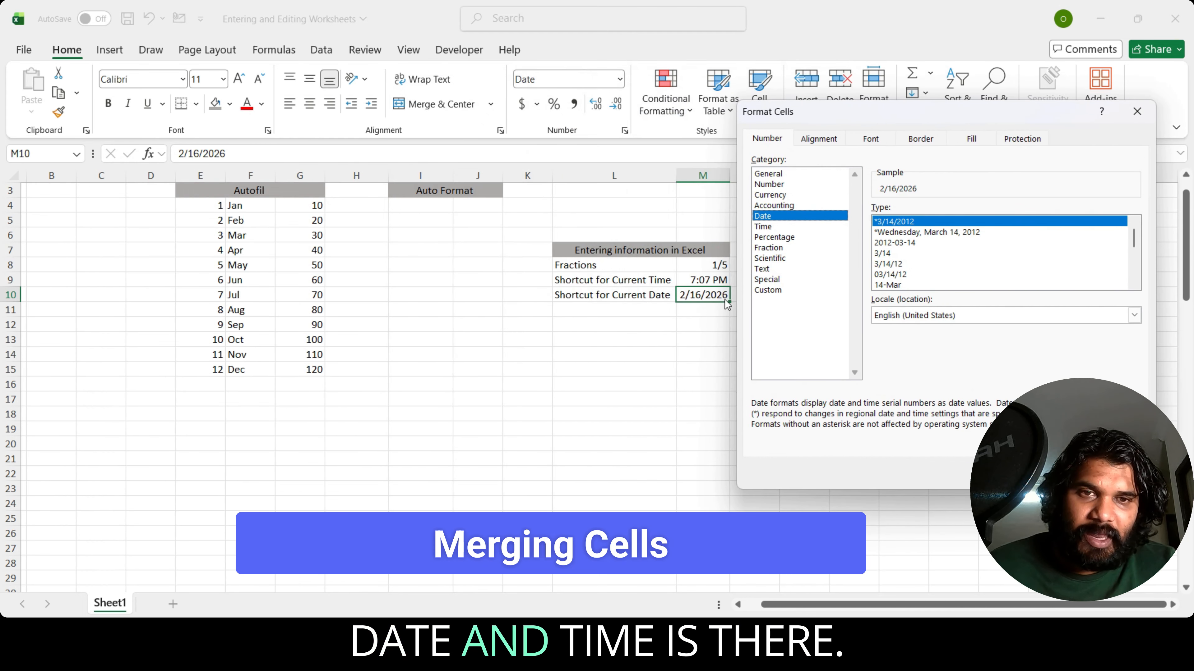
pyautogui.click(890, 285)
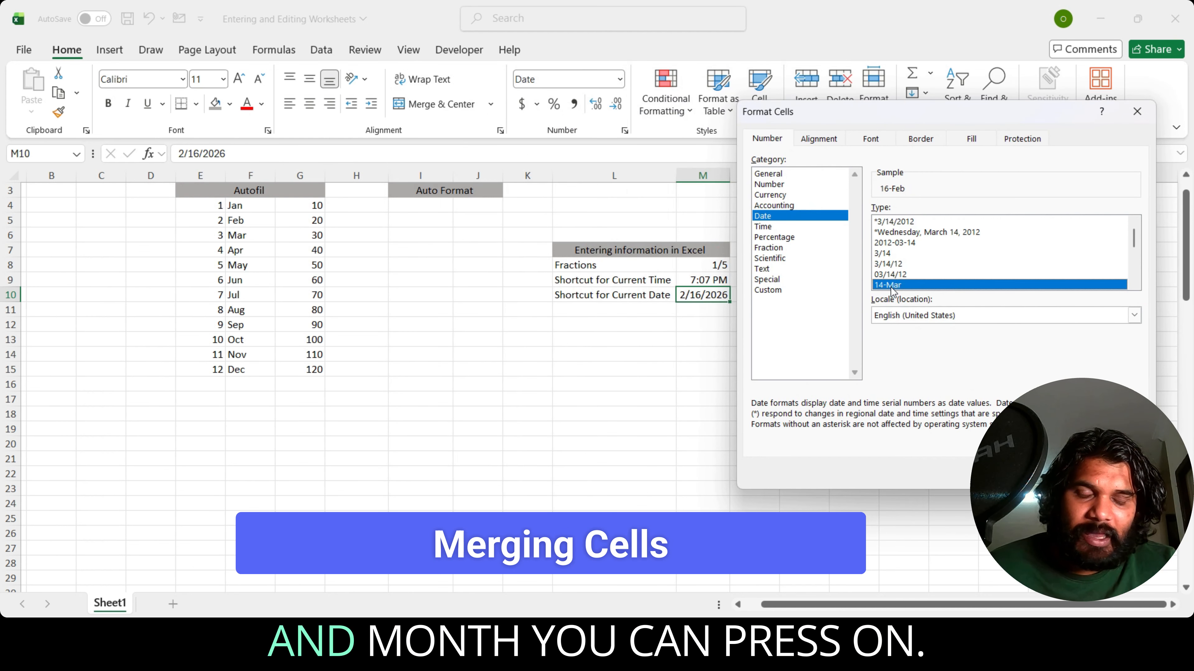
pyautogui.click(1052, 472)
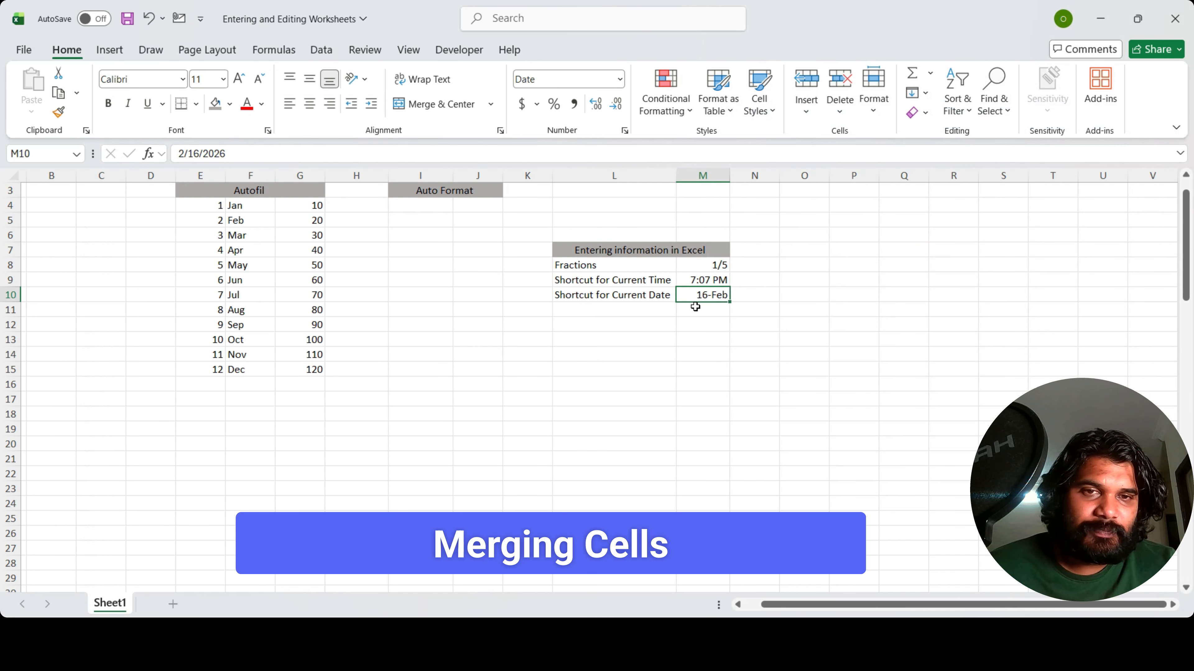
pyautogui.moveTo(718, 303); pyautogui.dragTo(708, 288)
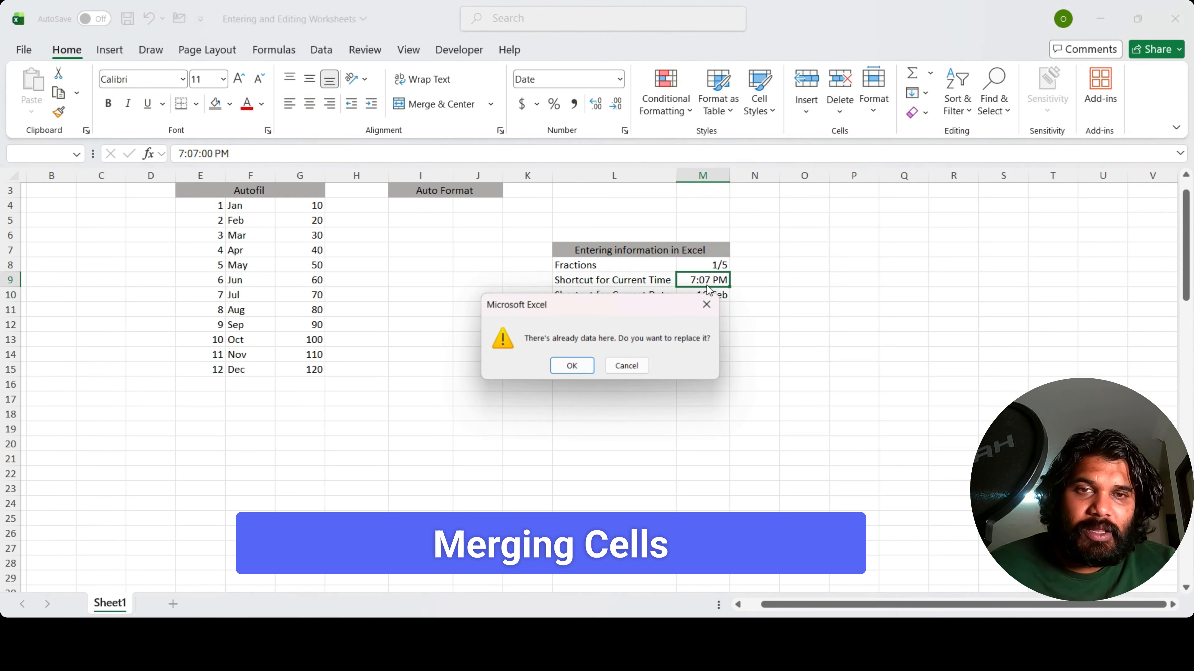
pyautogui.click(712, 305)
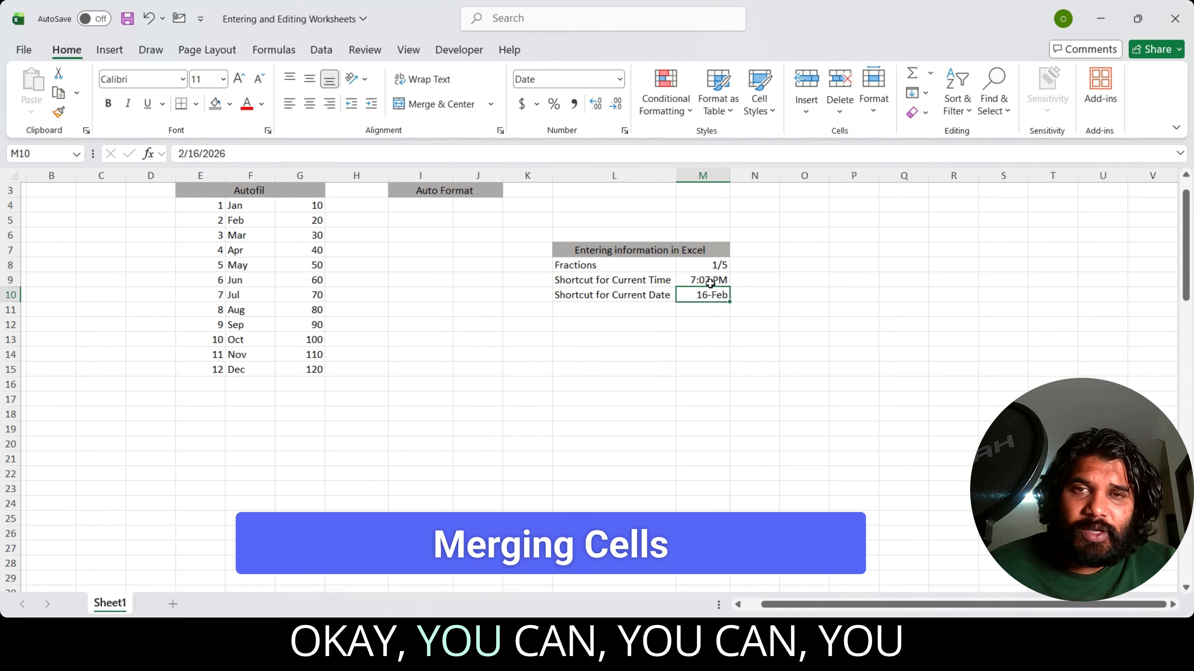
# - Change the date format of M10 to the date-and-time type 3/14/12 1:30 PM
pyautogui.click(624, 130)
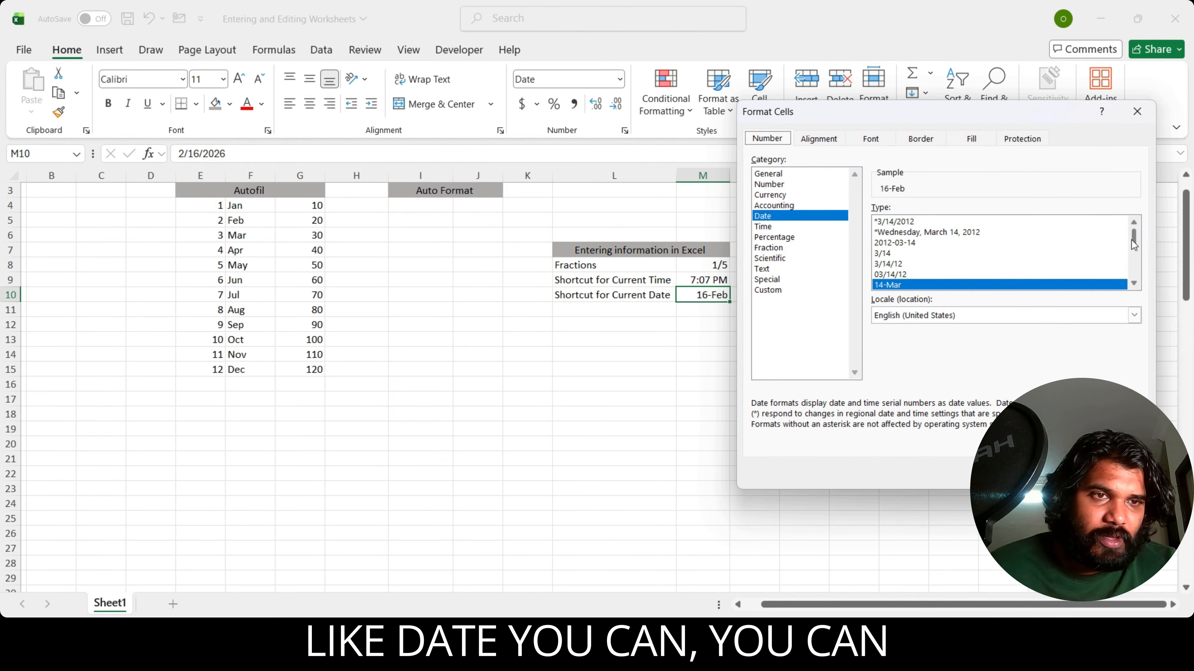
pyautogui.moveTo(1134, 243); pyautogui.dragTo(1138, 269)
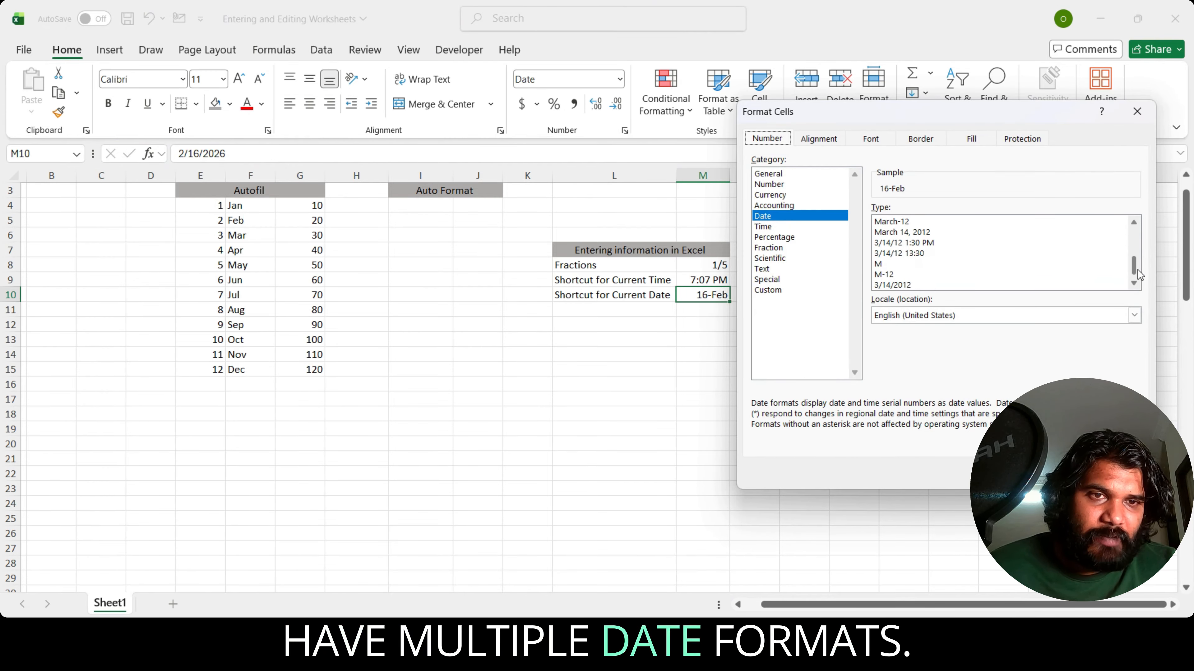
pyautogui.click(990, 243)
pyautogui.press('Return')
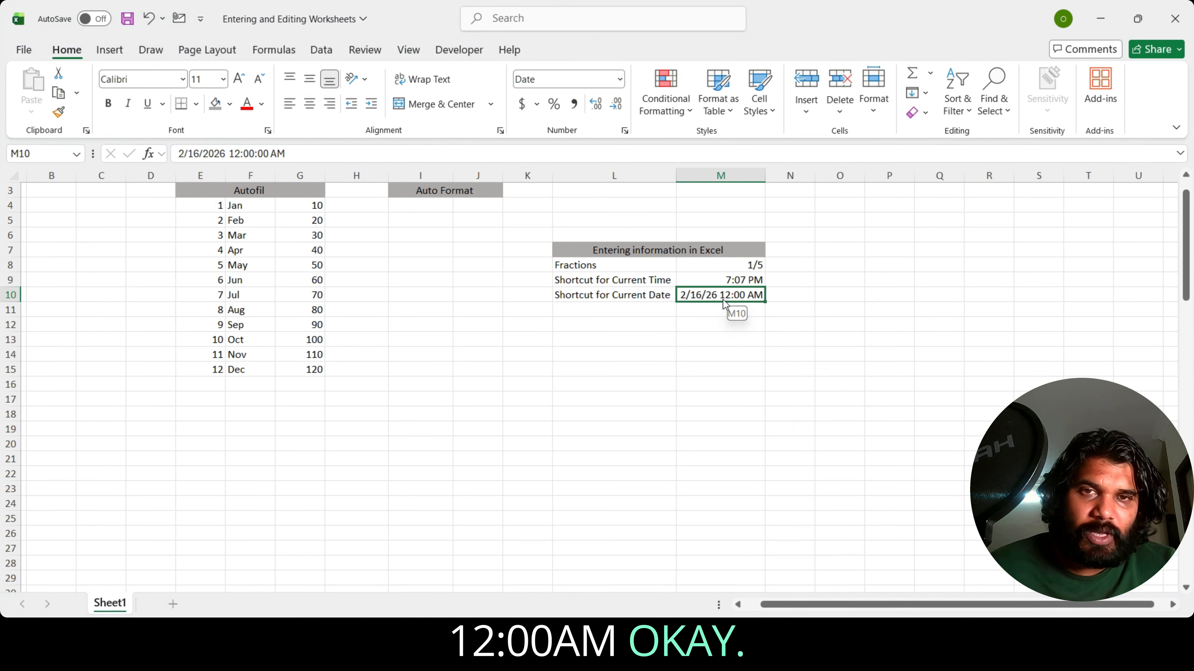
# - Change the date format of M10 to the day-month-year type 14-Mar-2012
pyautogui.click(625, 132)
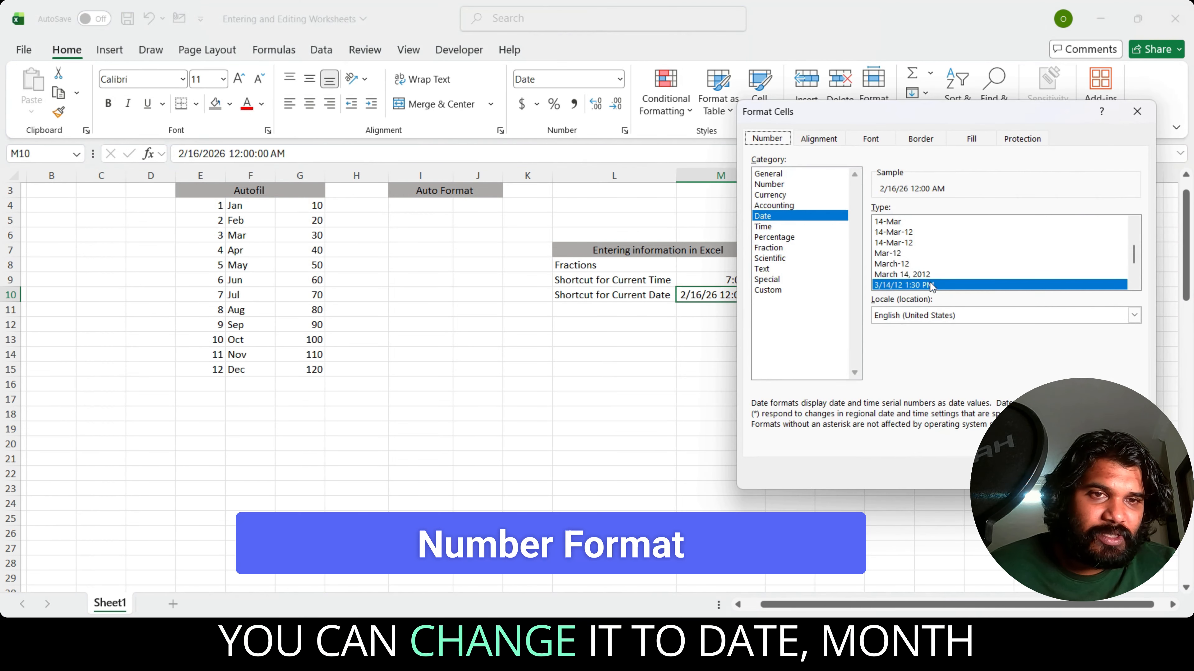
pyautogui.moveTo(1140, 259); pyautogui.dragTo(1136, 275)
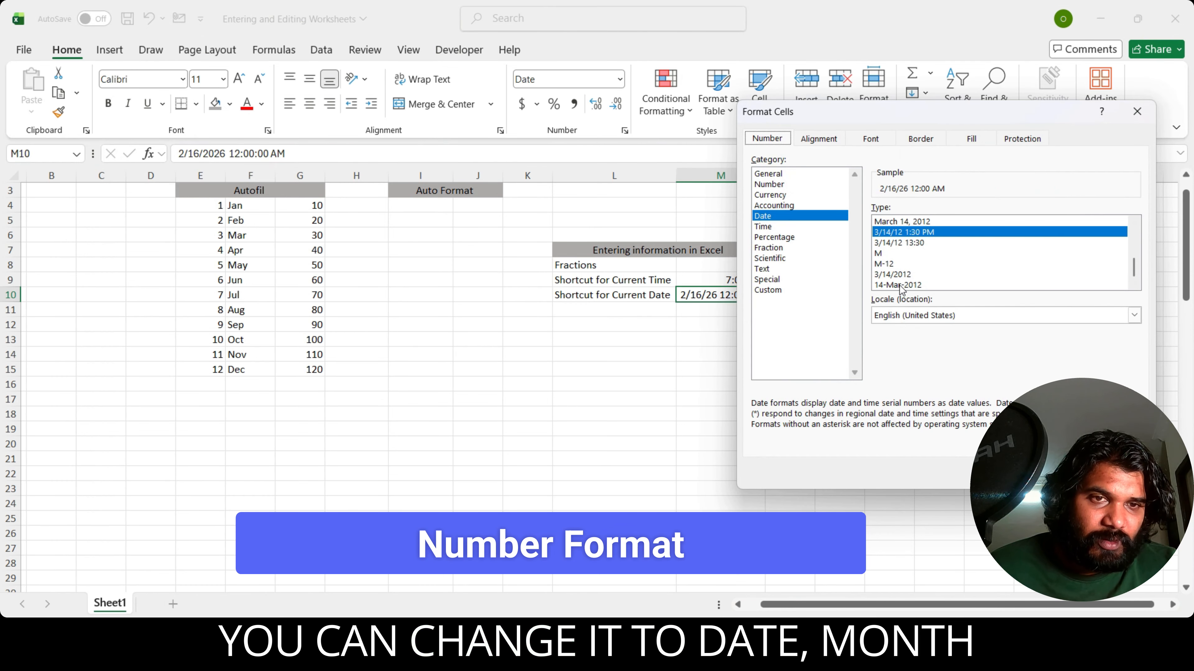
pyautogui.click(889, 285)
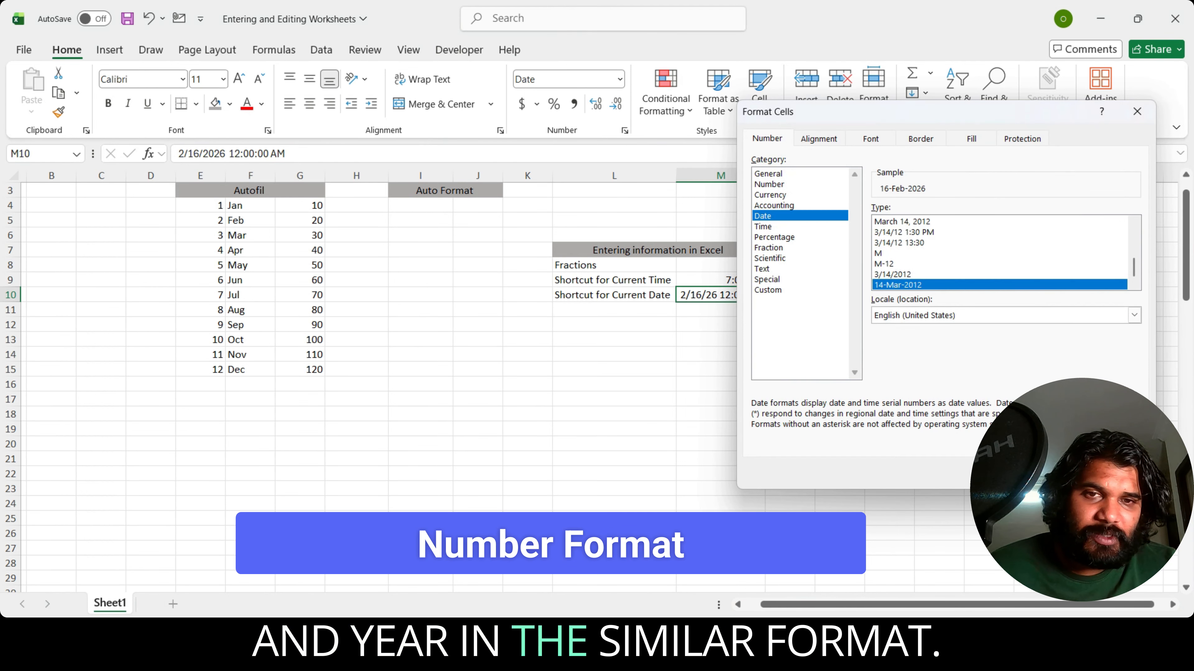
pyautogui.press('Return')
pyautogui.click(692, 321)
pyautogui.press('Up')
pyautogui.press('Up')
pyautogui.press('Up')
pyautogui.press('Up')
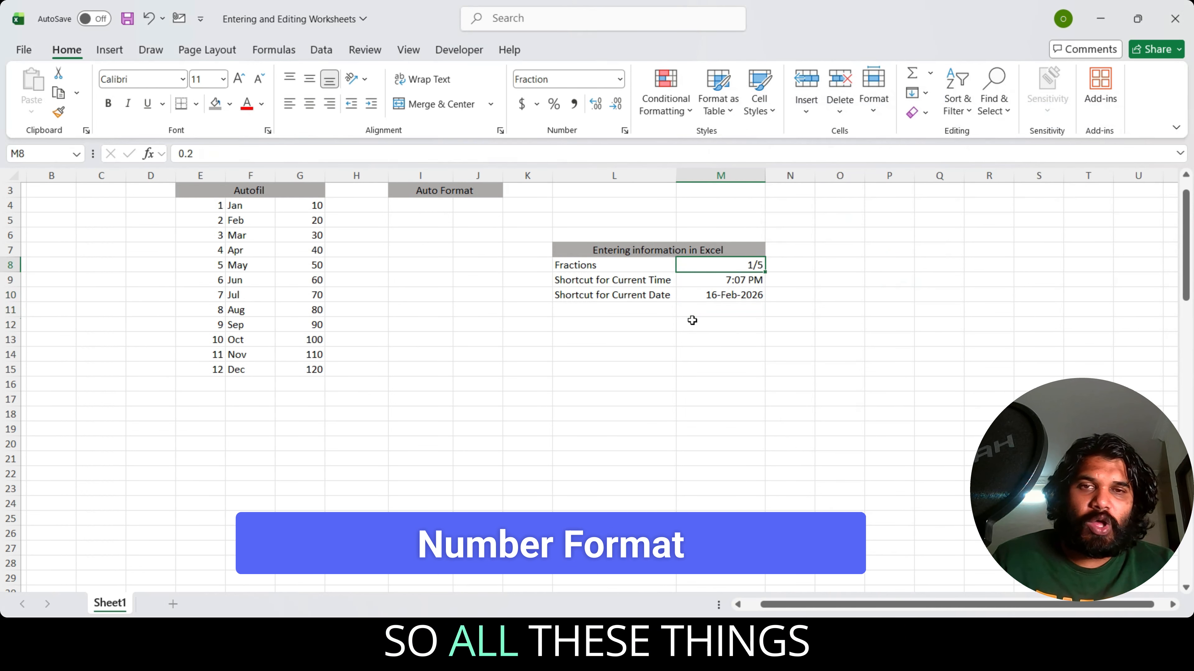
pyautogui.press('Left')
pyautogui.press('Left')
pyautogui.press('Right')
pyautogui.press('Right')
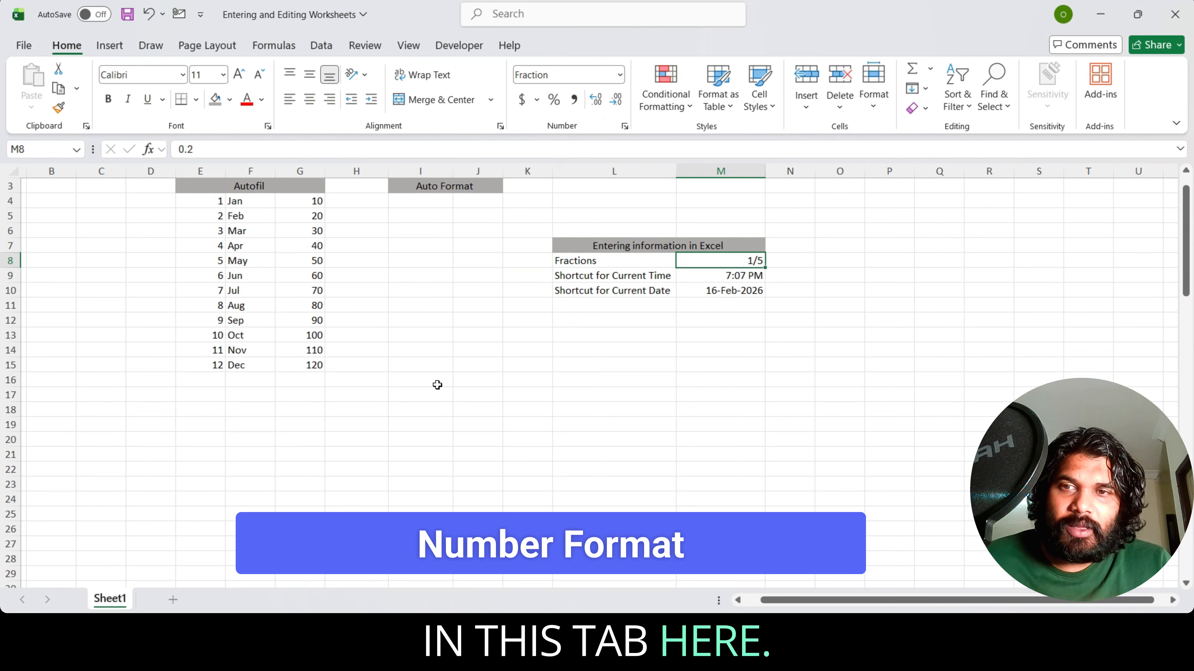
# - Apply the Number format to the values in G4:G15 of the Autofil table
pyautogui.click(314, 203)
pyautogui.moveTo(314, 216); pyautogui.dragTo(316, 367)
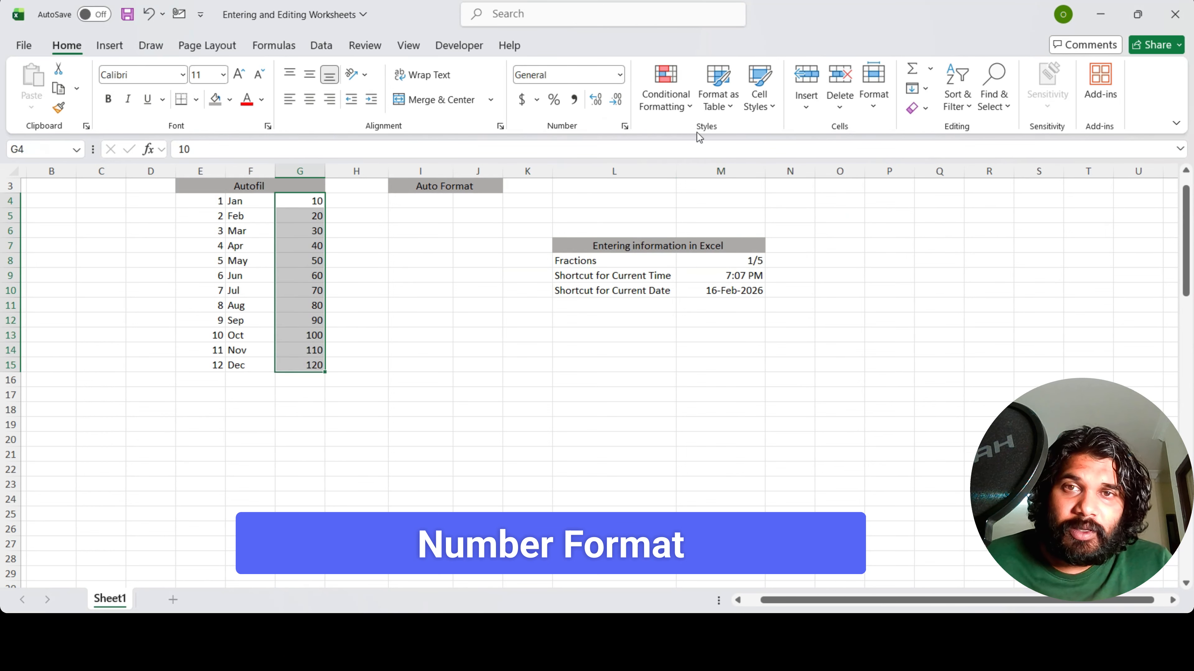
pyautogui.click(620, 74)
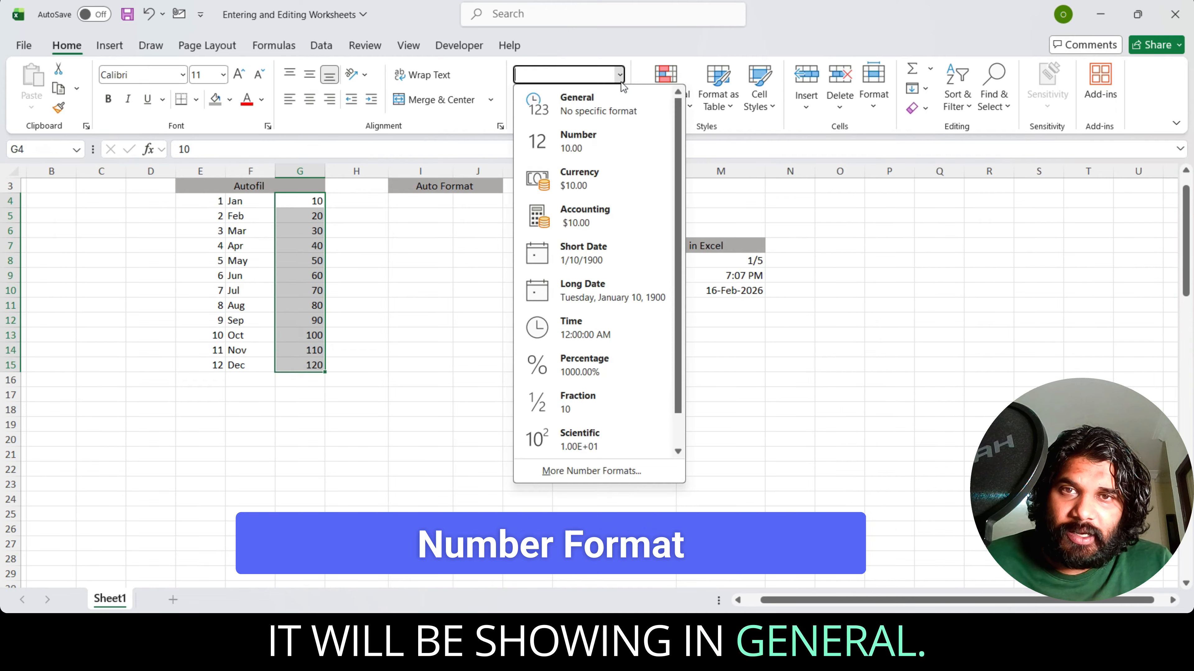
pyautogui.click(600, 142)
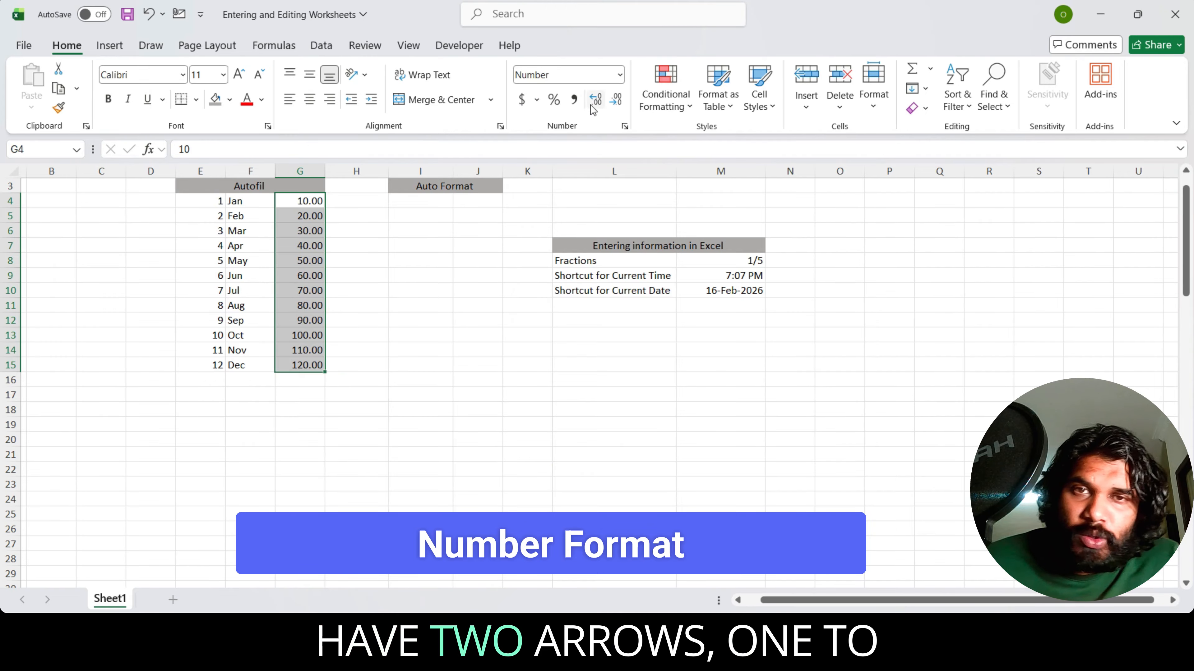
# - Try decreasing and increasing the decimals in G4:G15, ending with whole numbers without decimals
pyautogui.click(616, 109)
pyautogui.click(616, 110)
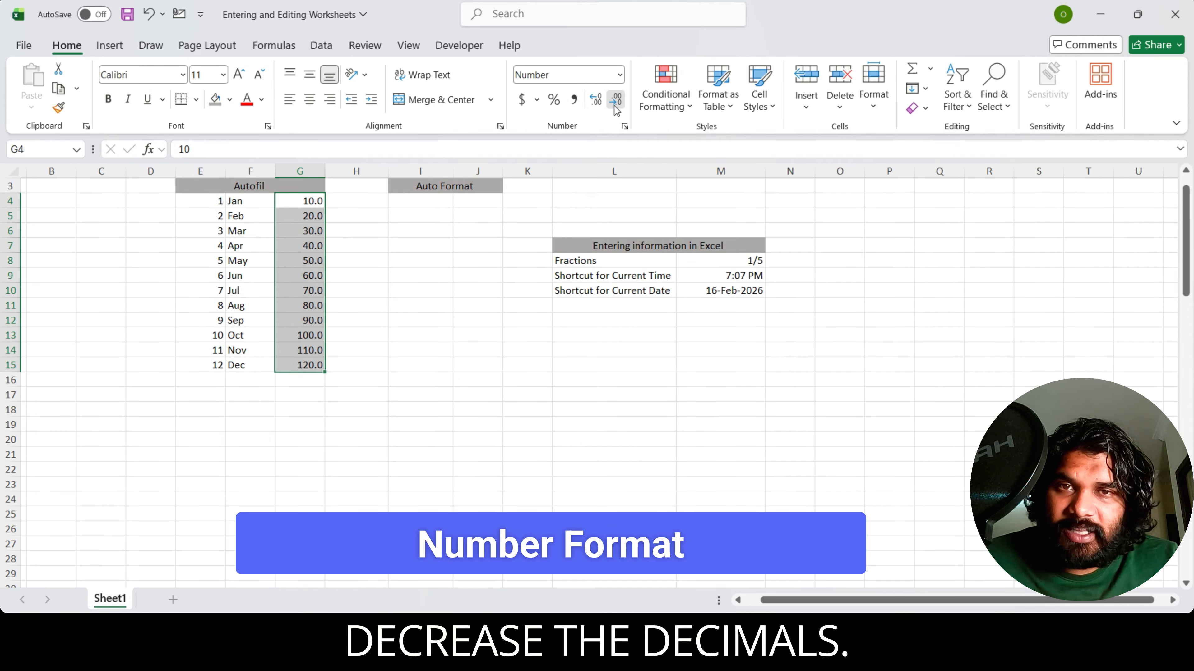
pyautogui.click(596, 110)
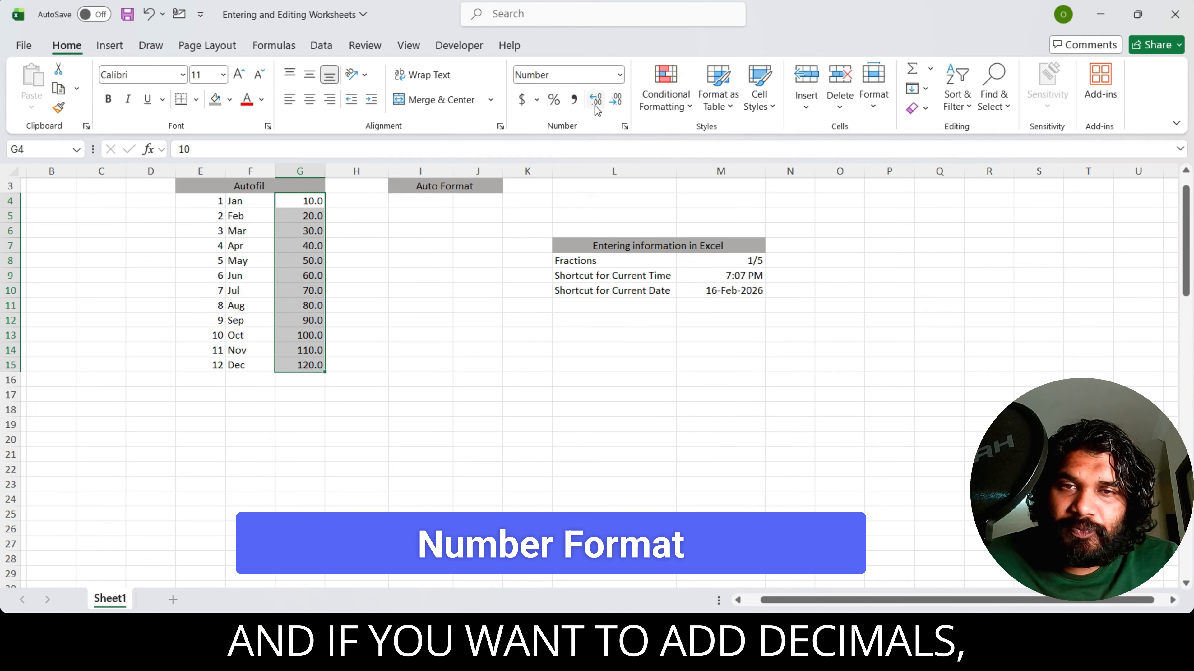
pyautogui.click(596, 110)
pyautogui.click(616, 110)
pyautogui.click(616, 109)
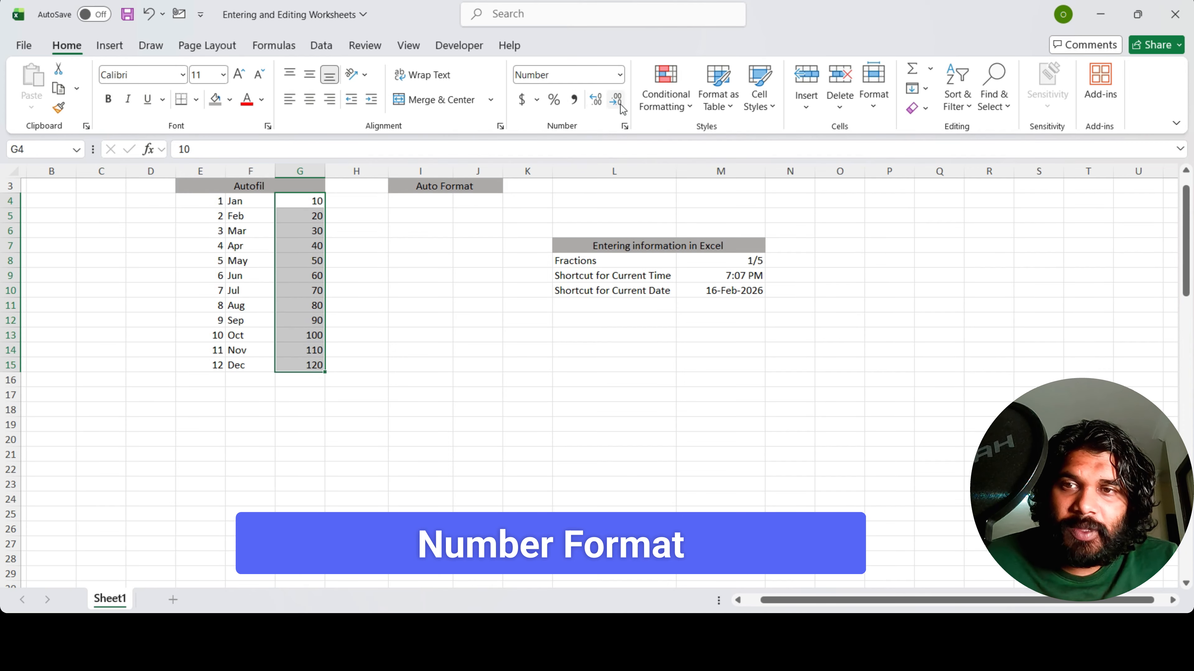
# - Try the percentage style on G4:G15, discard a trial entry of 10 in I10, and undo the percentage style
pyautogui.click(554, 101)
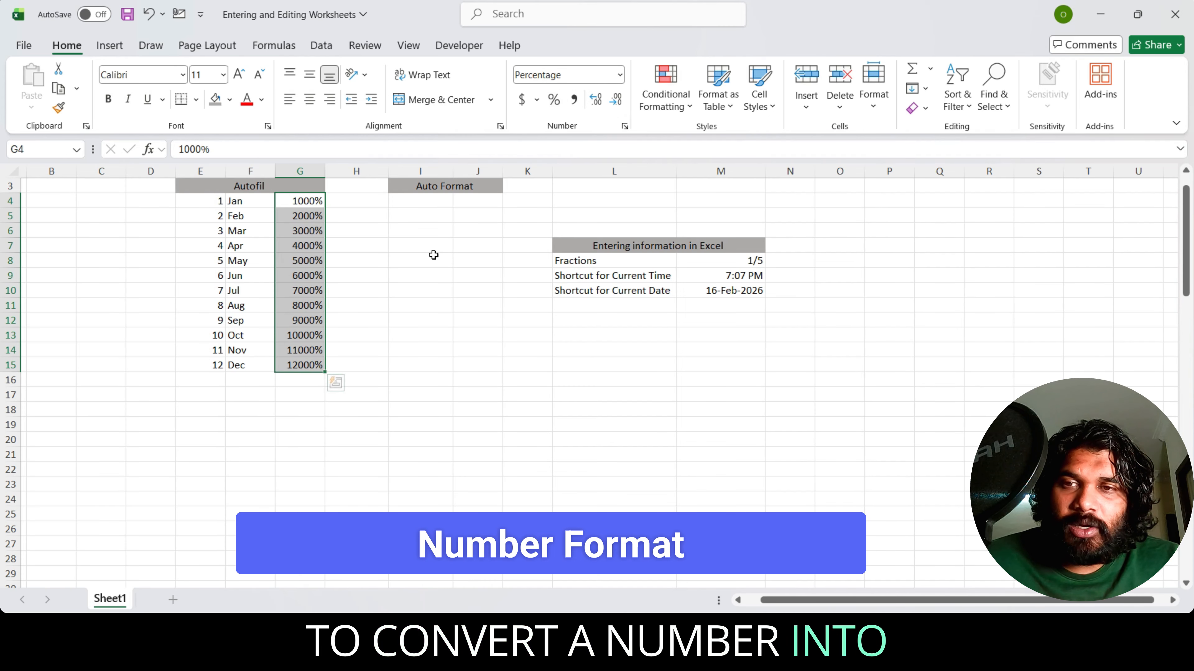
pyautogui.click(431, 290)
pyautogui.write('10')
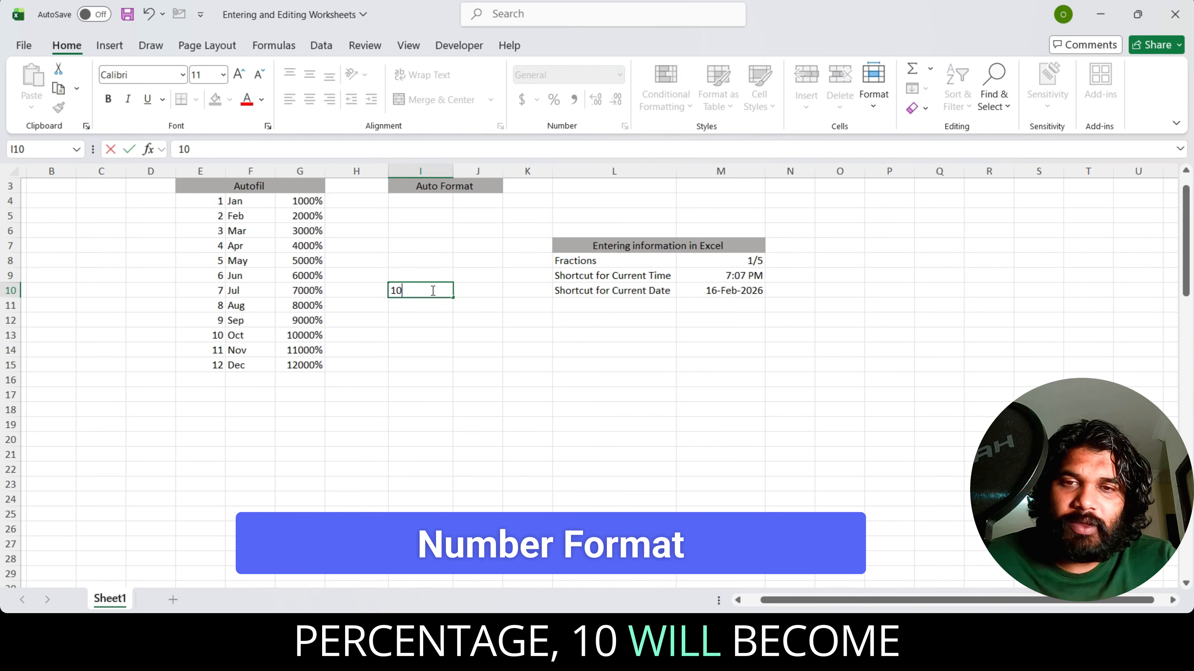
pyautogui.press('BackSpace')
pyautogui.press('BackSpace')
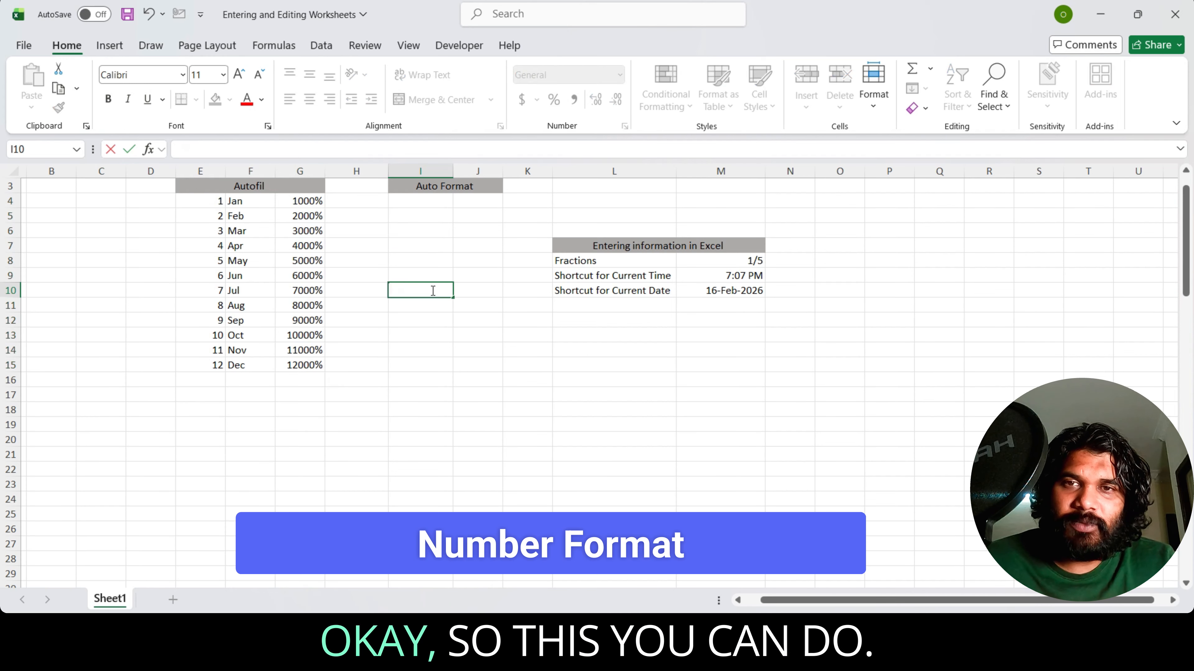
pyautogui.press('Escape')
pyautogui.hotkey('ctrl', 'z')
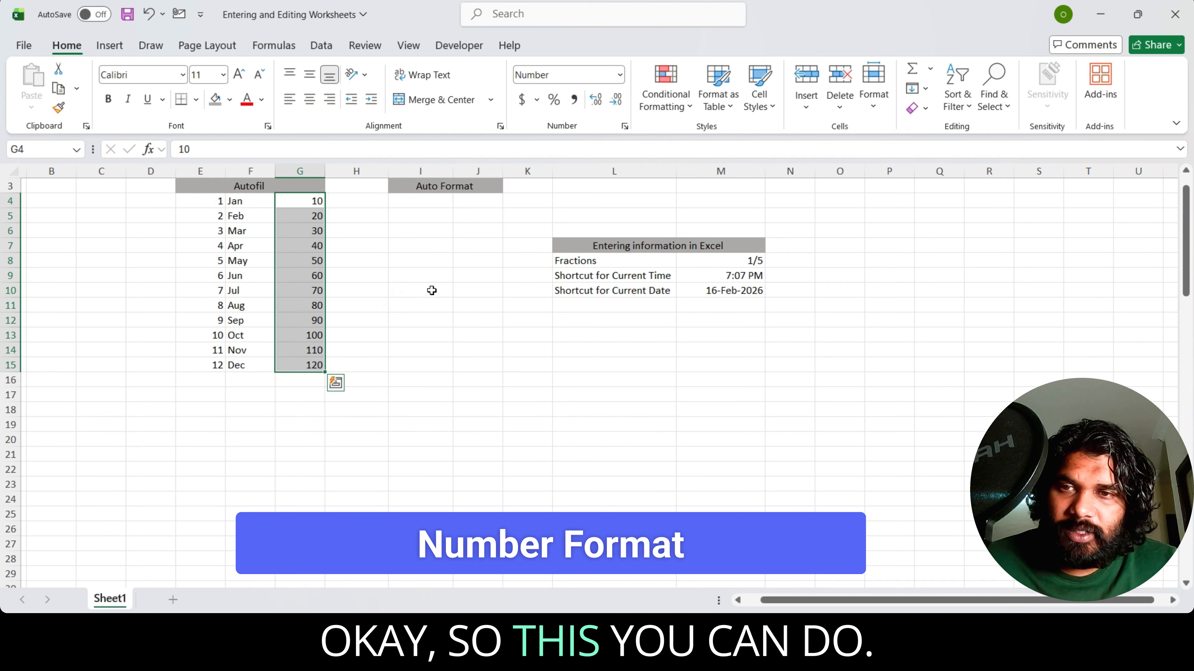
# - Apply the comma style to G4:G15, followed by the dollar accounting format
pyautogui.click(575, 103)
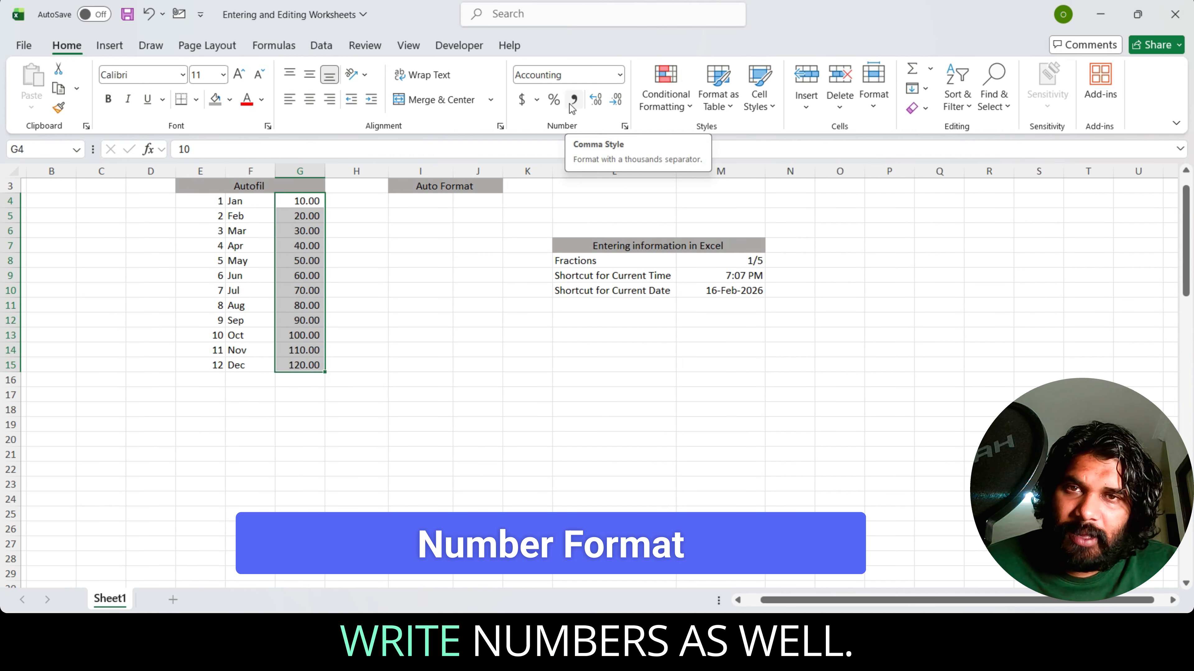
pyautogui.click(537, 100)
pyautogui.click(540, 122)
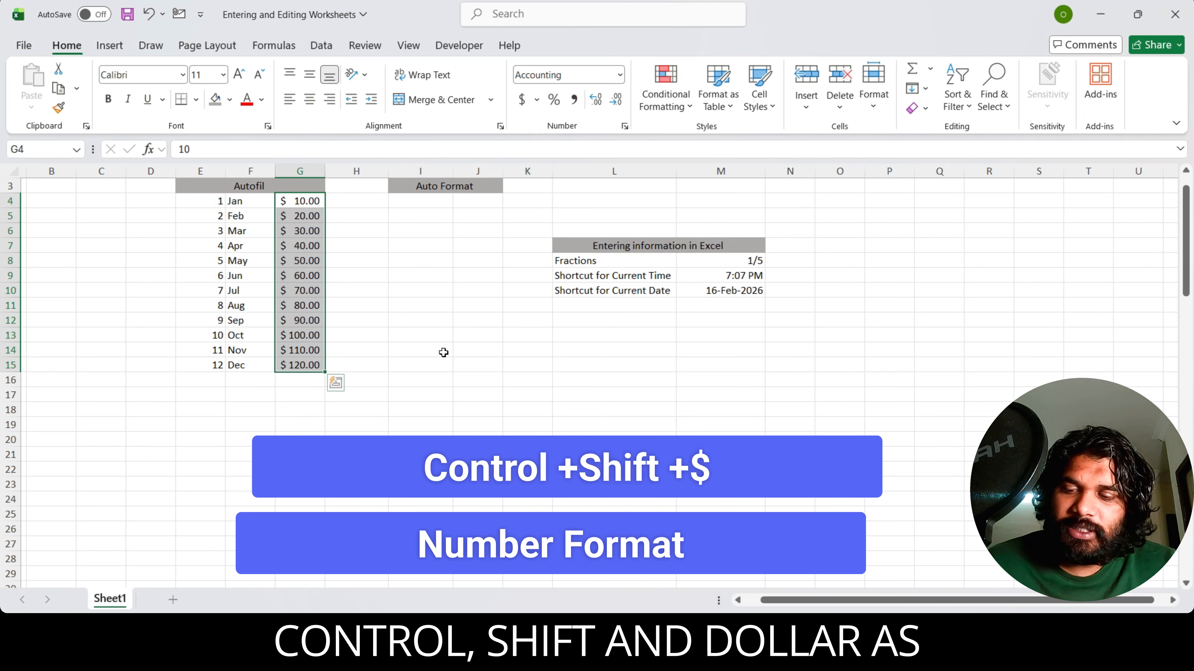
# - Format G4:G15 as dollar Currency and look through the other available number formats
pyautogui.hotkey('ctrl', 'shift', '4')
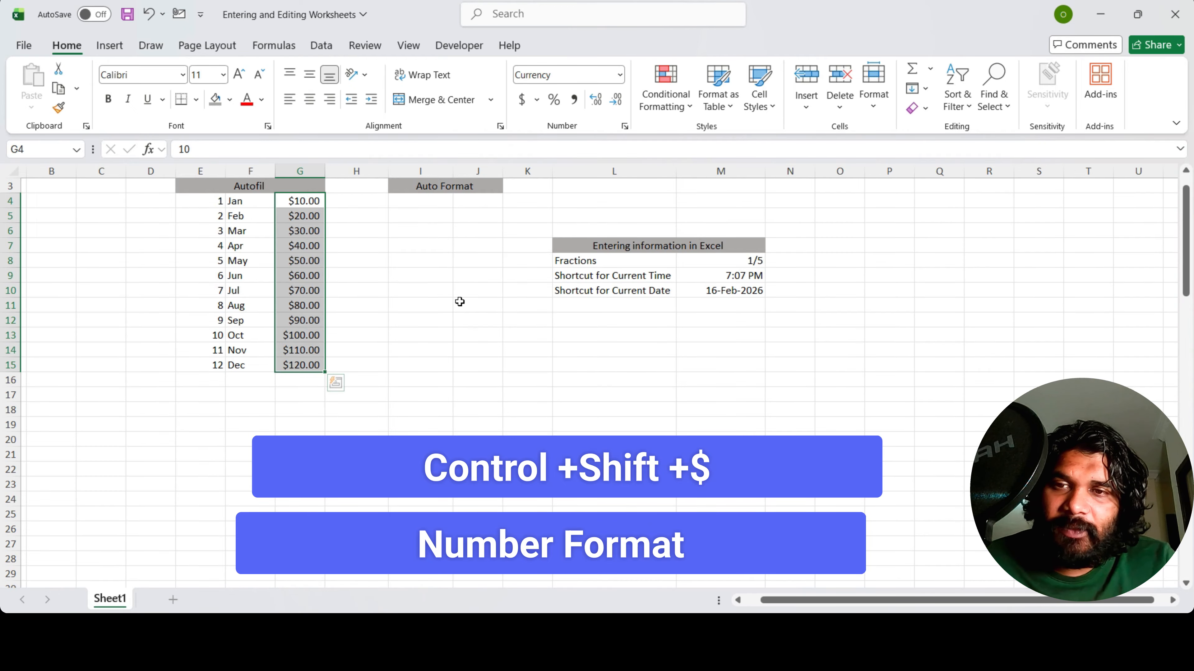
pyautogui.click(619, 74)
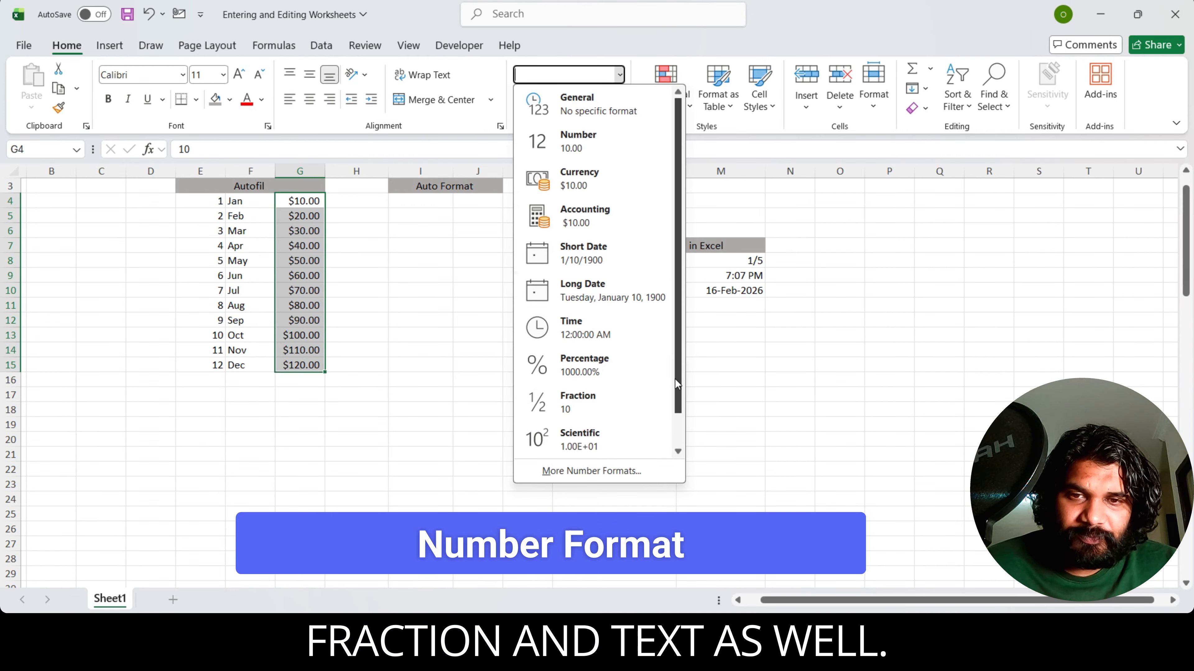
pyautogui.scroll(-1, 684, 422)
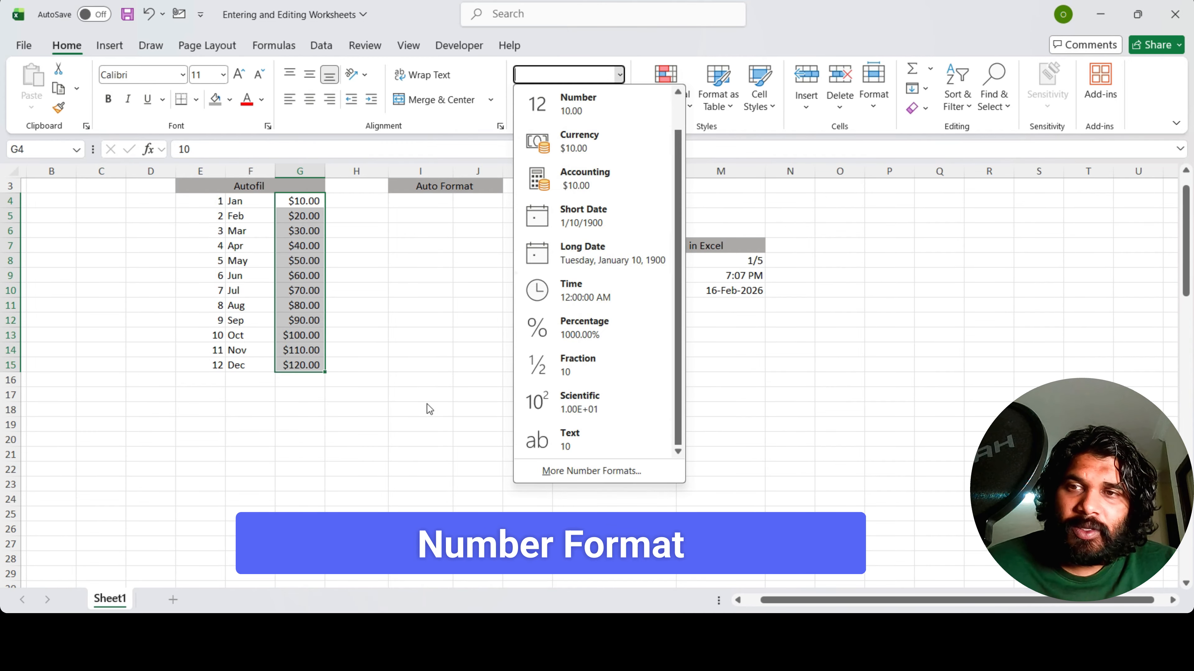
pyautogui.click(351, 256)
pyautogui.rightClick(351, 256)
pyautogui.press('Escape')
# - Format the month names in F4:F15 as Text
pyautogui.moveTo(249, 201); pyautogui.dragTo(249, 365)
pyautogui.click(619, 75)
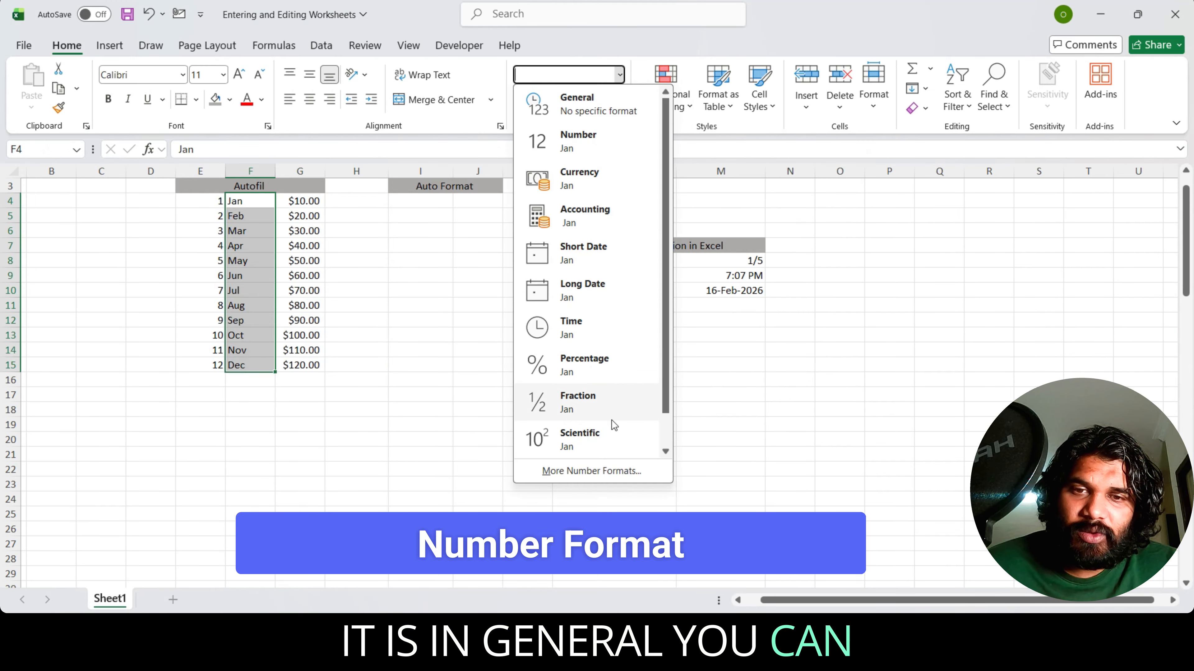
pyautogui.scroll(-1, 664, 444)
pyautogui.click(594, 439)
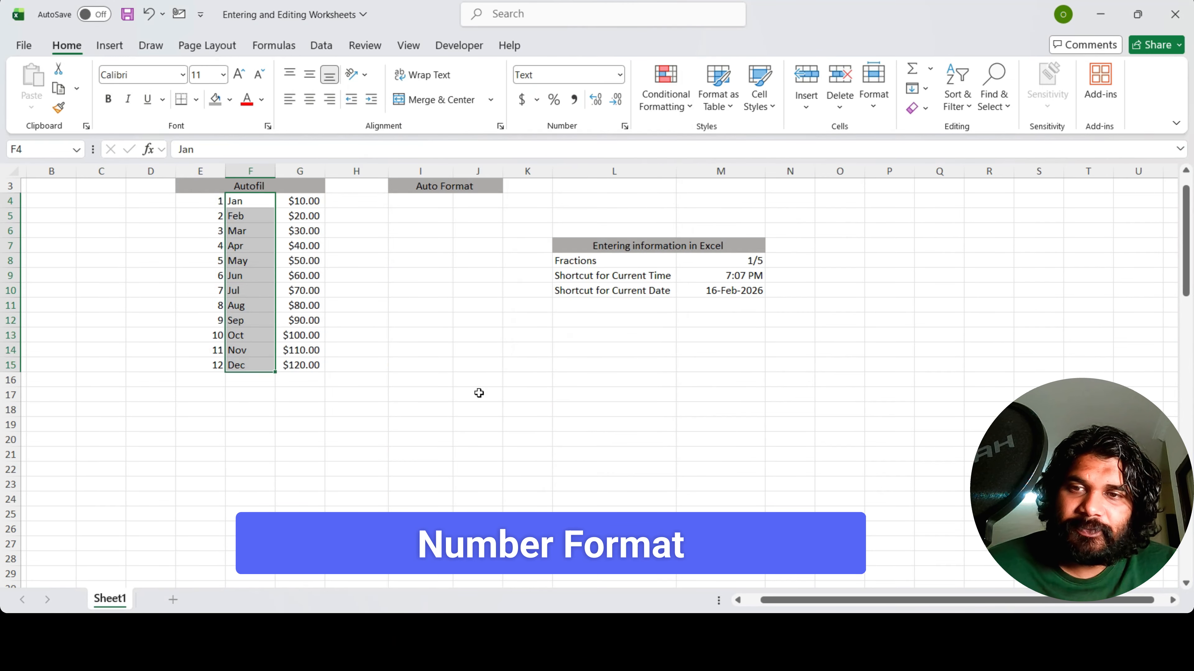
# - Set the text orientation of the months in F4:F15 to 45 degrees
pyautogui.click(624, 126)
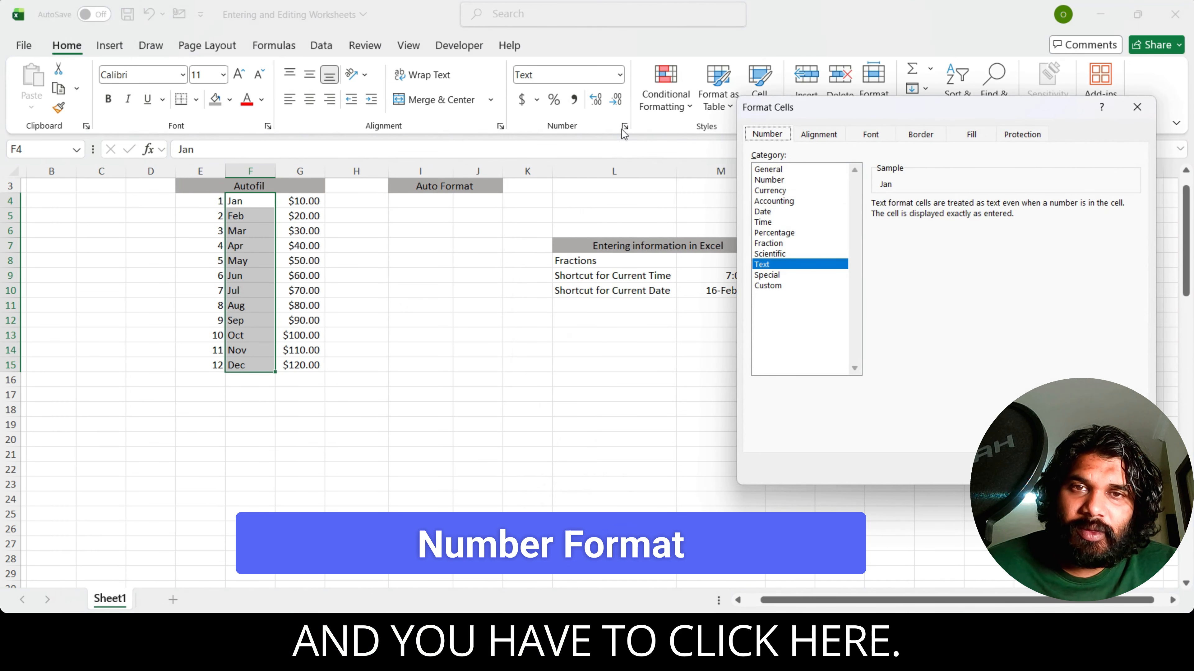
pyautogui.moveTo(807, 105); pyautogui.dragTo(775, 60)
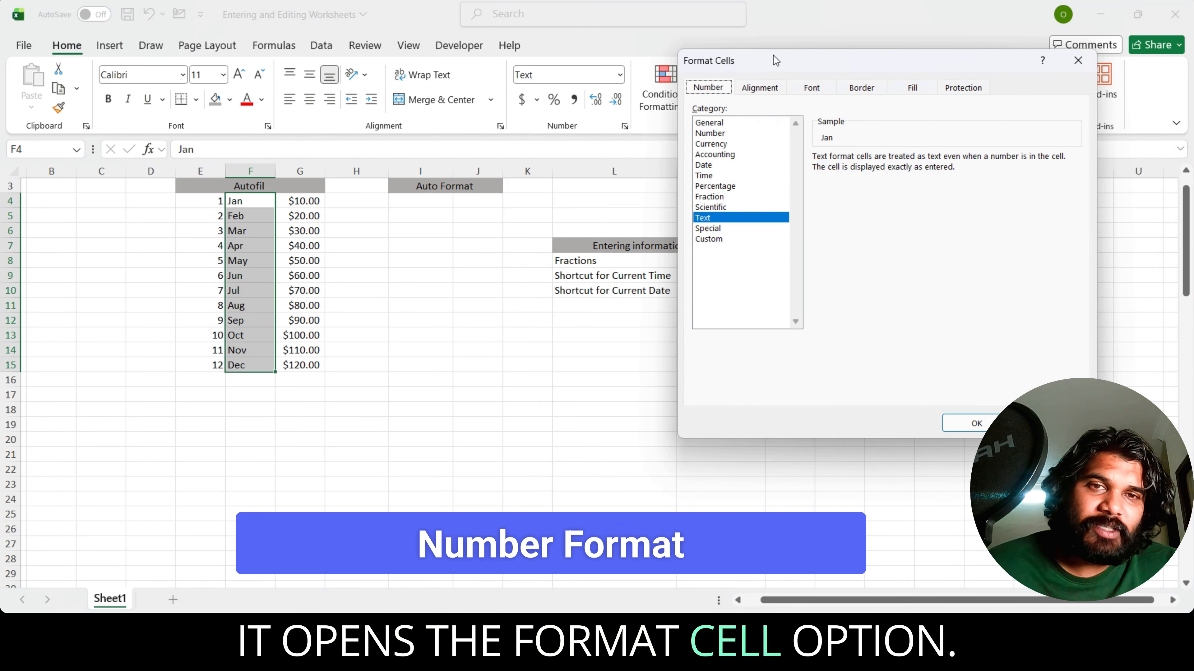
pyautogui.click(762, 87)
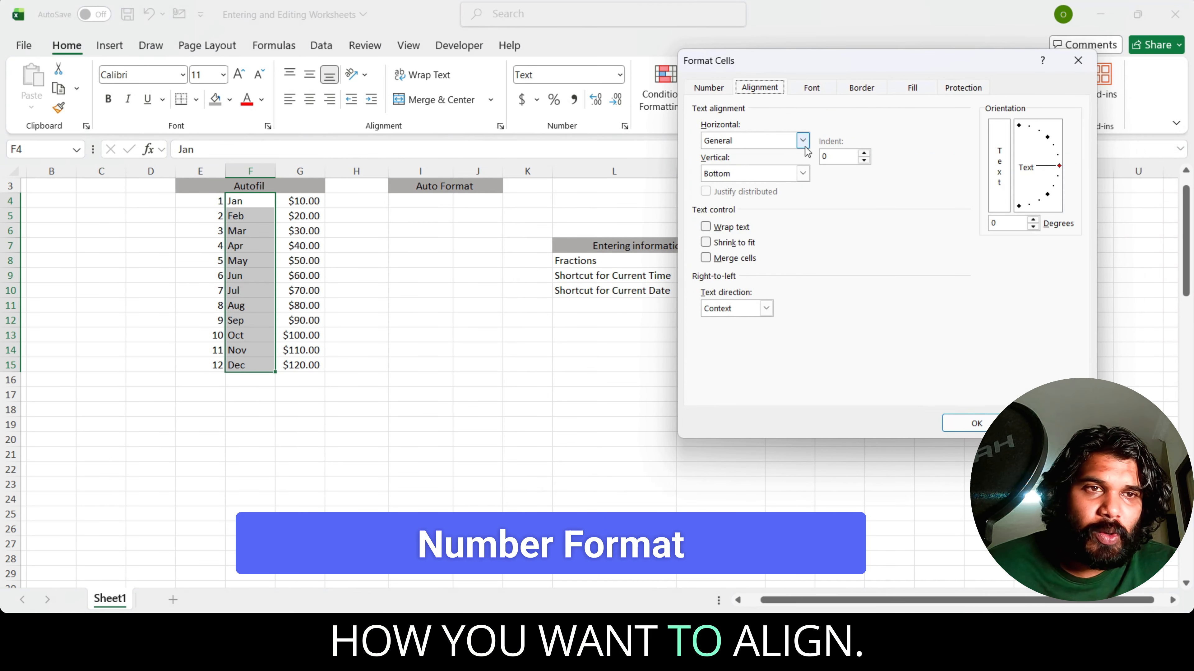
pyautogui.click(1036, 220)
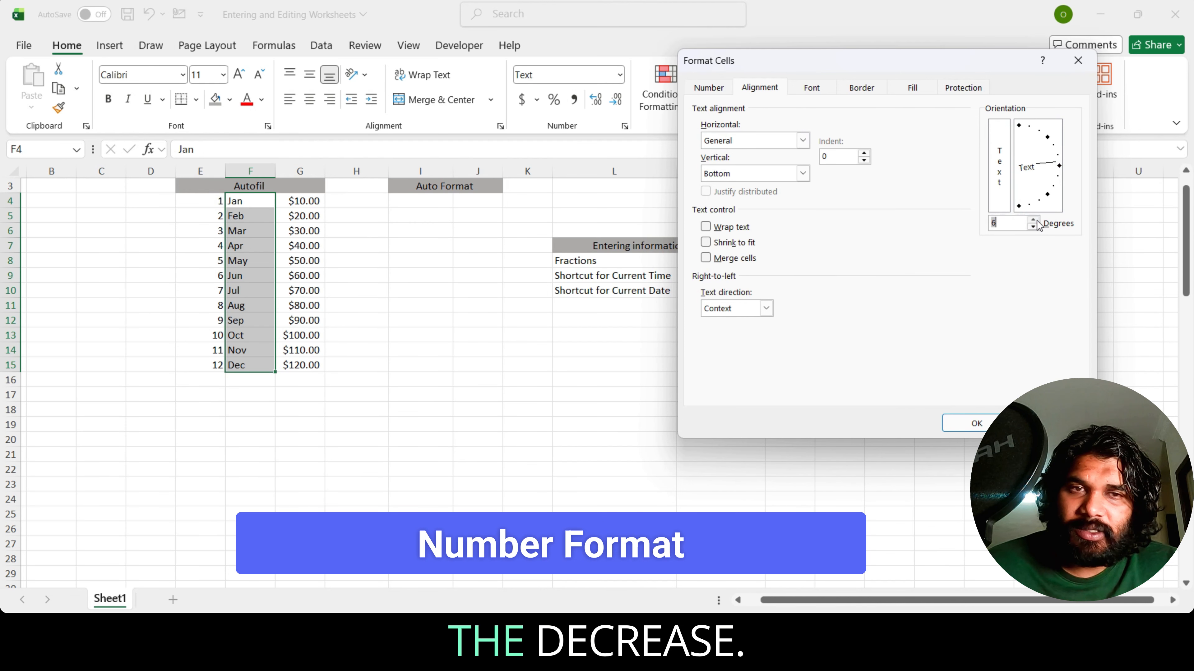
pyautogui.moveTo(1037, 221); pyautogui.dragTo(1037, 221)
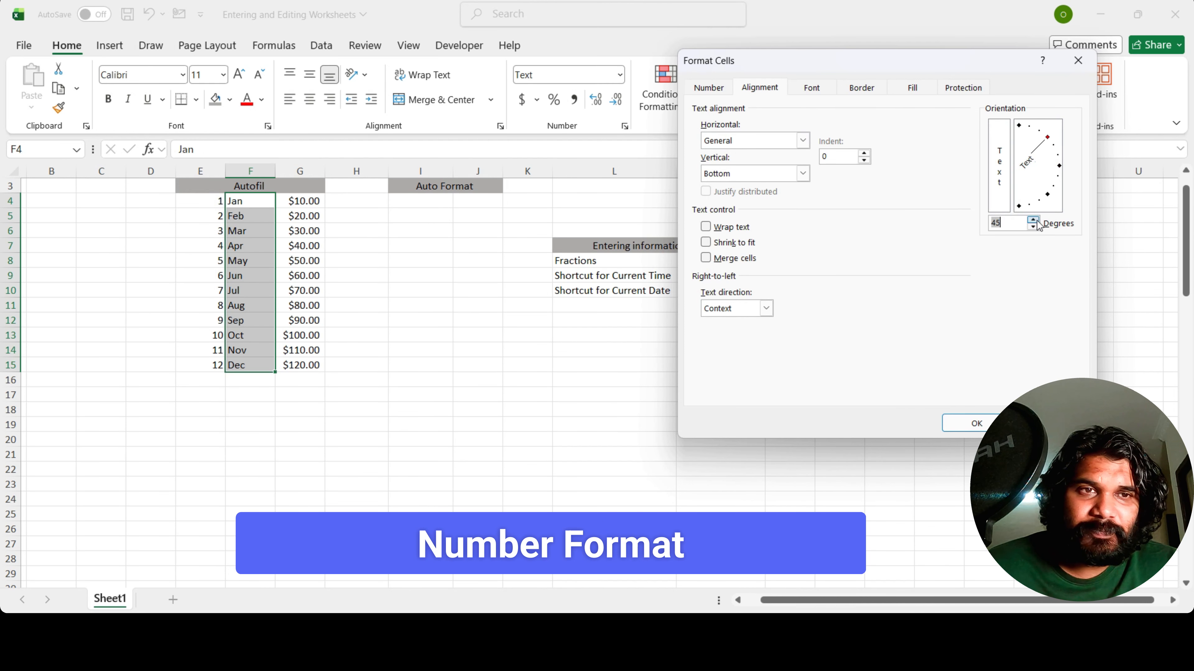
pyautogui.click(976, 423)
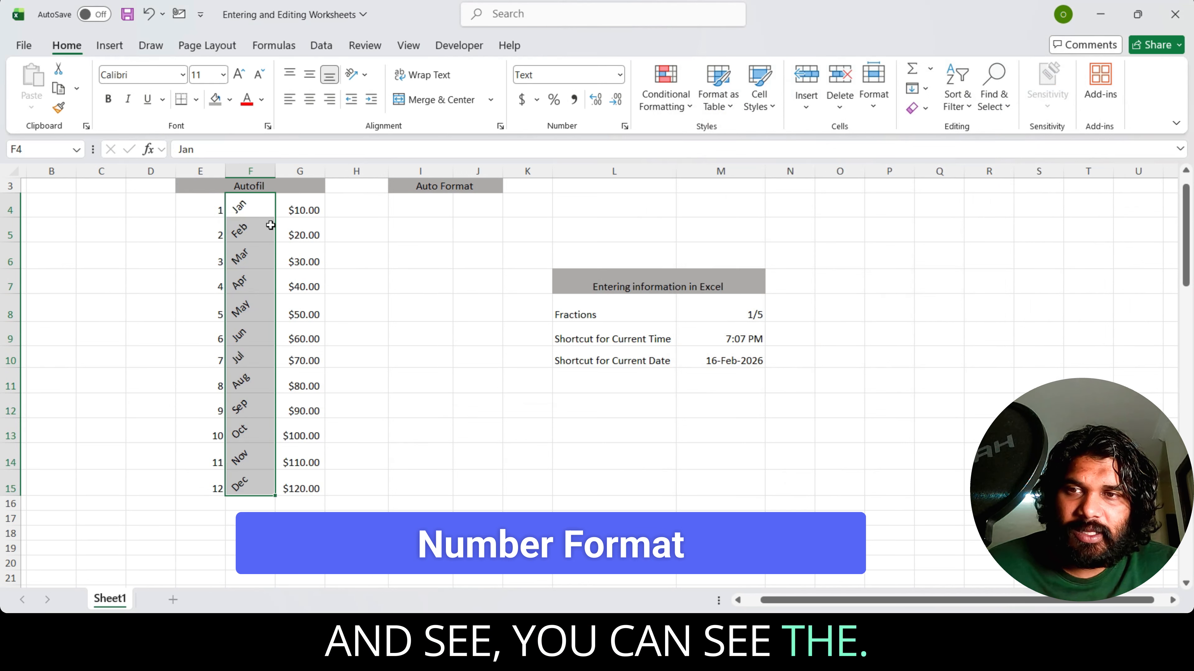
# - Rotate the month names in F4:F15 to a text orientation of 90 degrees
pyautogui.moveTo(253, 209); pyautogui.dragTo(251, 491)
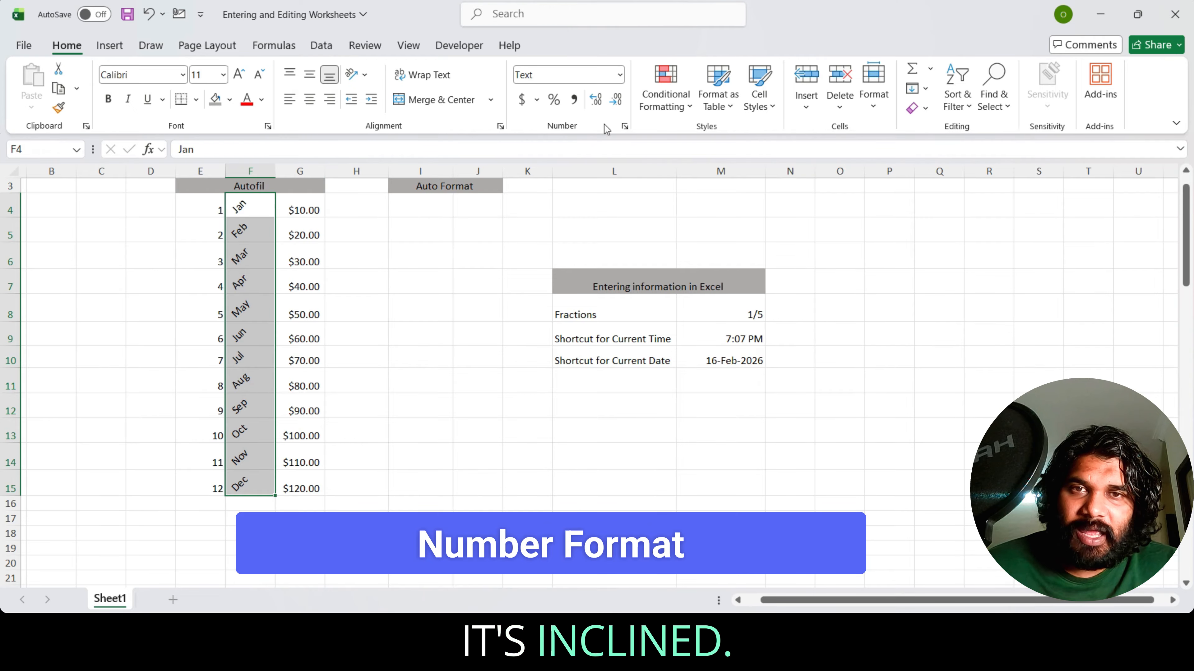
pyautogui.click(624, 126)
pyautogui.click(774, 90)
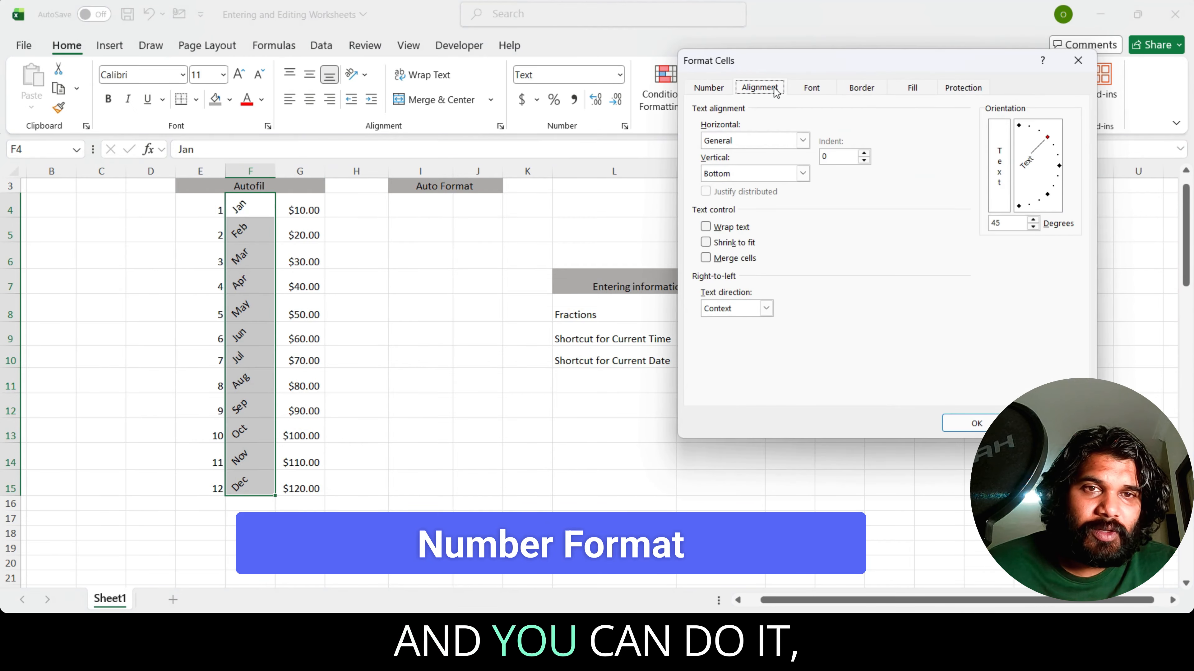
pyautogui.click(1033, 220)
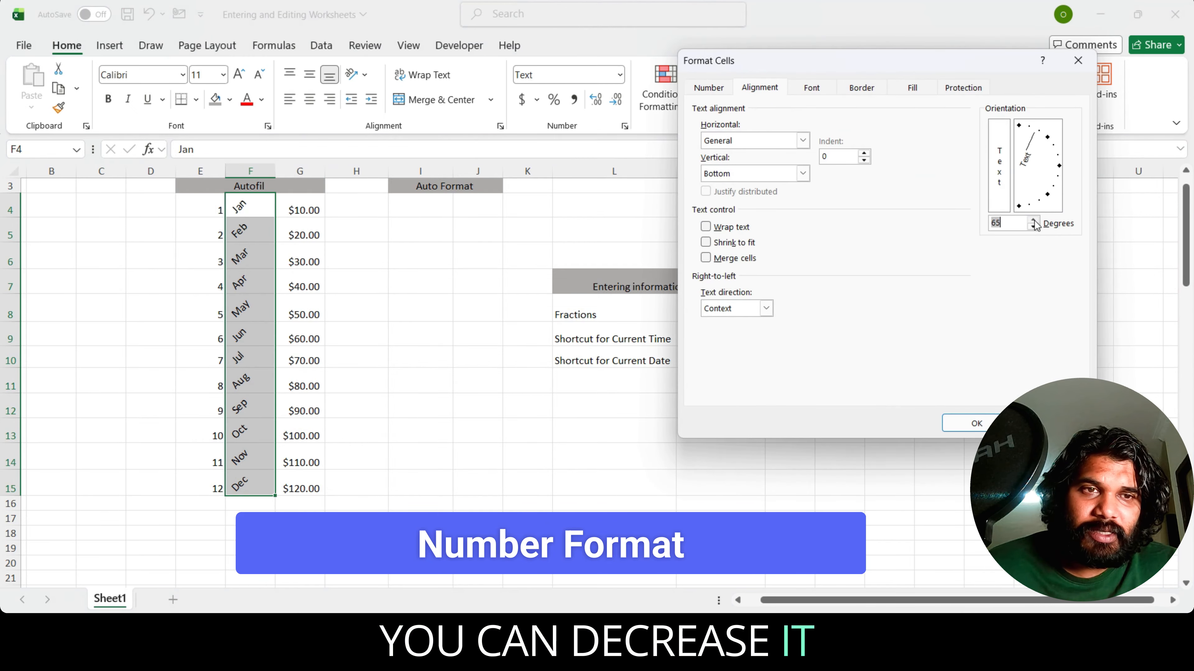
pyautogui.click(1033, 220)
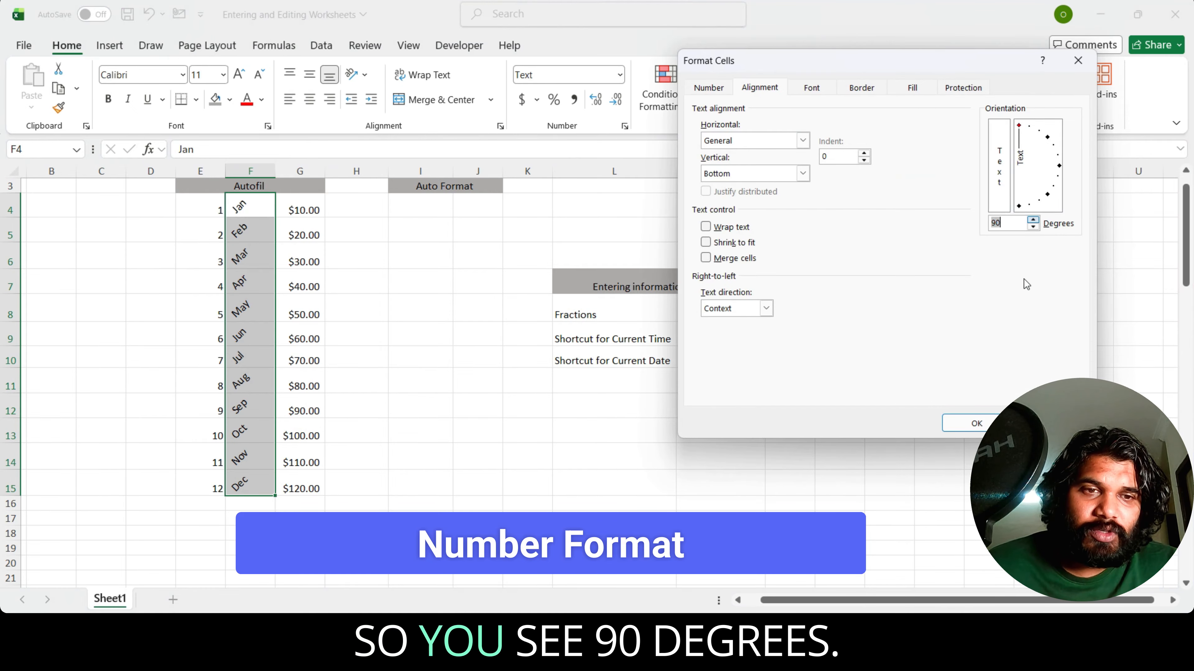
pyautogui.click(977, 423)
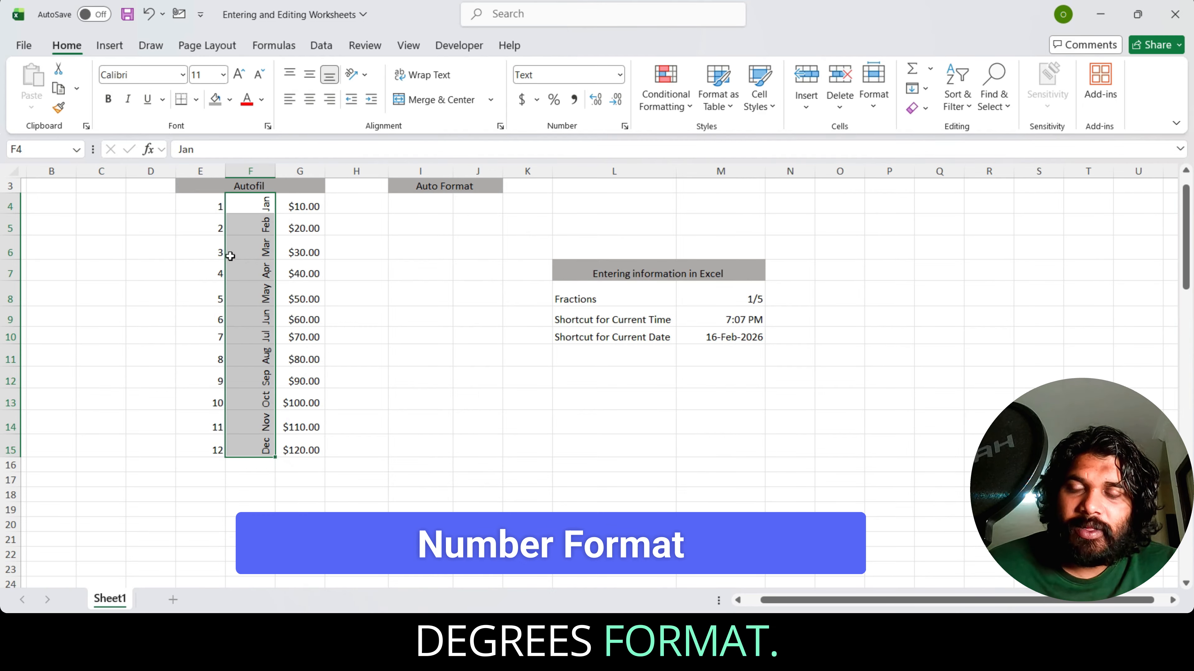
# - Try the ADLaM Display font at size 48 on the month names in F4:F15, then undo it
pyautogui.click(250, 337)
pyautogui.moveTo(261, 206); pyautogui.dragTo(255, 454)
pyautogui.click(625, 126)
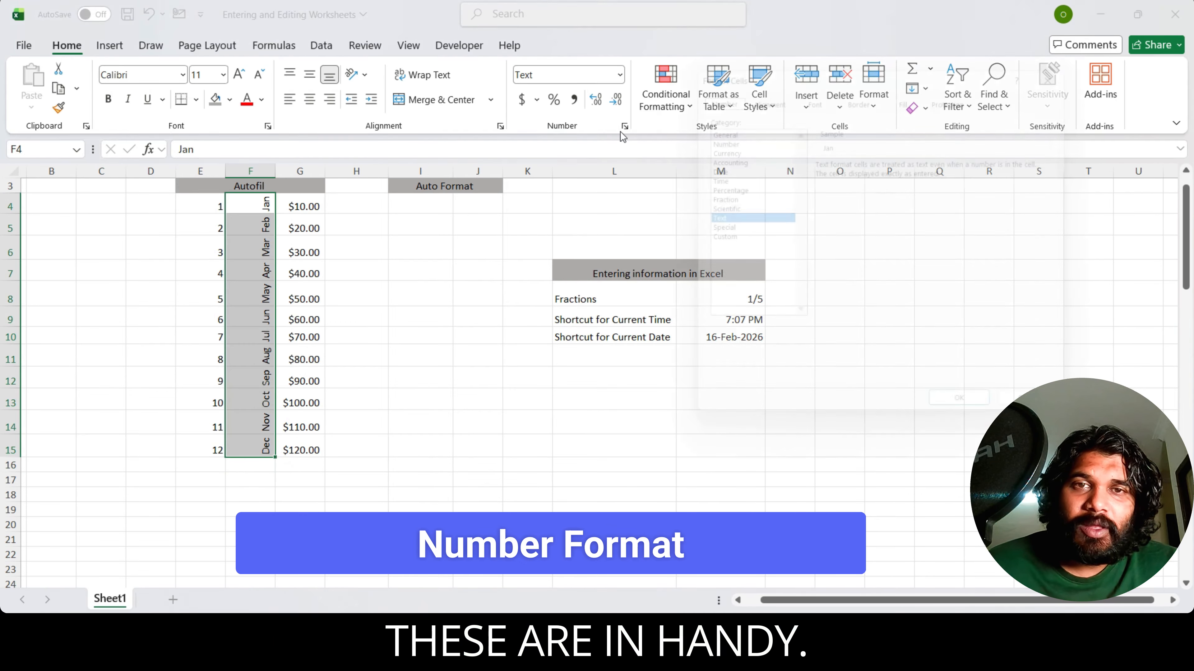
pyautogui.click(812, 88)
pyautogui.click(733, 181)
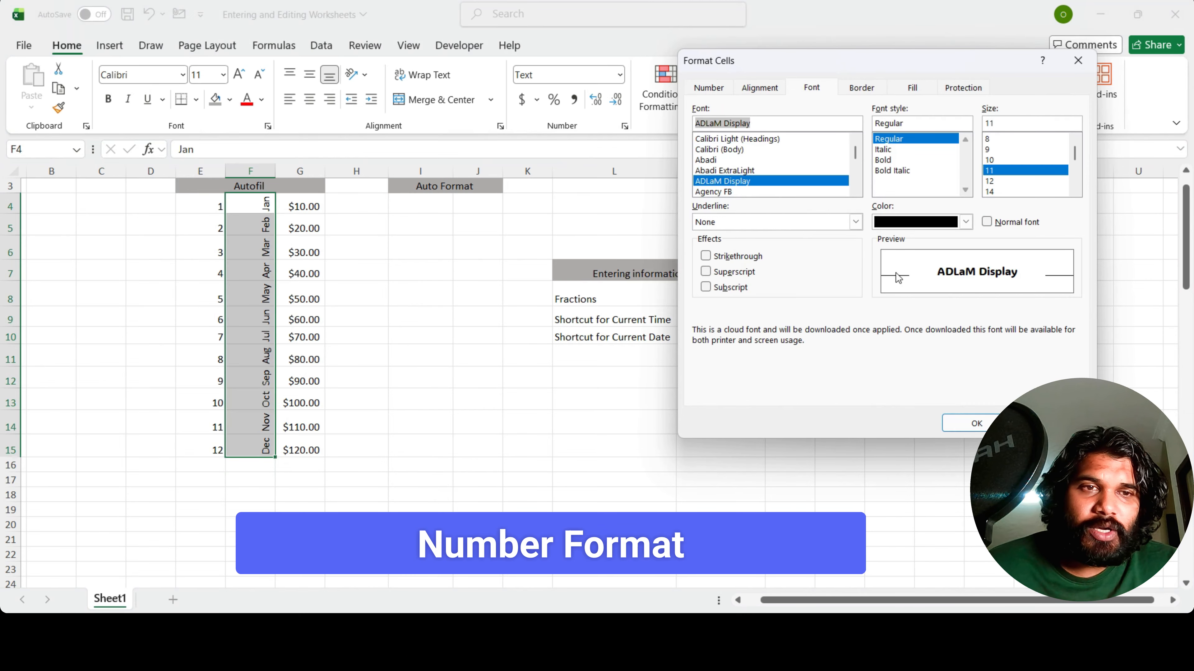
pyautogui.click(1014, 190)
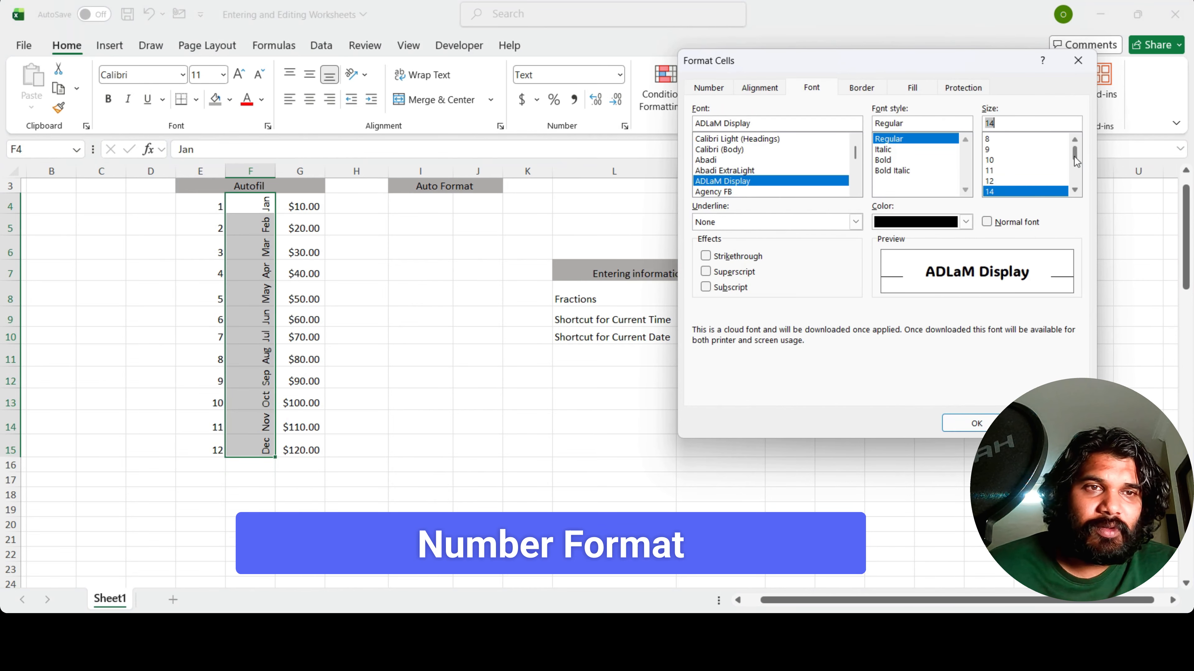
pyautogui.click(1058, 181)
pyautogui.click(968, 424)
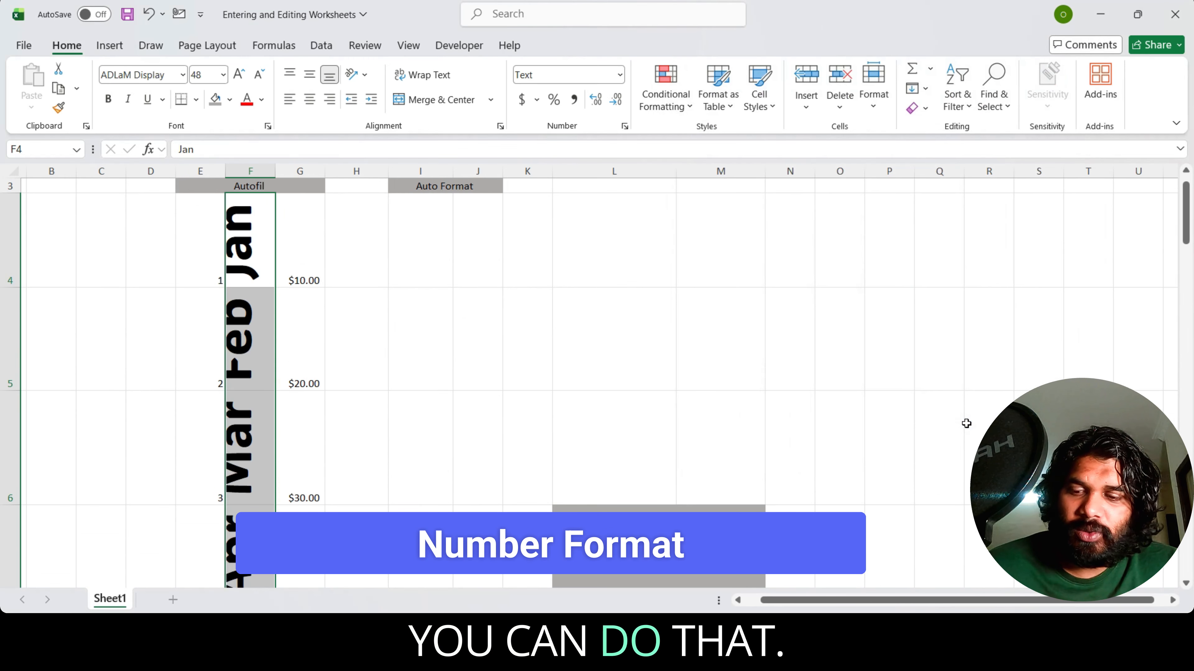
pyautogui.hotkey('ctrl', 'z')
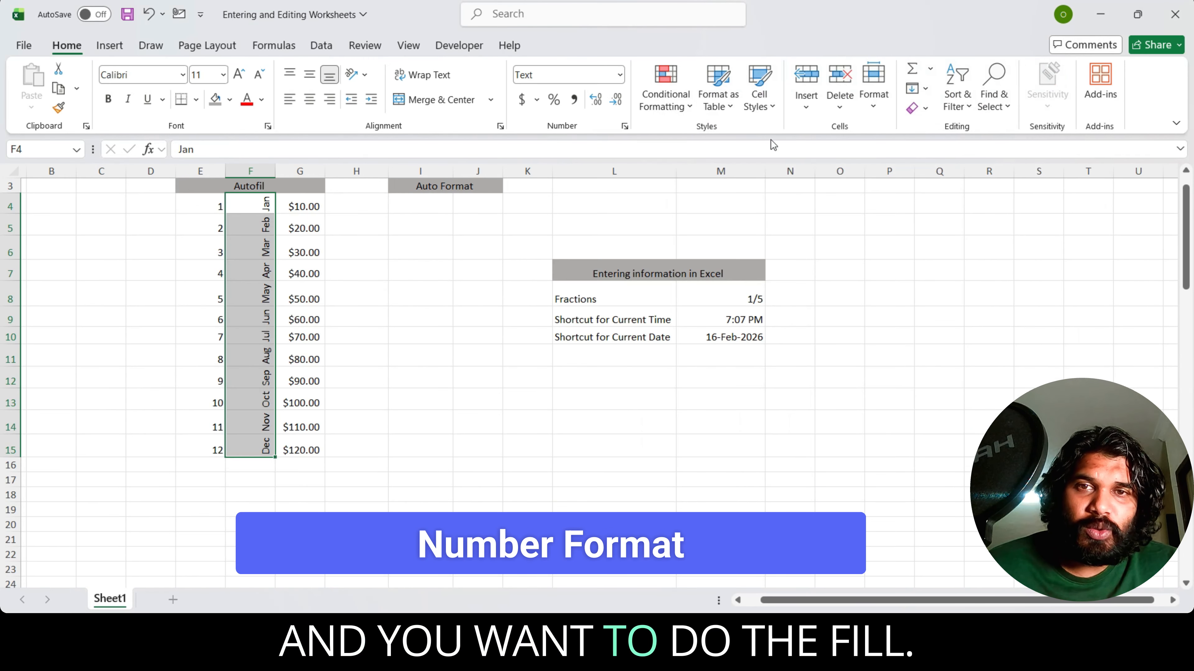
# - Fill the month cells F4:F15 with a light blue background color
pyautogui.click(624, 127)
pyautogui.click(912, 88)
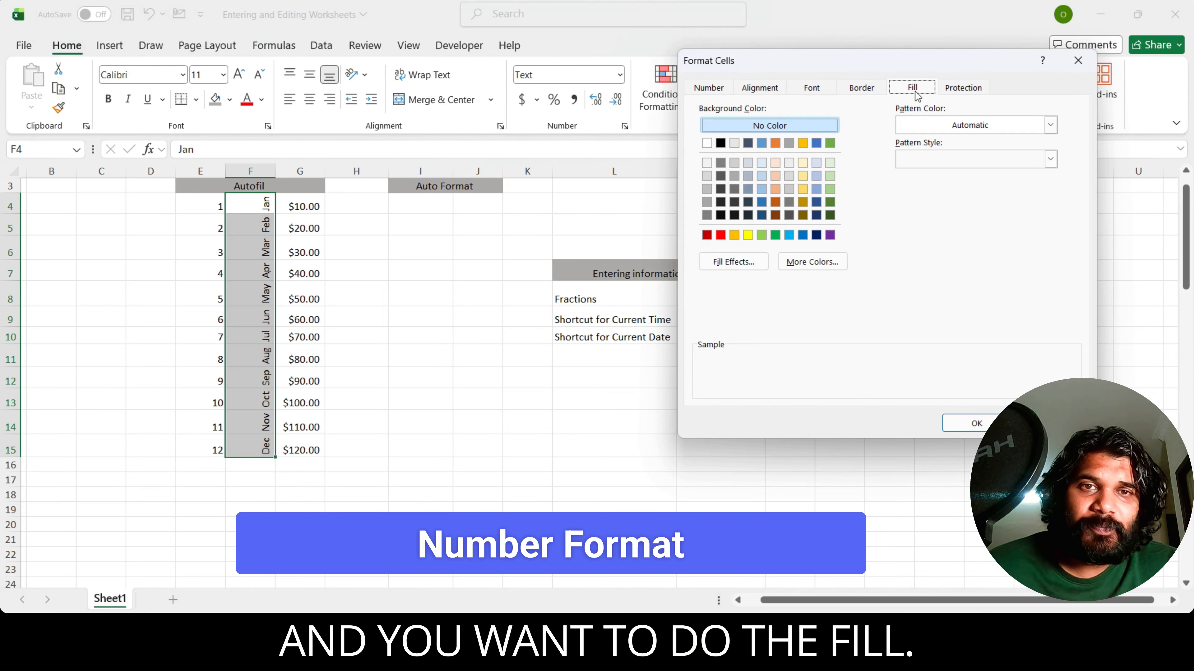
pyautogui.click(762, 189)
pyautogui.click(977, 423)
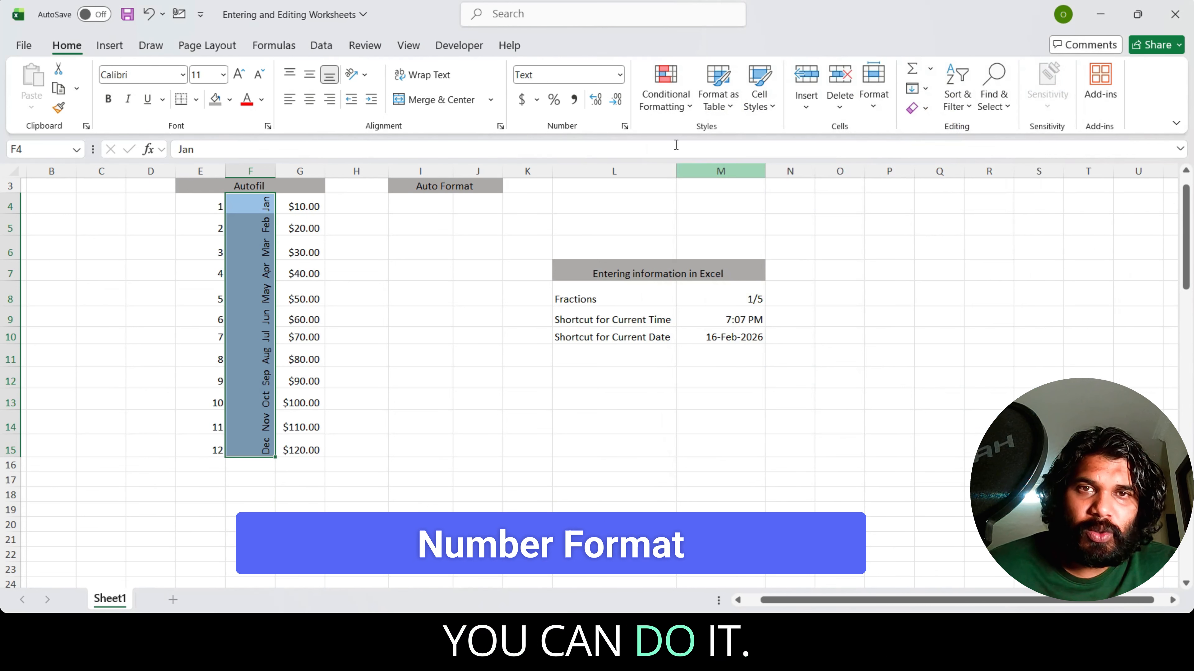
# - Check the cell protection options and number categories for F4:F15 without changing anything
pyautogui.click(625, 127)
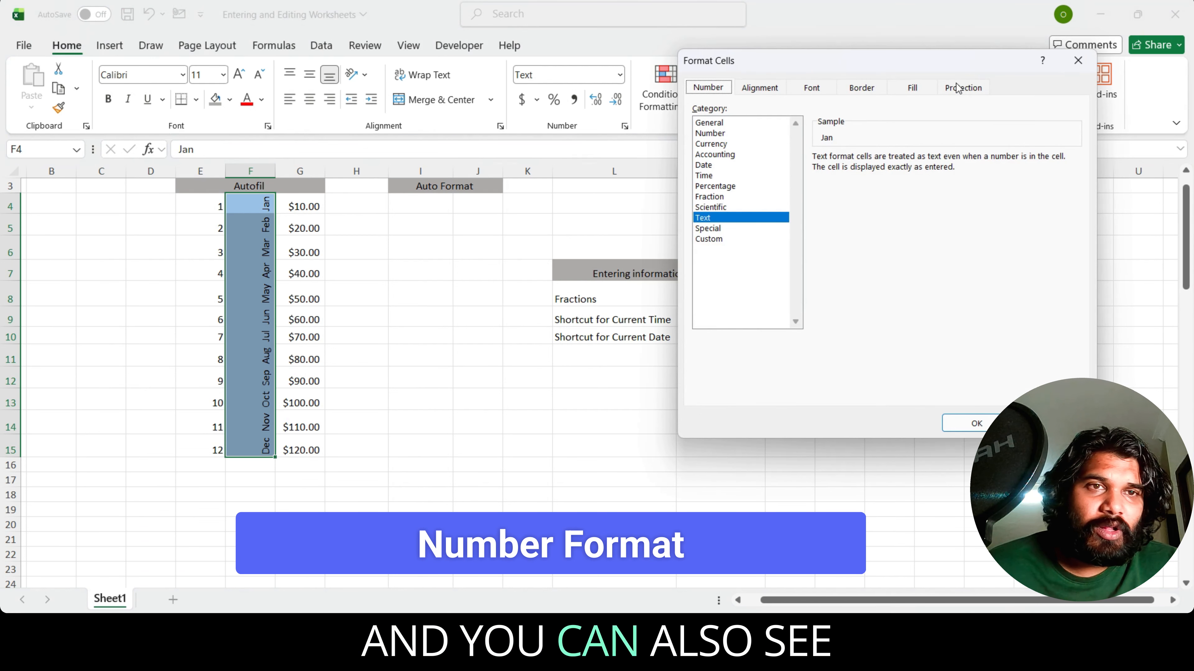
pyautogui.click(963, 87)
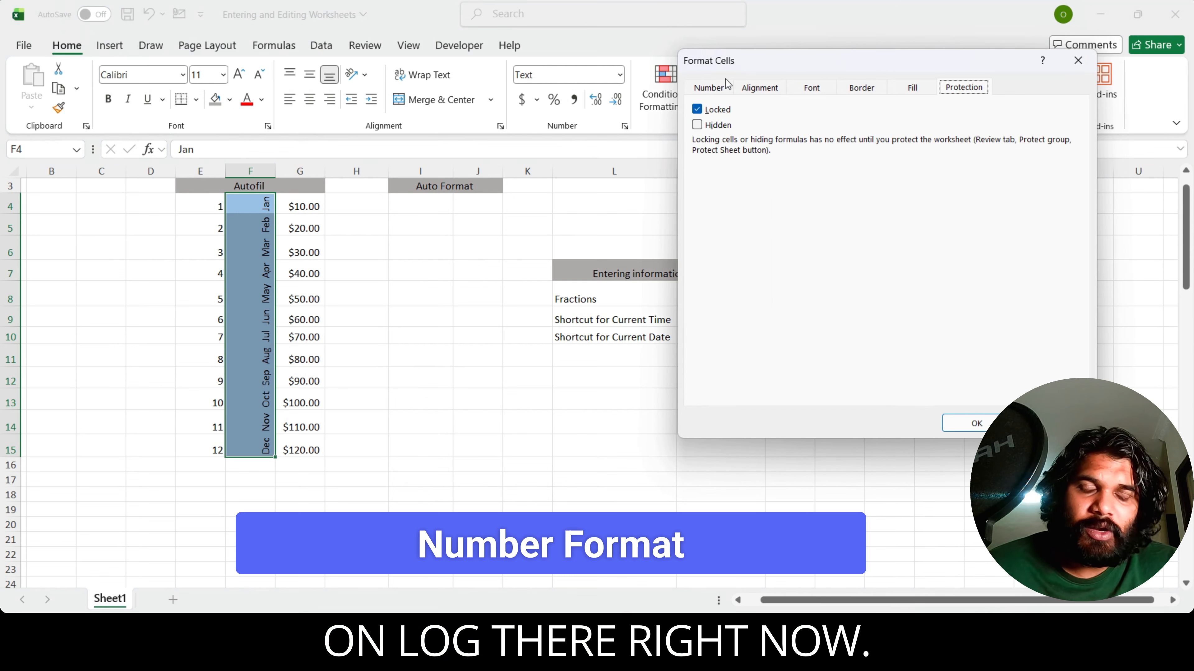
pyautogui.click(720, 93)
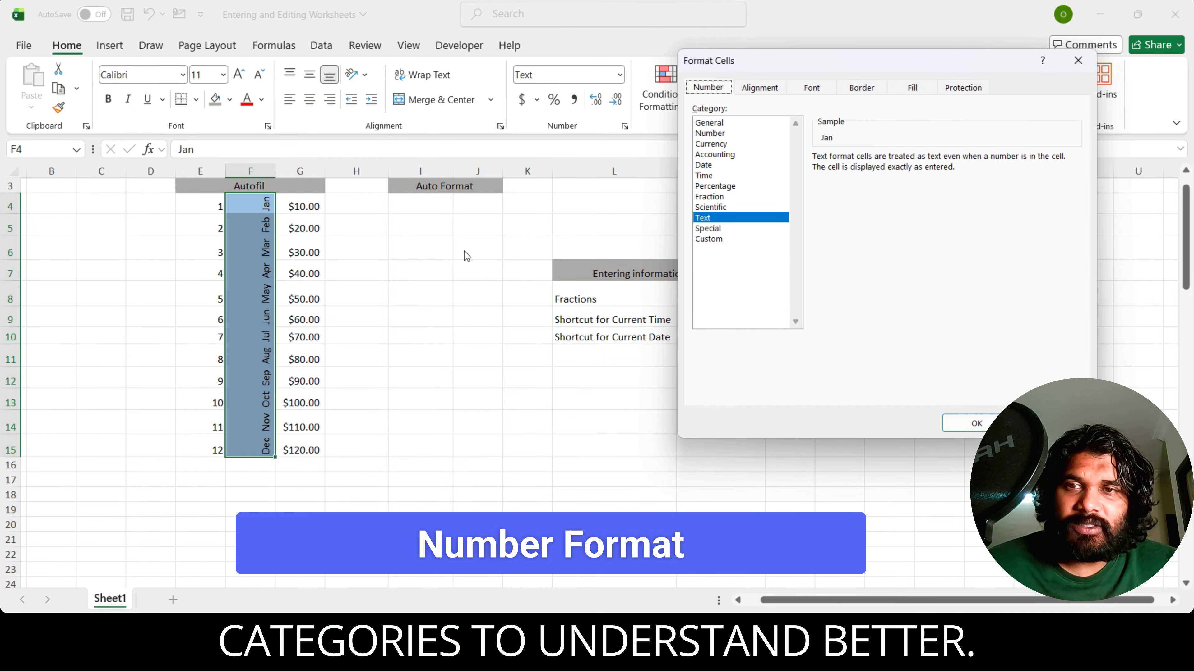
pyautogui.press('Escape')
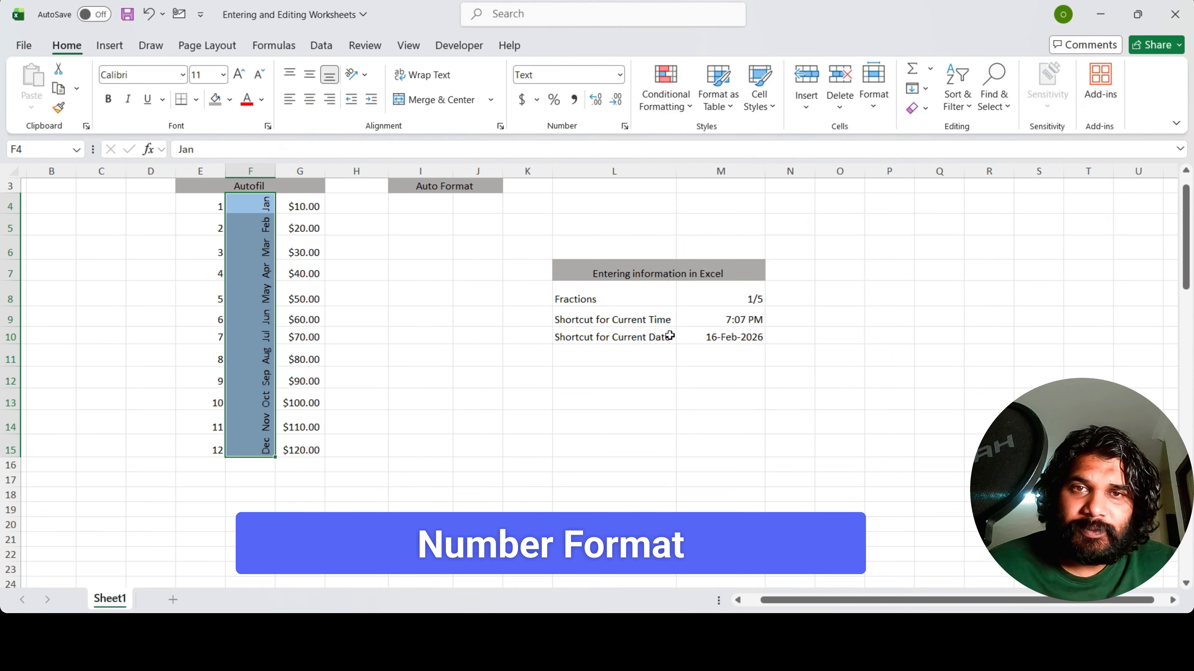
# - Enter a sentence in I6 reading "My name is", the trainer's name, and "I am training Excel for students"
pyautogui.click(436, 248)
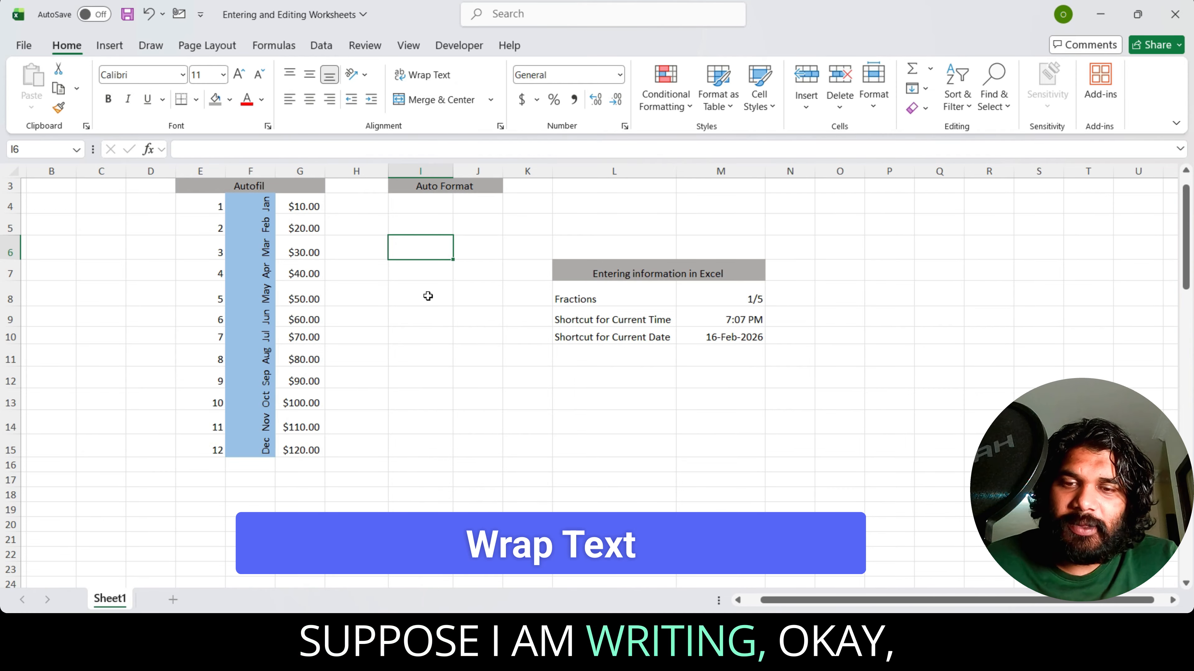
pyautogui.write('My')
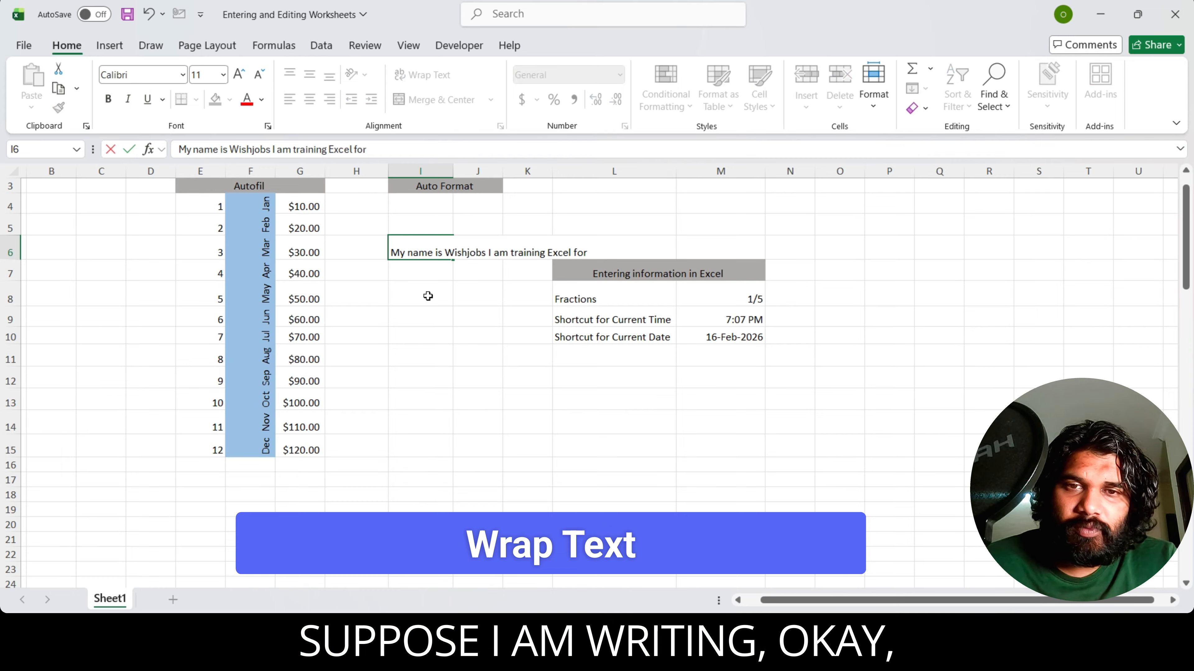
pyautogui.hotkey('ctrl', 'Return')
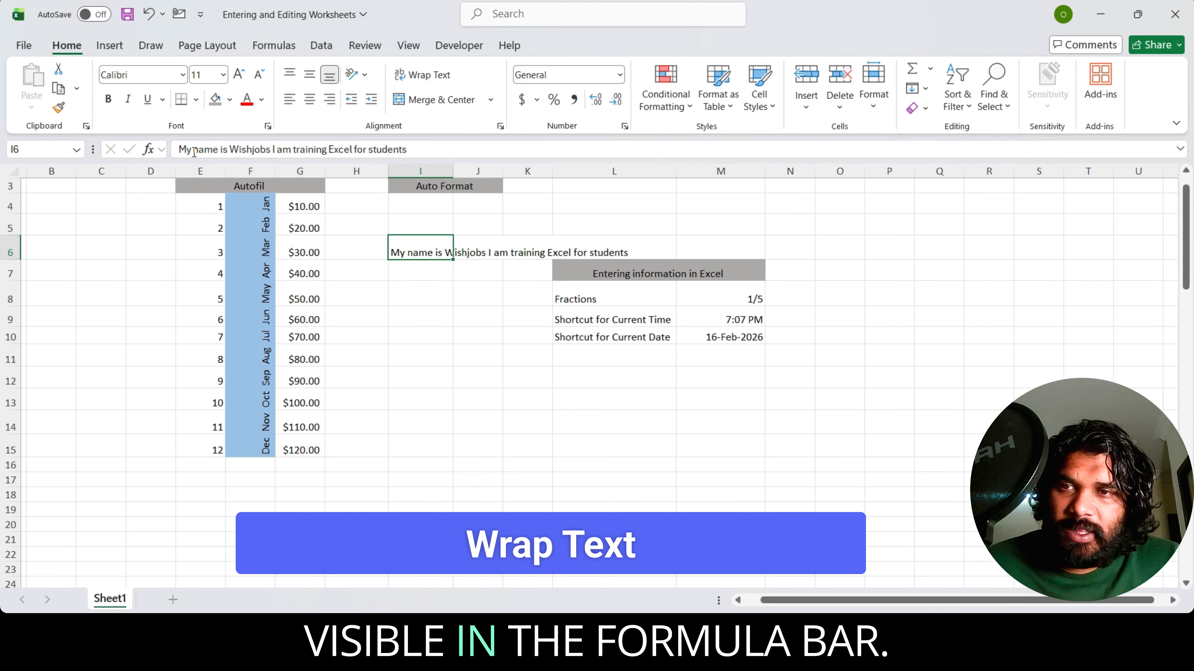
pyautogui.moveTo(178, 149); pyautogui.dragTo(409, 150)
pyautogui.click(423, 275)
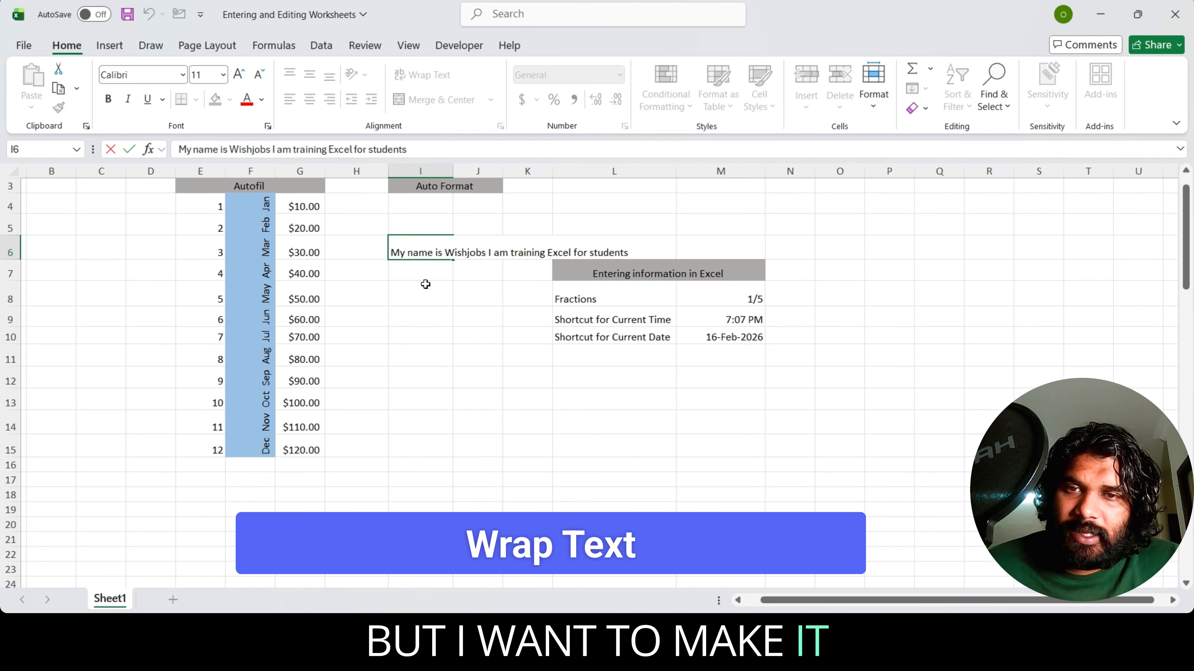
# - Wrap the sentence in I6 within its cell and widen column I
pyautogui.click(423, 249)
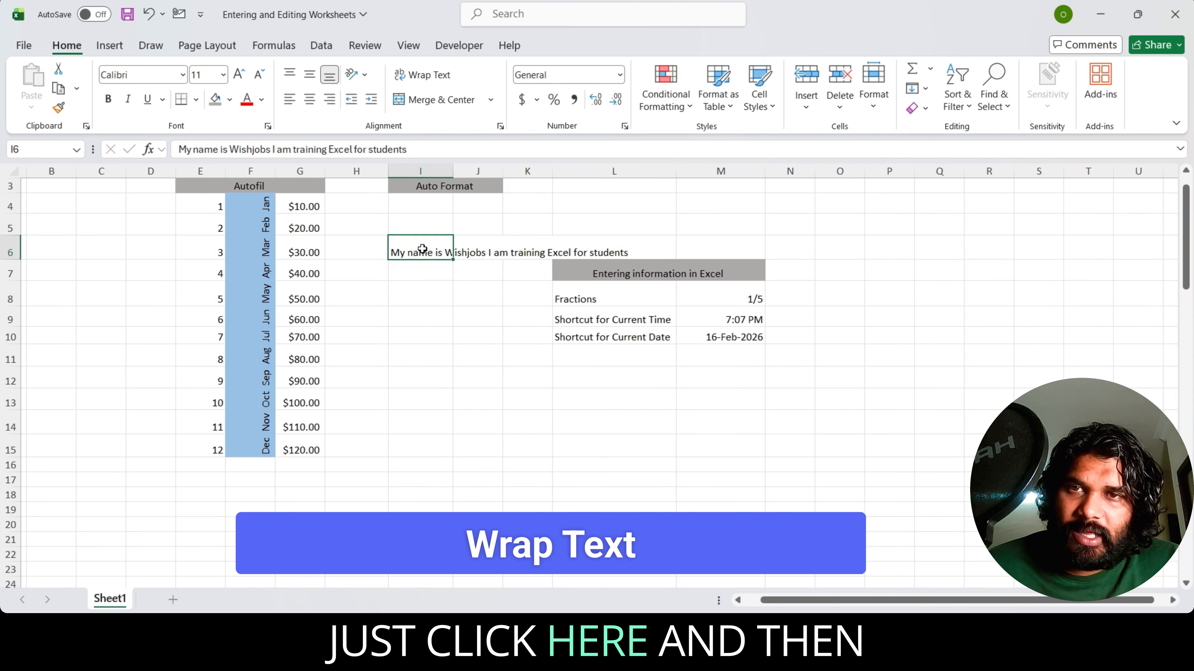
pyautogui.click(424, 76)
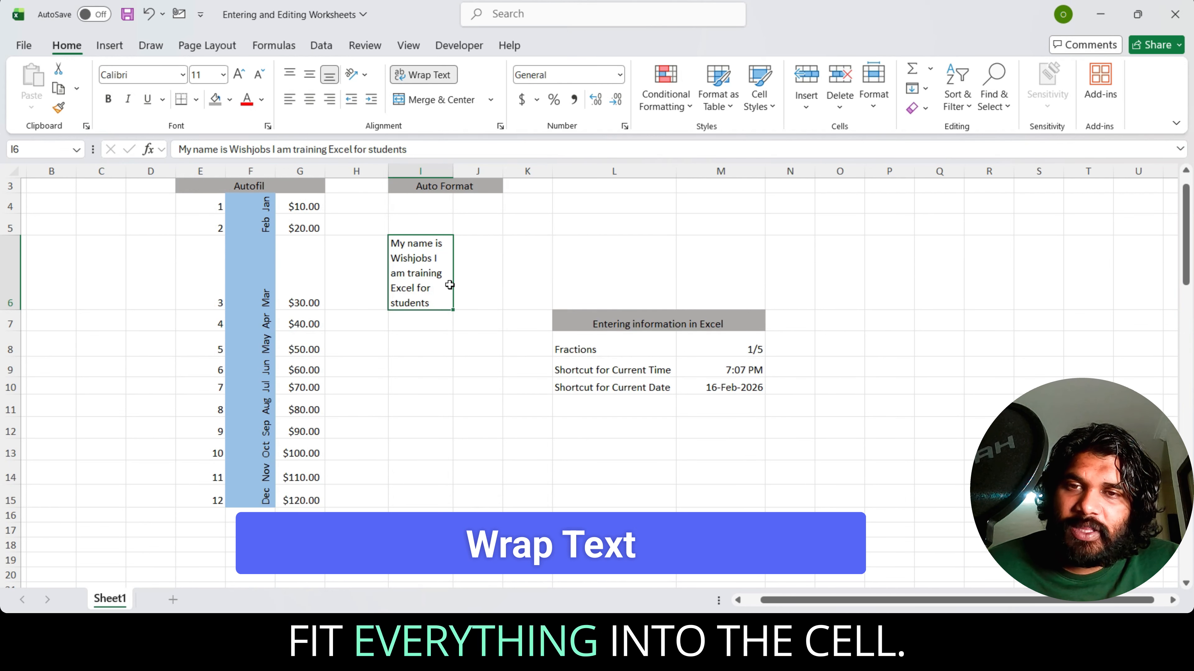
pyautogui.moveTo(452, 173); pyautogui.dragTo(507, 172)
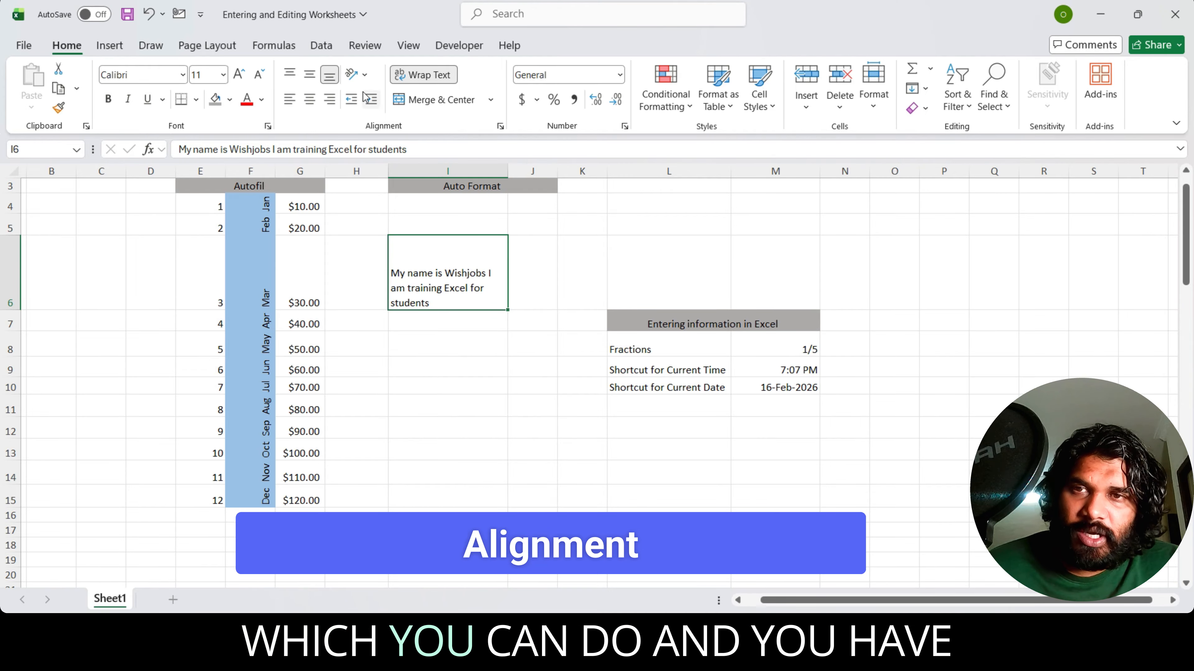
# - Try top, middle and bottom alignment on I6, along with centered and left horizontal alignment
pyautogui.click(288, 78)
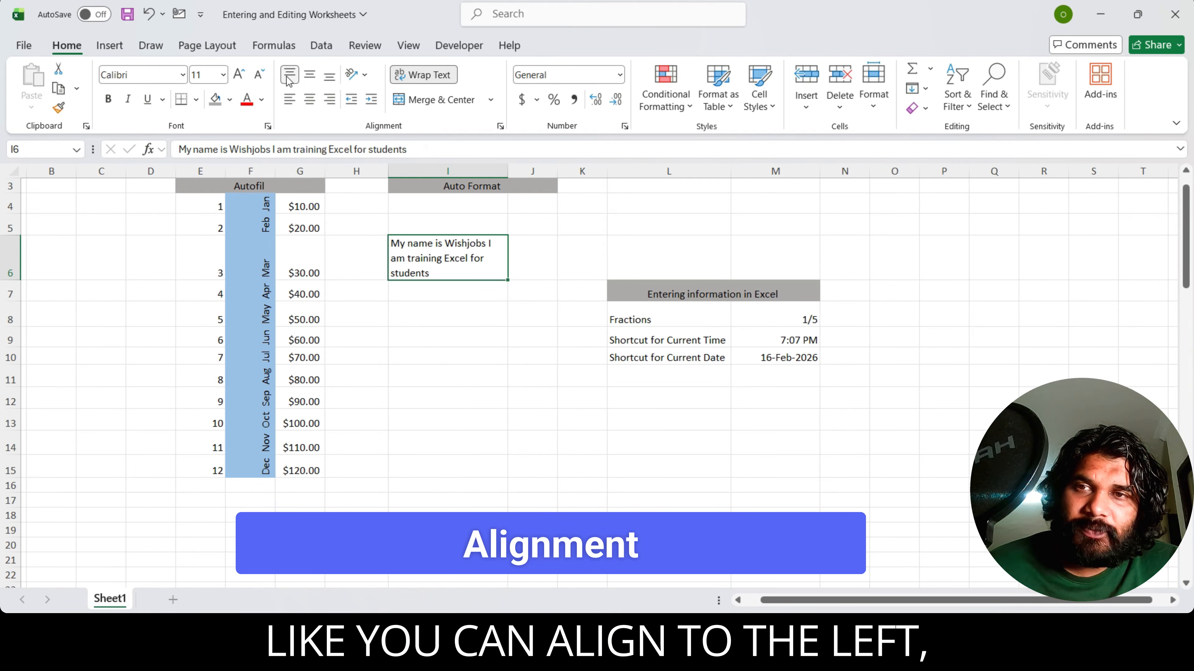
pyautogui.click(309, 76)
pyautogui.click(328, 76)
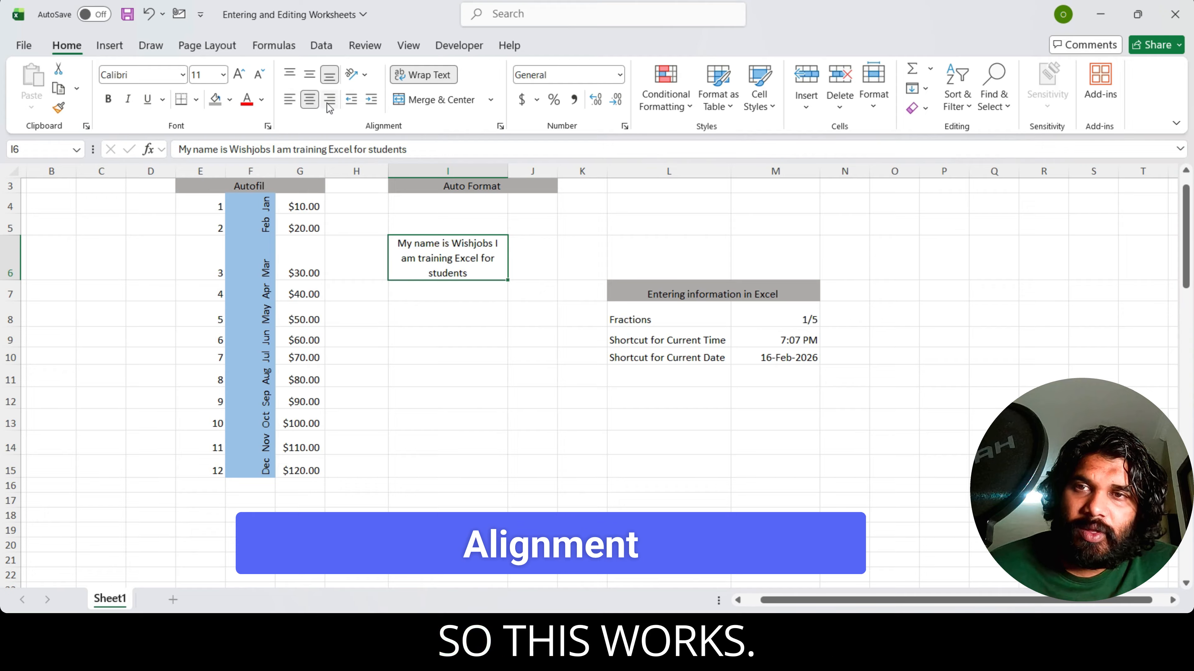
pyautogui.click(307, 101)
pyautogui.click(289, 99)
# - Try the Angle Clockwise orientation on the text in I6, then undo it
pyautogui.click(356, 74)
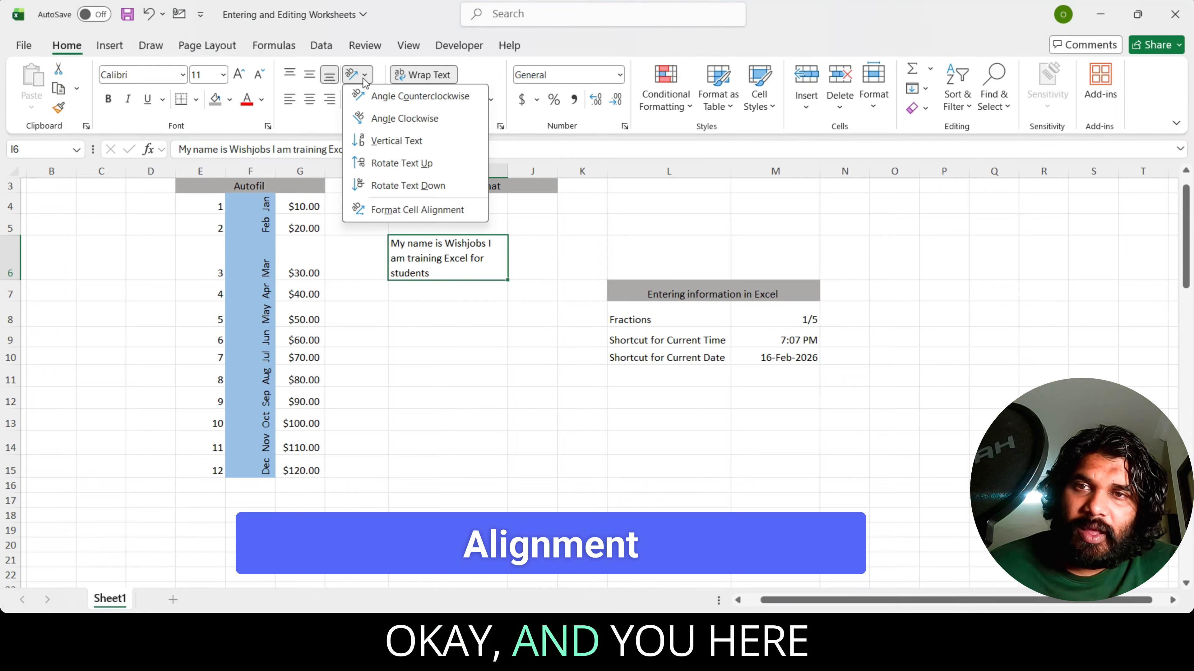
pyautogui.click(379, 72)
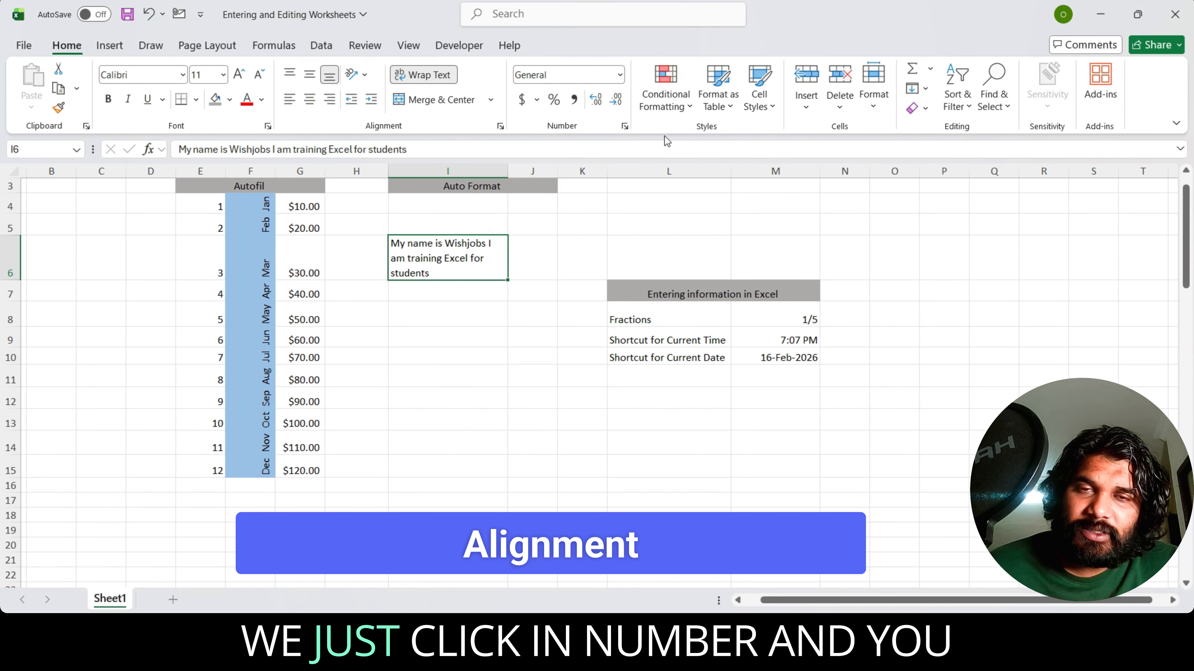
pyautogui.click(624, 126)
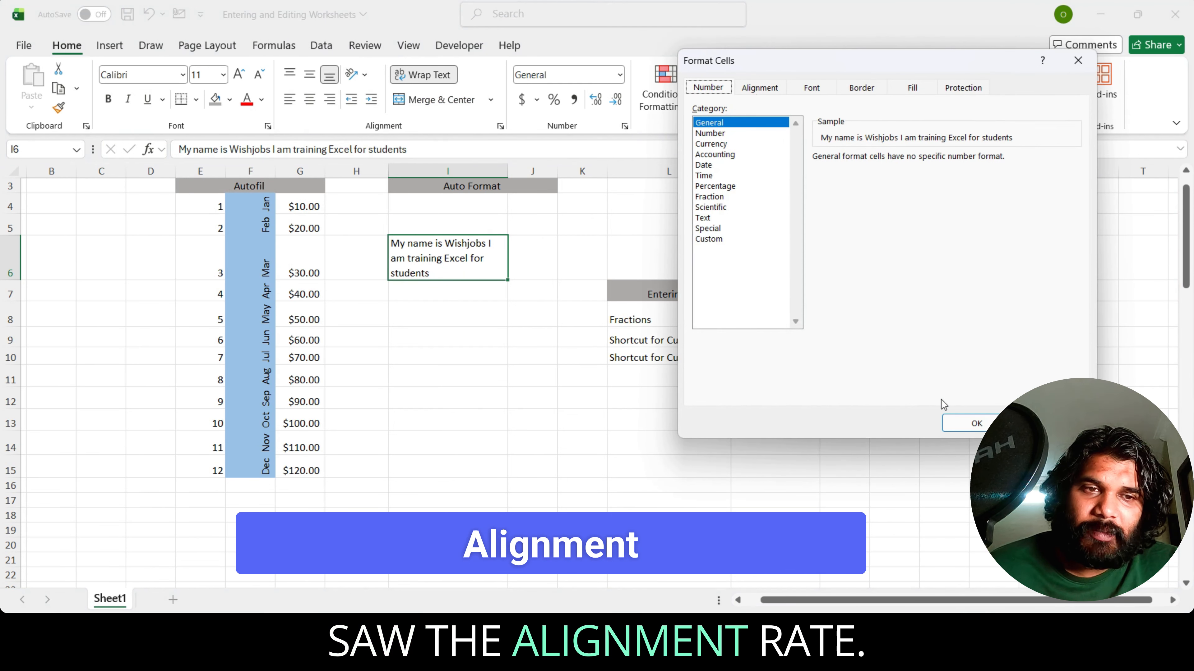
pyautogui.click(968, 423)
pyautogui.click(357, 74)
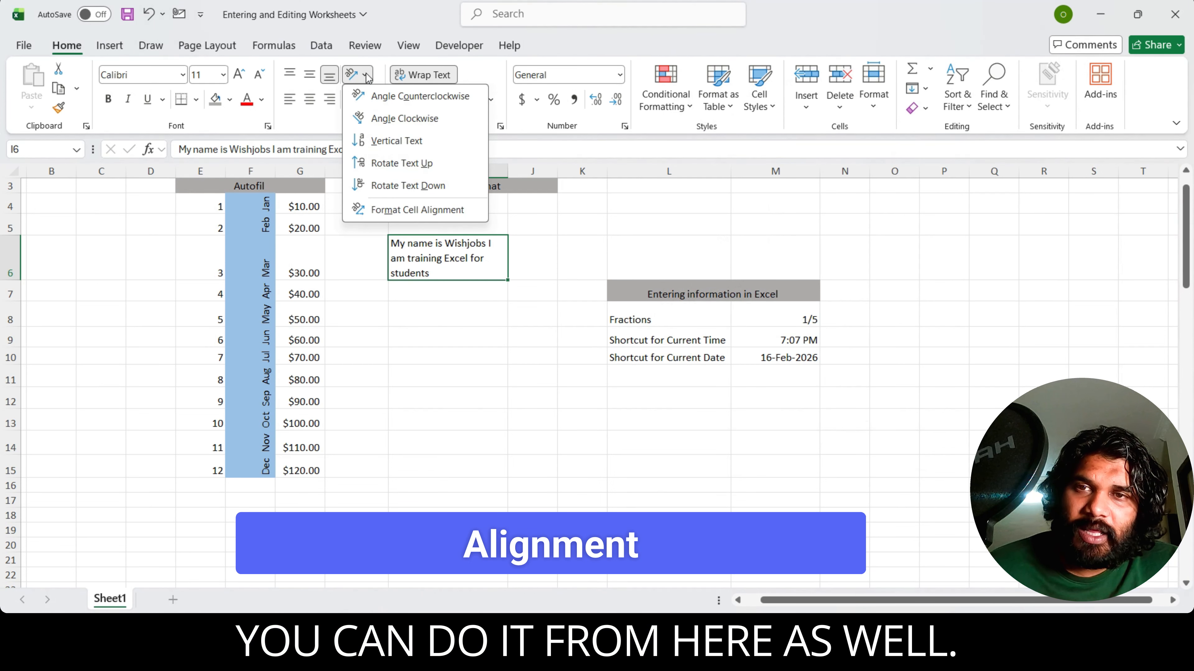
pyautogui.click(380, 117)
pyautogui.hotkey('ctrl', 'z')
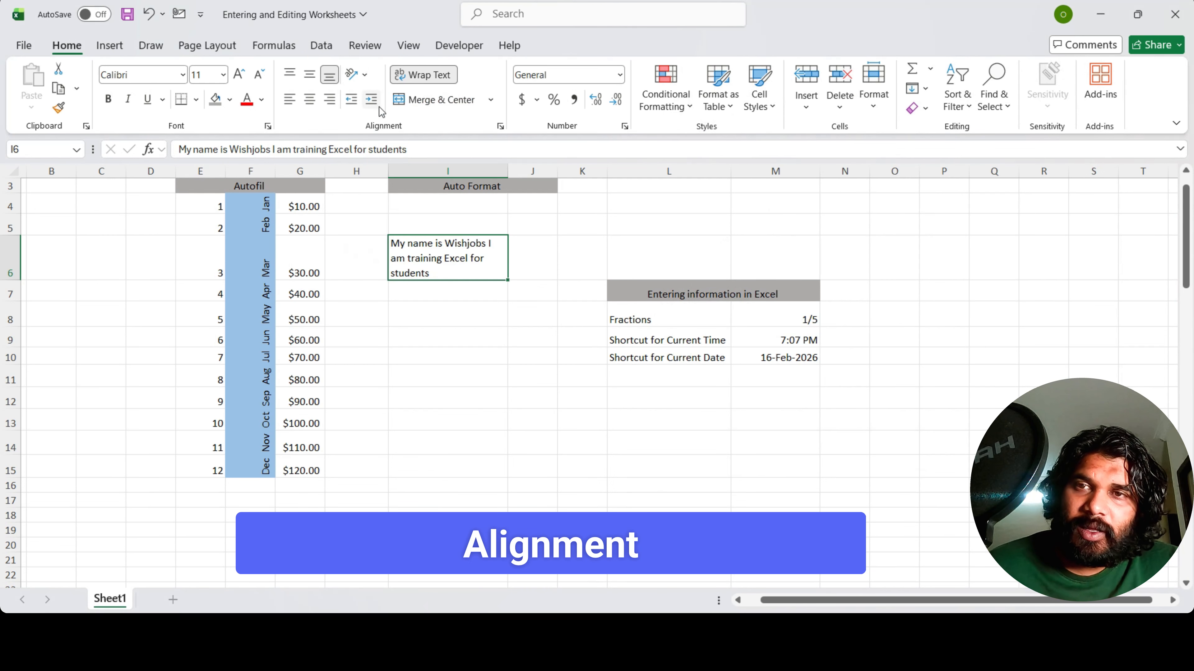
# - Try the Rotate Text Down orientation on the text in I6, then undo it
pyautogui.click(357, 73)
pyautogui.click(403, 187)
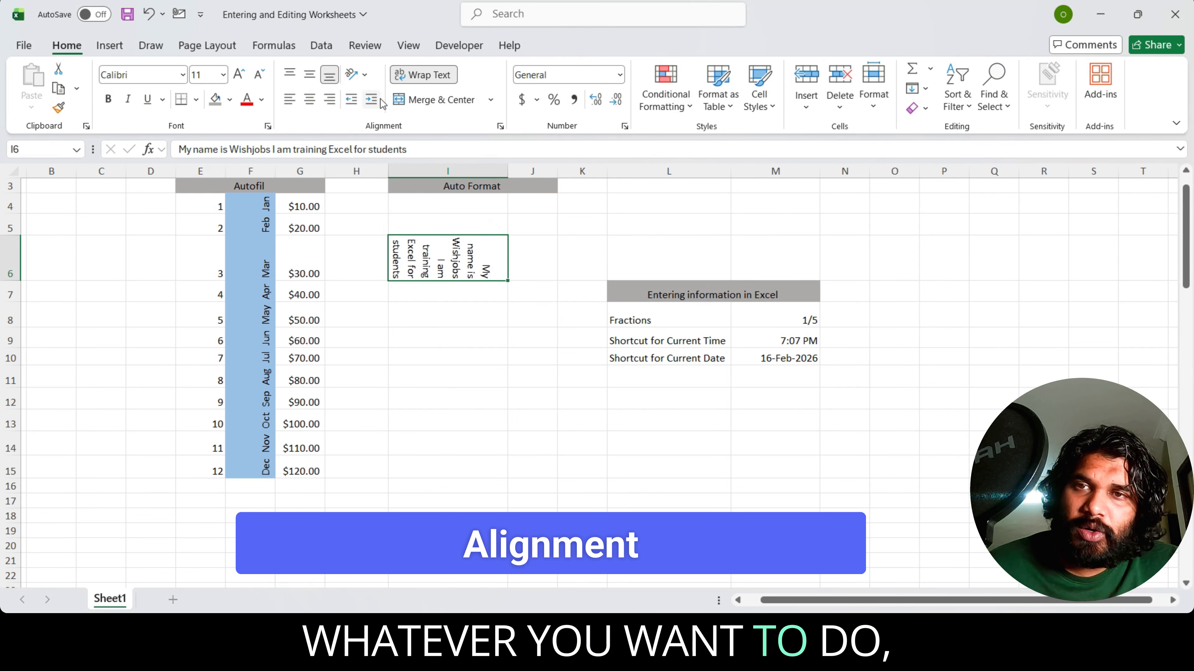
pyautogui.hotkey('ctrl', 'z')
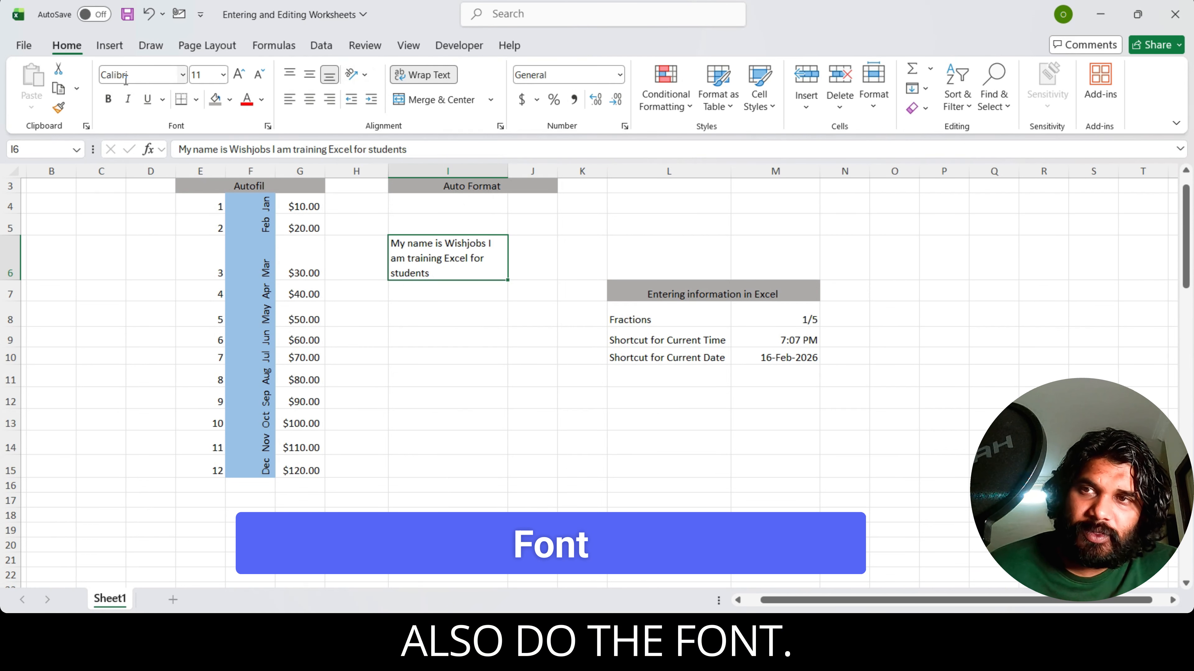
# - Make the sentence in I6 bold and italic, and apply All Borders to the cell
pyautogui.click(118, 101)
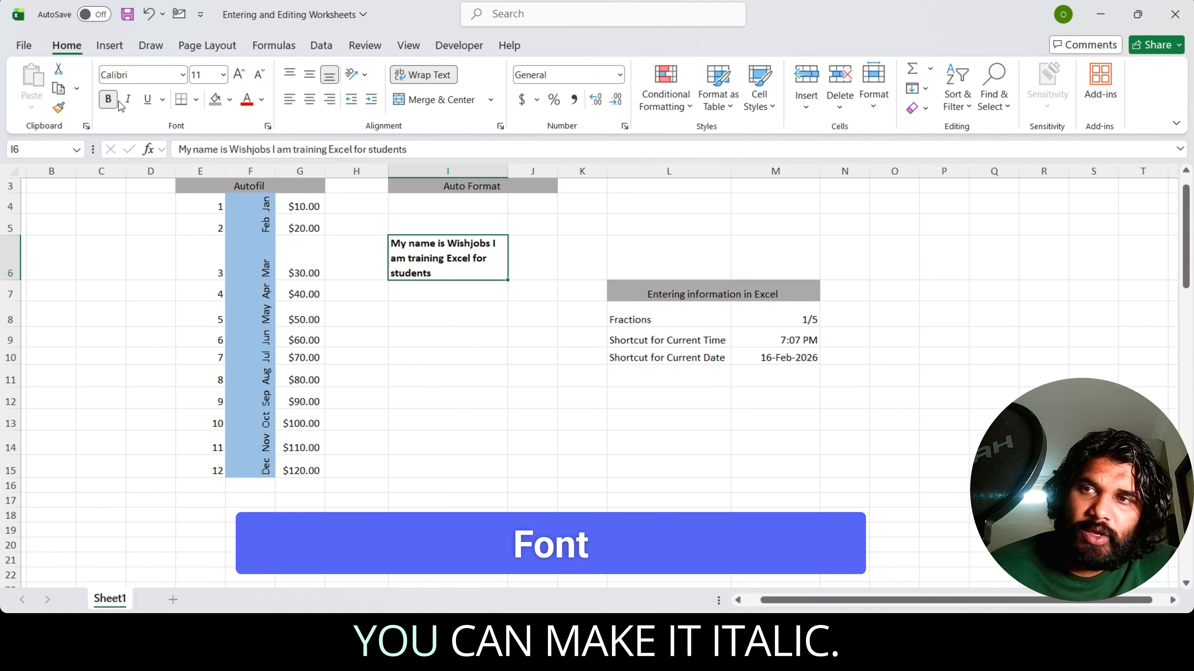
pyautogui.click(127, 99)
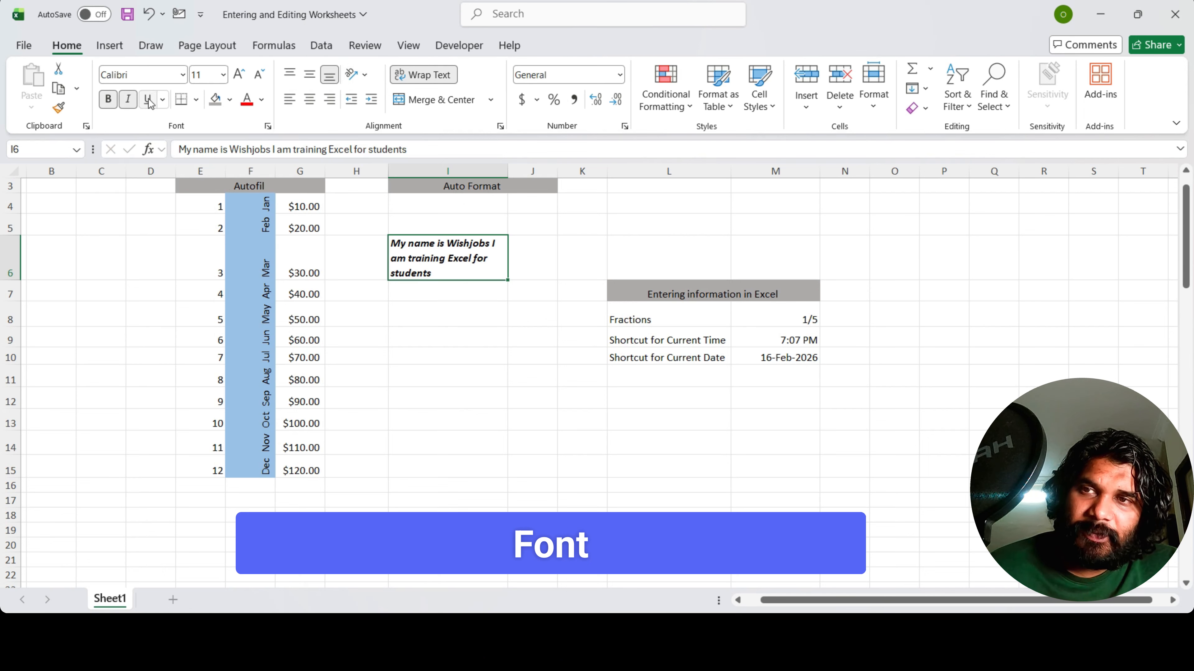
pyautogui.click(196, 100)
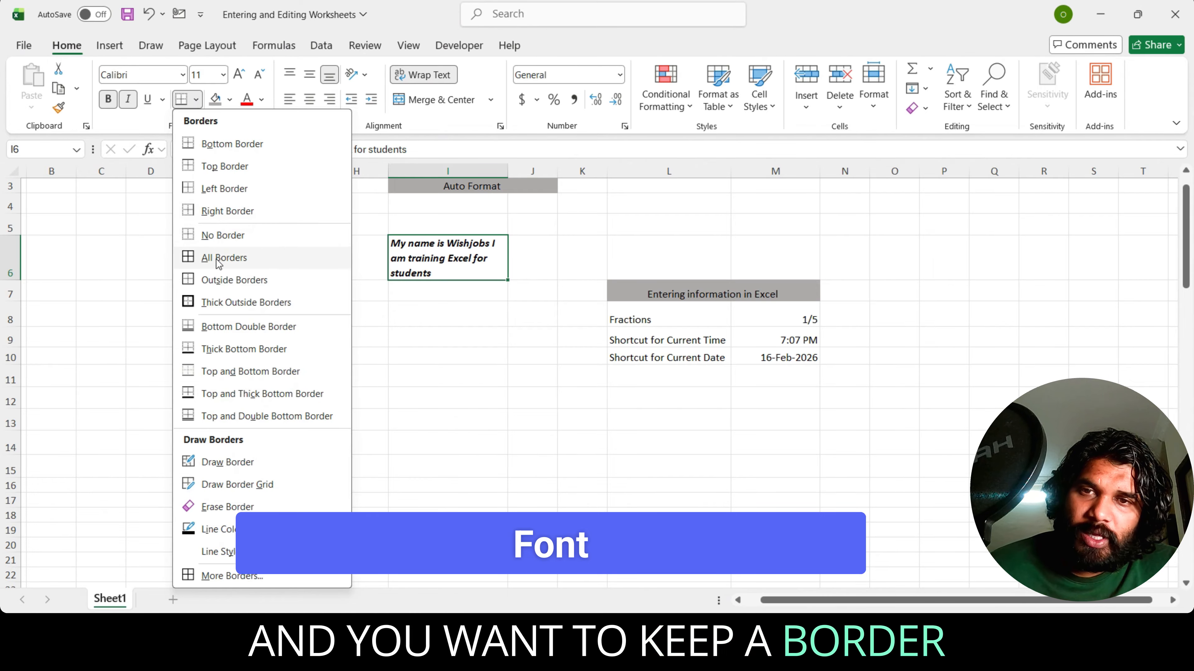
pyautogui.click(205, 257)
# - Apply All Borders and Thick Outside Borders to the Autofil table in E3:G15
pyautogui.moveTo(184, 190); pyautogui.dragTo(301, 409)
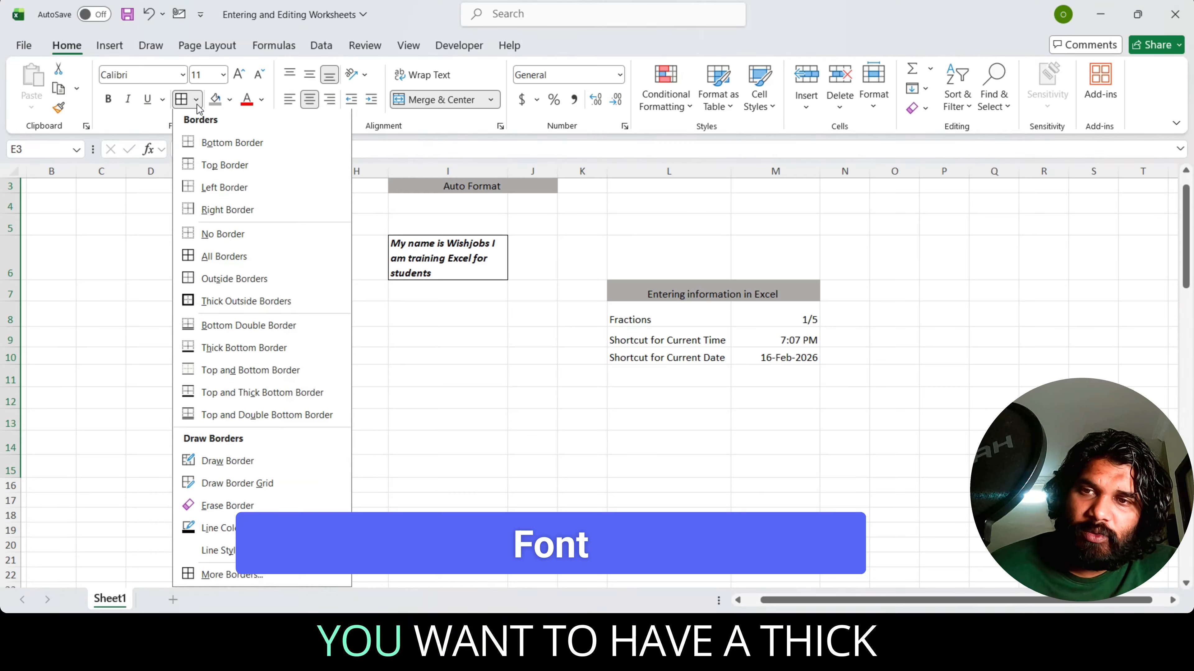
pyautogui.click(223, 303)
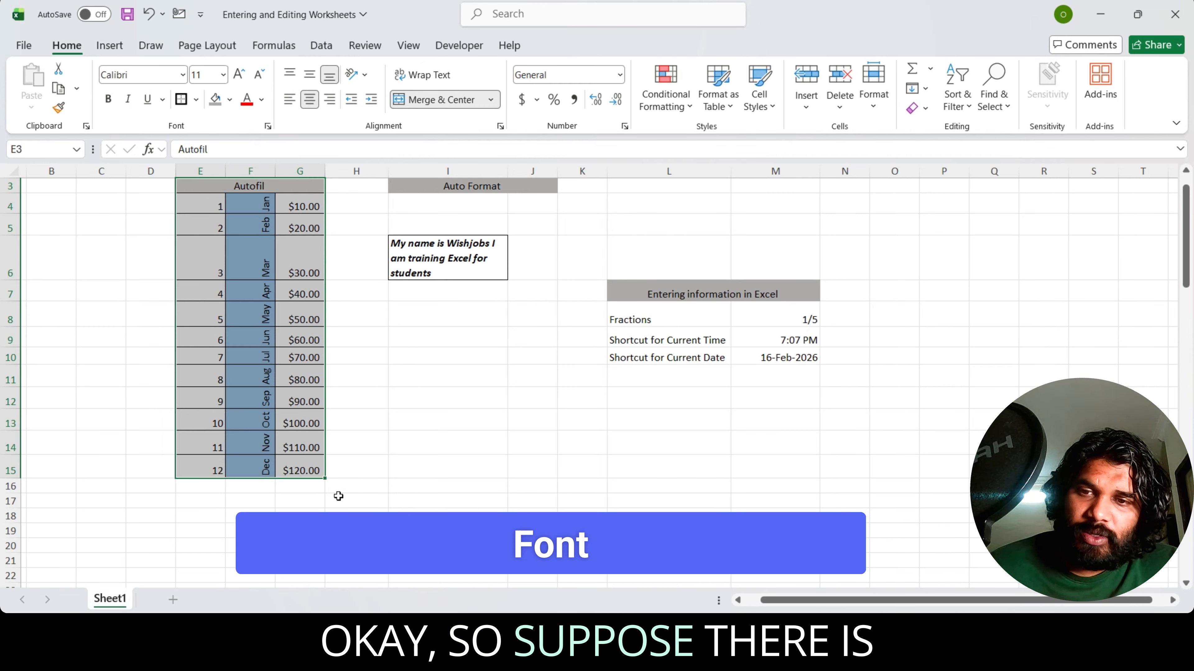
# - Try entering 230 in G16, directly beneath the dollar amounts
pyautogui.click(298, 491)
pyautogui.press('Up')
pyautogui.press('Up')
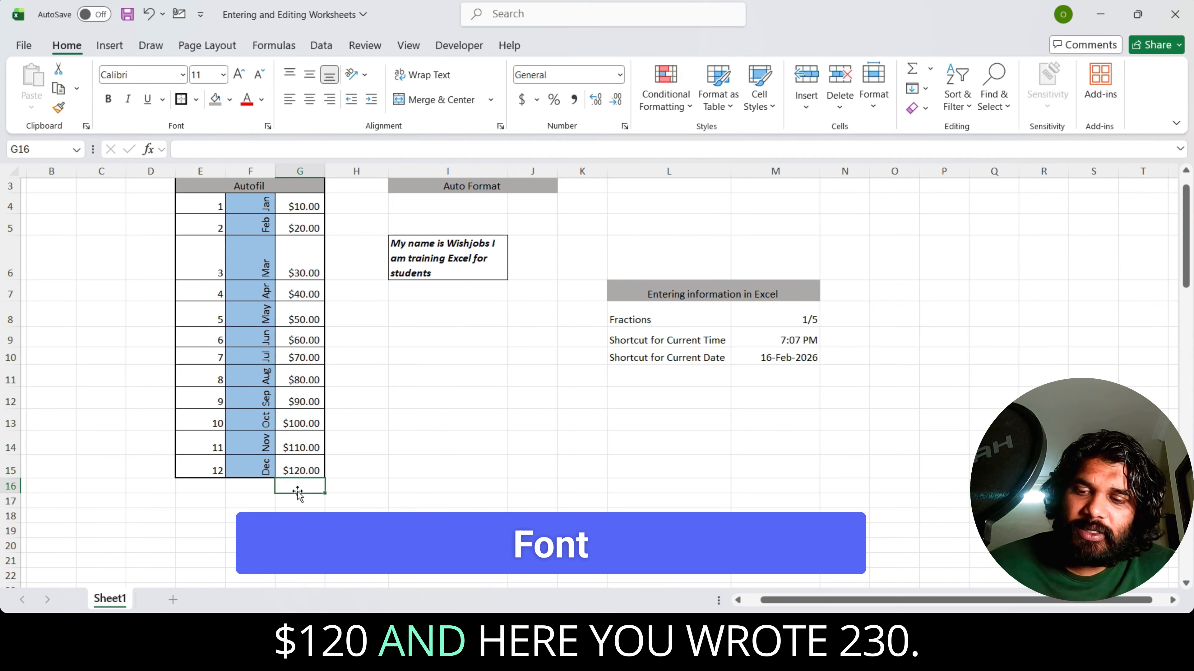
pyautogui.write('230')
pyautogui.press('Return')
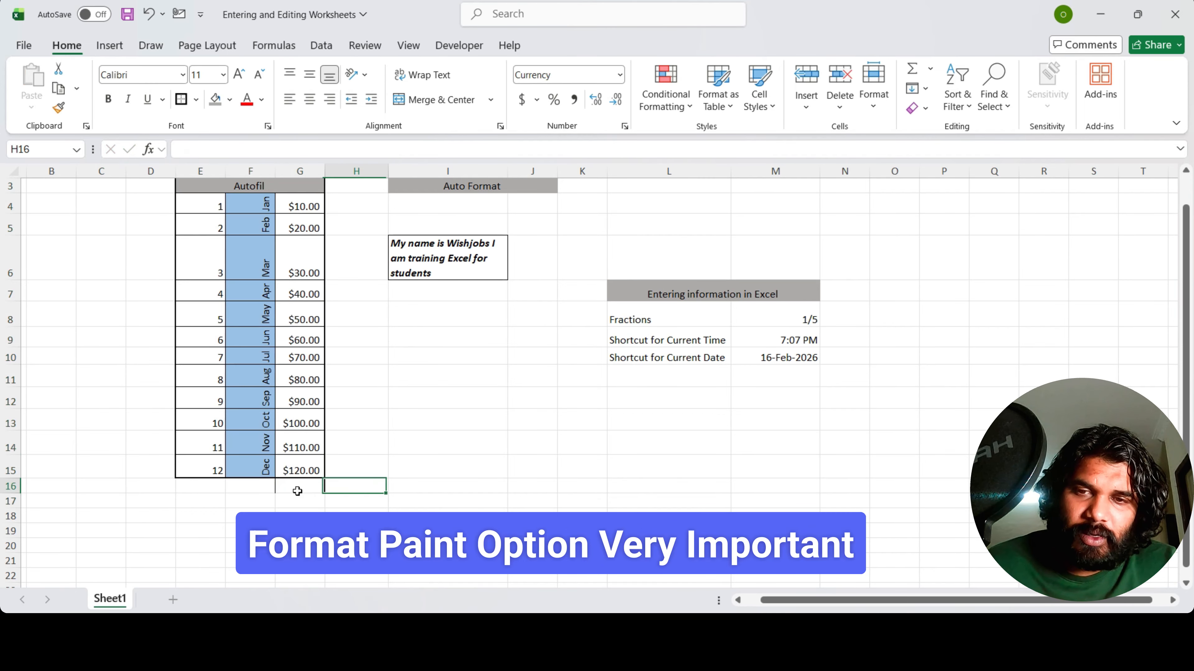
pyautogui.press('Right')
pyautogui.press('Up')
pyautogui.press('Up')
pyautogui.press('Up')
pyautogui.press('Down')
pyautogui.press('Right')
pyautogui.press('Right')
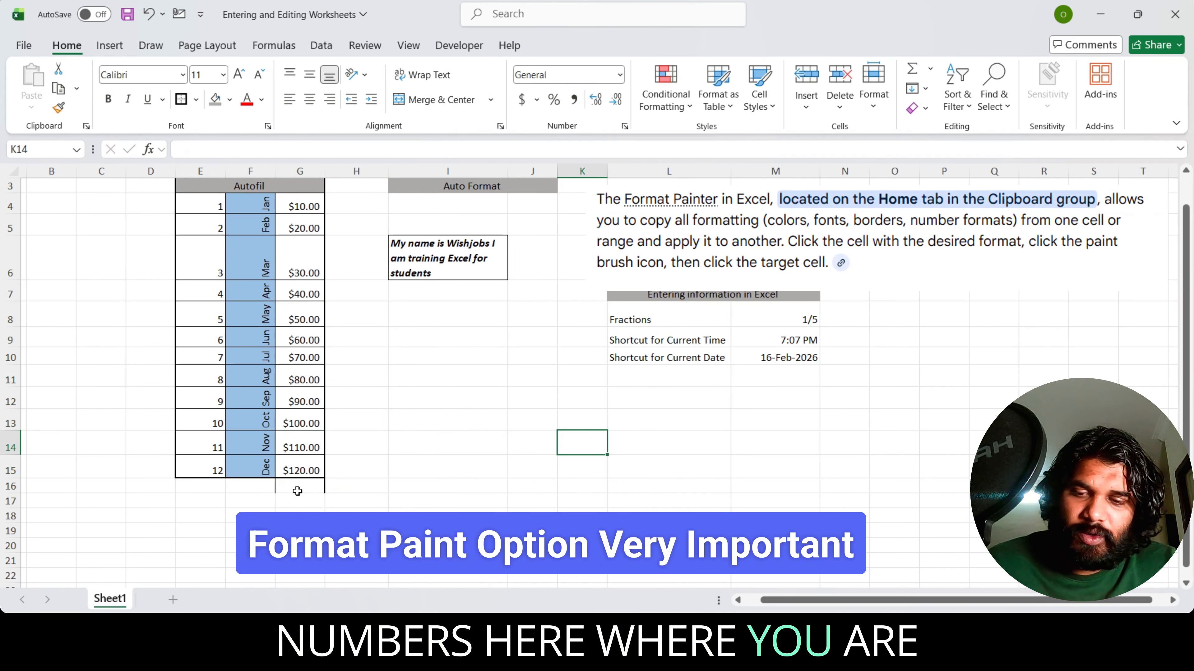
# - Enter 500 in K14 and 600 in K15
pyautogui.write('500')
pyautogui.press('Return')
pyautogui.write('600')
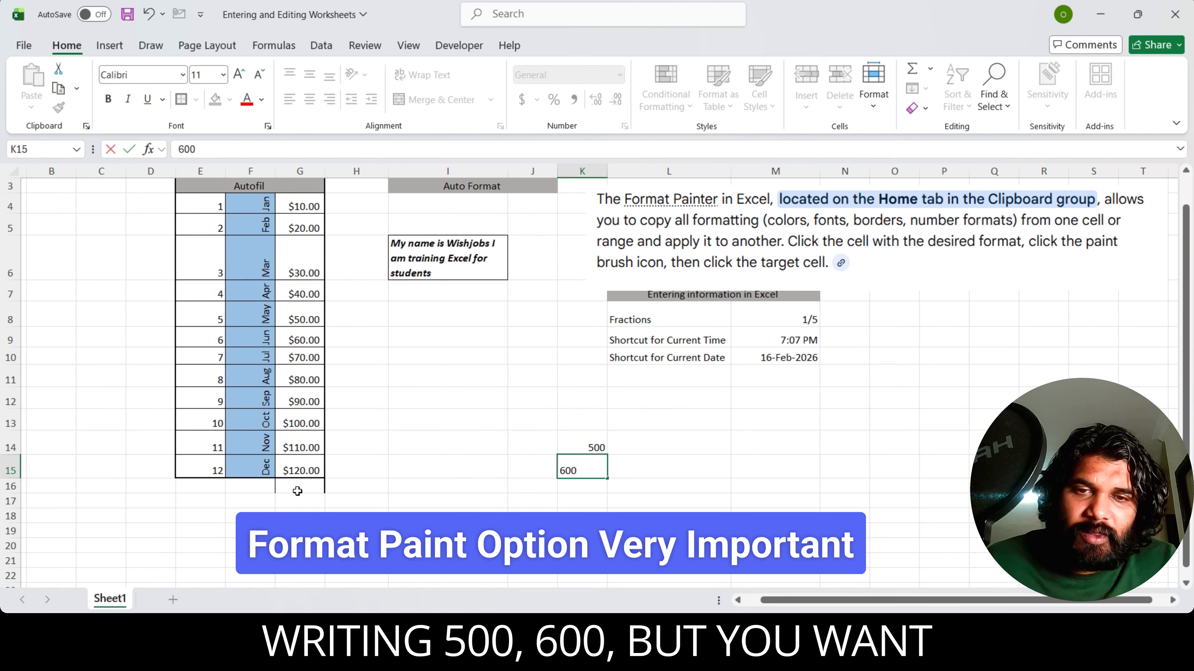
pyautogui.press('Return')
pyautogui.press('Up')
pyautogui.press('Up')
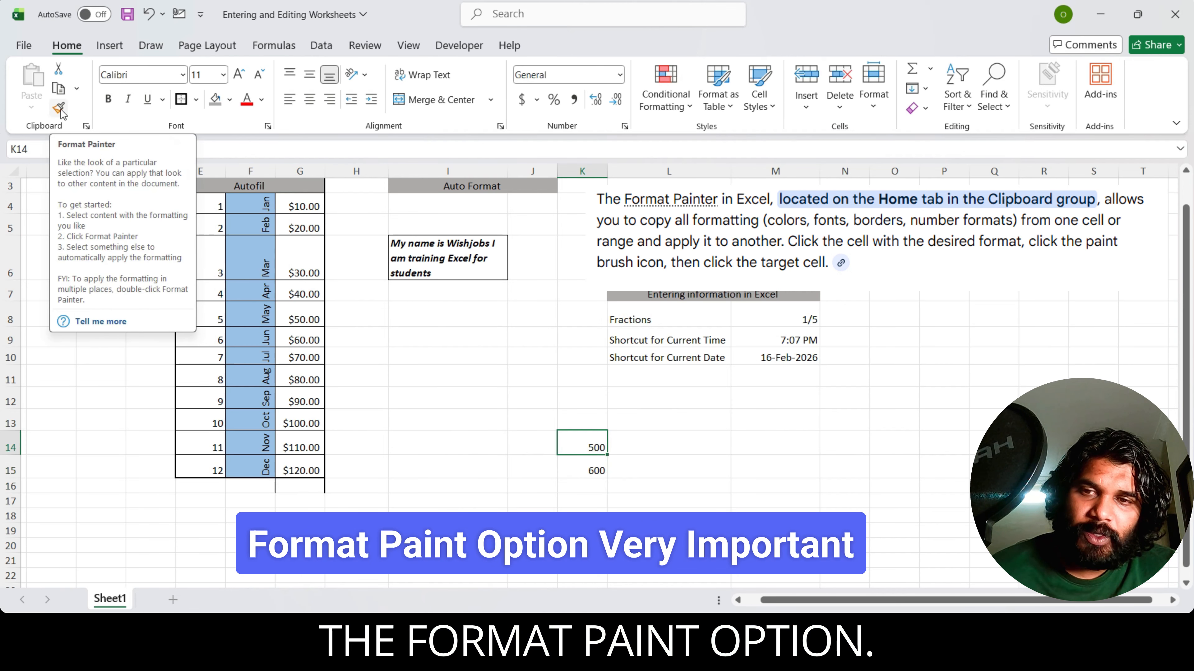
# - Copy the currency formatting and borders of G15 onto K14:K15 with Format Painter
pyautogui.click(301, 470)
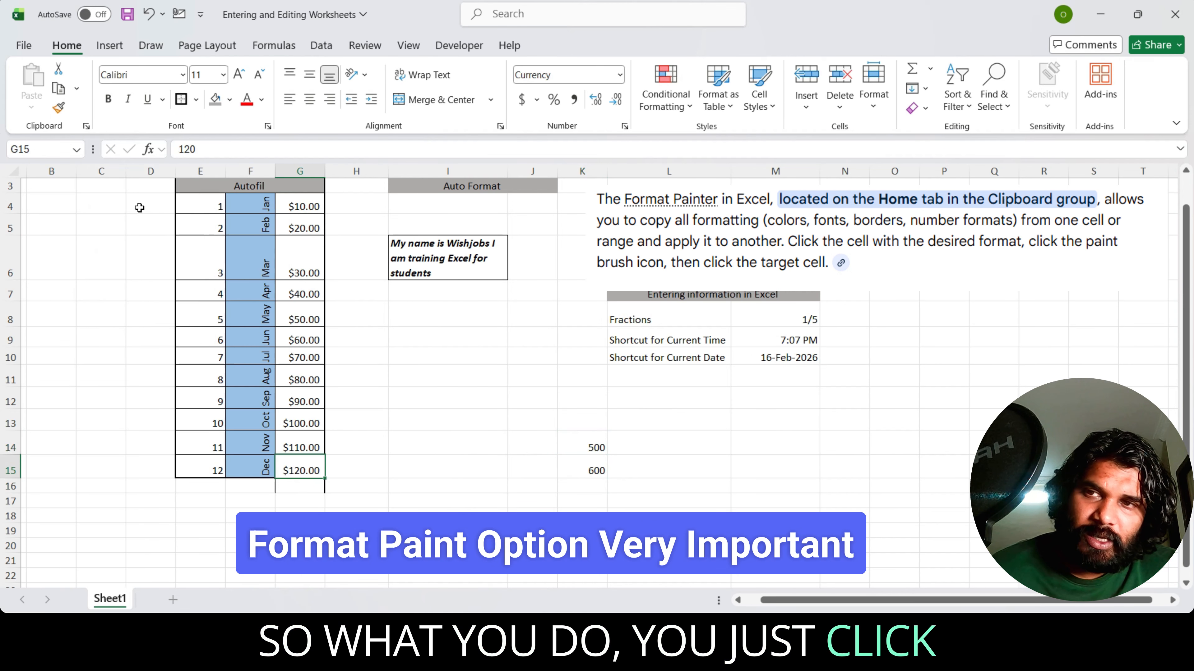
pyautogui.click(58, 108)
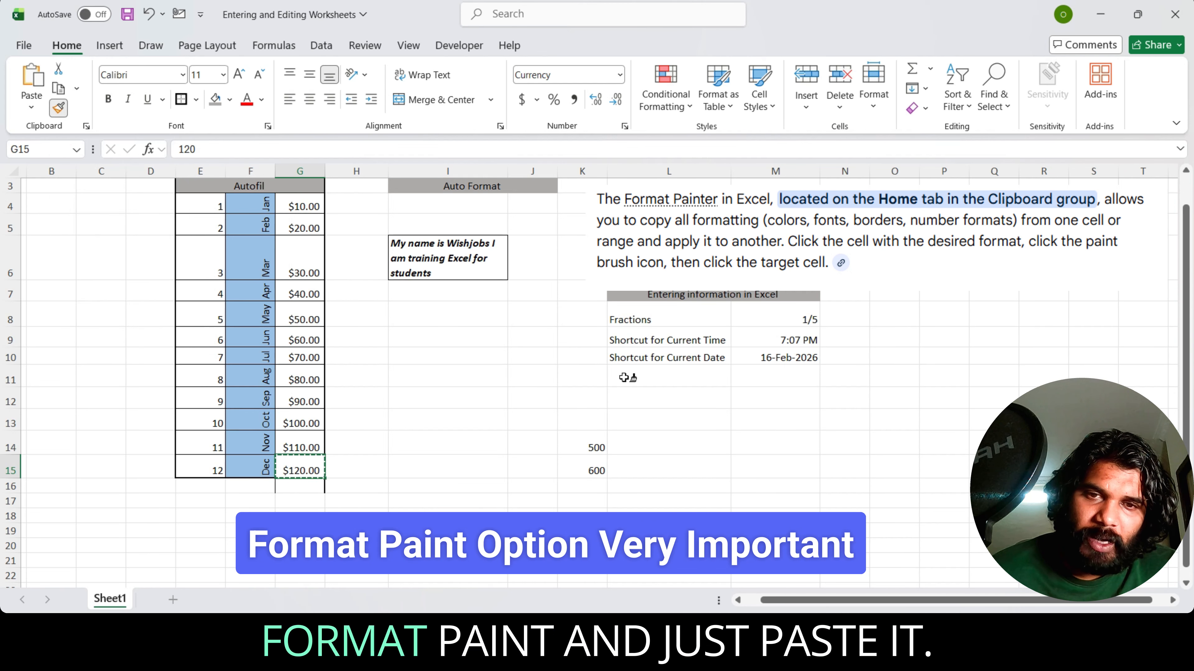
pyautogui.moveTo(590, 447); pyautogui.dragTo(584, 474)
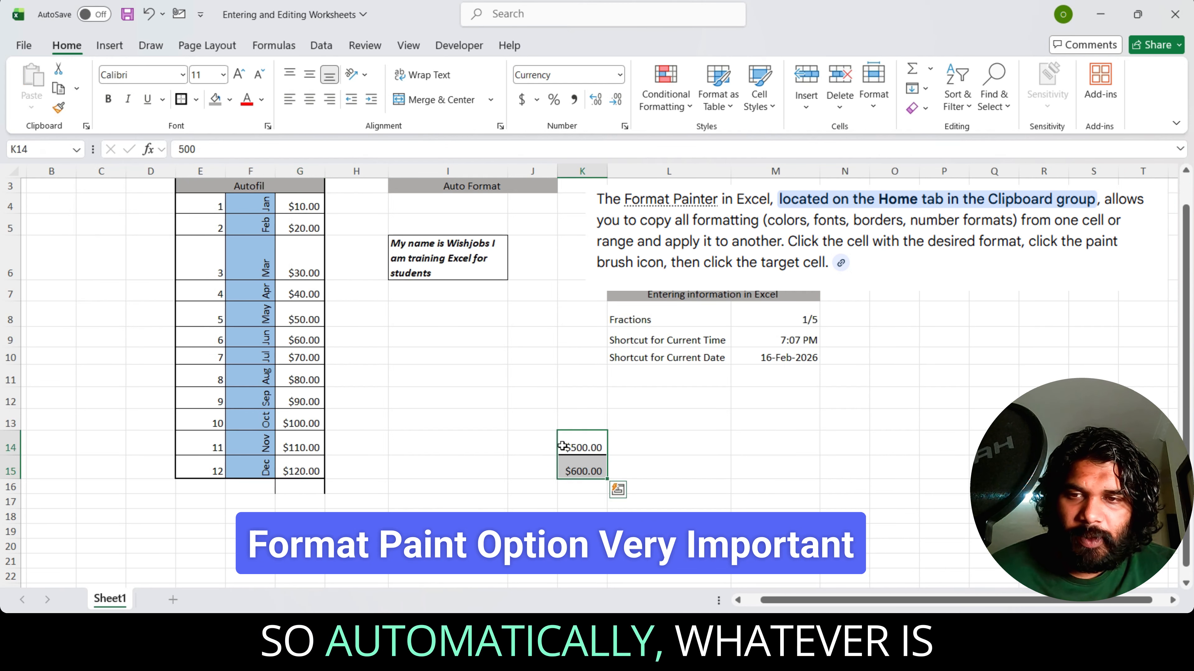
# - Try showing the December amount in G15 with four decimal places, and undo it
pyautogui.click(300, 471)
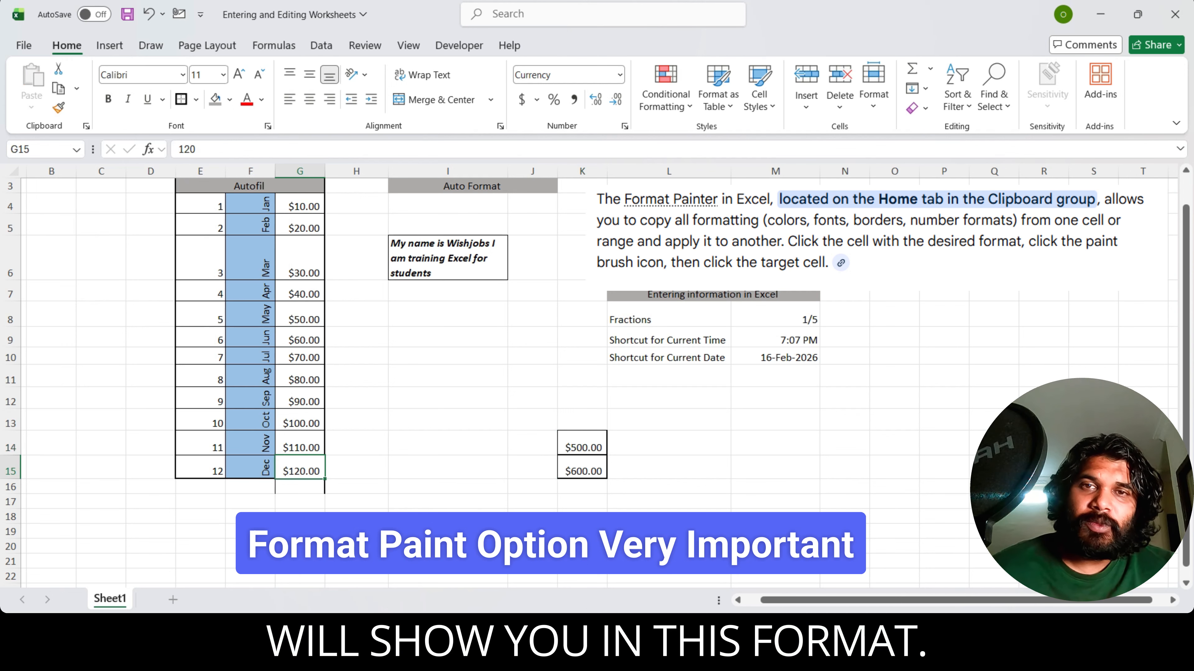
pyautogui.doubleClick(595, 99)
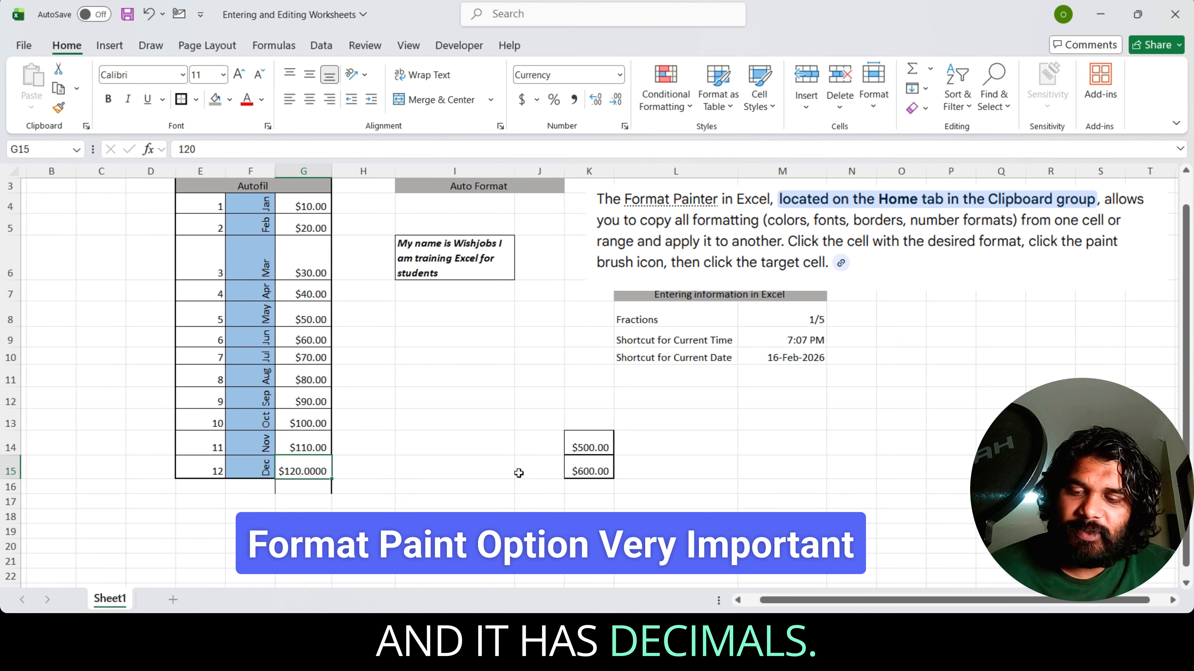
pyautogui.hotkey('ctrl', 'z')
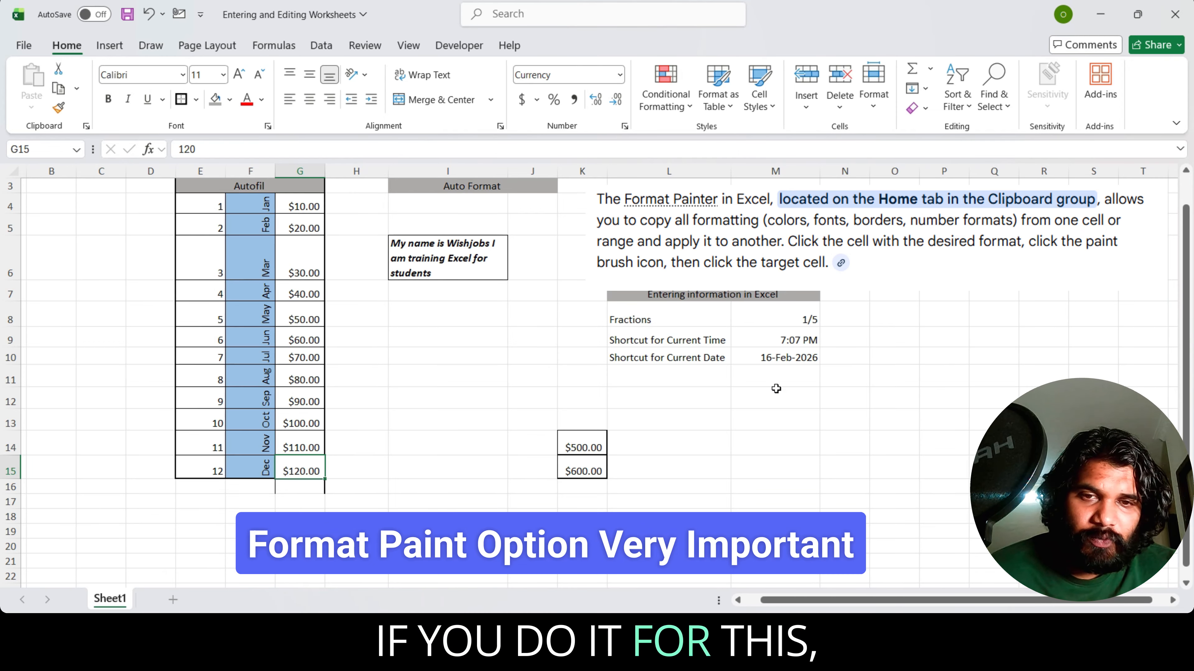
# - Enter 100 in L14 and copy its plain General formatting onto the amounts in G4:G15 with Format Painter
pyautogui.click(687, 442)
pyautogui.write('100')
pyautogui.hotkey('ctrl', 'Return')
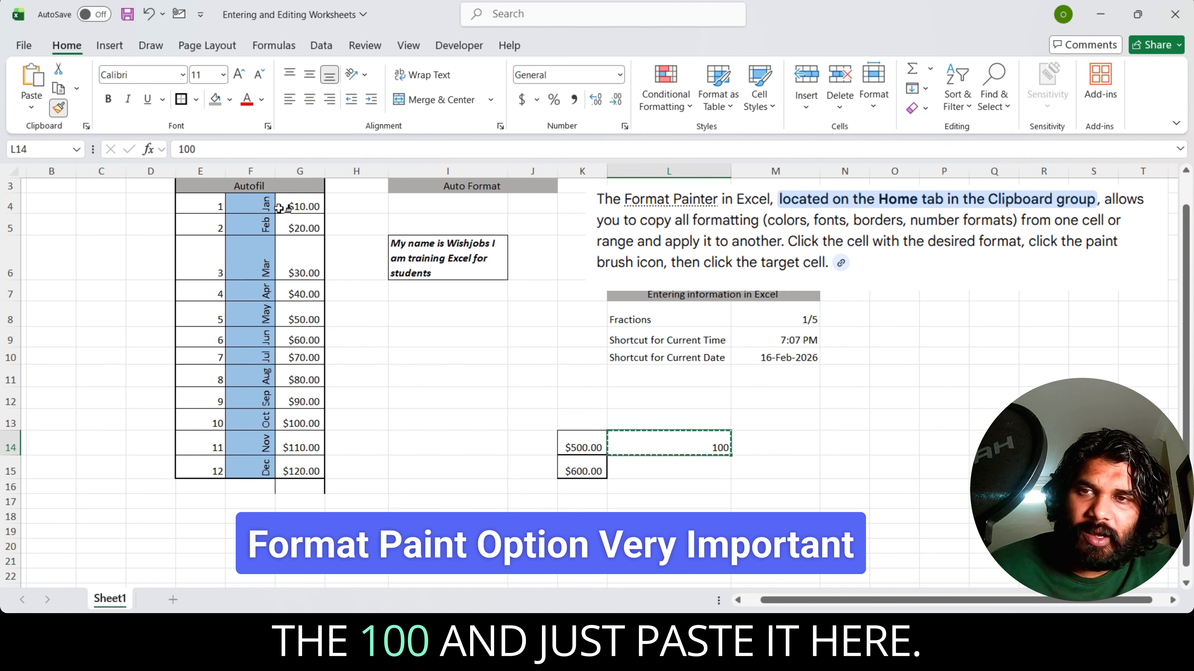
pyautogui.moveTo(301, 206)
pyautogui.mouseDown()
pyautogui.moveTo(320, 486)
pyautogui.moveTo(301, 468)
pyautogui.mouseUp()
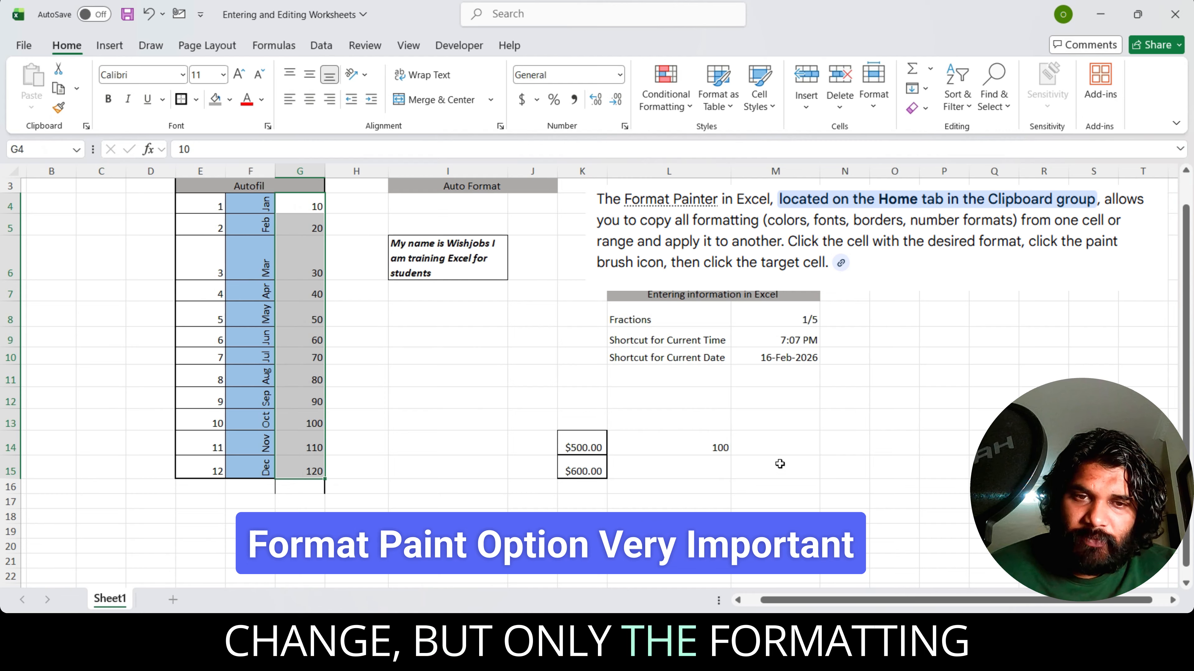
# - Copy the blue fill and rotated text formatting of the Mar cell F6 onto G4:G15 with Format Painter
pyautogui.click(714, 445)
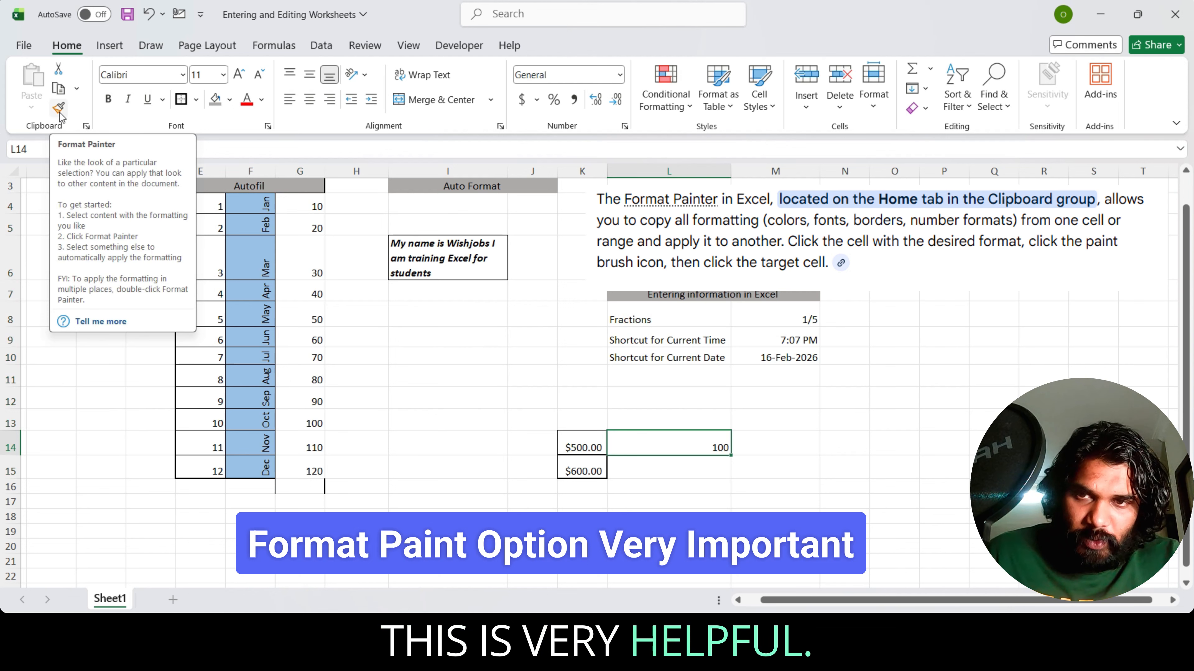
pyautogui.click(260, 253)
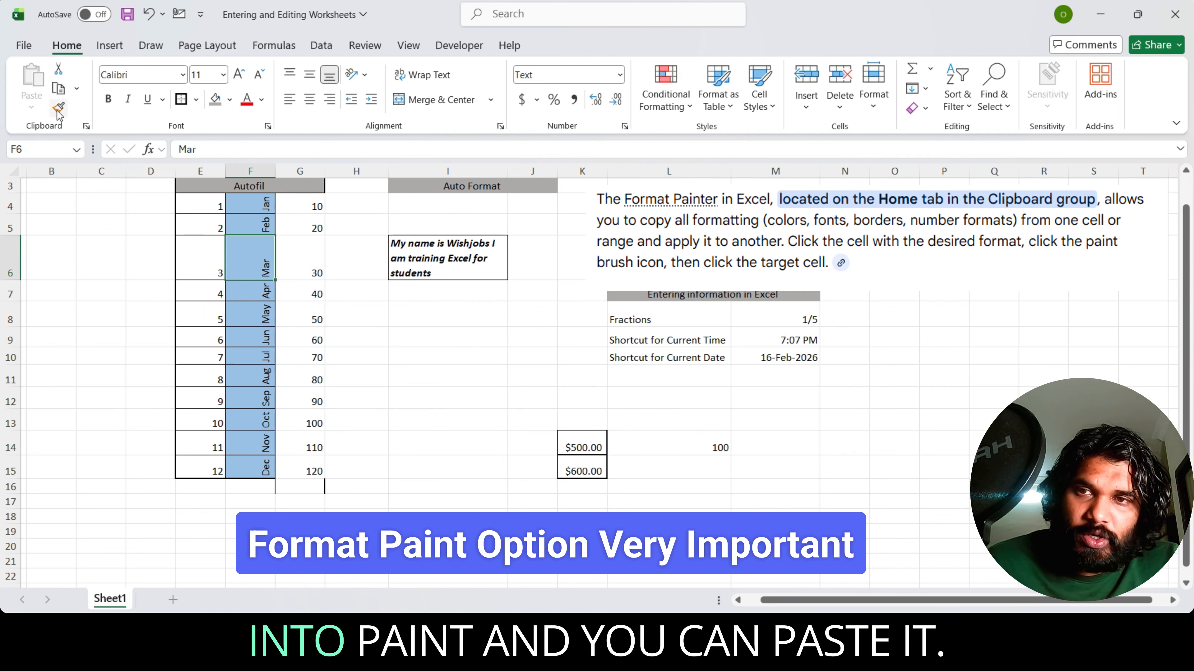
pyautogui.moveTo(310, 213); pyautogui.dragTo(314, 472)
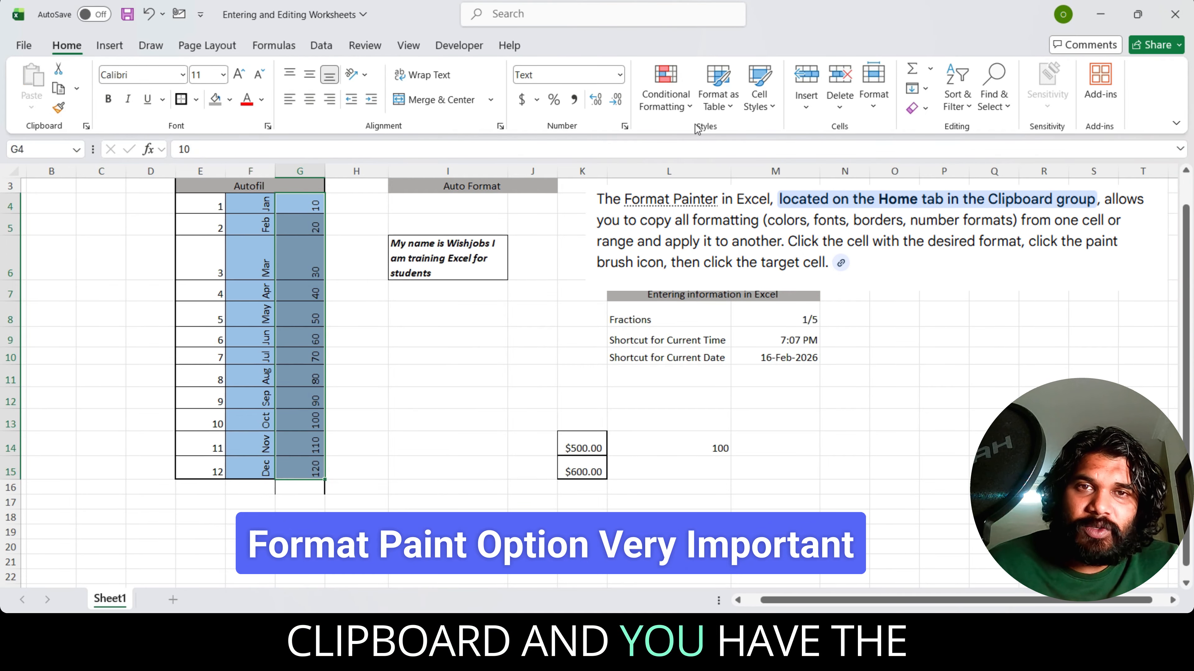
pyautogui.click(689, 106)
pyautogui.click(689, 107)
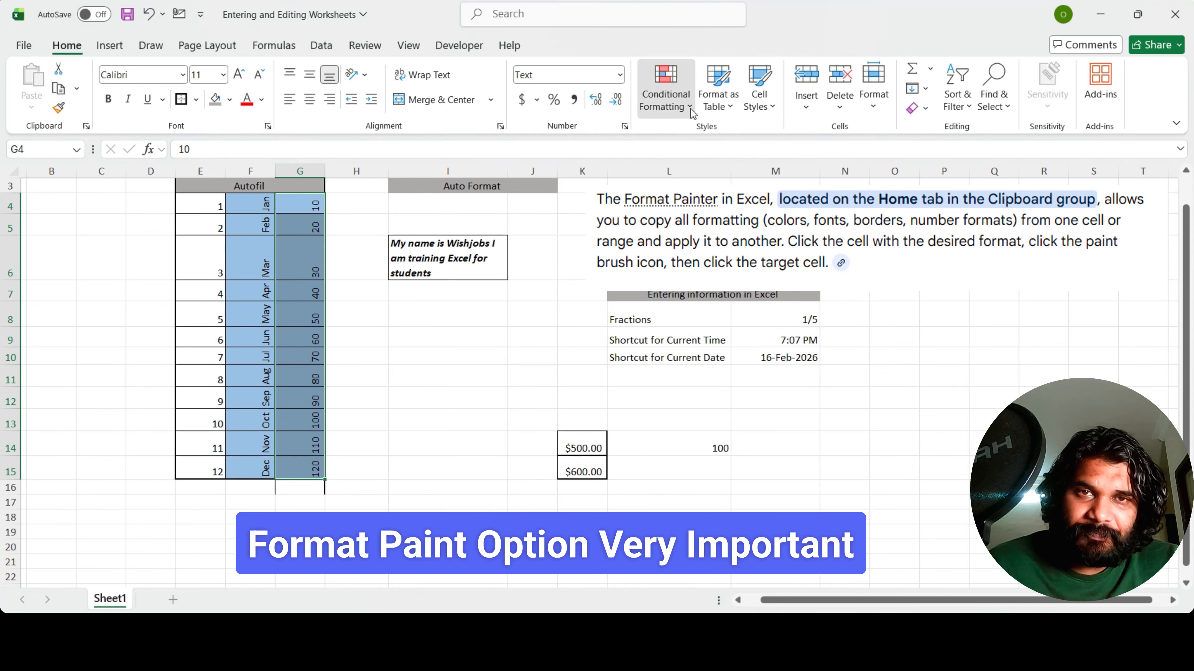
pyautogui.click(731, 111)
pyautogui.click(731, 110)
pyautogui.click(769, 108)
pyautogui.click(770, 108)
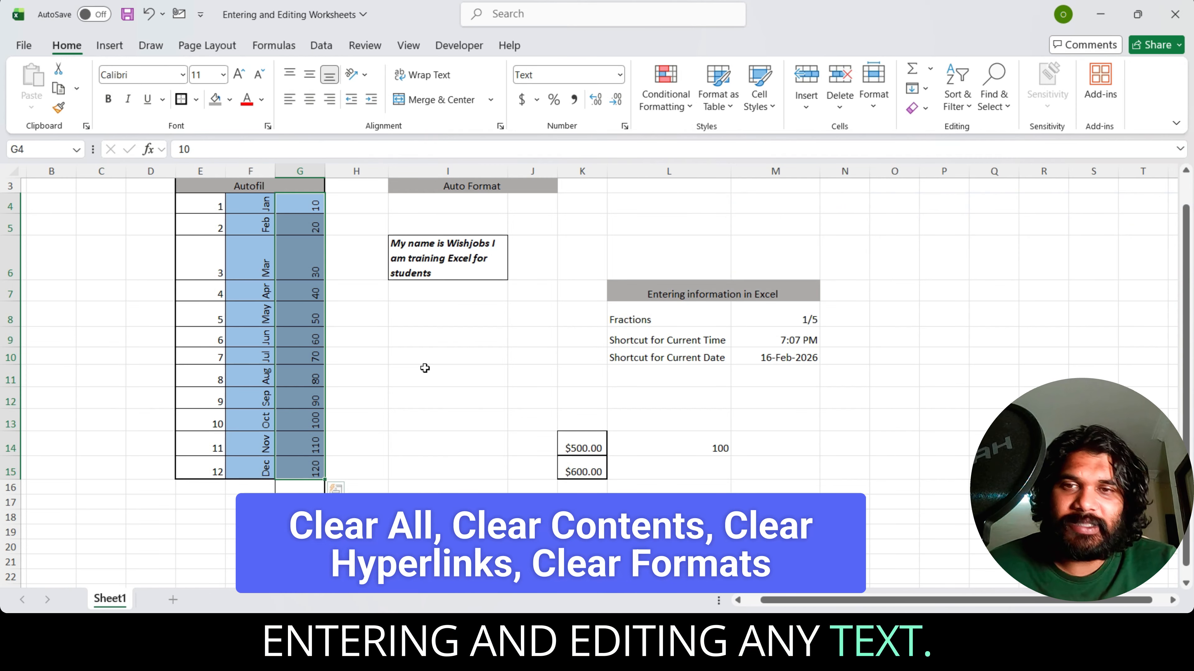
# - Try deleting the contents of the cells in H5:M15, and undo the deletion
pyautogui.click(479, 335)
pyautogui.moveTo(371, 224); pyautogui.dragTo(735, 419)
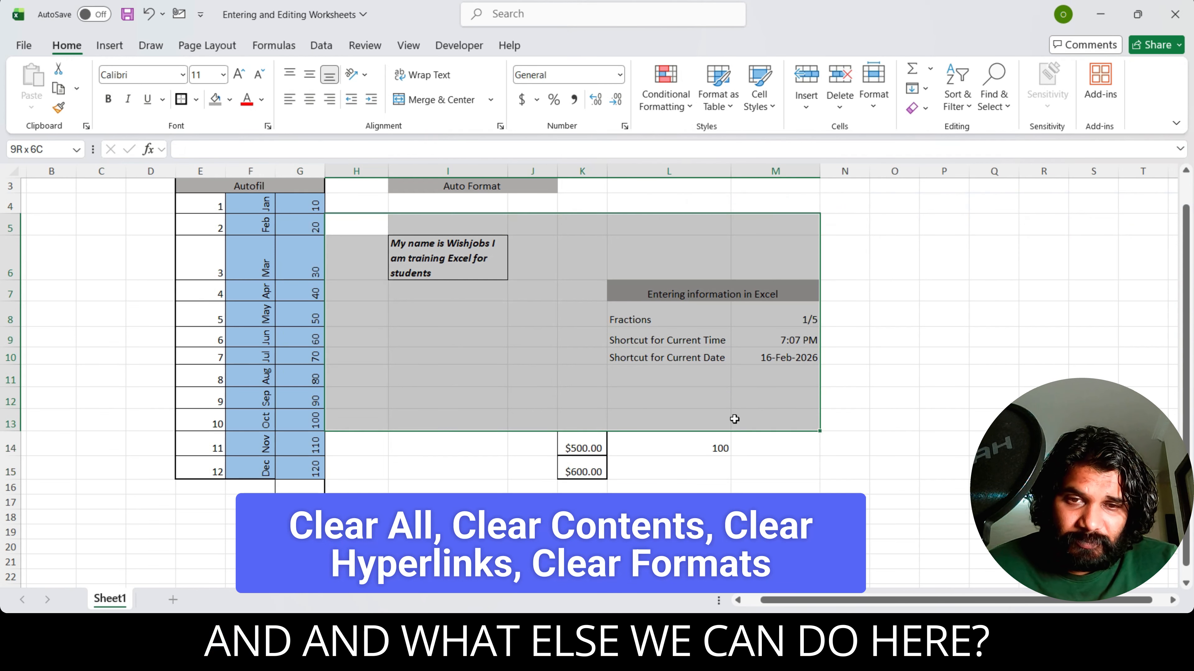
pyautogui.press('Delete')
pyautogui.click(687, 335)
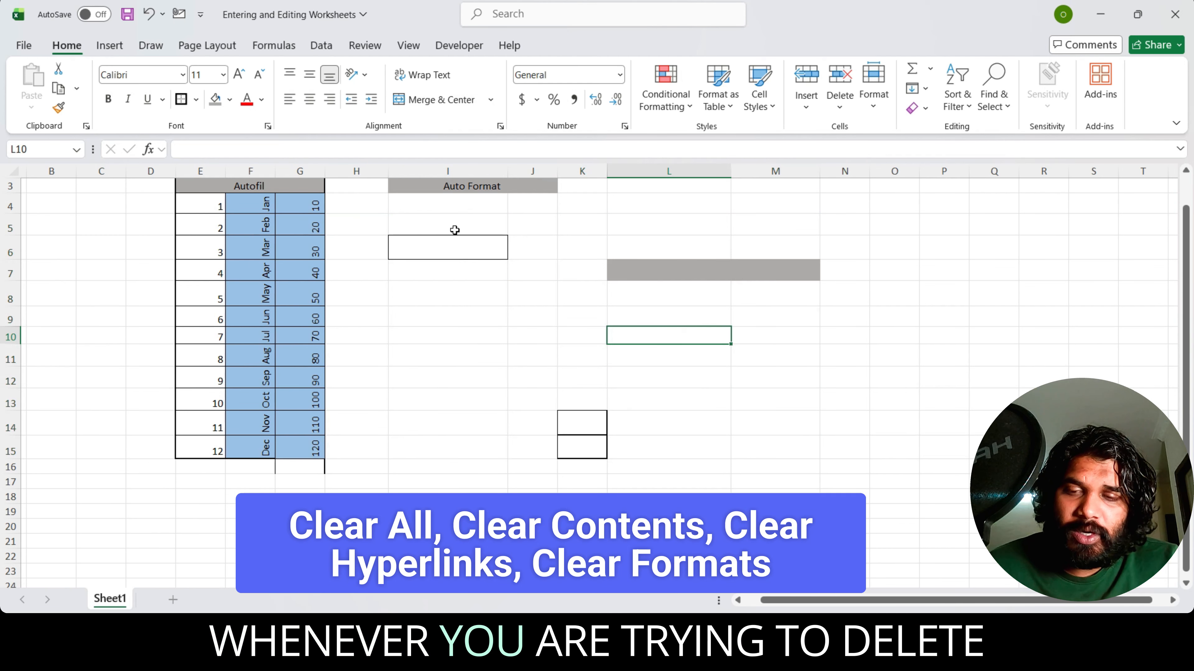
pyautogui.hotkey('ctrl', 'z')
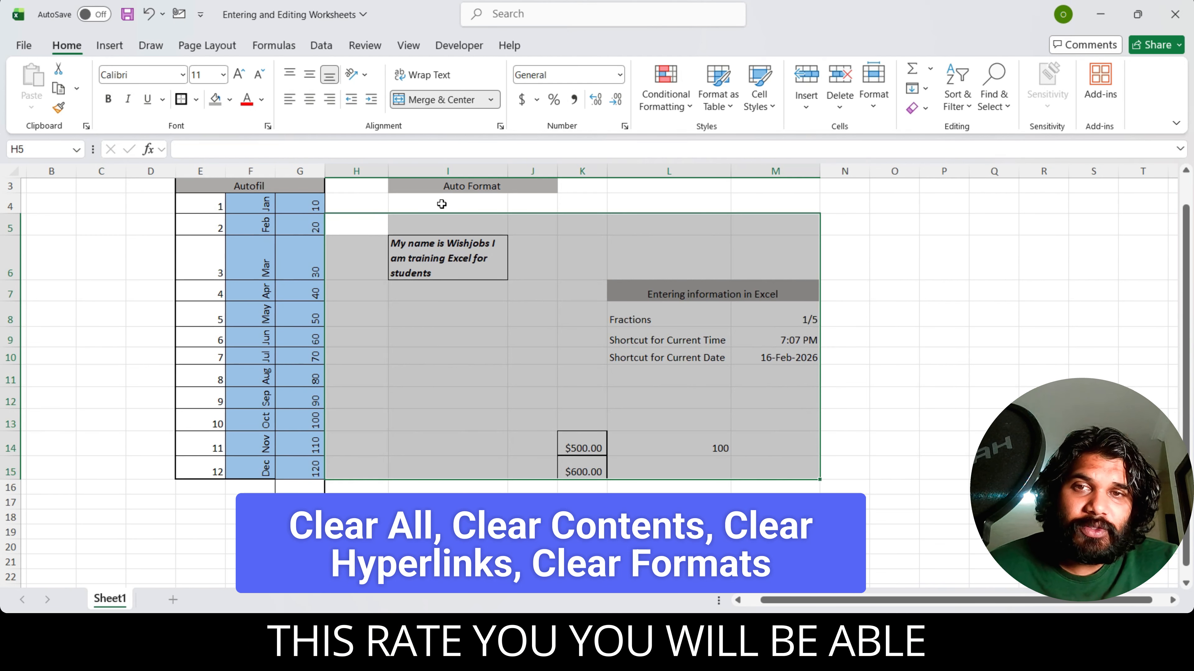
# - Delete only the contents of H5:M15, leaving the cell formatting in place
pyautogui.press('Delete')
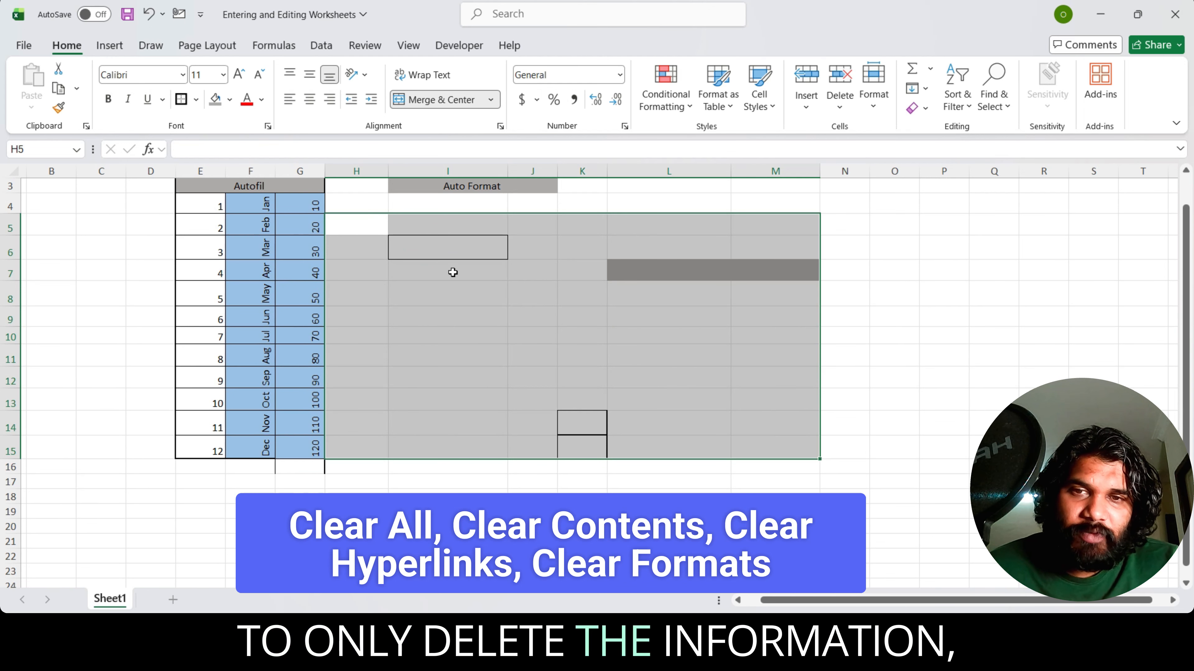
pyautogui.click(466, 293)
pyautogui.click(464, 243)
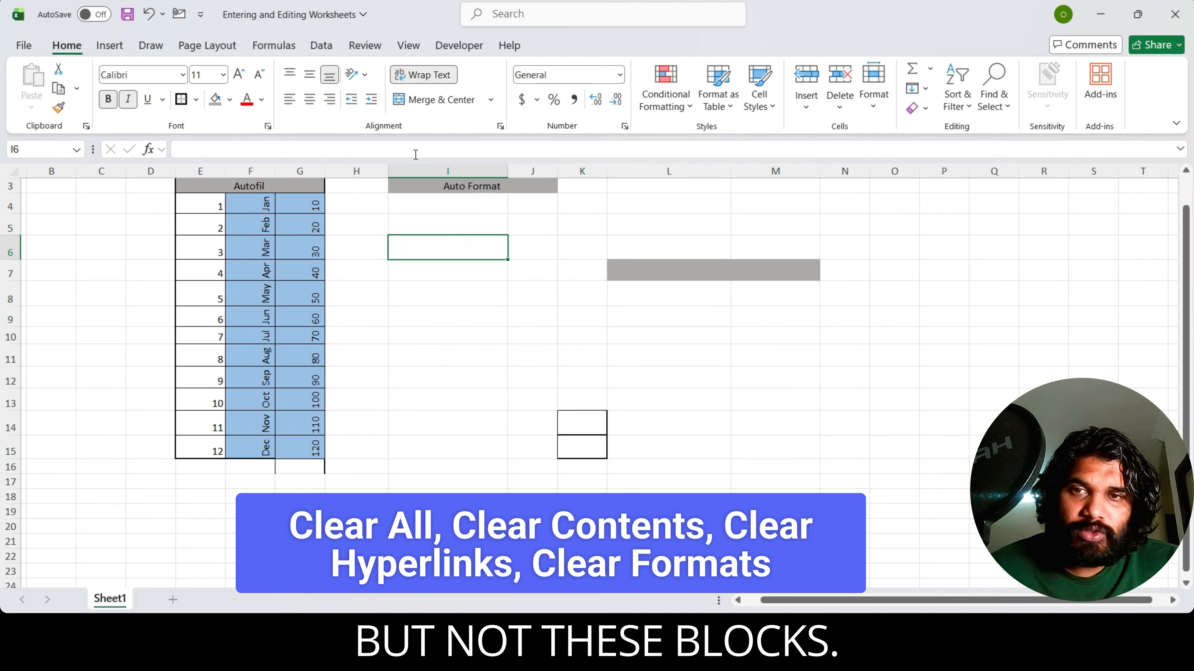
# - Delete columns I through M entirely from the worksheet
pyautogui.click(405, 167)
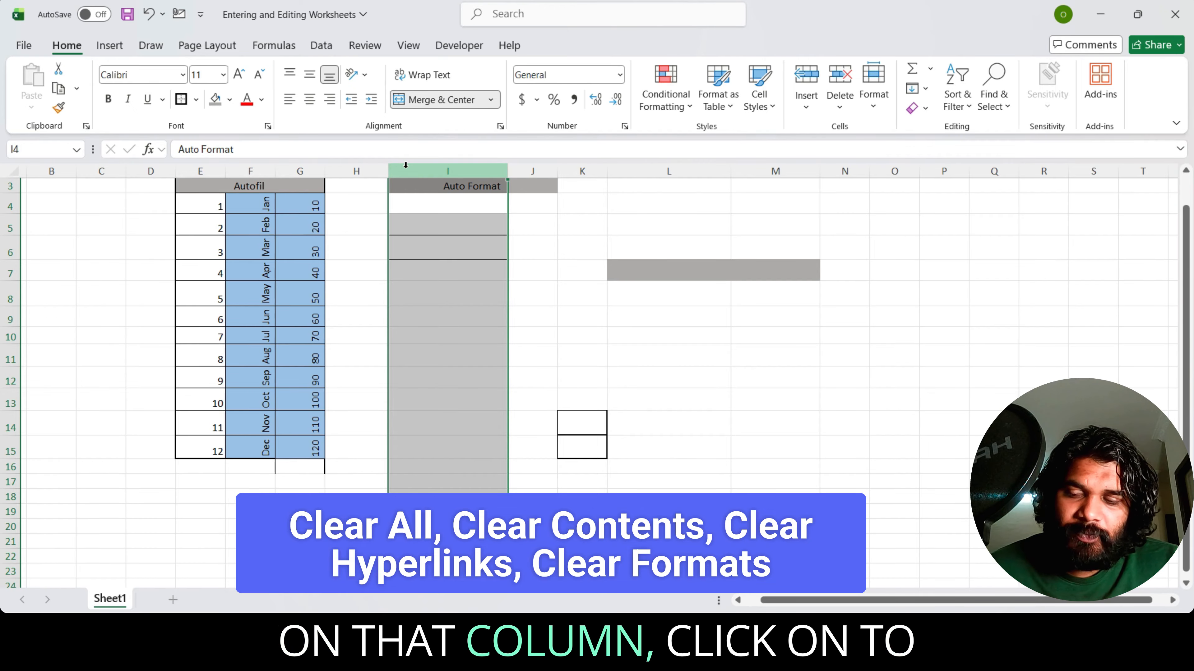
pyautogui.moveTo(405, 165); pyautogui.dragTo(776, 167)
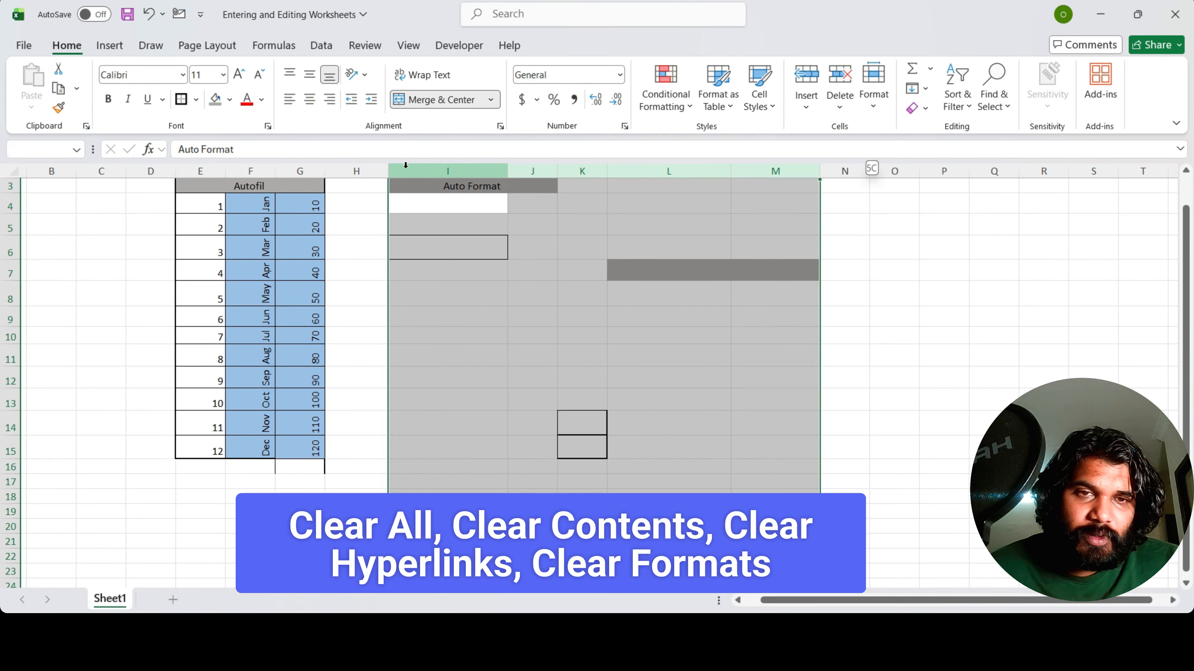
pyautogui.rightClick(493, 172)
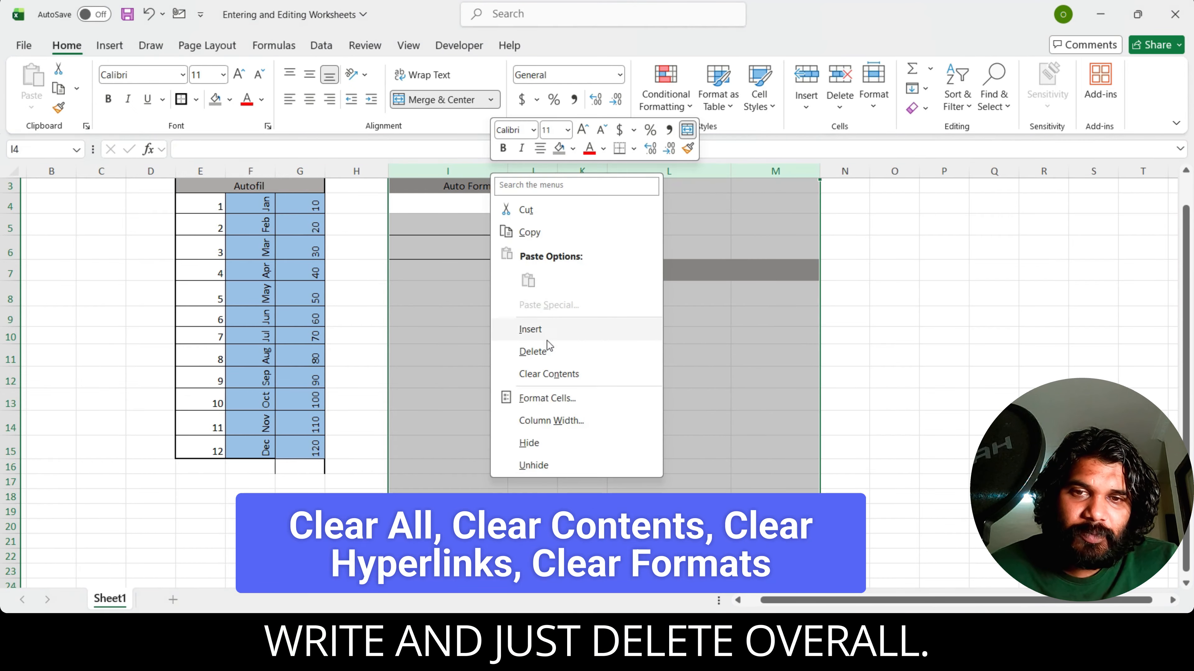
pyautogui.click(546, 351)
pyautogui.click(514, 336)
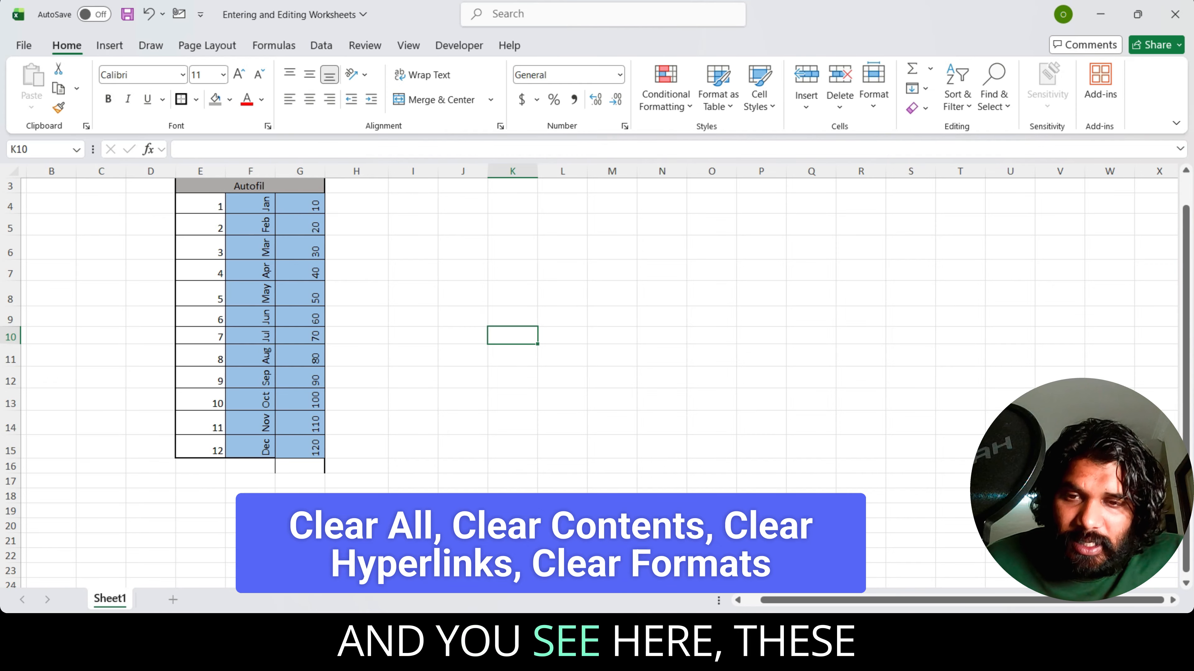
pyautogui.click(429, 493)
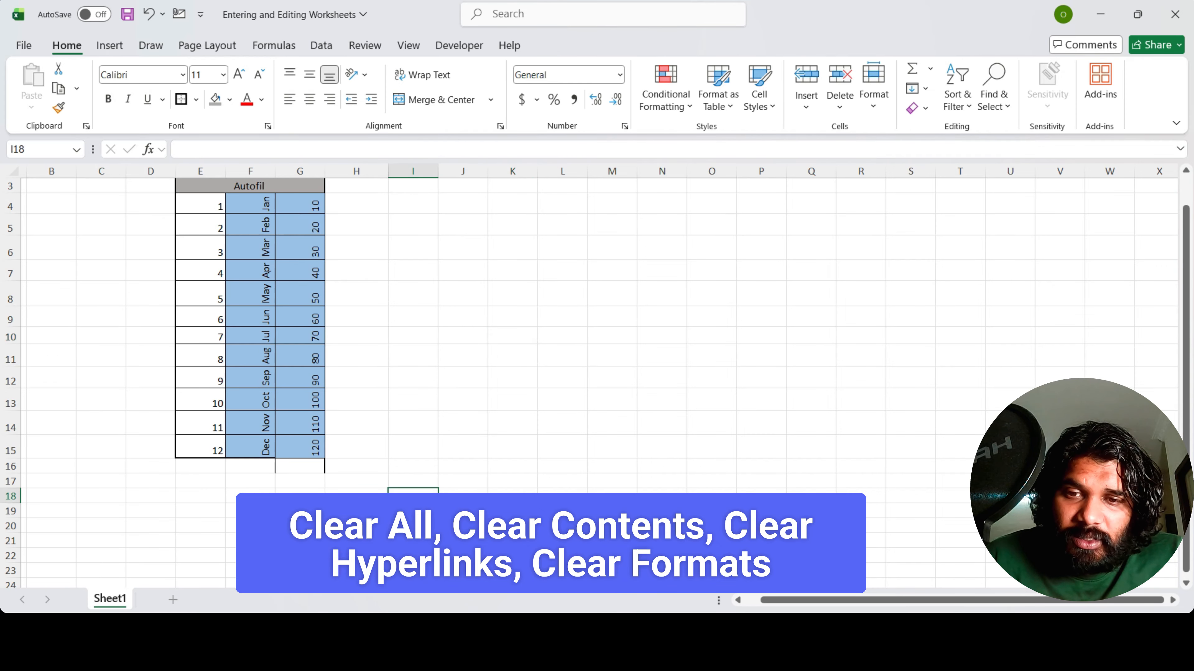
pyautogui.click(463, 496)
pyautogui.click(465, 423)
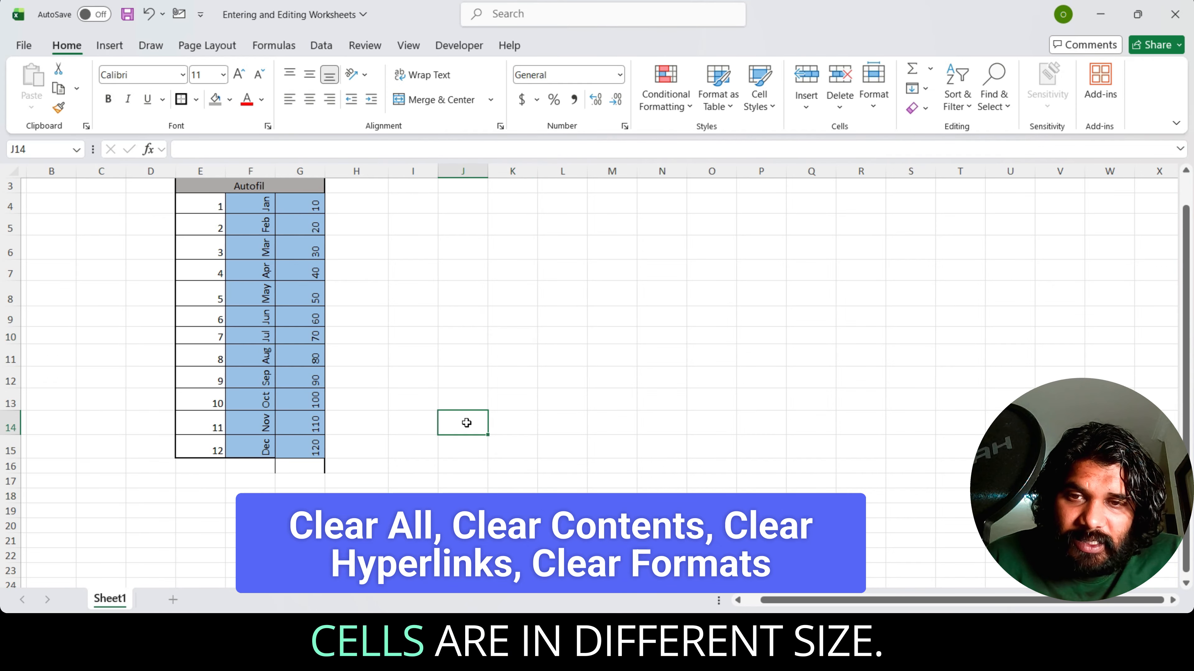
pyautogui.click(463, 400)
pyautogui.click(462, 377)
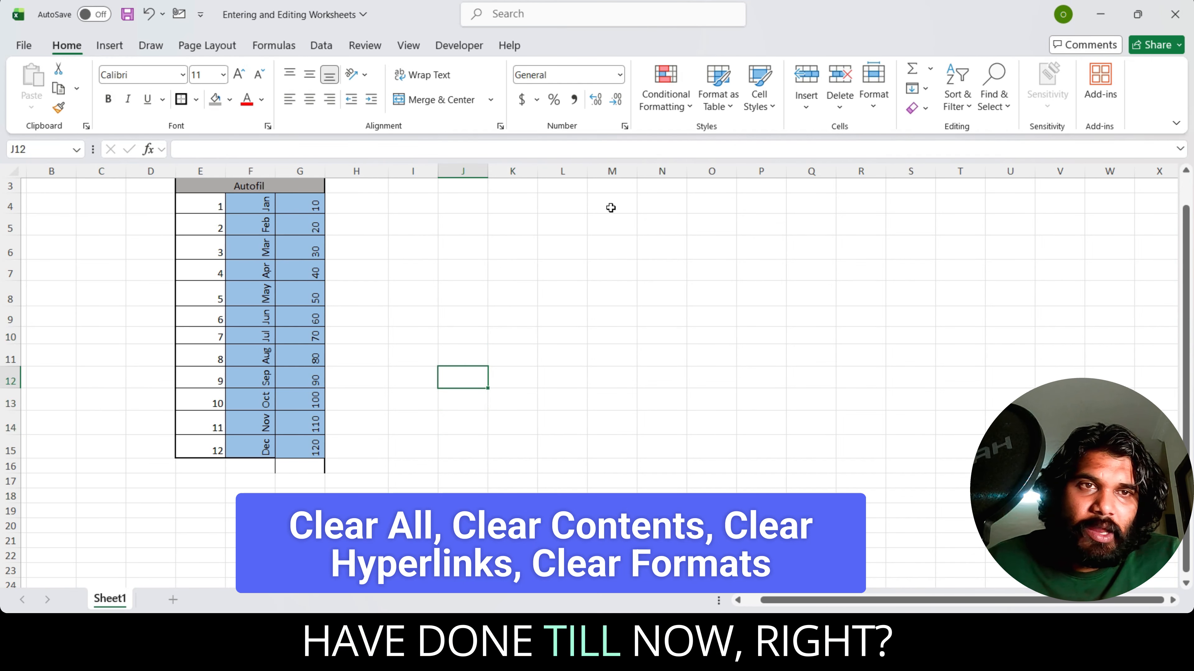
pyautogui.click(925, 108)
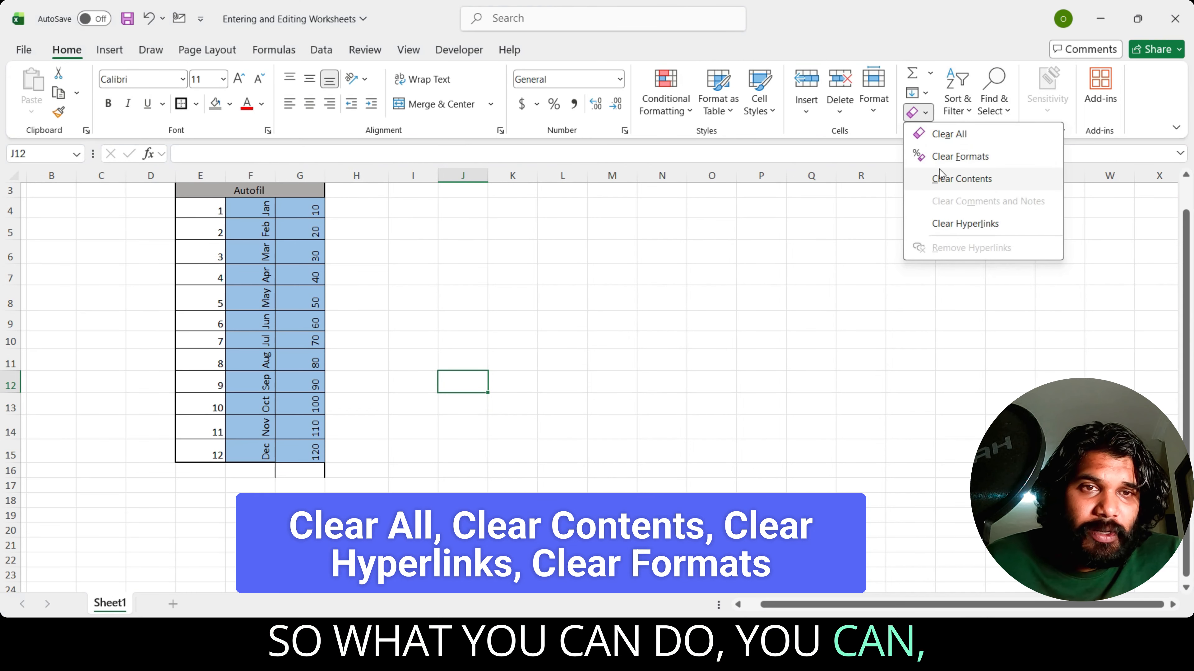
pyautogui.click(632, 335)
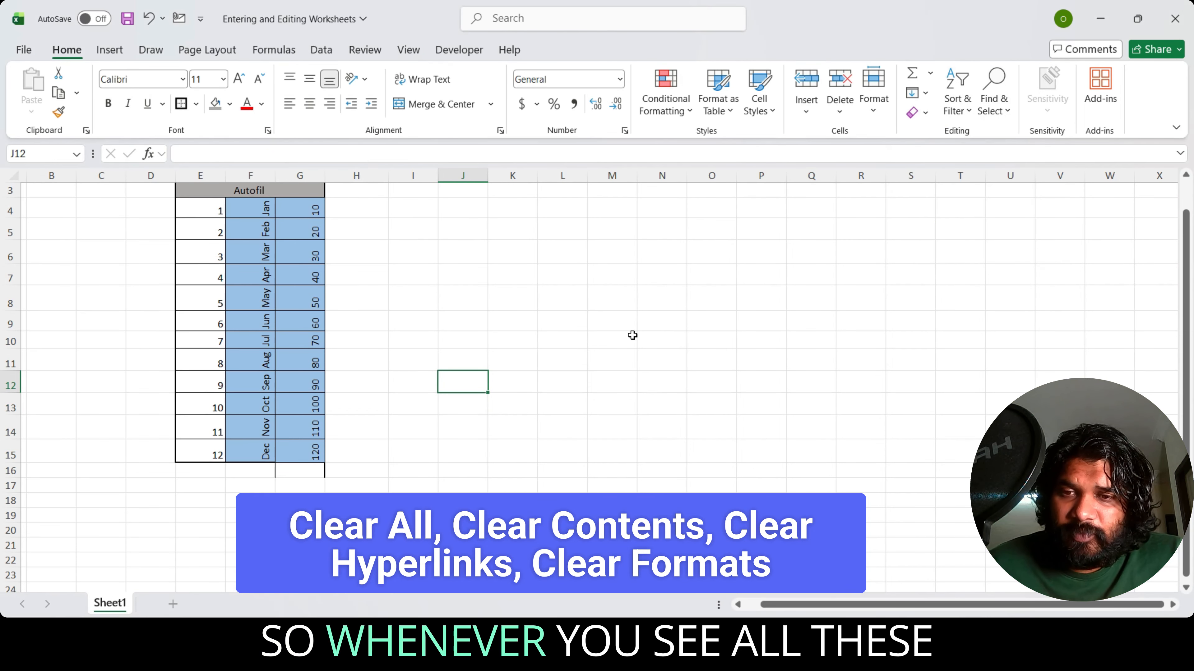
pyautogui.rightClick(383, 546)
pyautogui.click(383, 545)
pyautogui.click(413, 530)
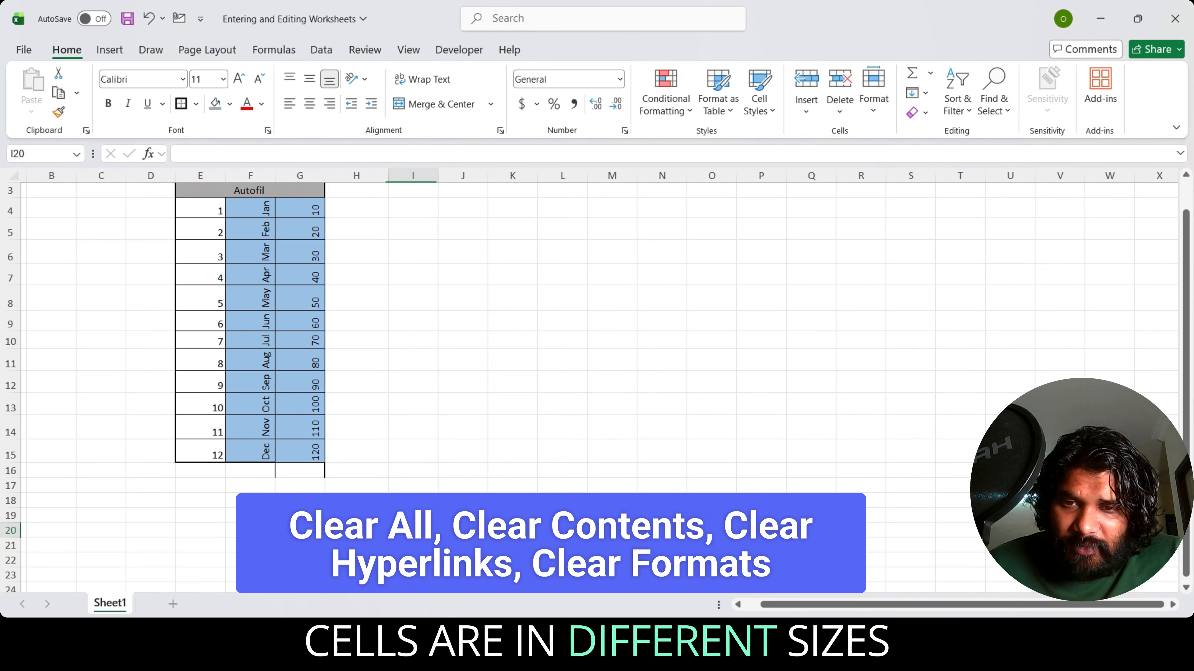
pyautogui.click(463, 530)
pyautogui.click(371, 367)
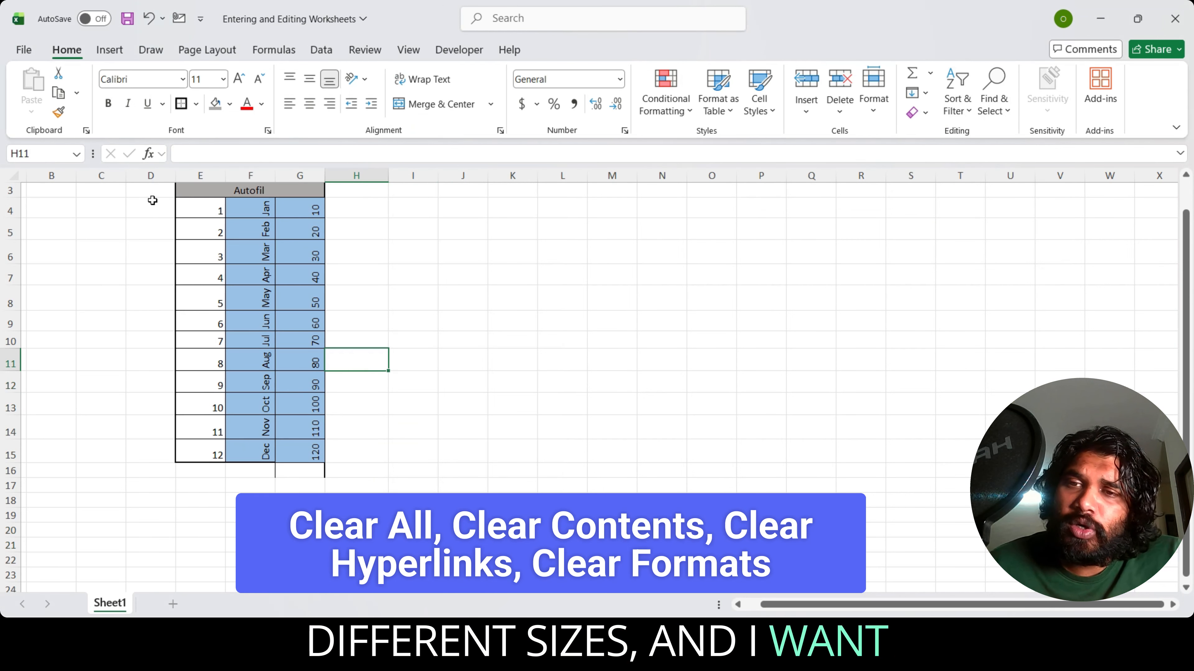
# - Try Clear All on the range D3:G15 containing the Autofil table, and undo it
pyautogui.moveTo(162, 191); pyautogui.dragTo(285, 456)
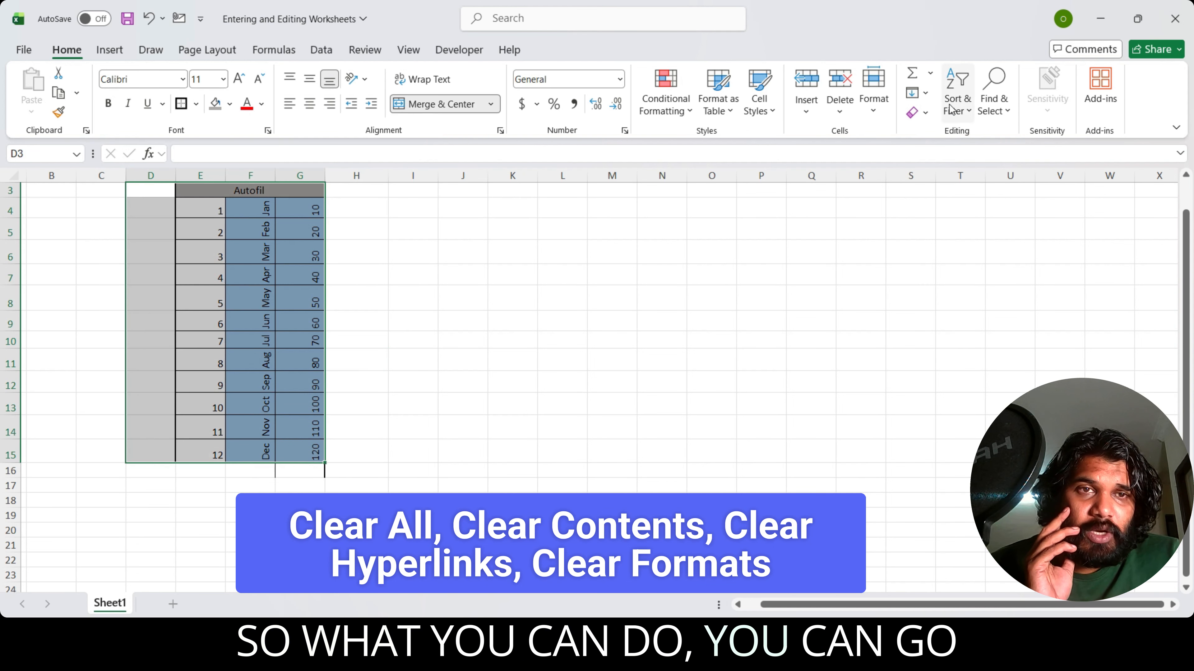
pyautogui.click(926, 113)
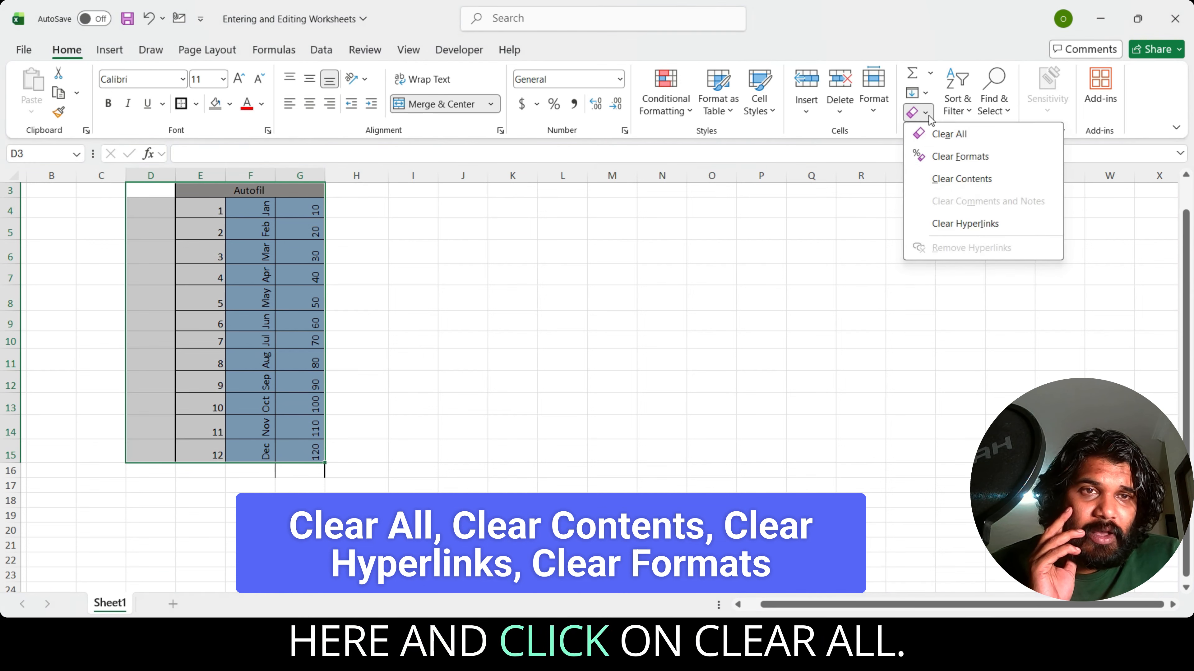
pyautogui.click(948, 135)
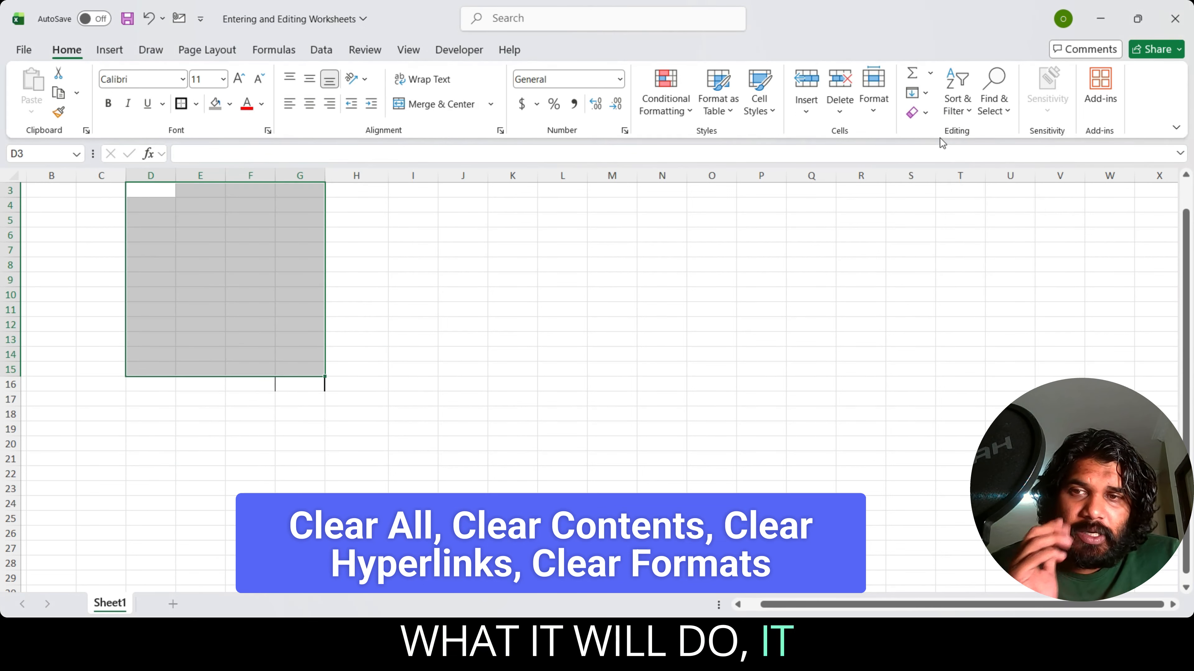
pyautogui.hotkey('ctrl', 'z')
# - Try clearing only the formats of the Autofil table range D3:G15, and undo it
pyautogui.click(924, 113)
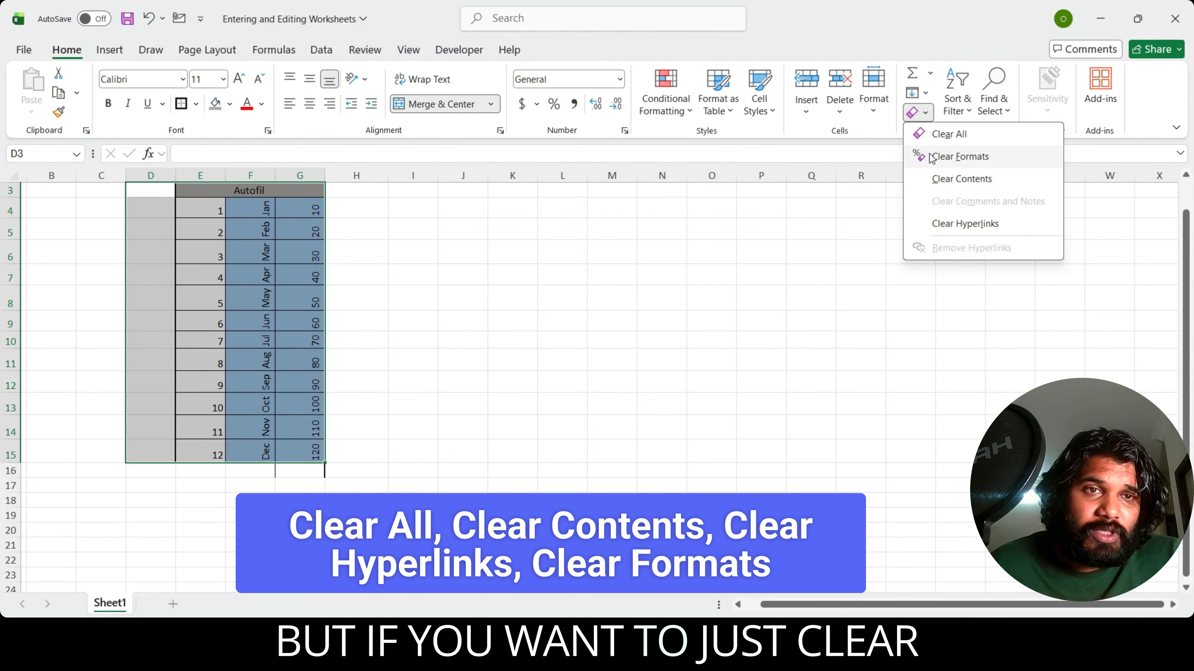
pyautogui.click(959, 156)
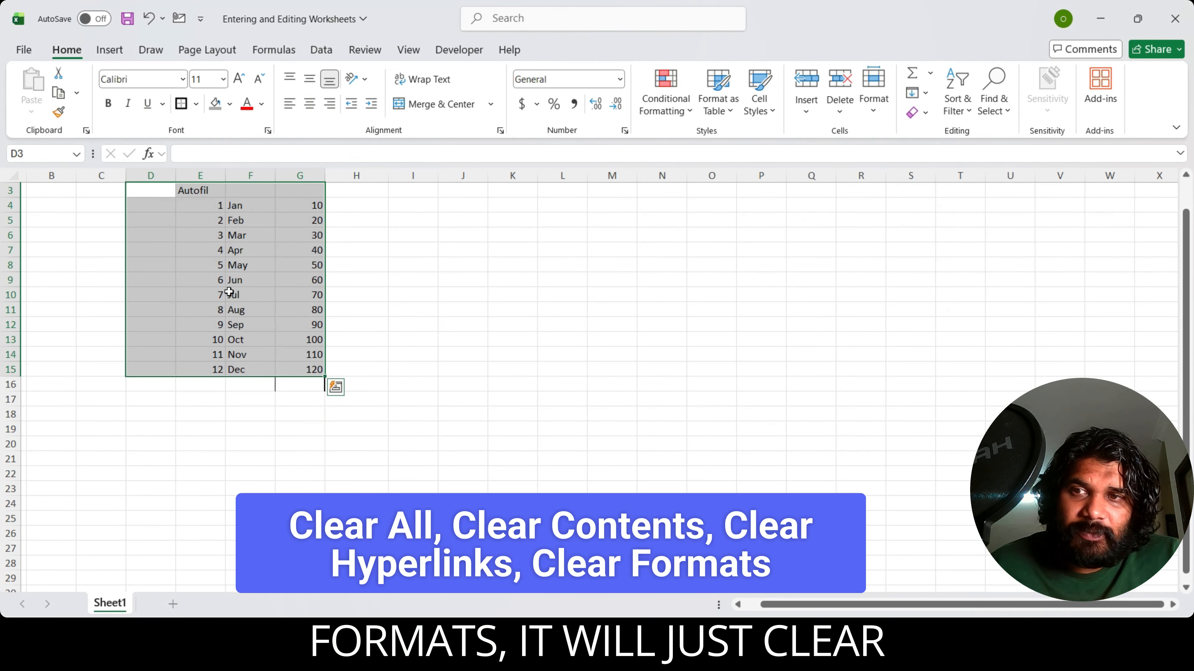
pyautogui.click(198, 294)
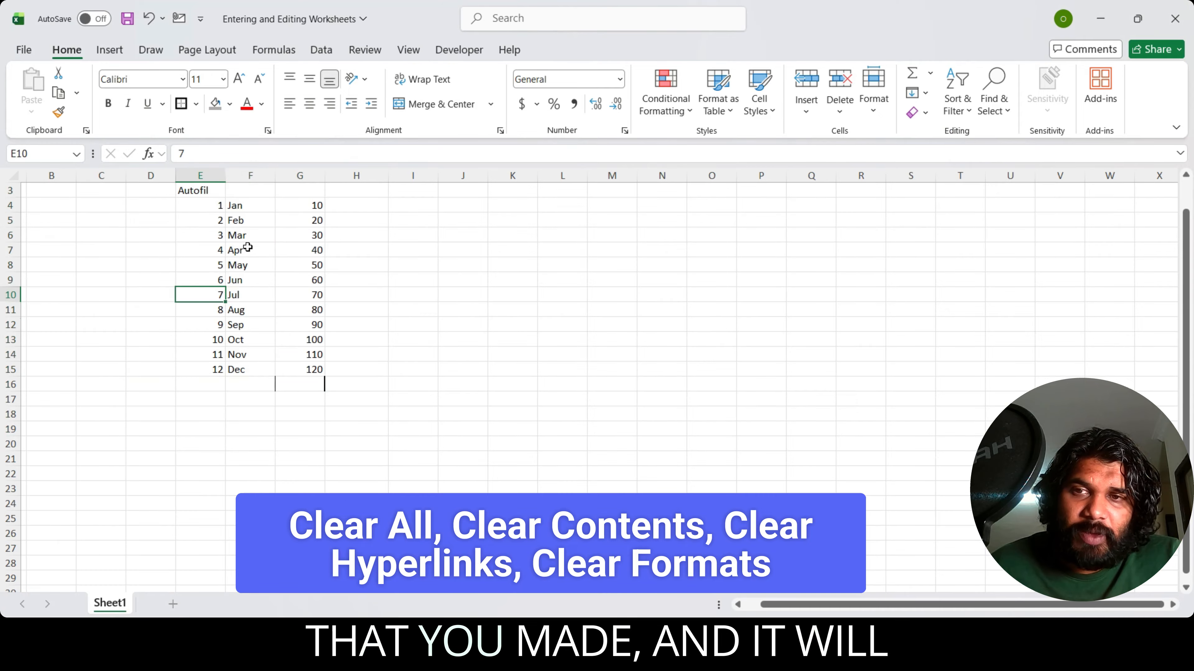
pyautogui.hotkey('ctrl', 'z')
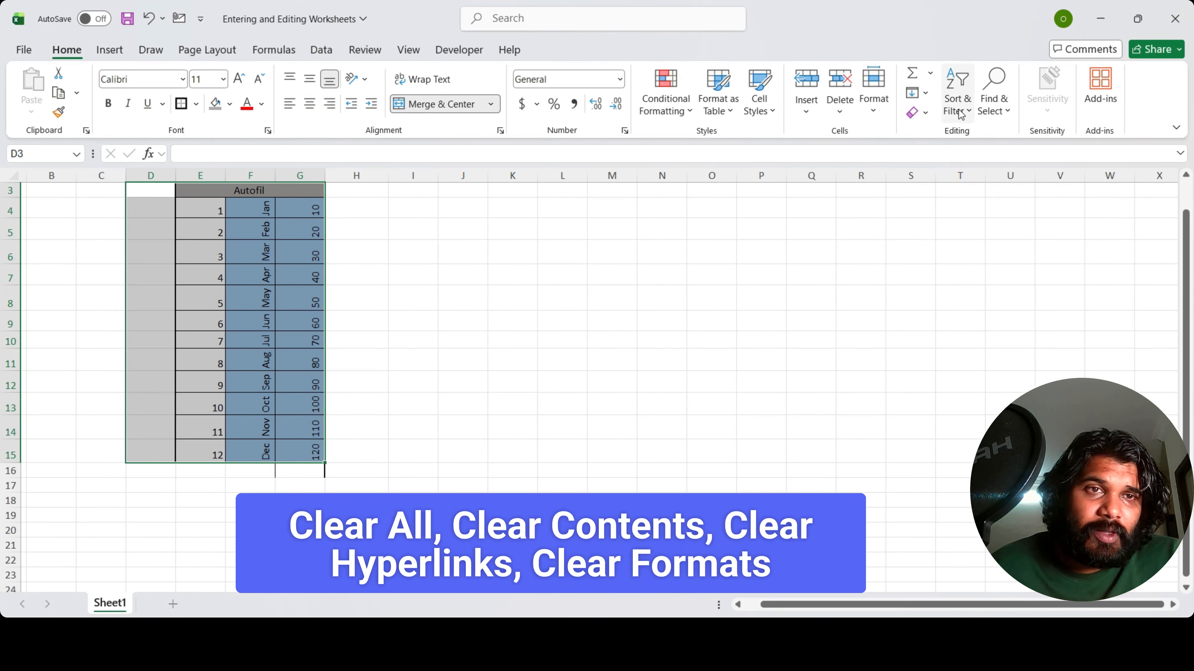
# - Clear only the contents of D3:G15, keeping the table's fills and borders
pyautogui.click(917, 113)
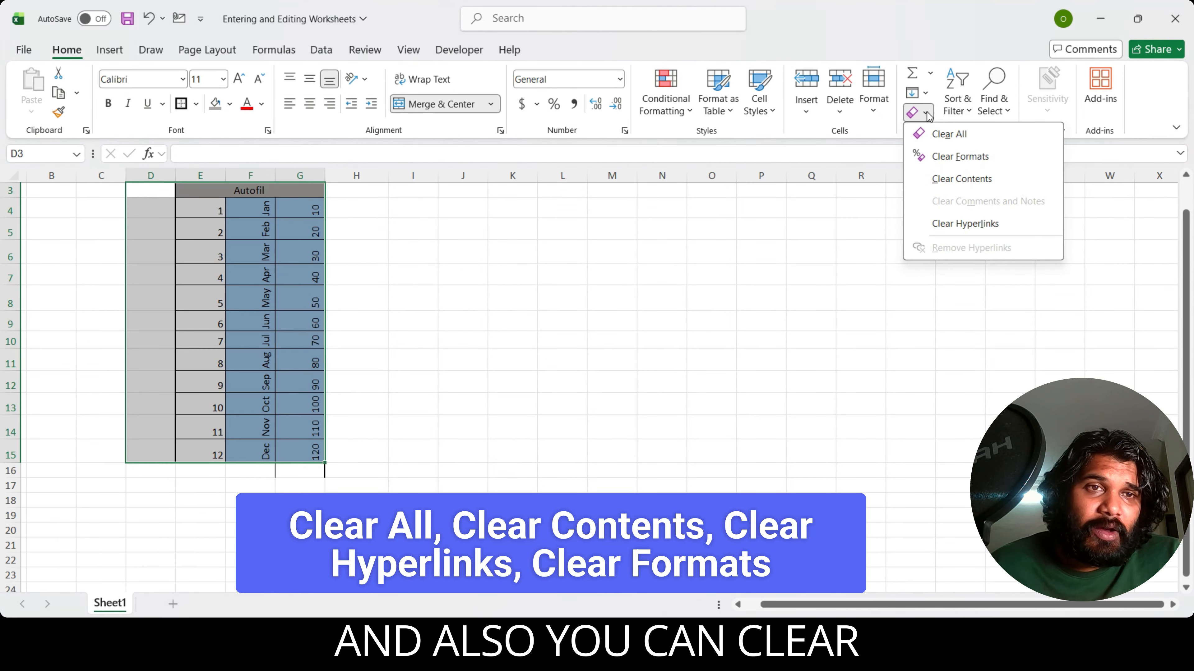
pyautogui.click(952, 181)
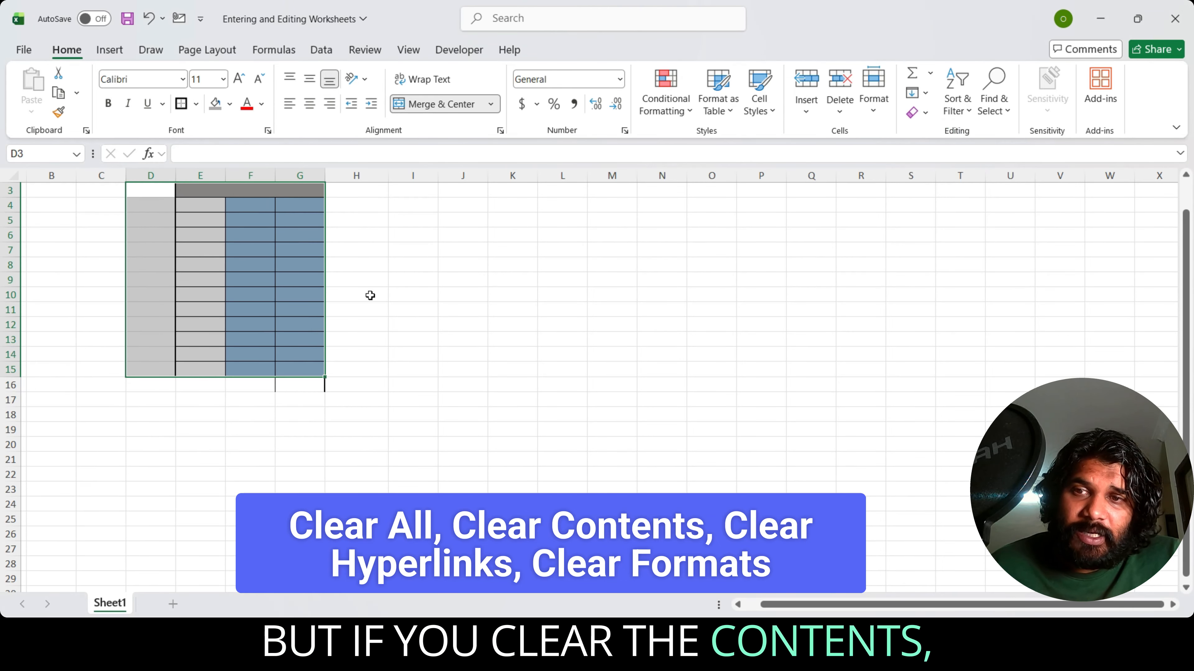
pyautogui.click(222, 281)
# - Apply Clear All to the emptied table range E3:G15
pyautogui.moveTo(175, 195); pyautogui.dragTo(248, 367)
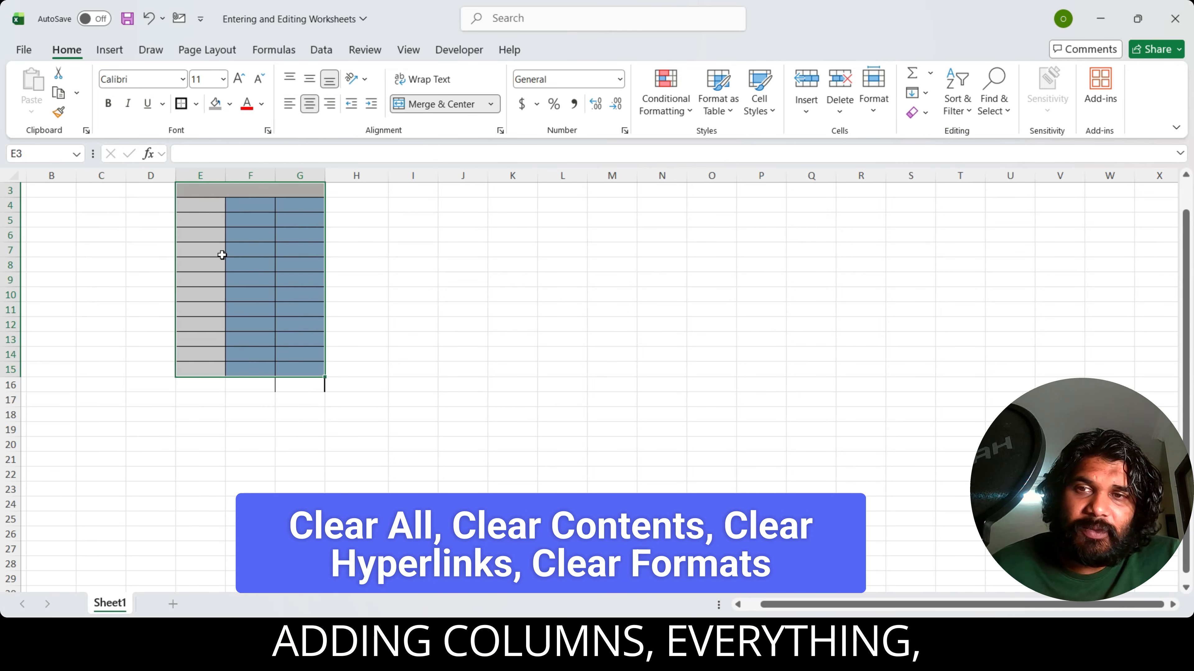
pyautogui.click(925, 113)
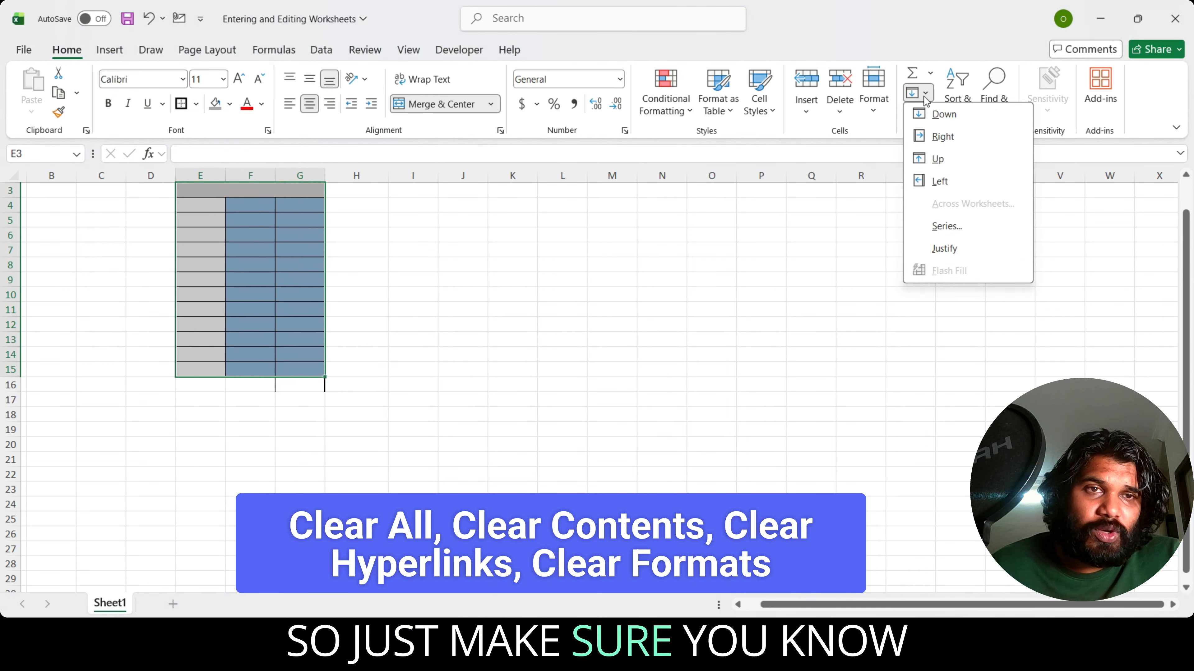
pyautogui.click(926, 114)
pyautogui.click(925, 114)
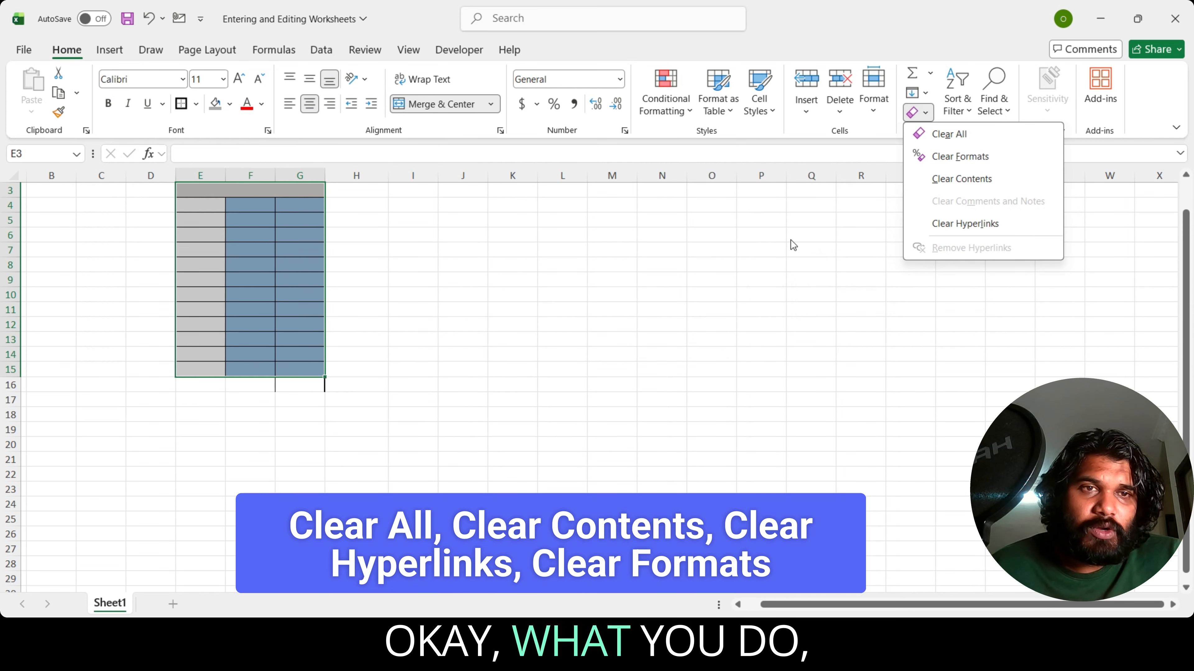
pyautogui.click(948, 134)
pyautogui.click(413, 370)
# - Delete row 16 to remove the leftover border lines below the cleared table
pyautogui.moveTo(200, 398); pyautogui.dragTo(347, 386)
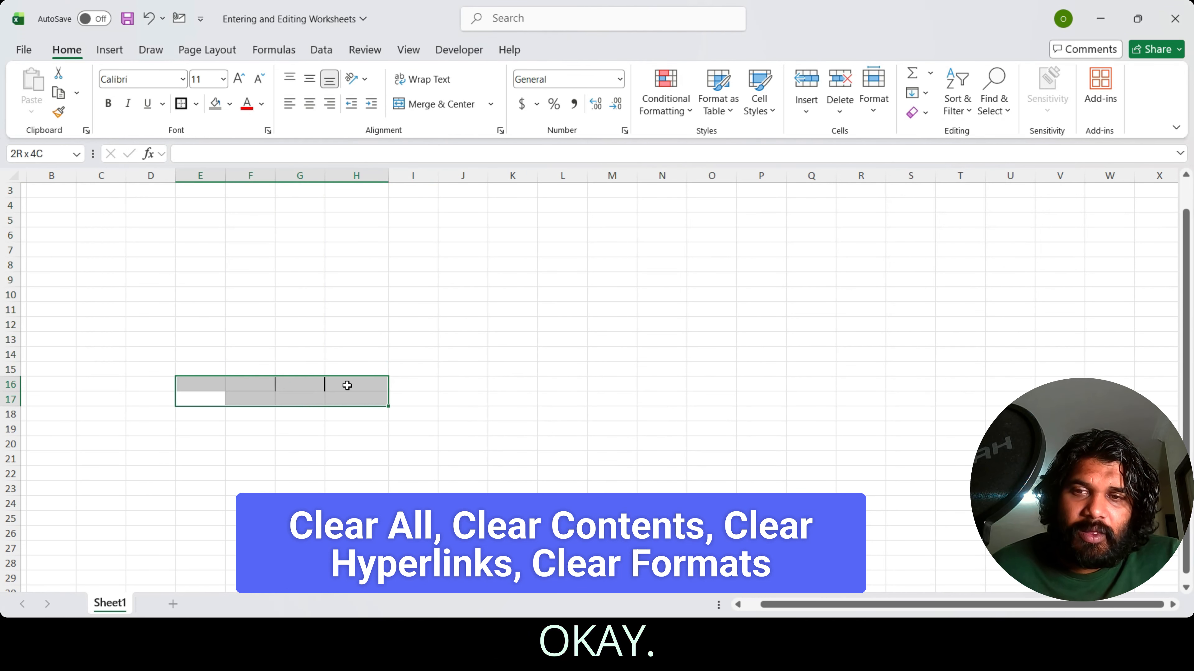
pyautogui.click(331, 384)
pyautogui.moveTo(258, 384); pyautogui.dragTo(323, 388)
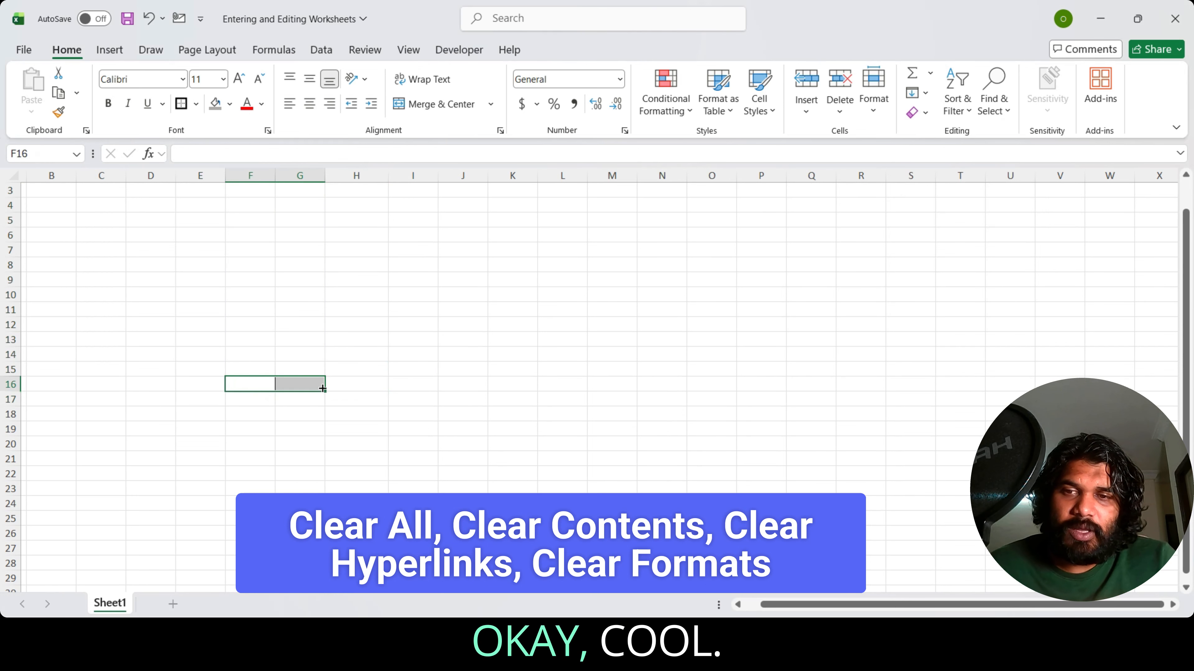
pyautogui.rightClick(322, 388)
pyautogui.rightClick(11, 384)
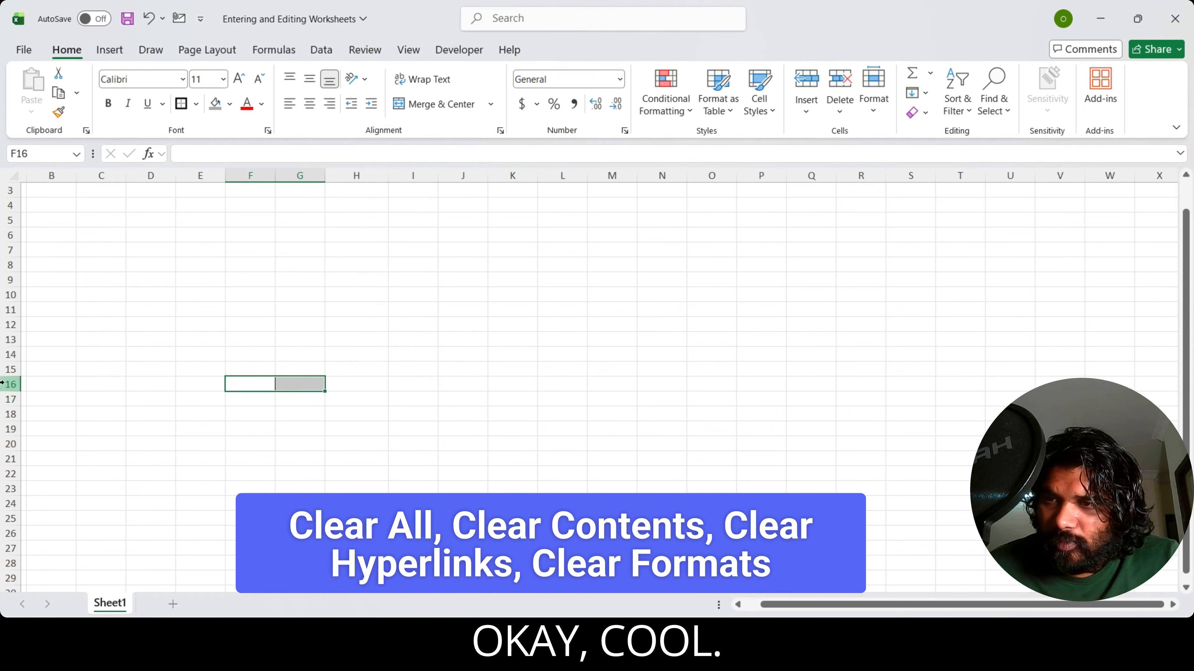
pyautogui.click(62, 254)
pyautogui.click(344, 399)
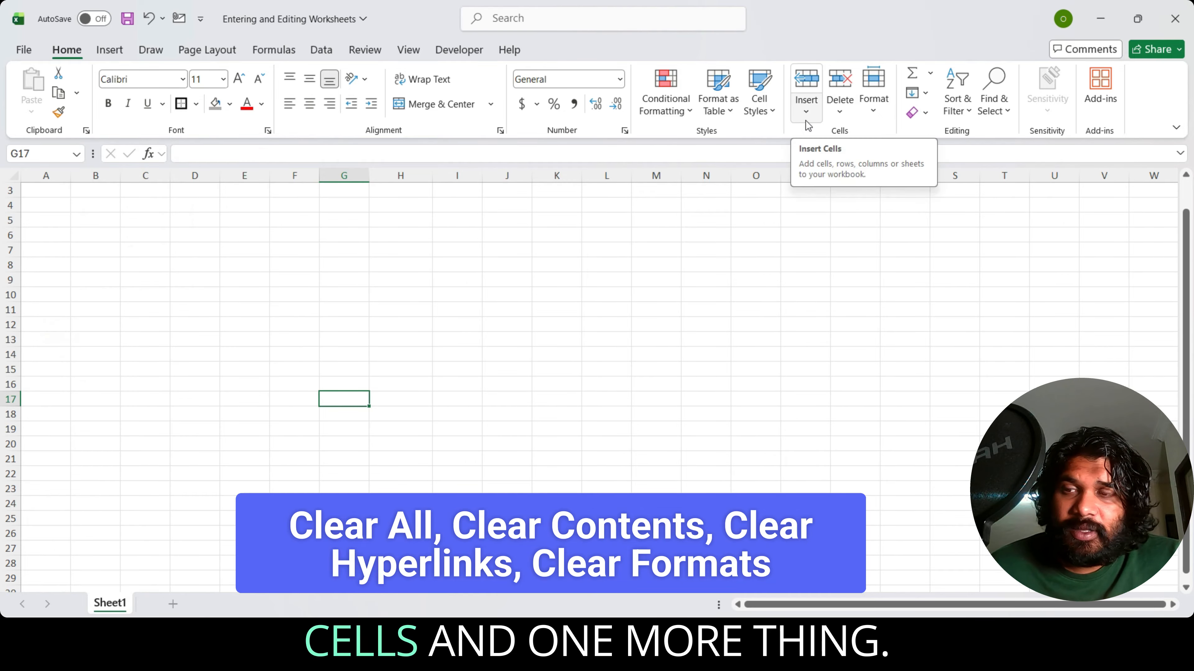
# - Select row 6 and examine the Insert, Delete and Format options for cells and rows, including Hide & Unhide
pyautogui.click(9, 237)
pyautogui.rightClick(9, 236)
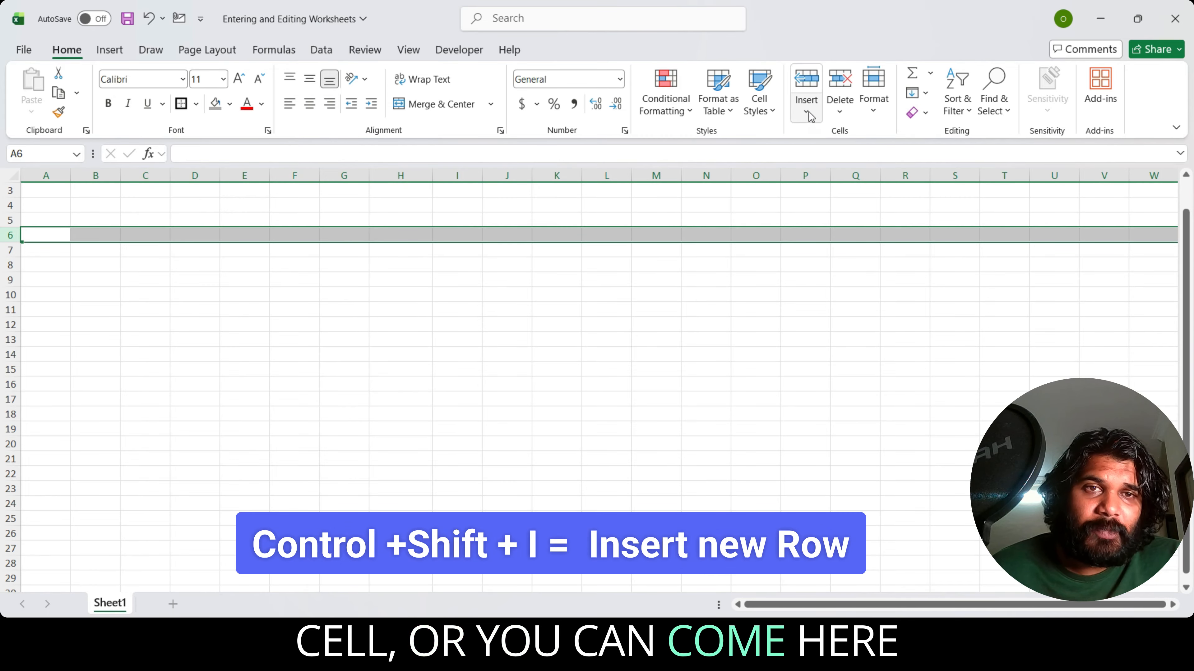
pyautogui.click(806, 105)
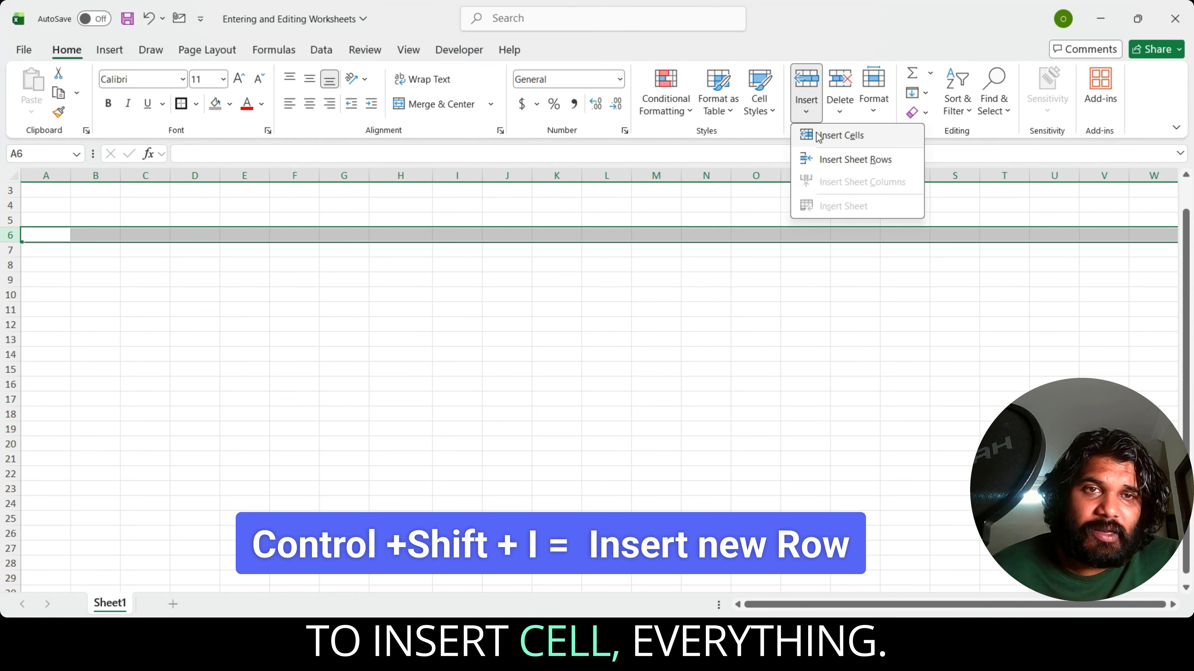
pyautogui.click(839, 106)
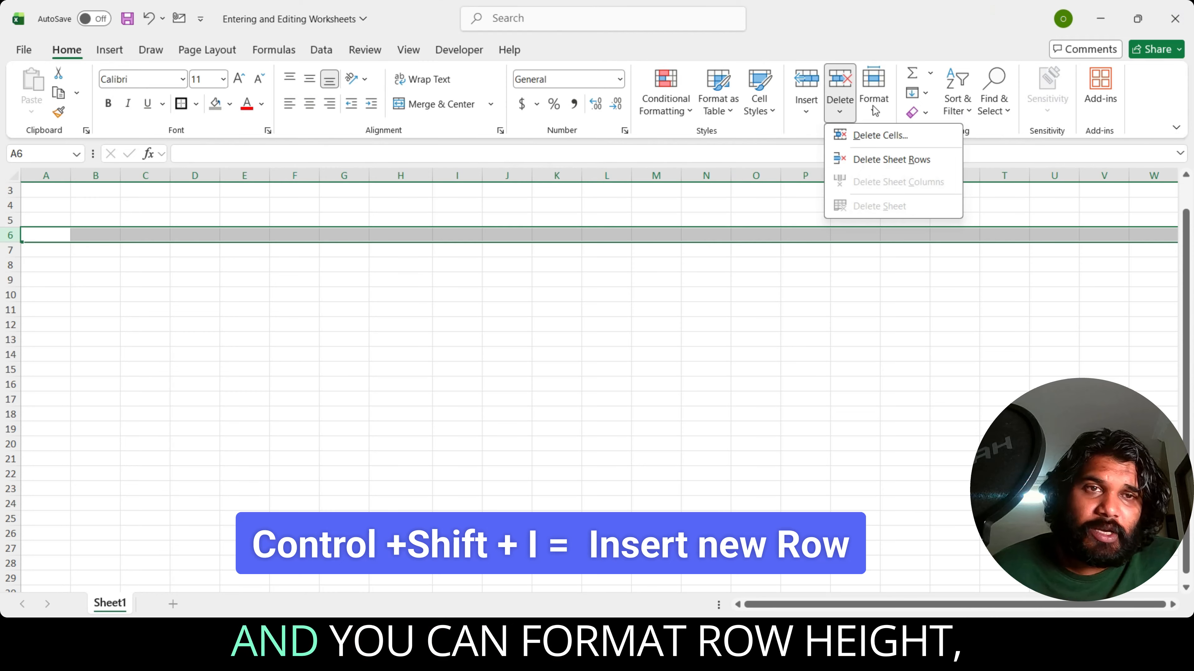
pyautogui.click(874, 110)
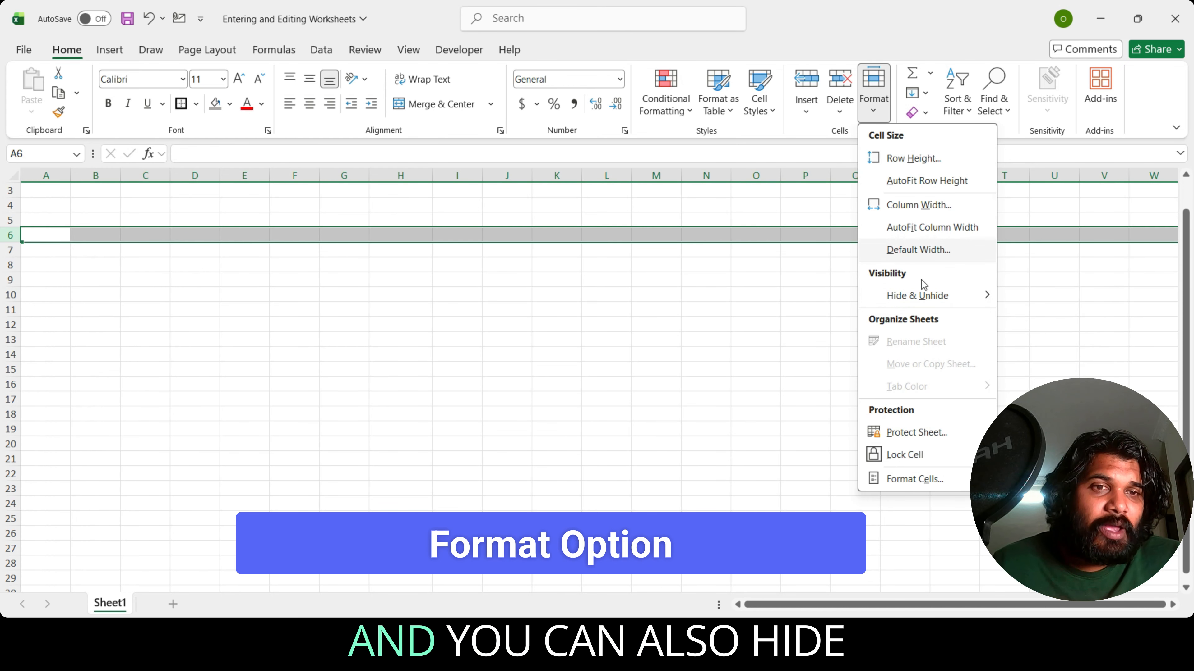
pyautogui.moveTo(922, 300)
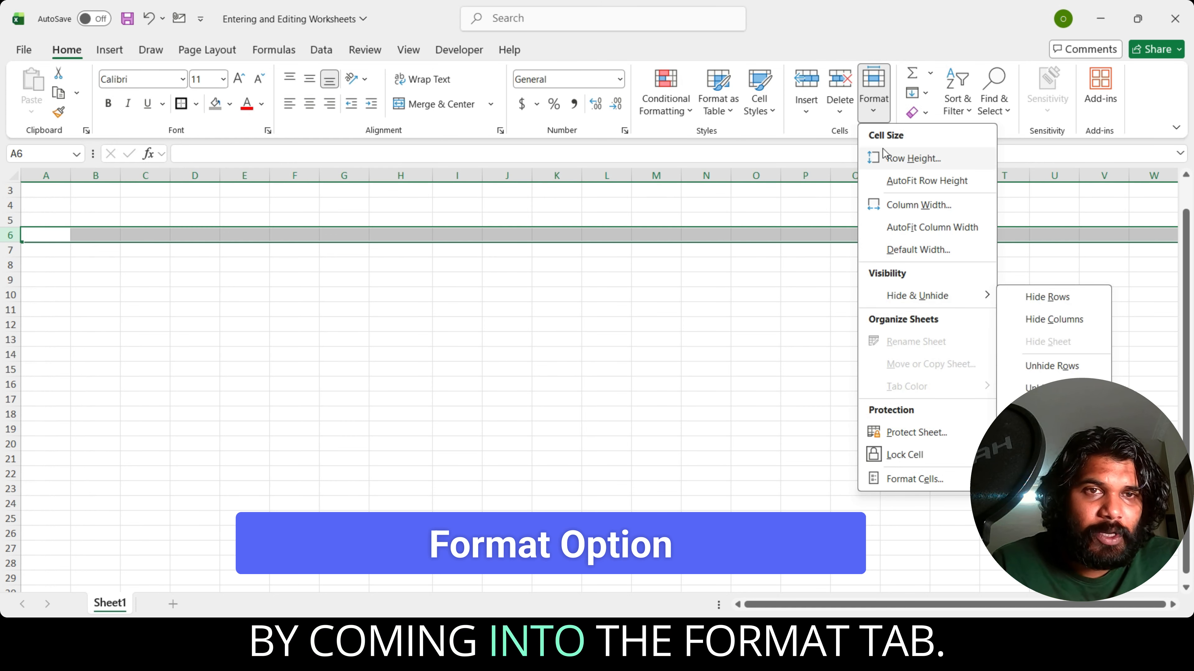
pyautogui.click(728, 333)
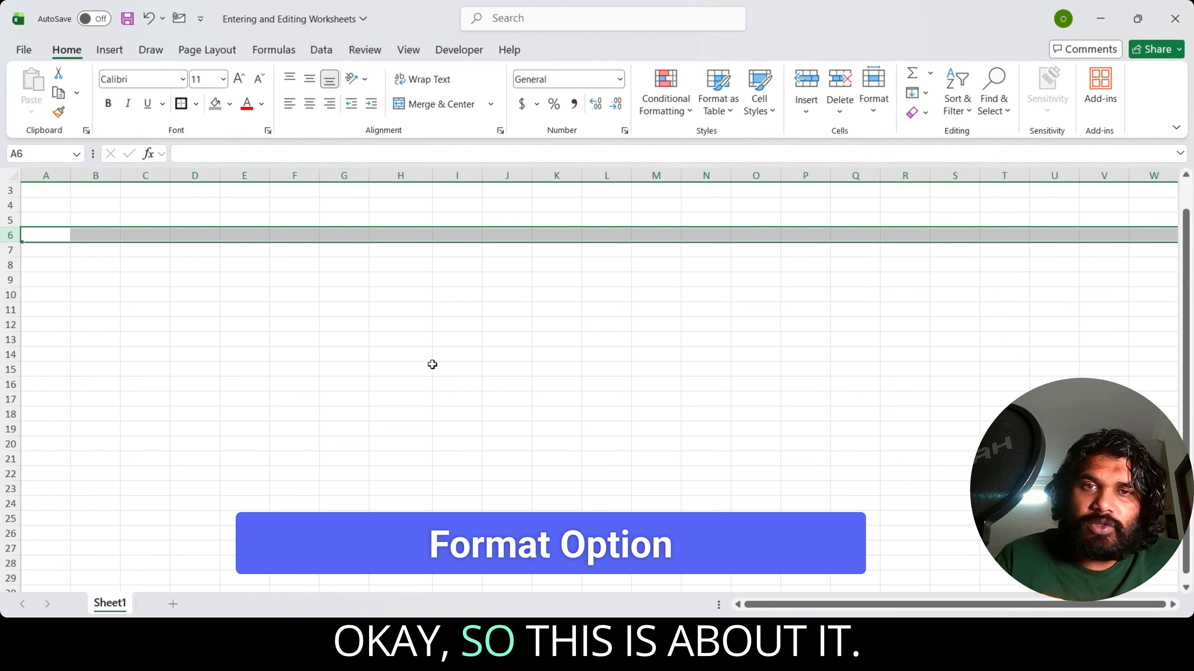